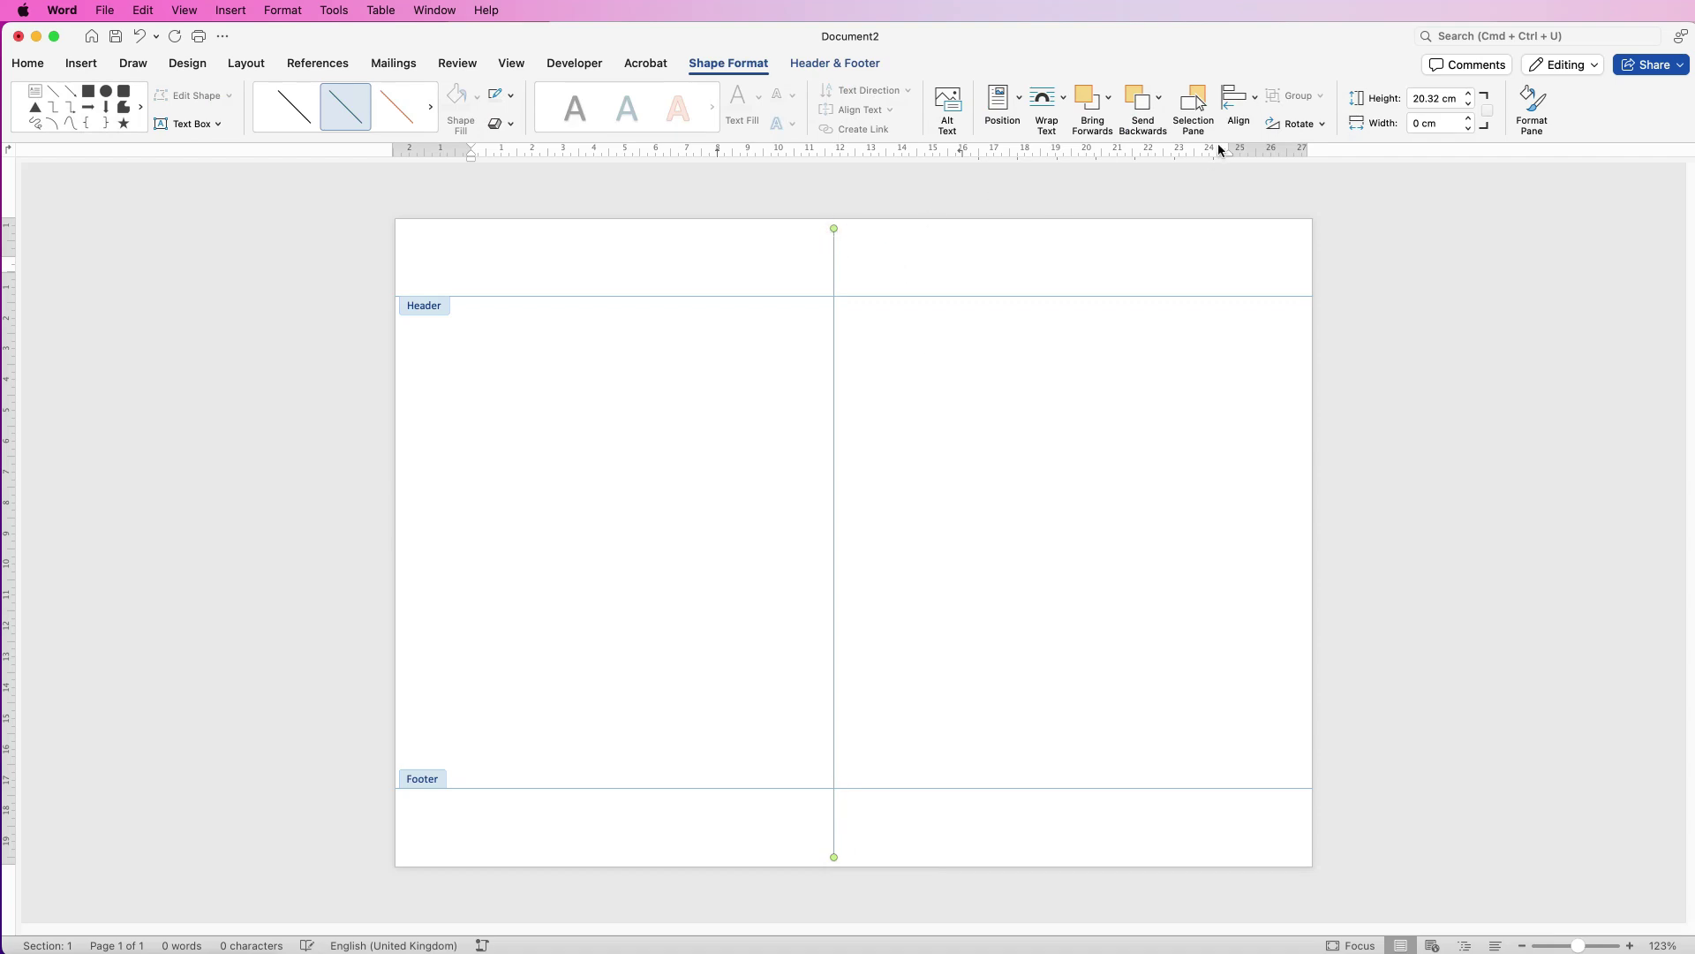
Centre the vertical divider line horizontally between the margins and return from the header to the document body.
click(1239, 99)
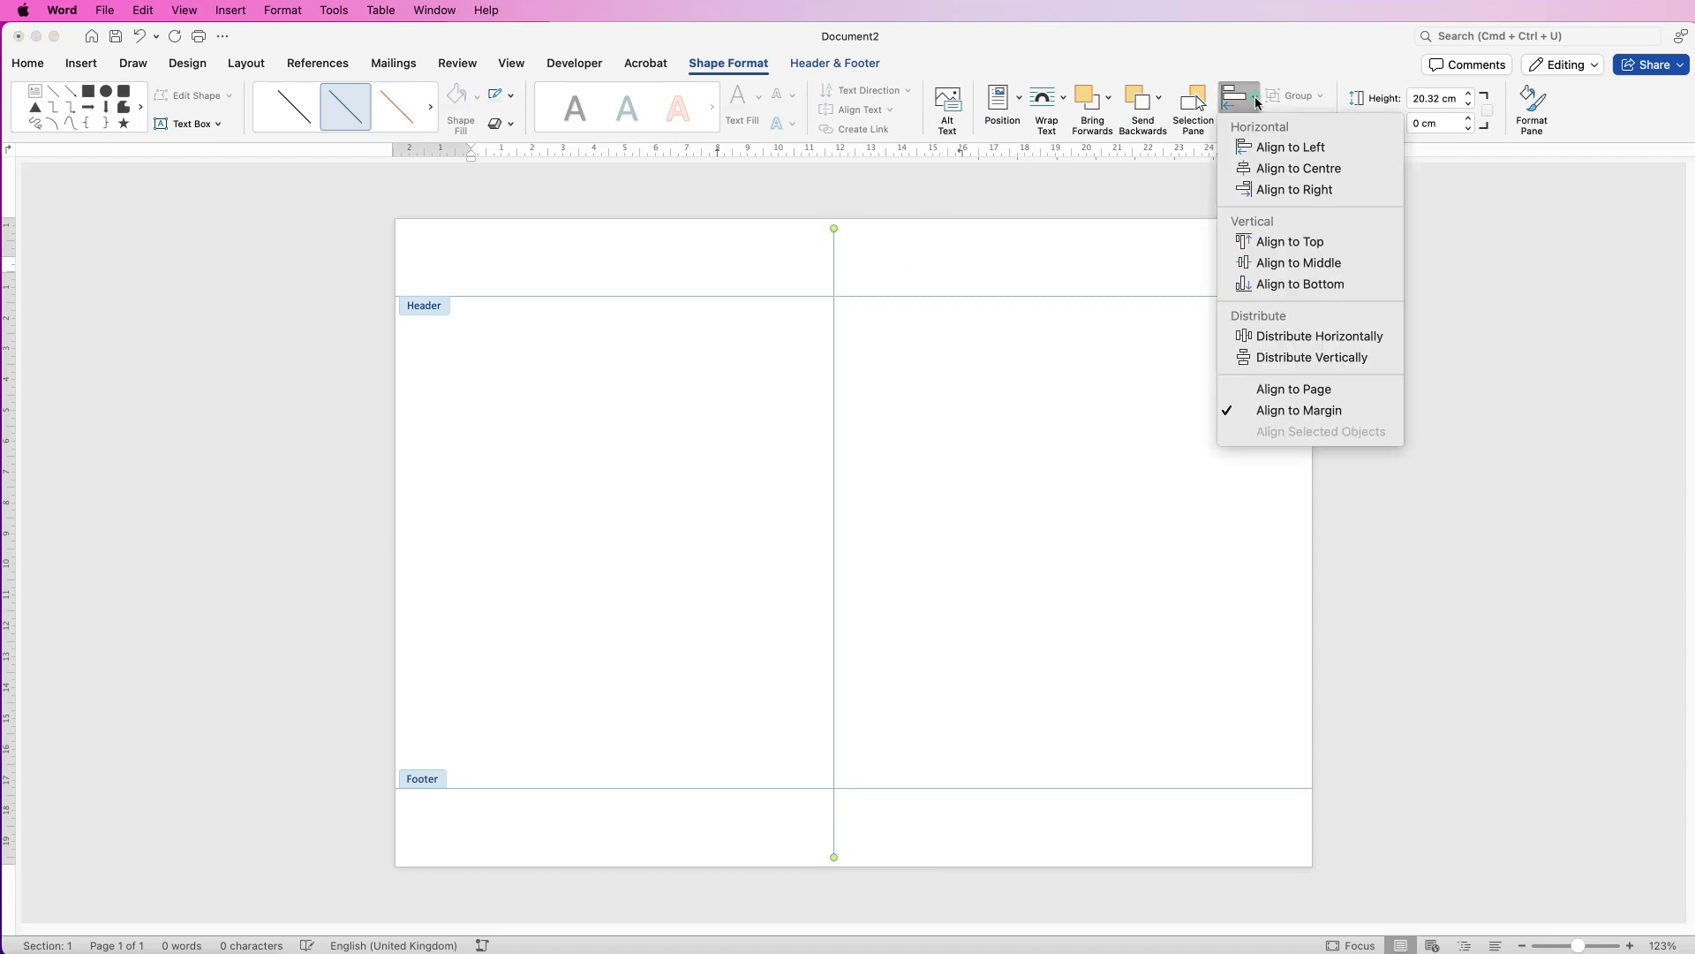
click(1262, 172)
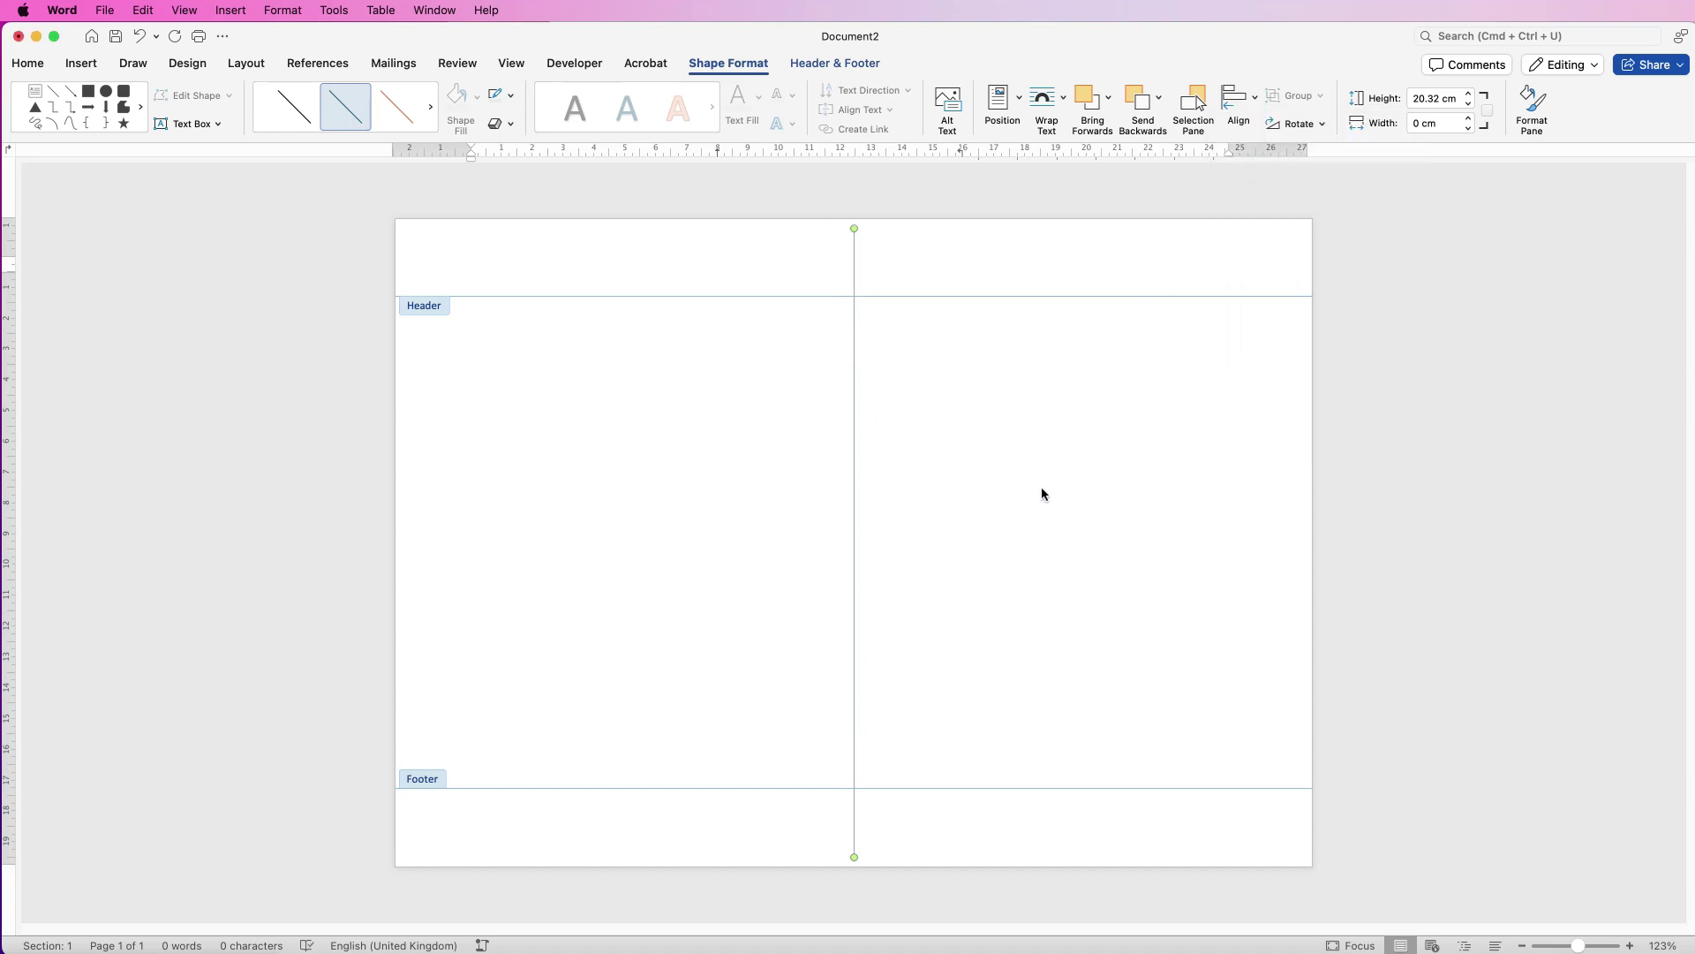
double_click(914, 506)
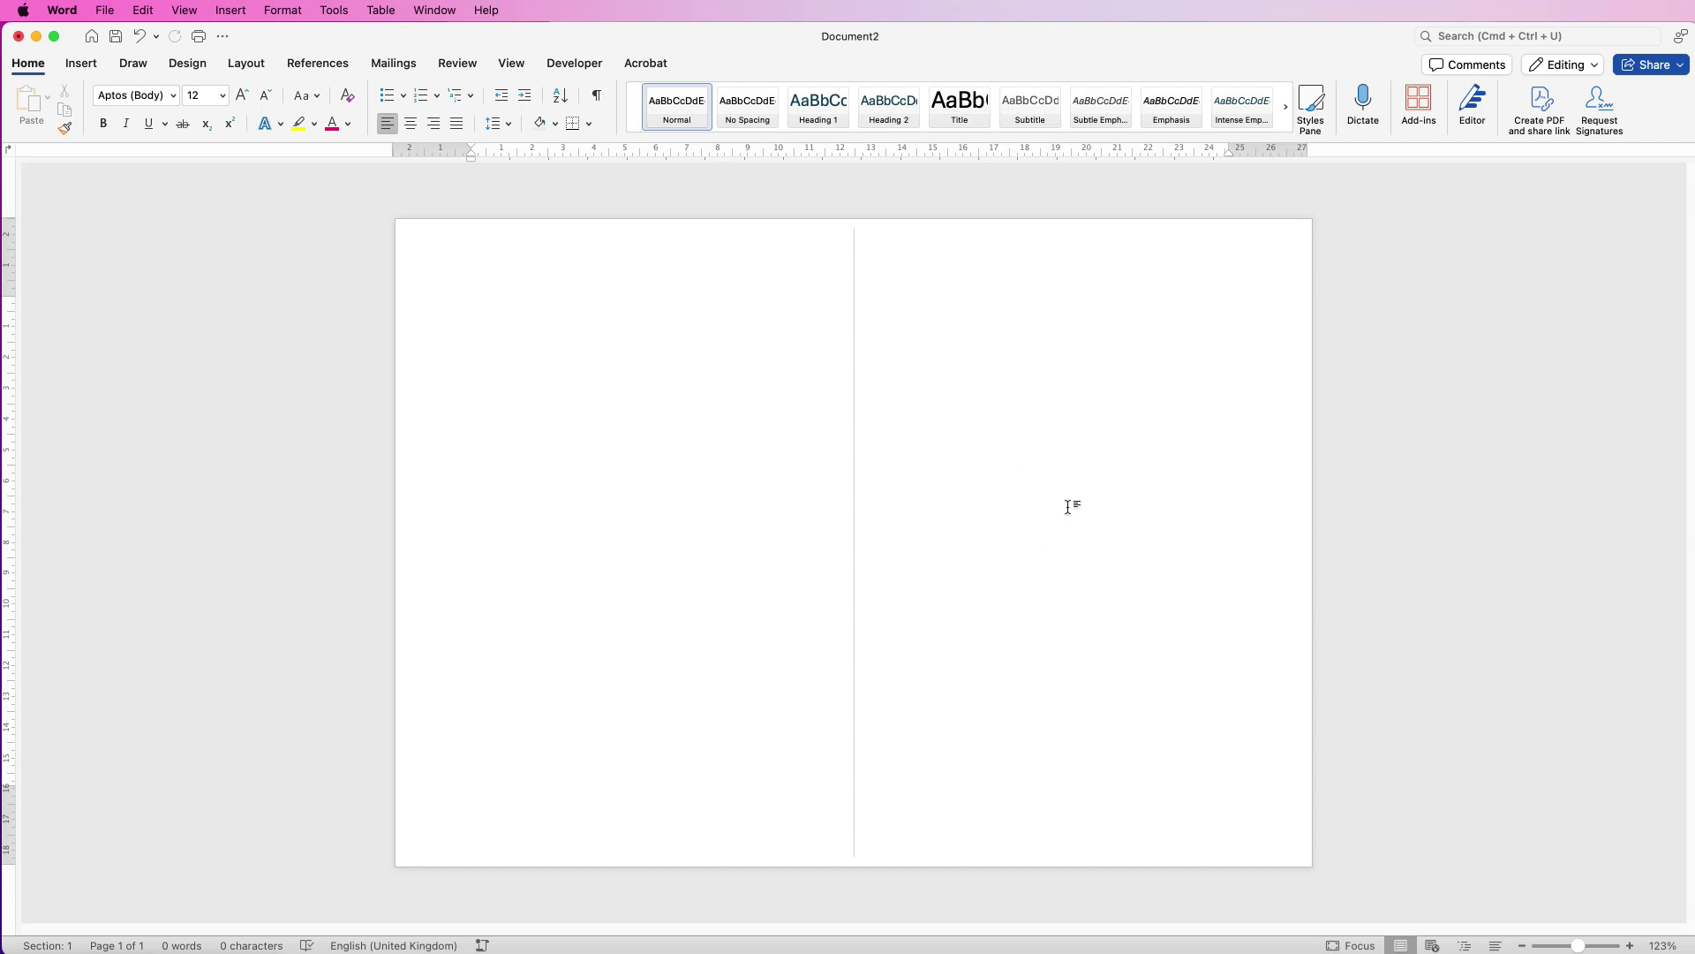
Draw a rounded rectangle about 11.12 cm high and 10.16 cm wide on the right half of the page.
click(83, 64)
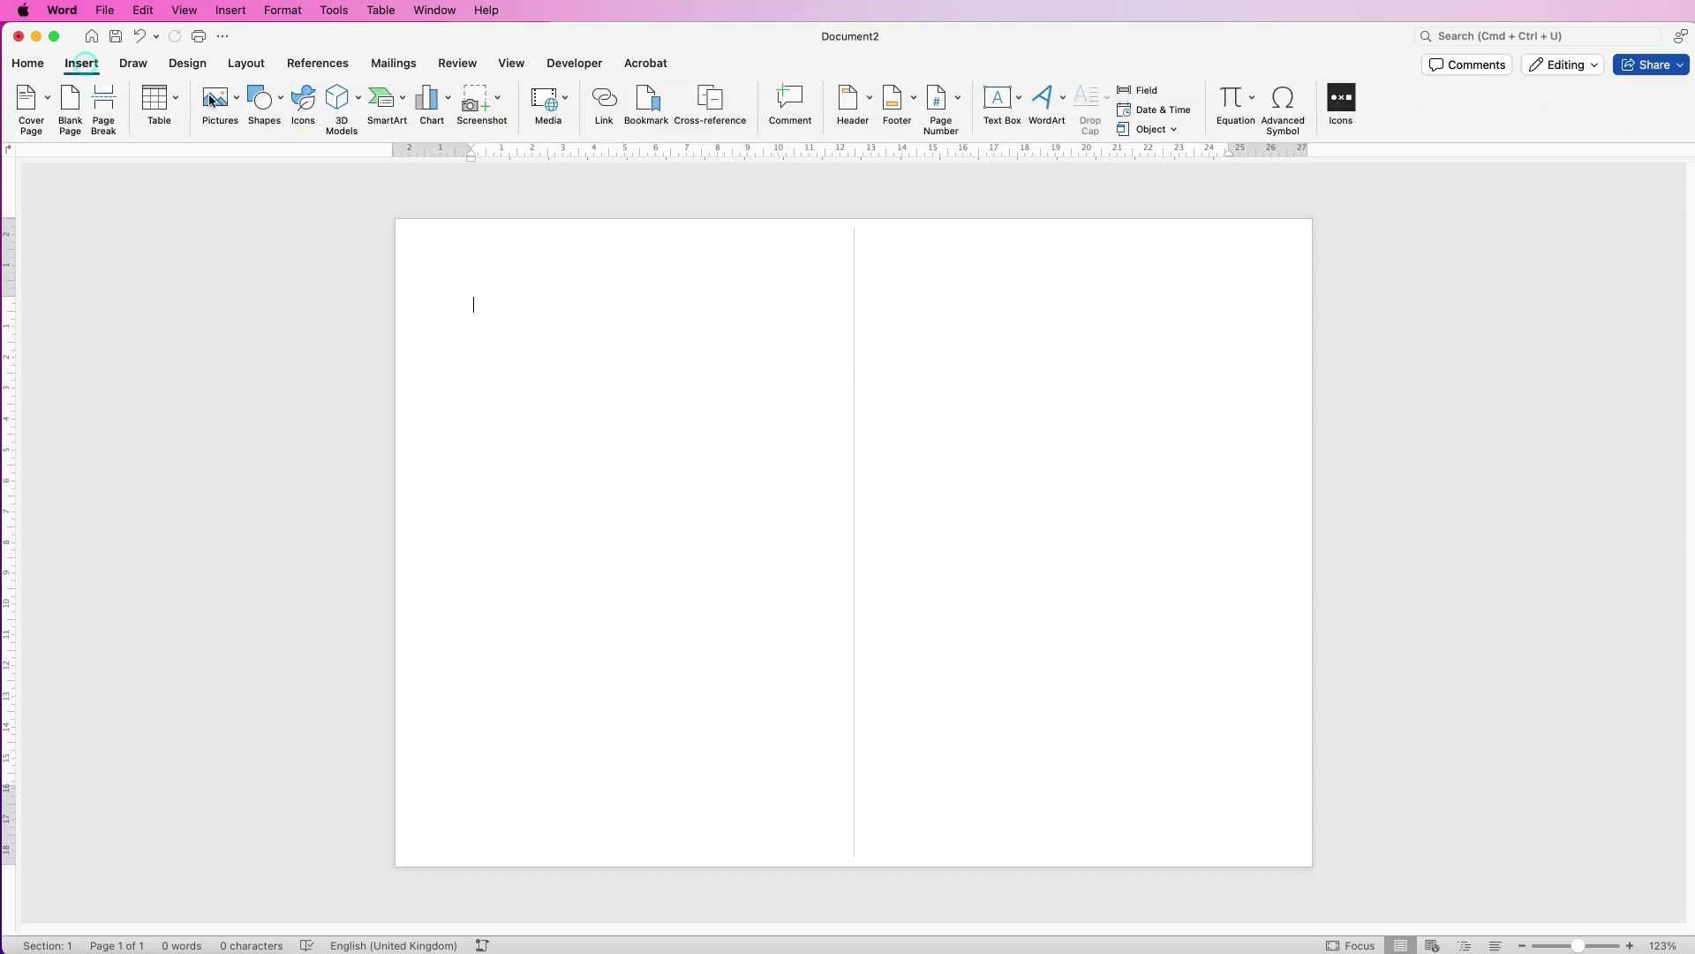
click(282, 107)
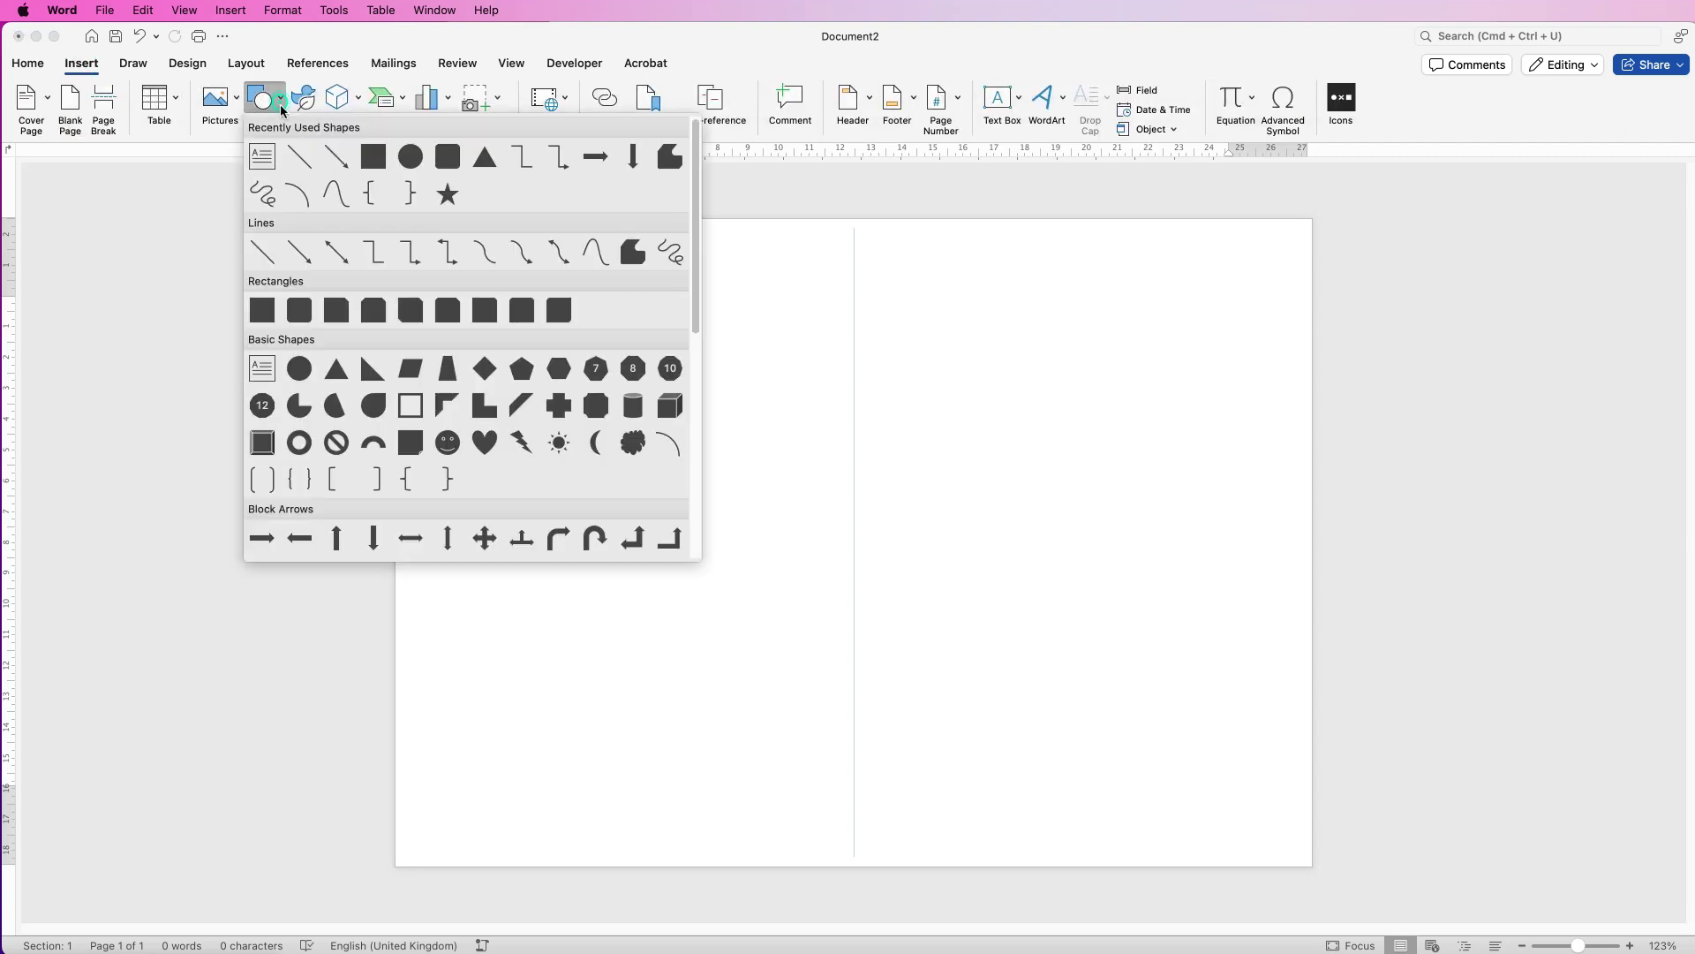
click(303, 313)
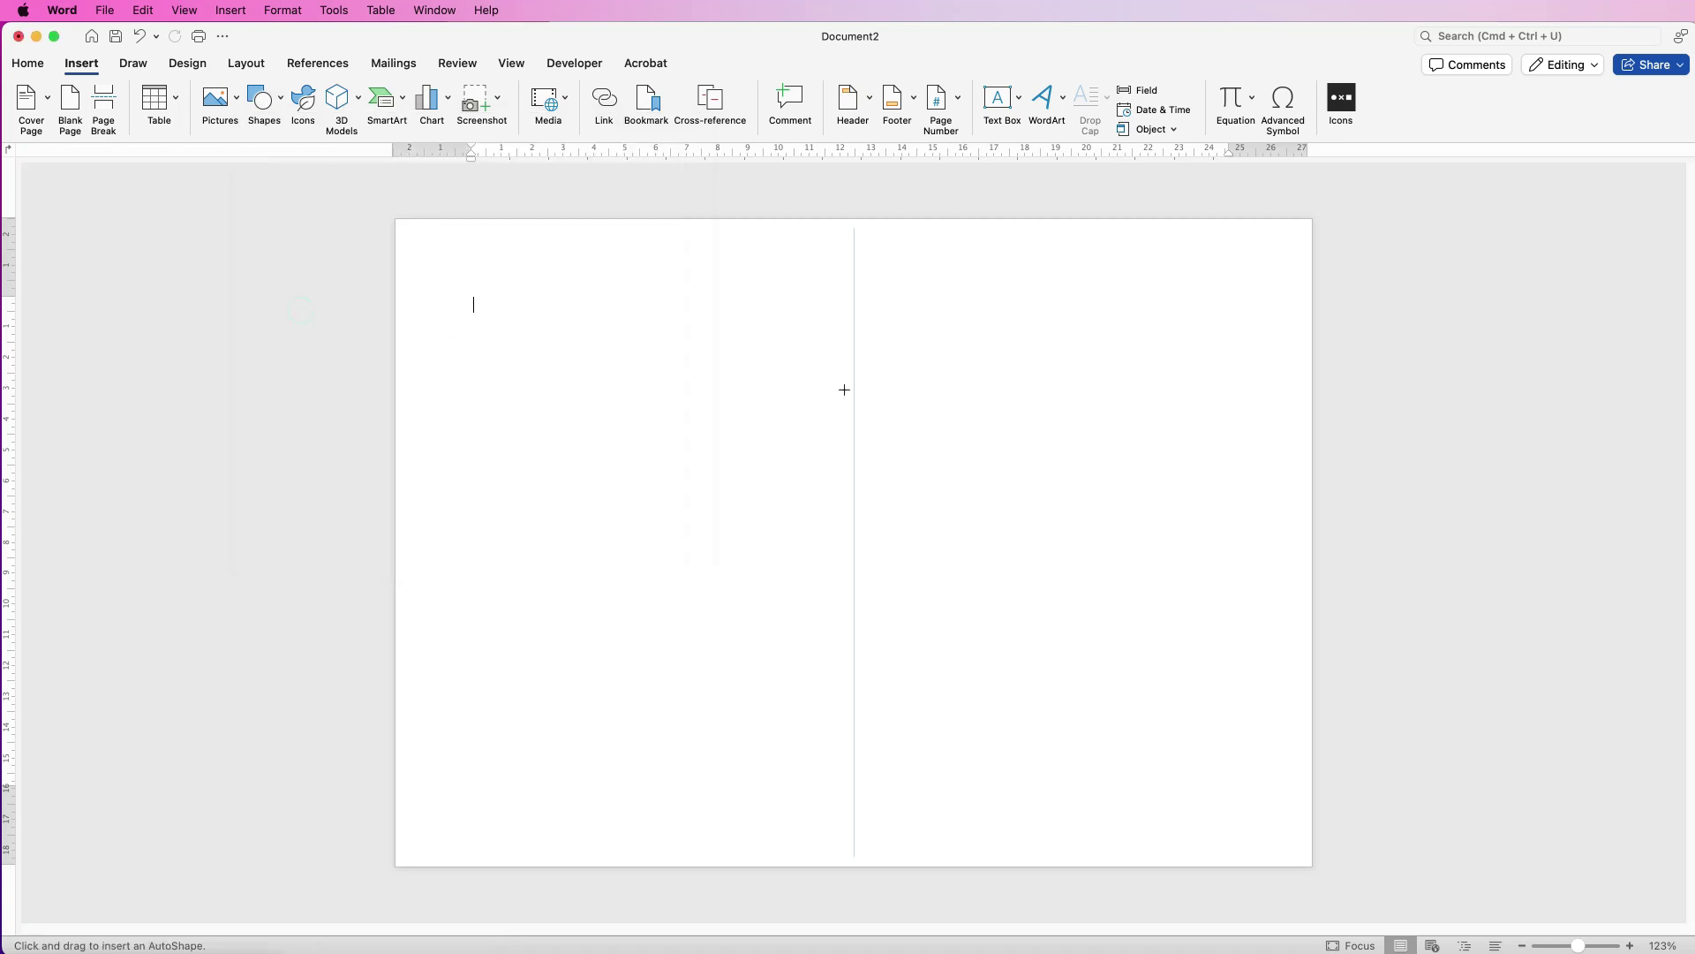
mouse_move(937, 375)
mouse_down()
mouse_move(1113, 597)
mouse_move(1224, 664)
mouse_up()
drag(1082, 520, 1075, 455)
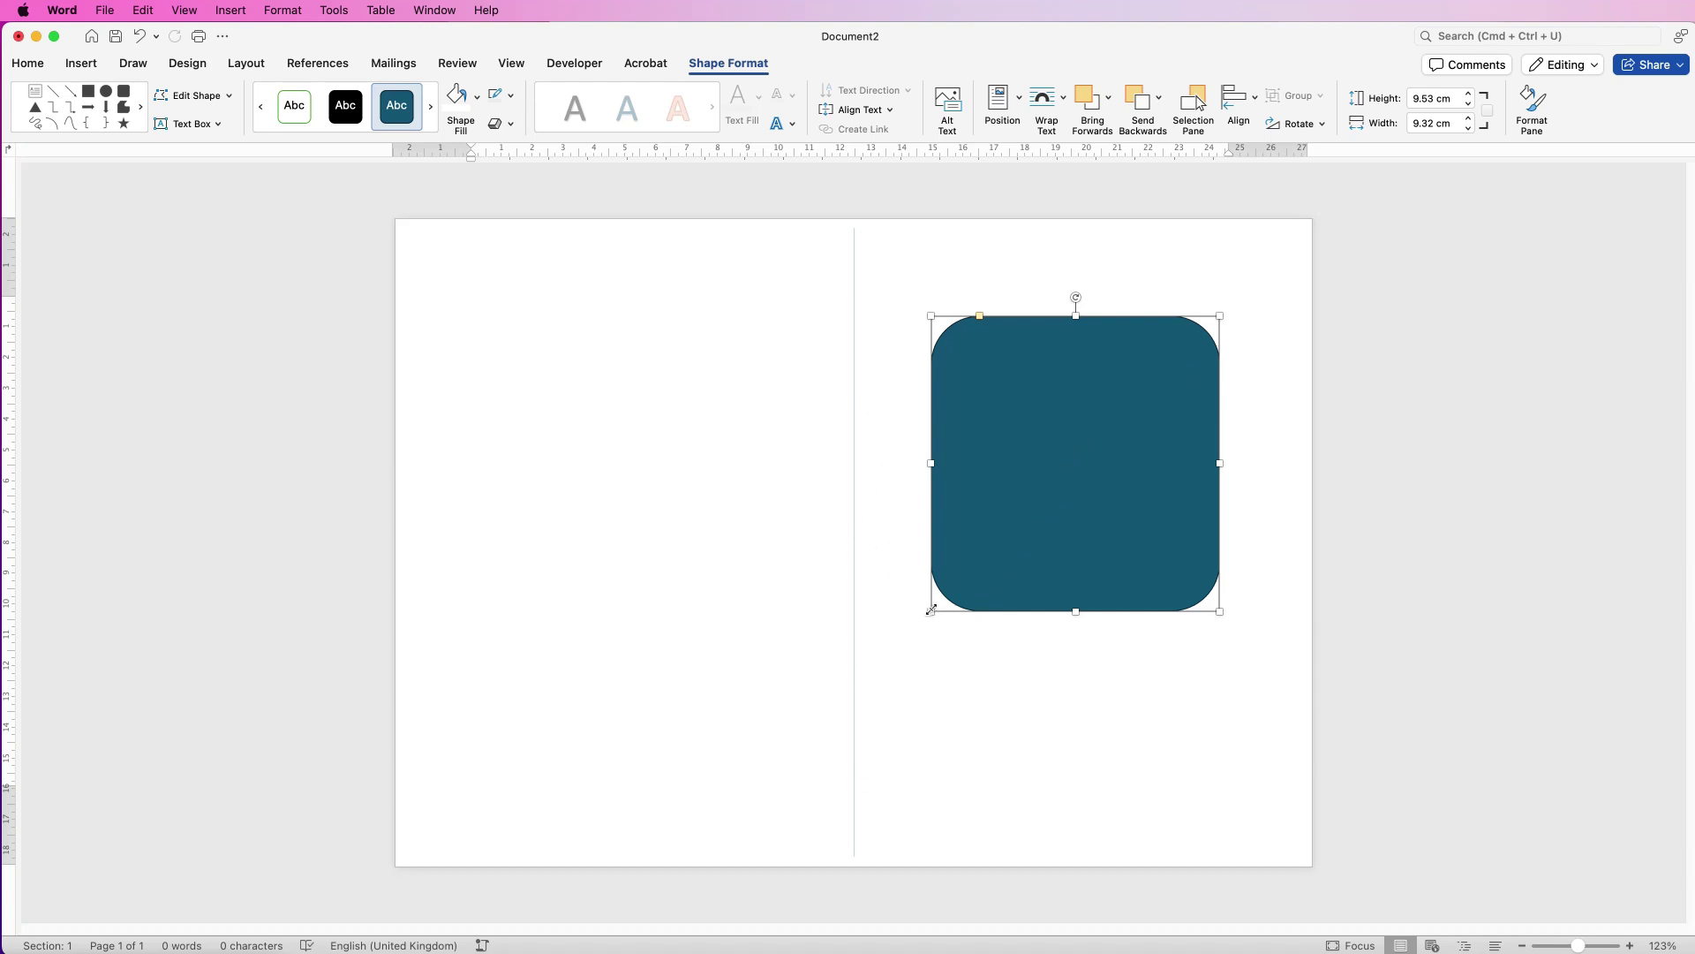
key(super+z)
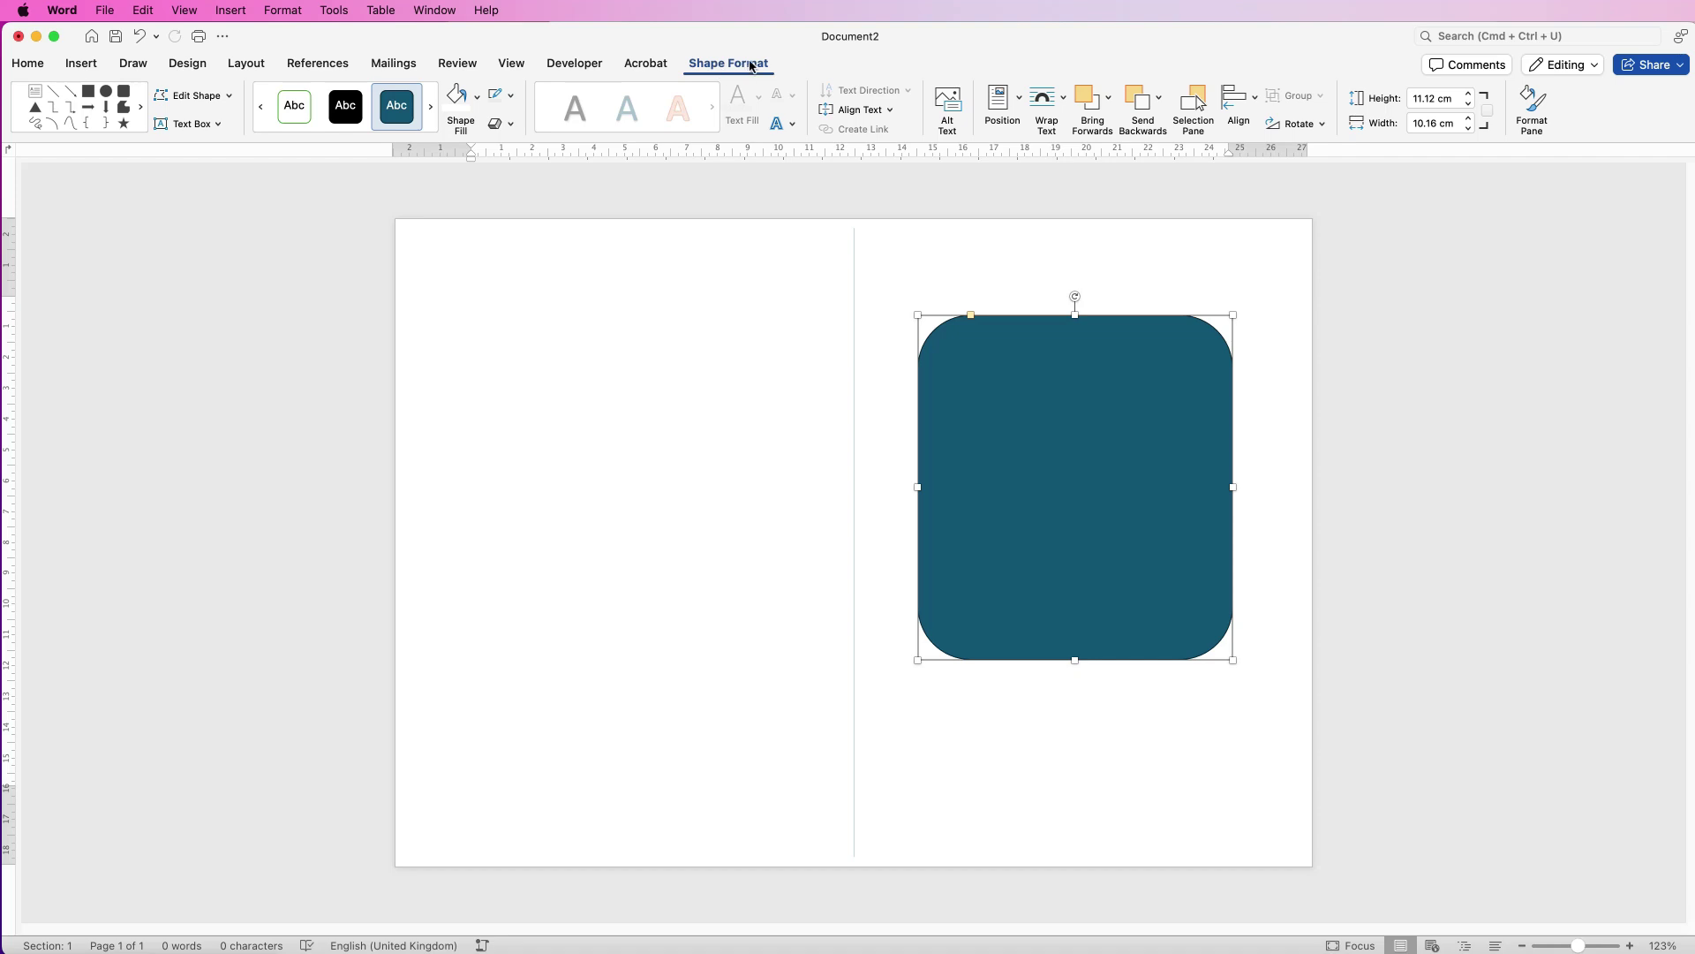
Apply a curved hand-drawn sketched style to the rounded rectangle's outline.
click(1532, 110)
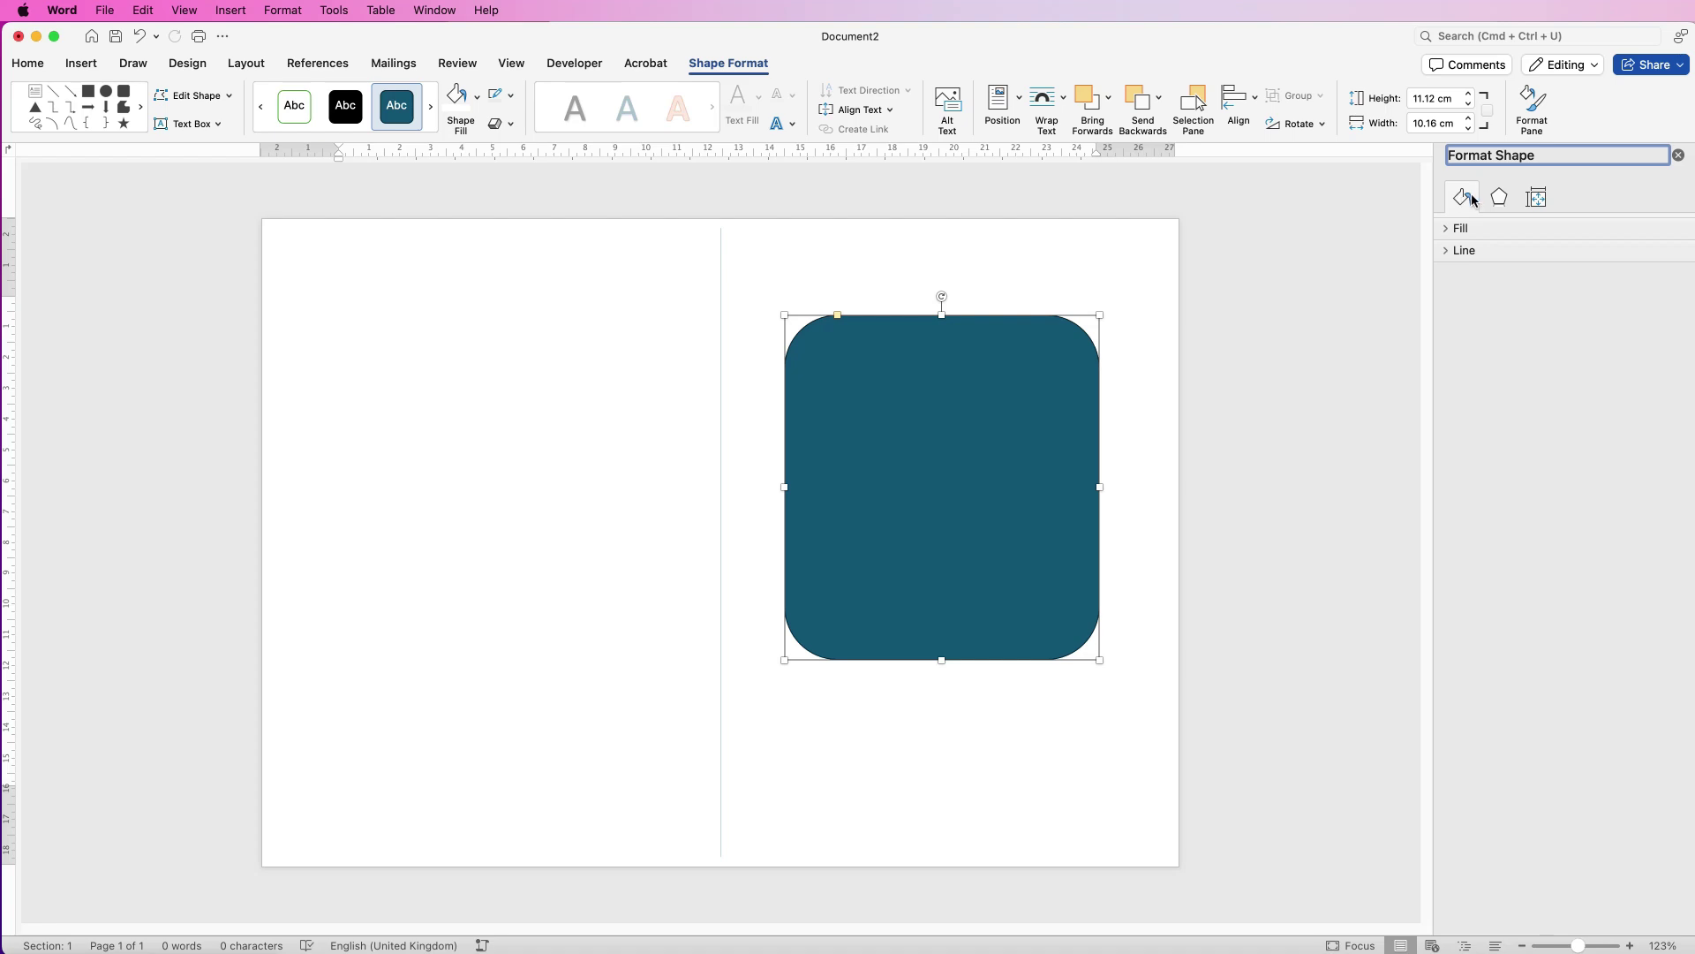
click(1446, 251)
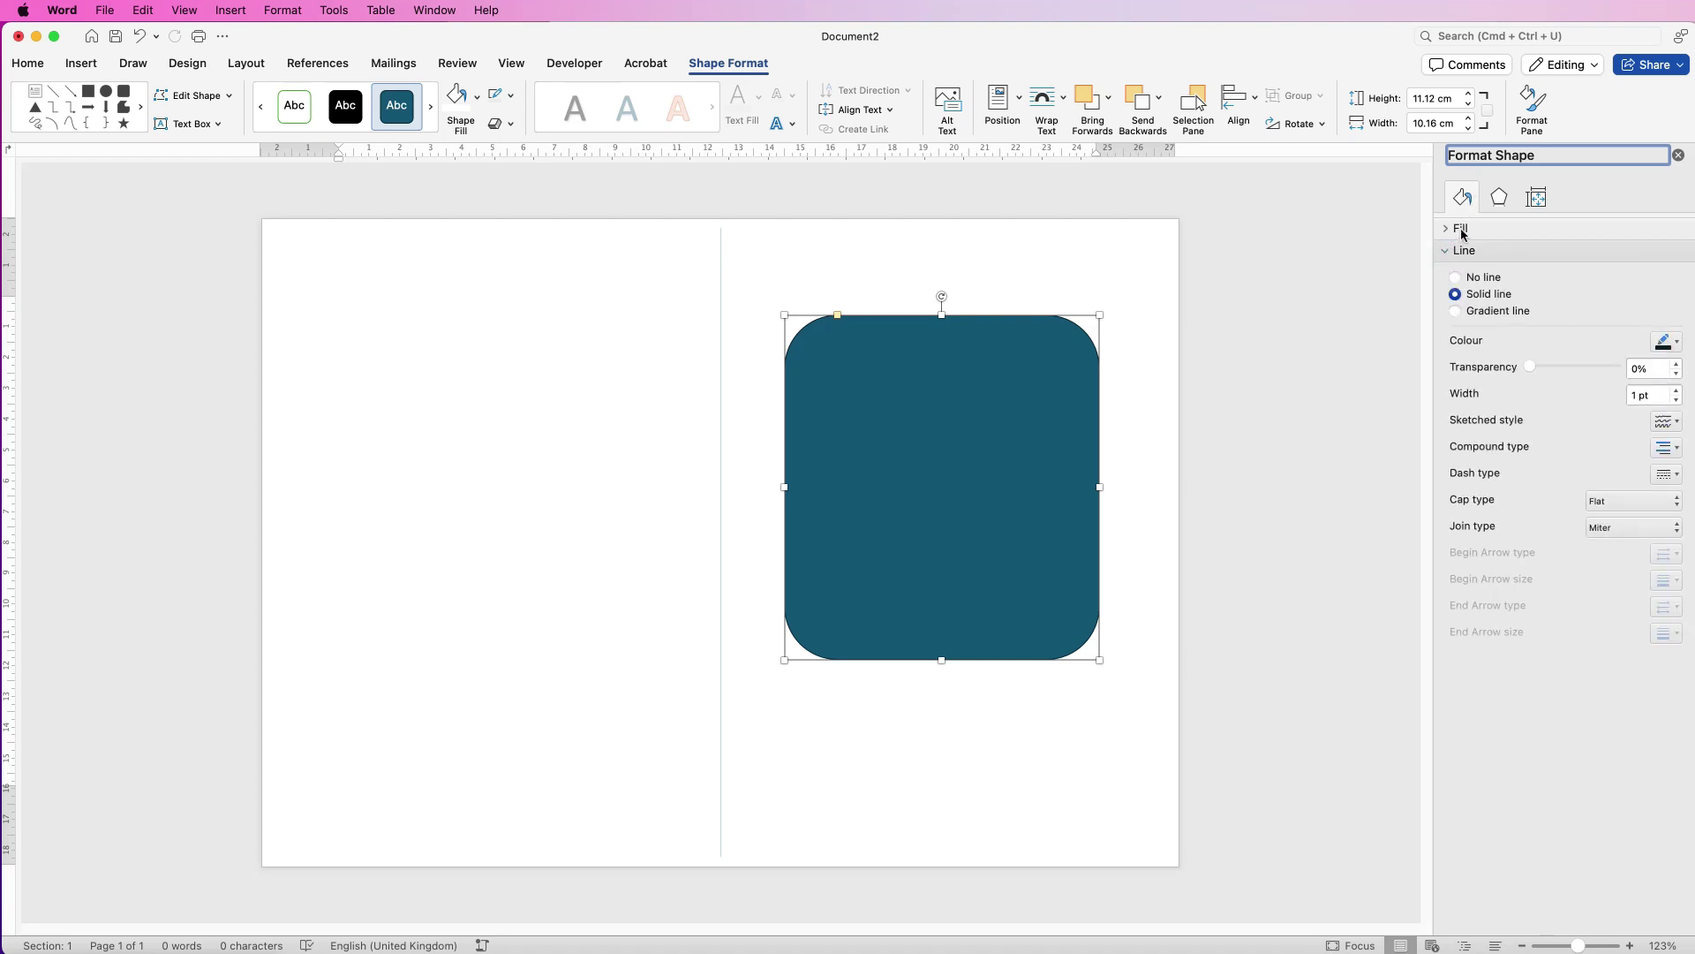
click(1678, 423)
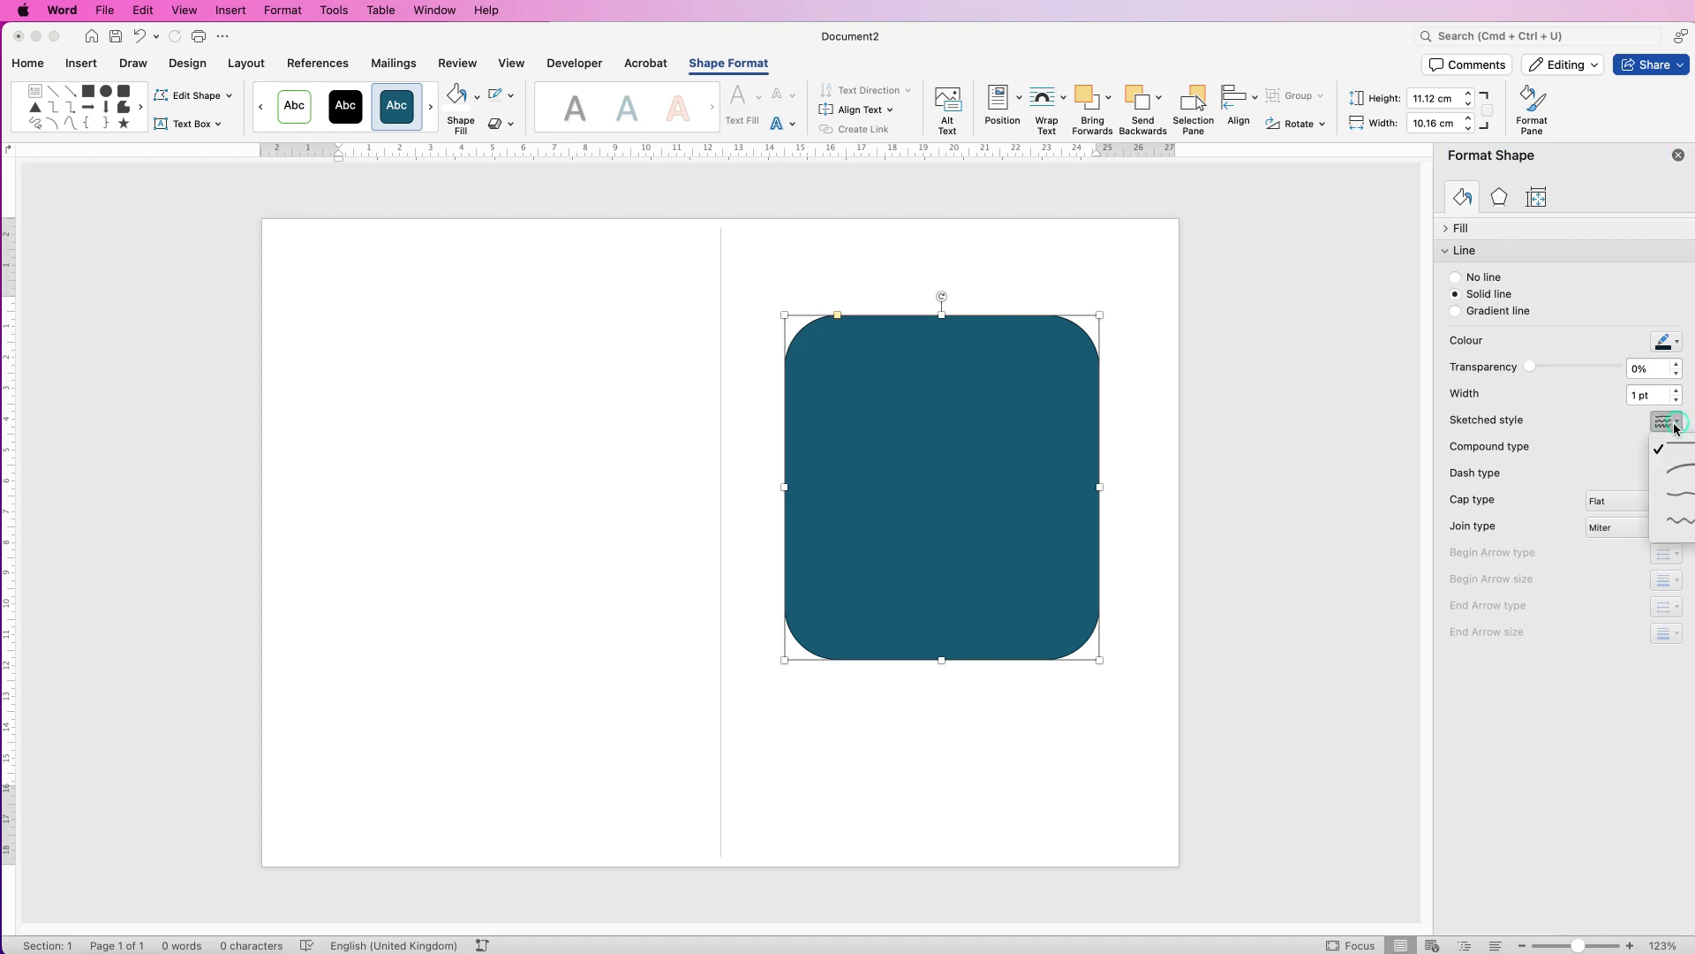
click(1670, 478)
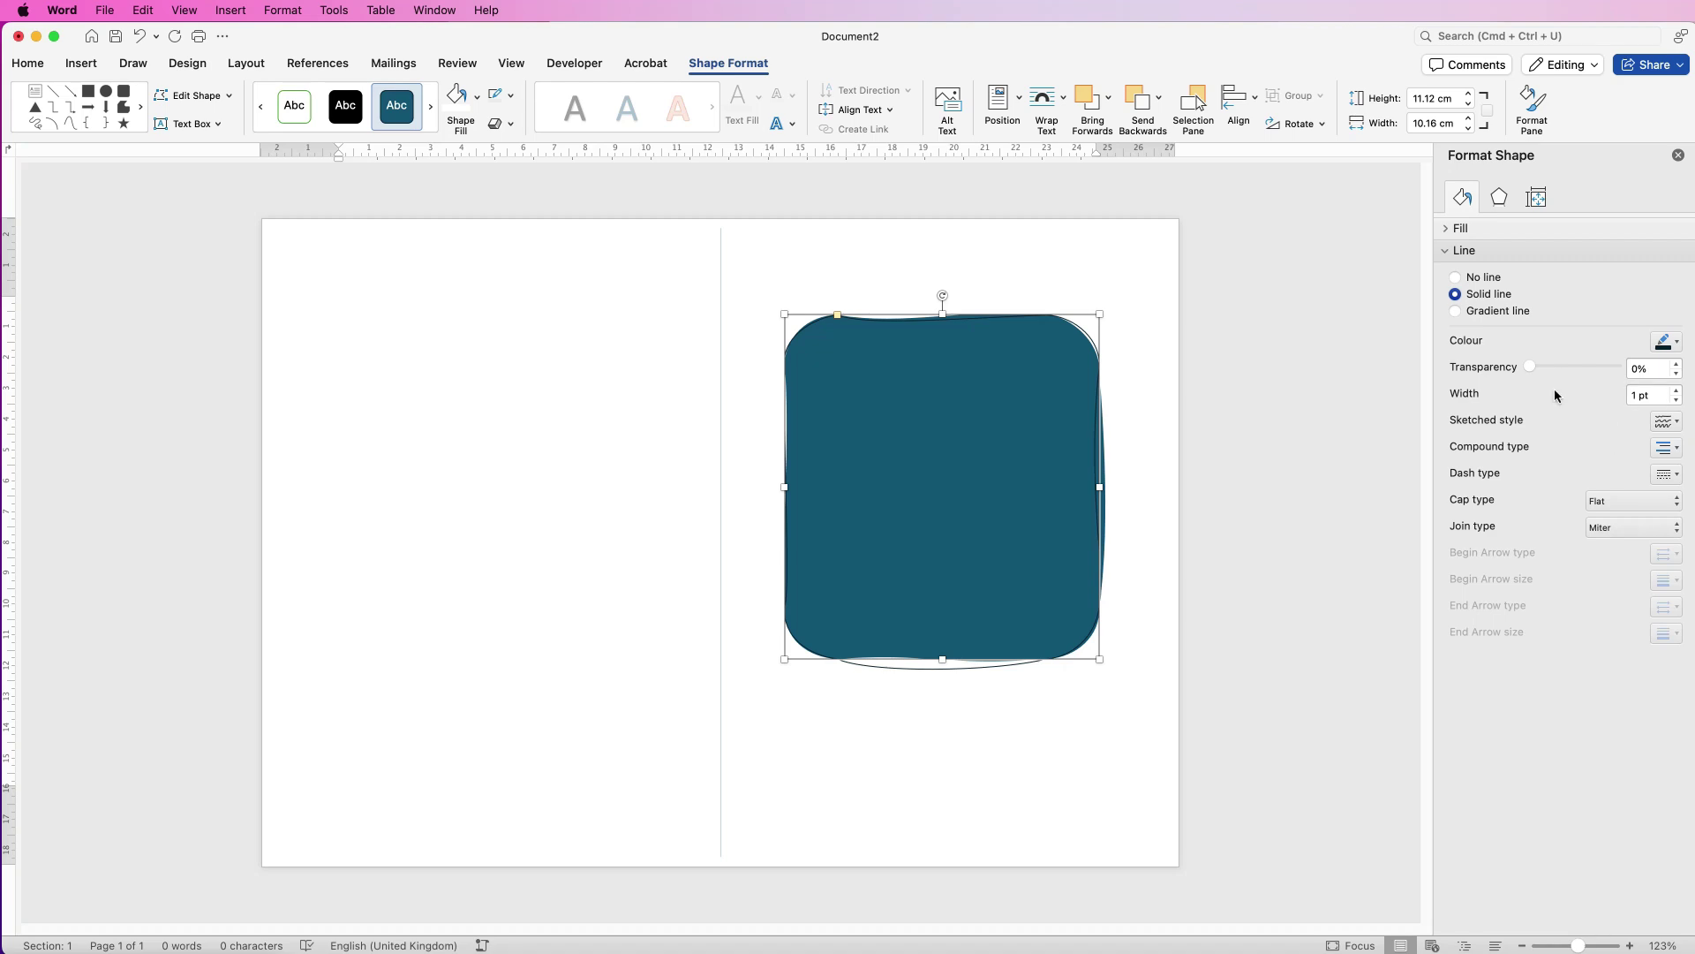
Set the rounded rectangle's outline width to 2.25 pt and its colour to orange.
click(1676, 391)
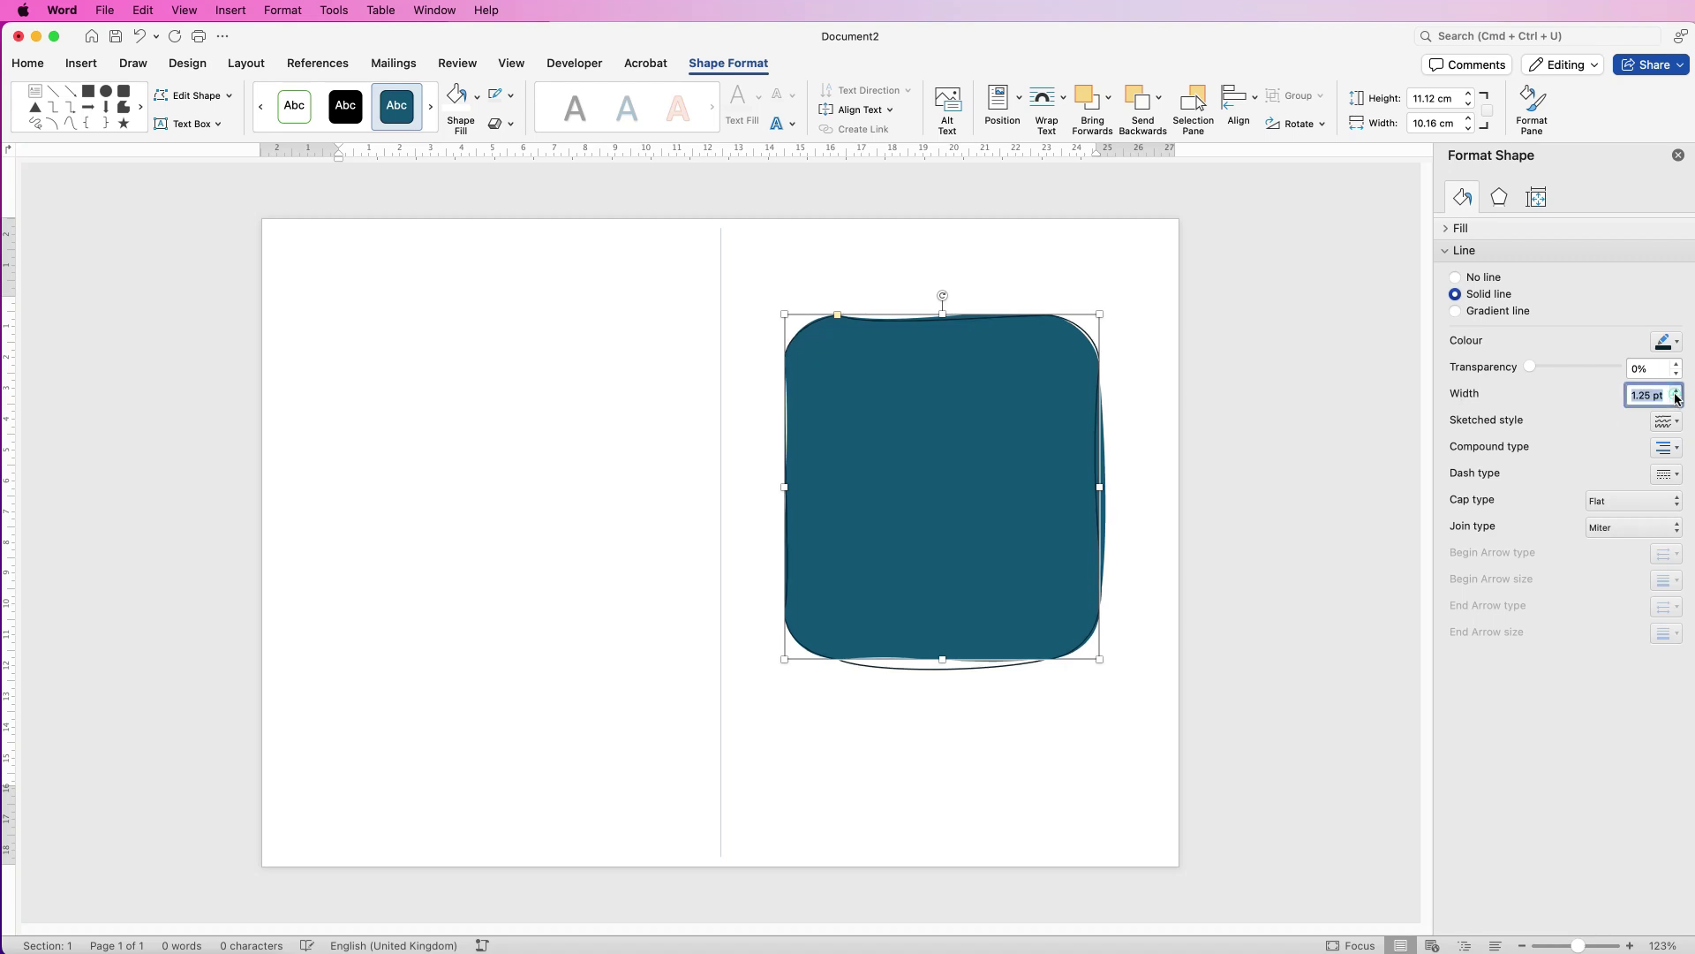
click(1677, 391)
click(1676, 391)
click(1677, 391)
click(1676, 391)
click(1678, 344)
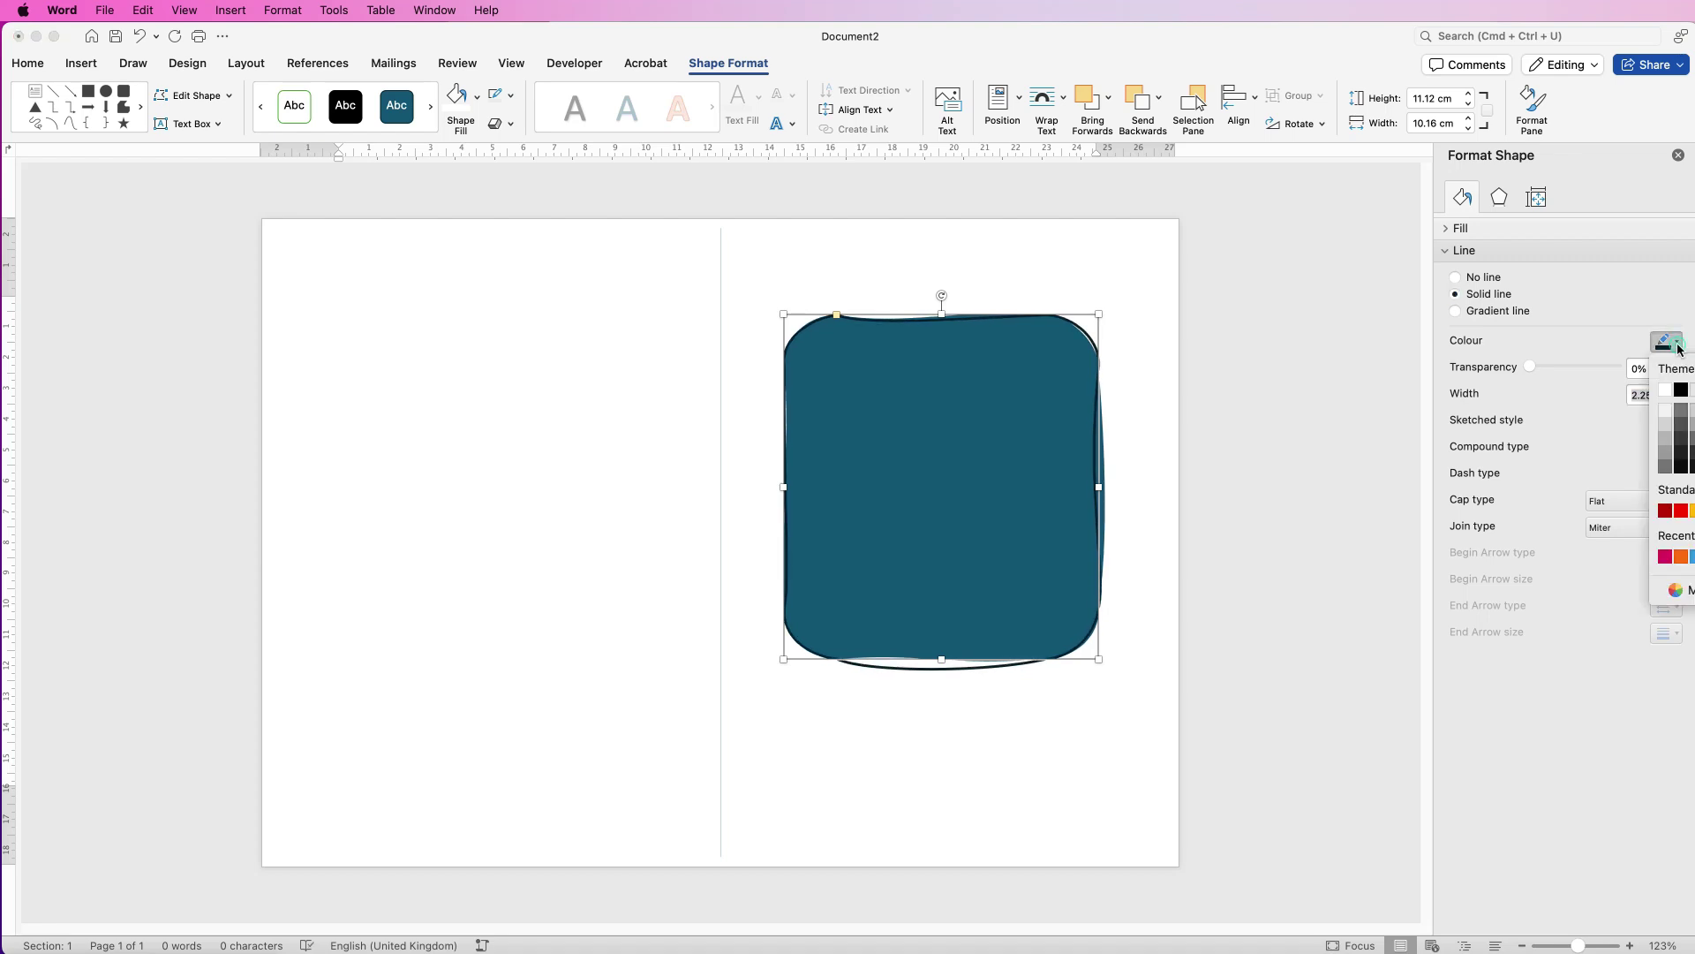
click(1681, 557)
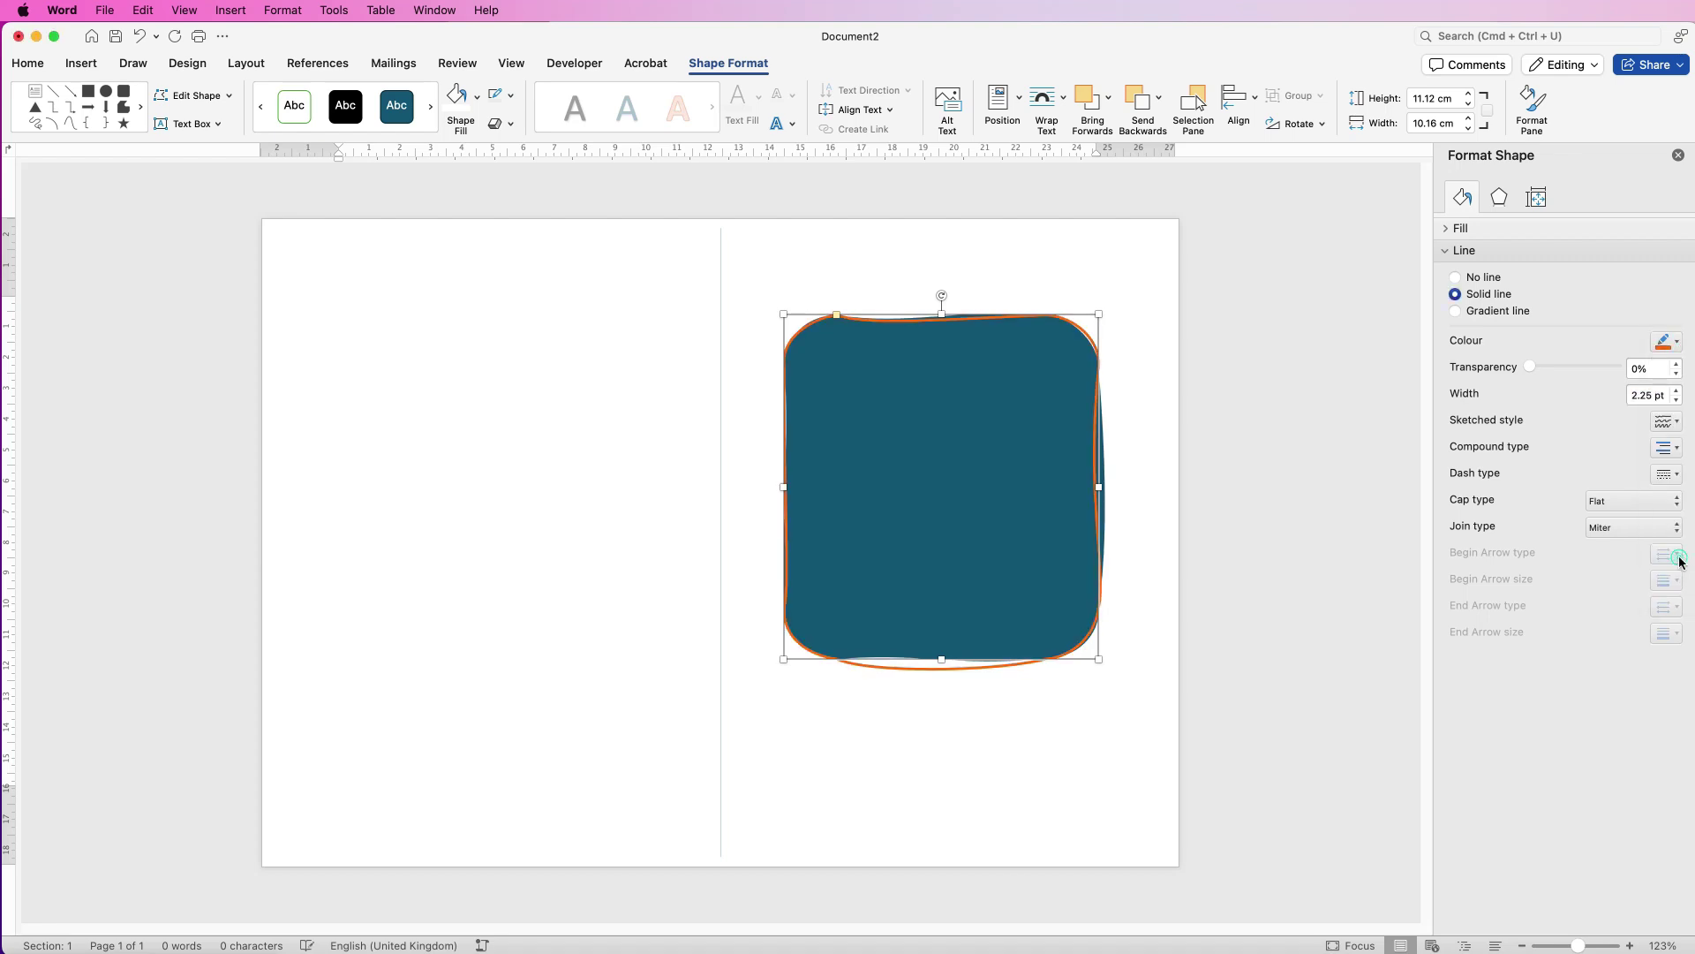
Fill the rounded rectangle with the DALL-E .webp picture from the Downloads folder and widen the shape to about 11.03 cm.
click(1449, 232)
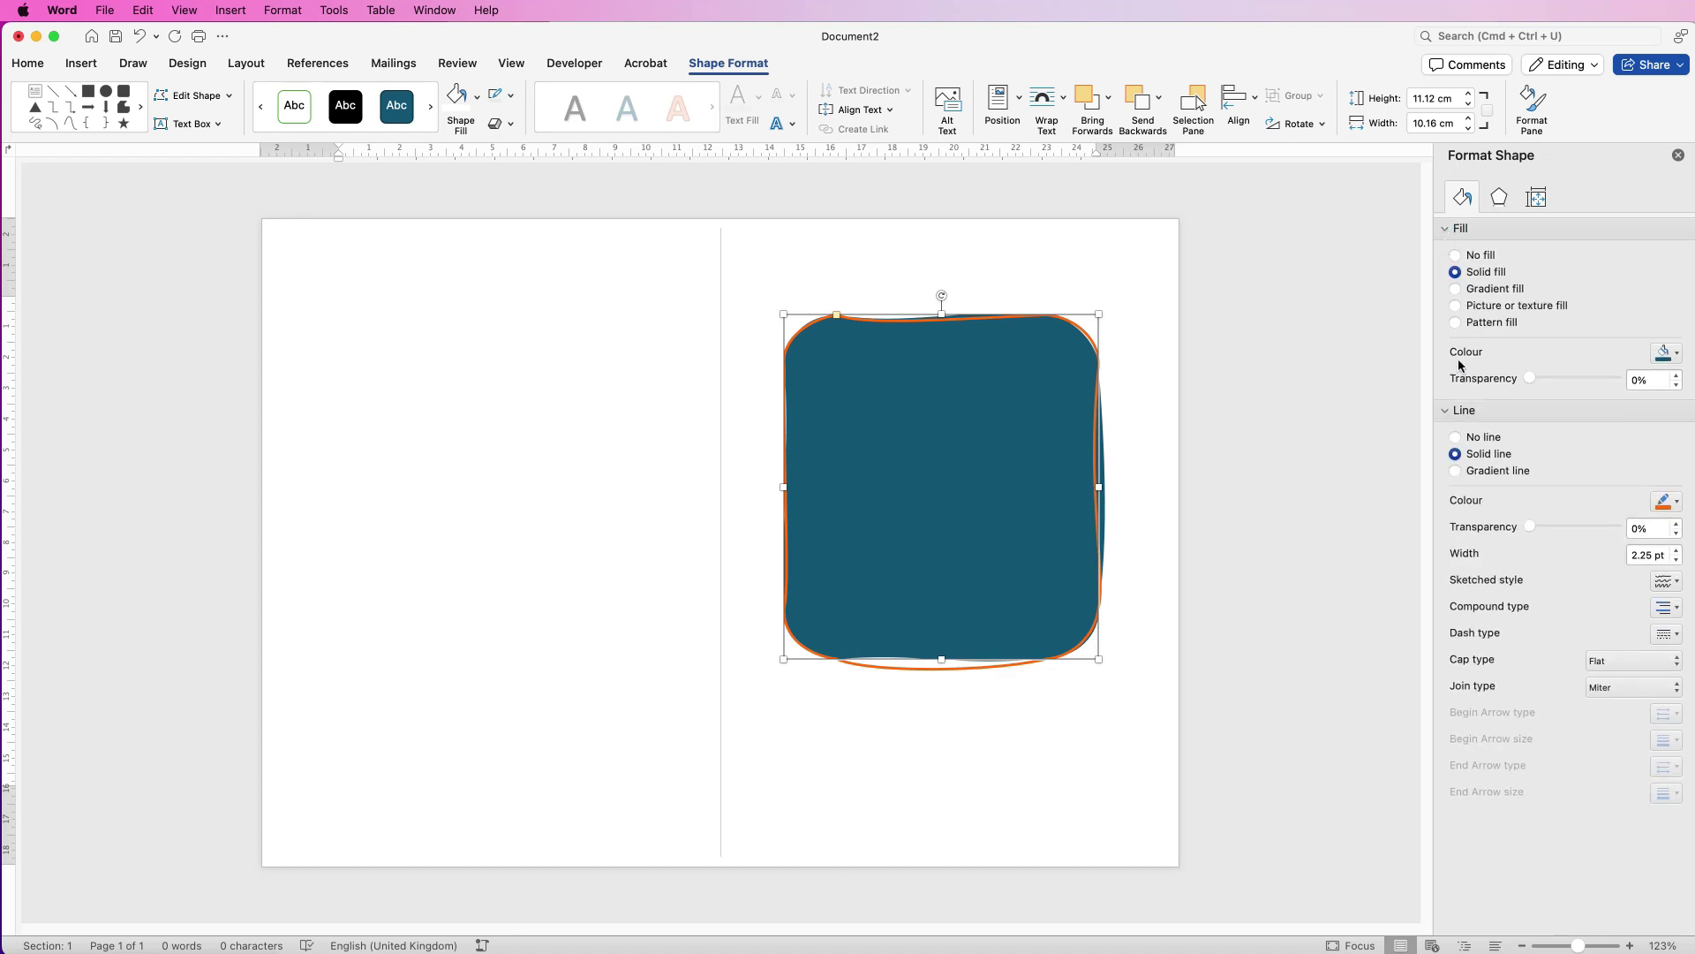
click(1455, 305)
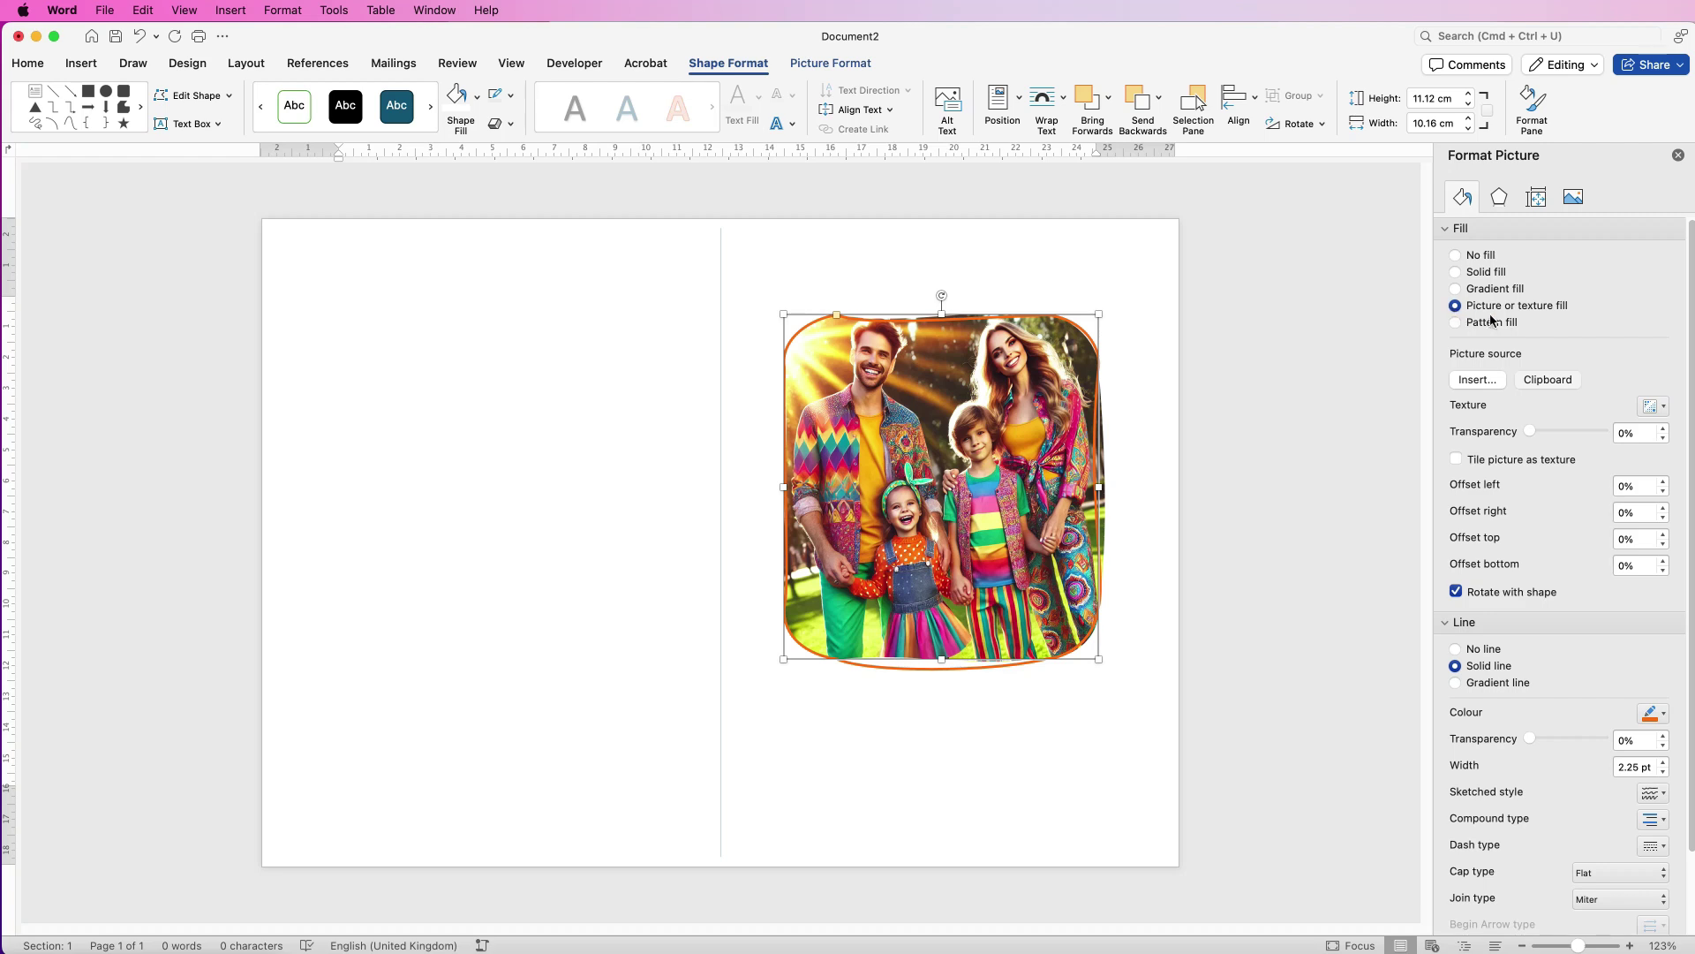
click(1476, 380)
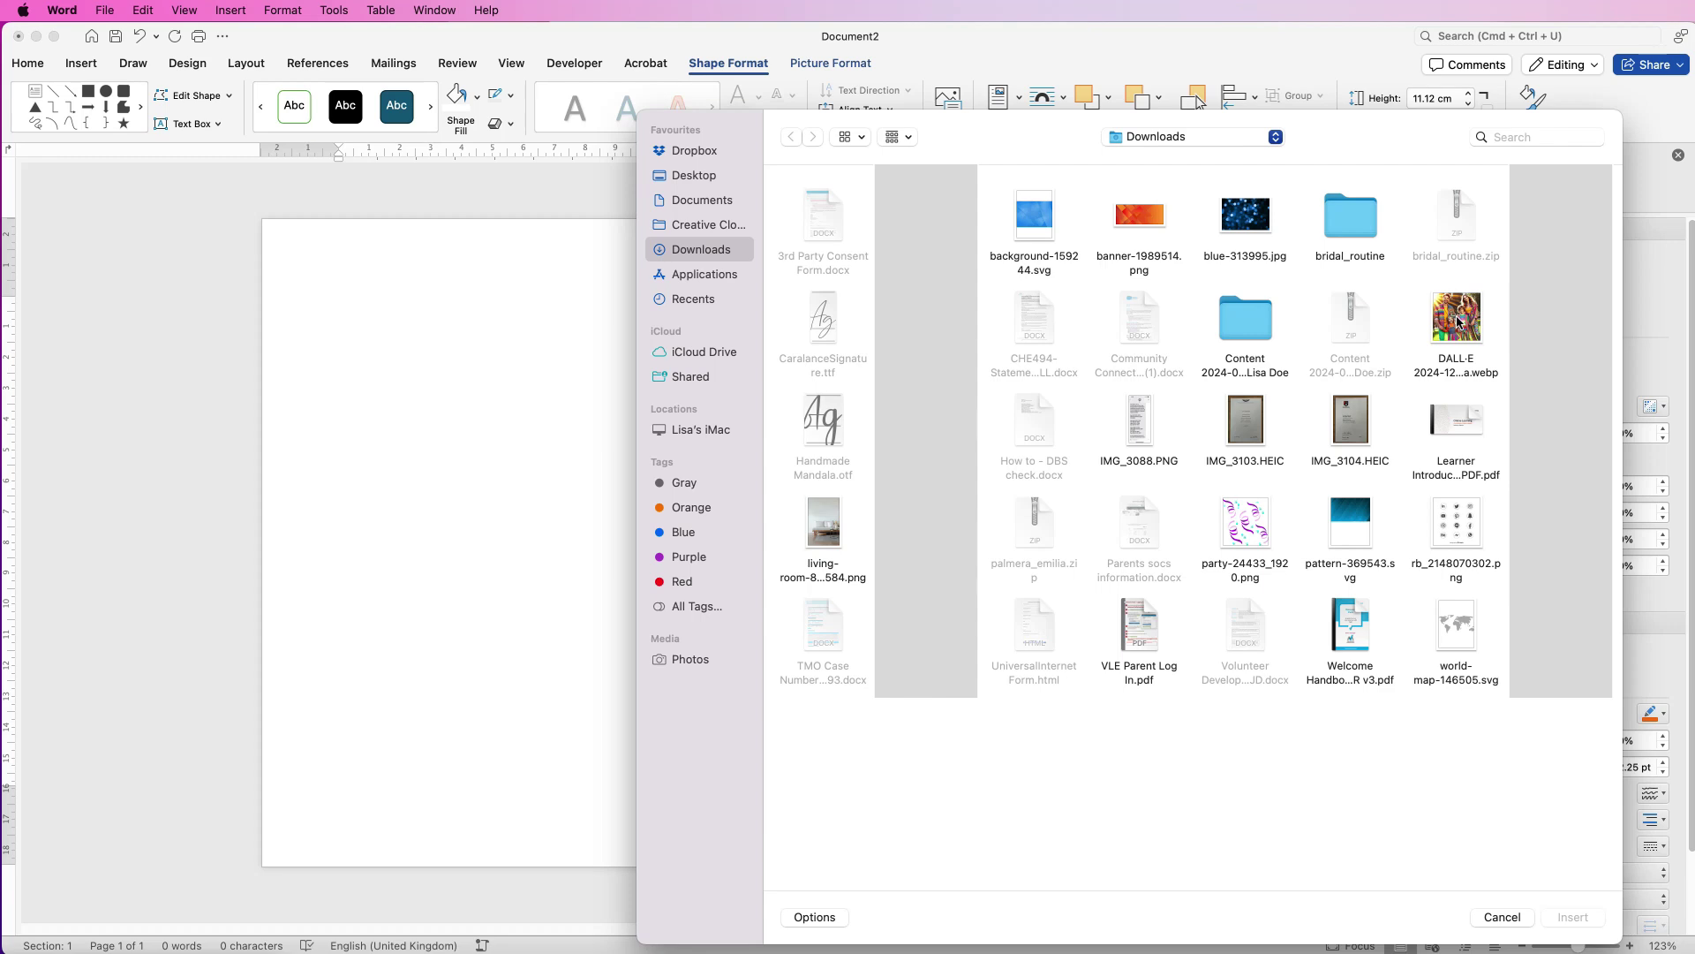
double_click(1459, 371)
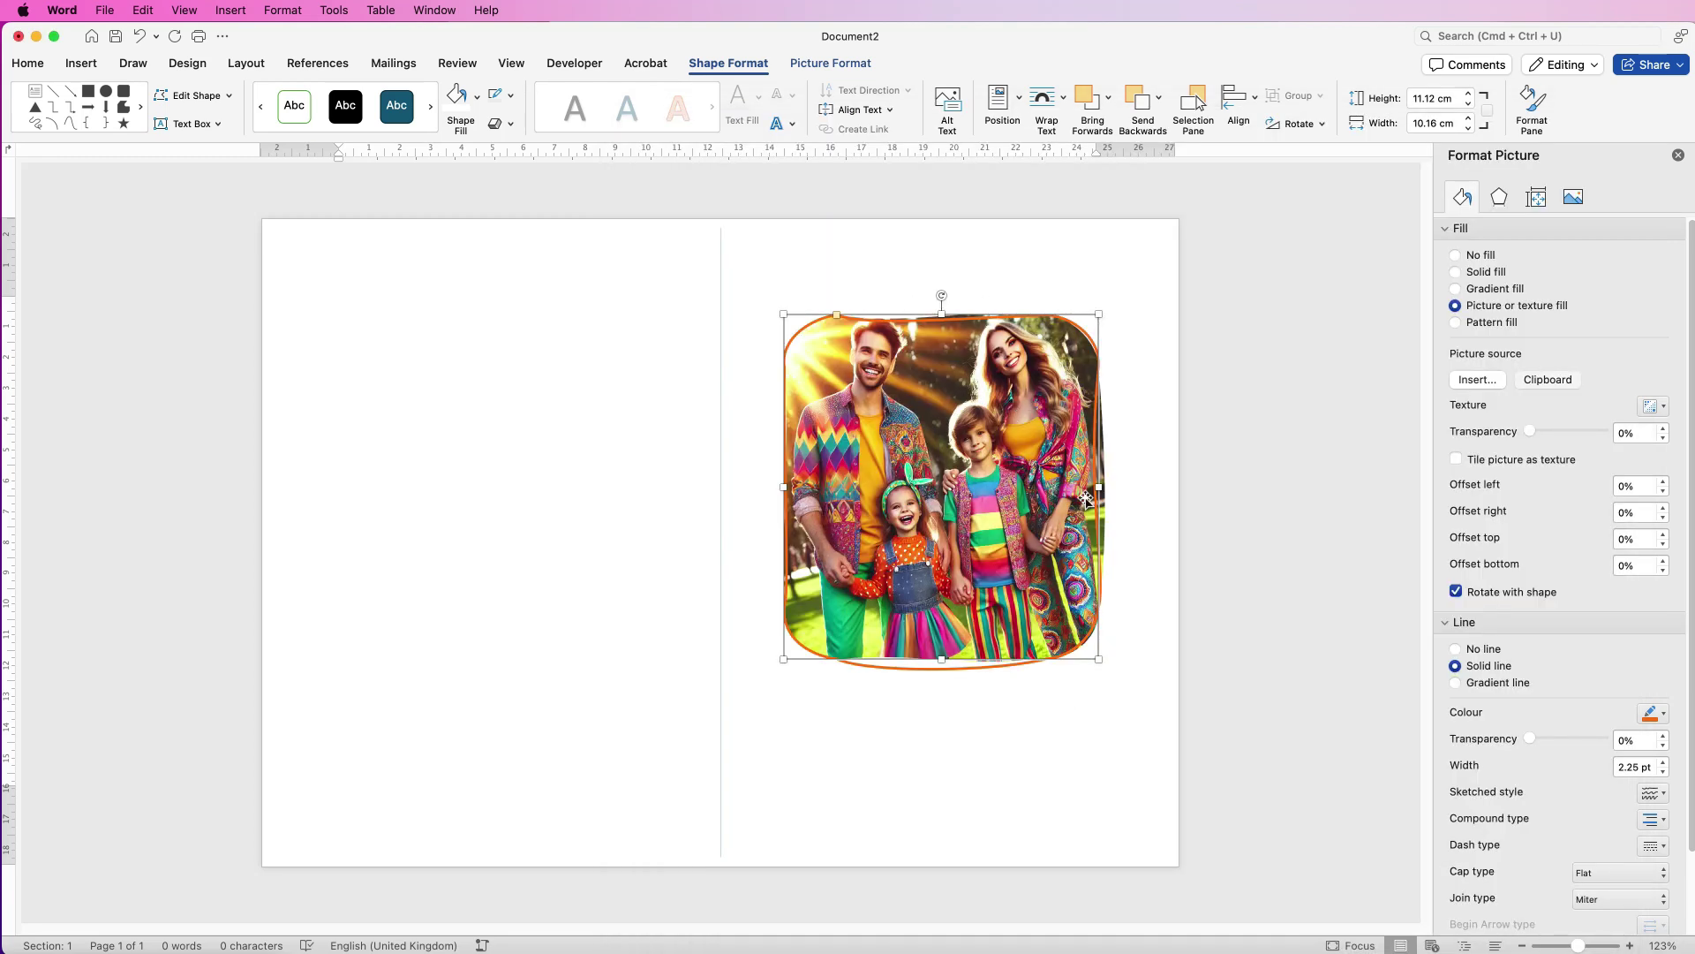
drag(1099, 486, 1126, 488)
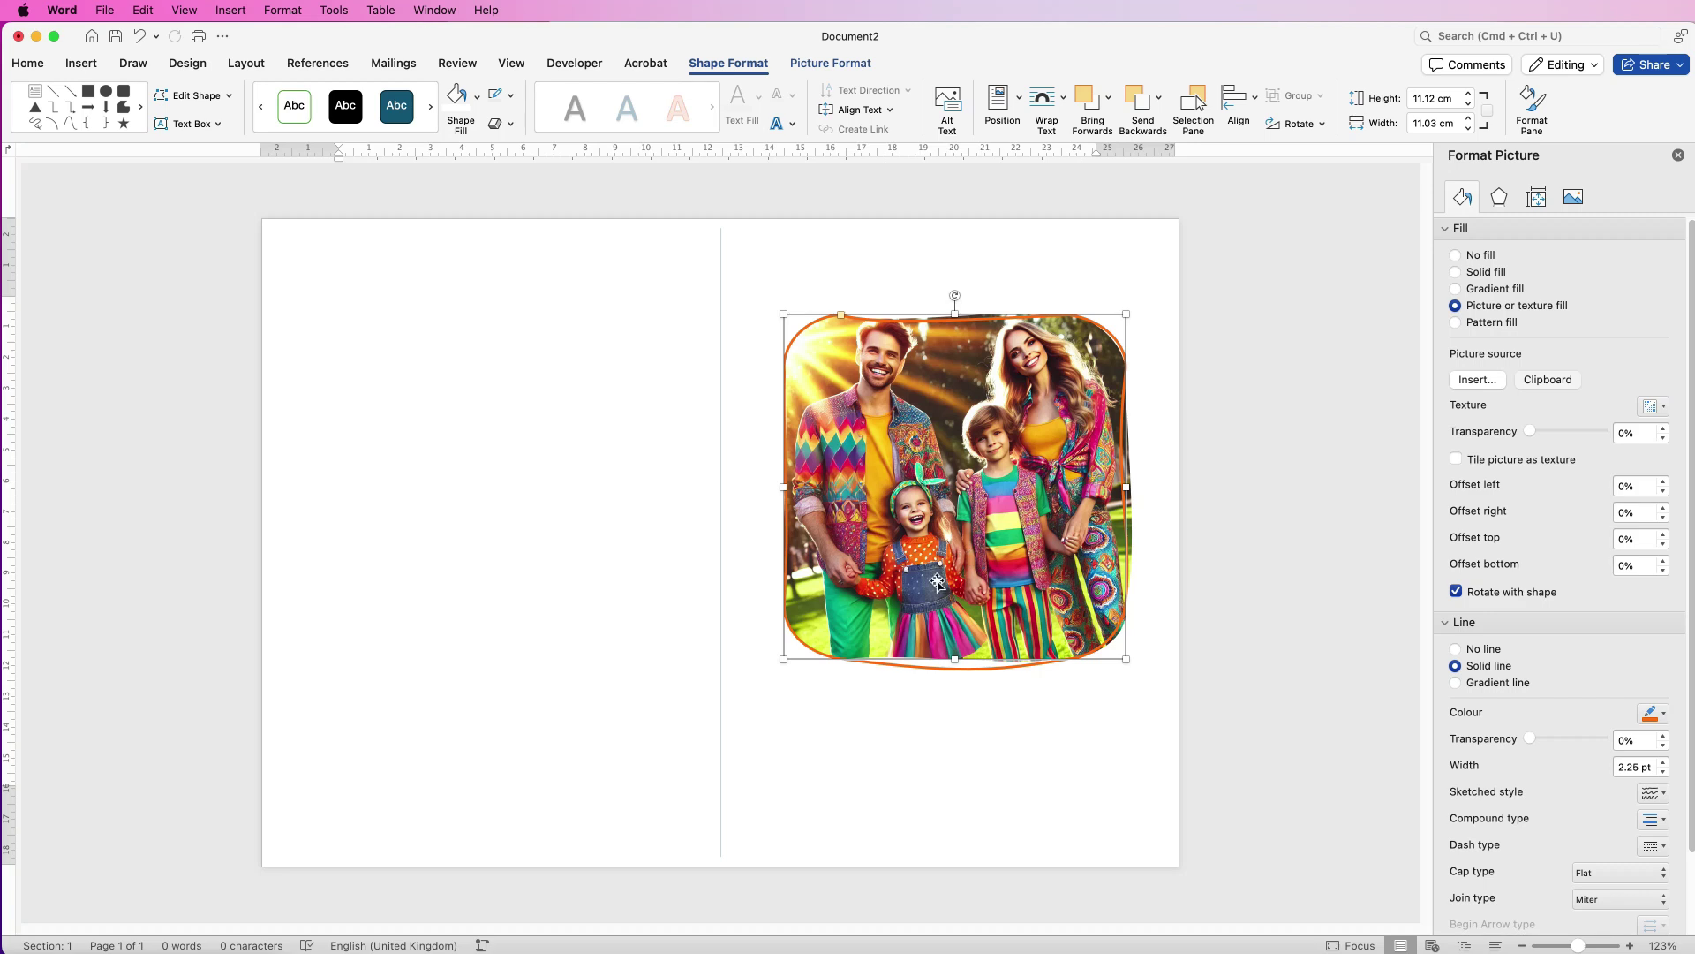
click(933, 741)
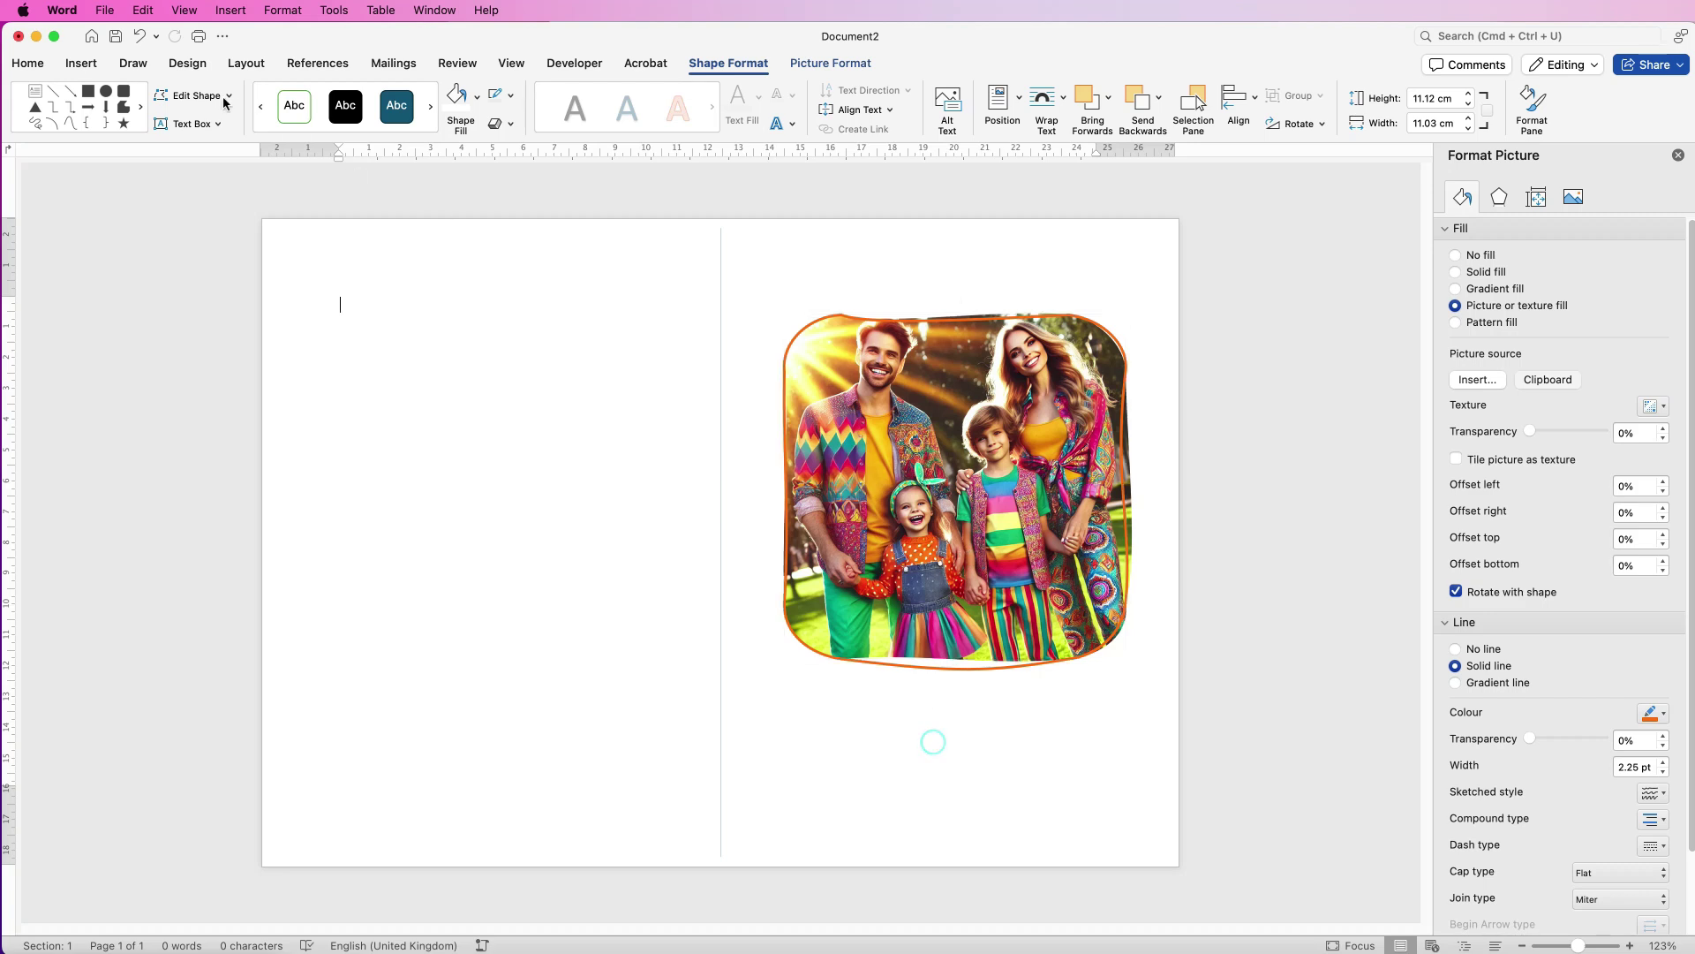
Insert the stock image of the boy opening a dishwasher in a kitchen.
click(82, 64)
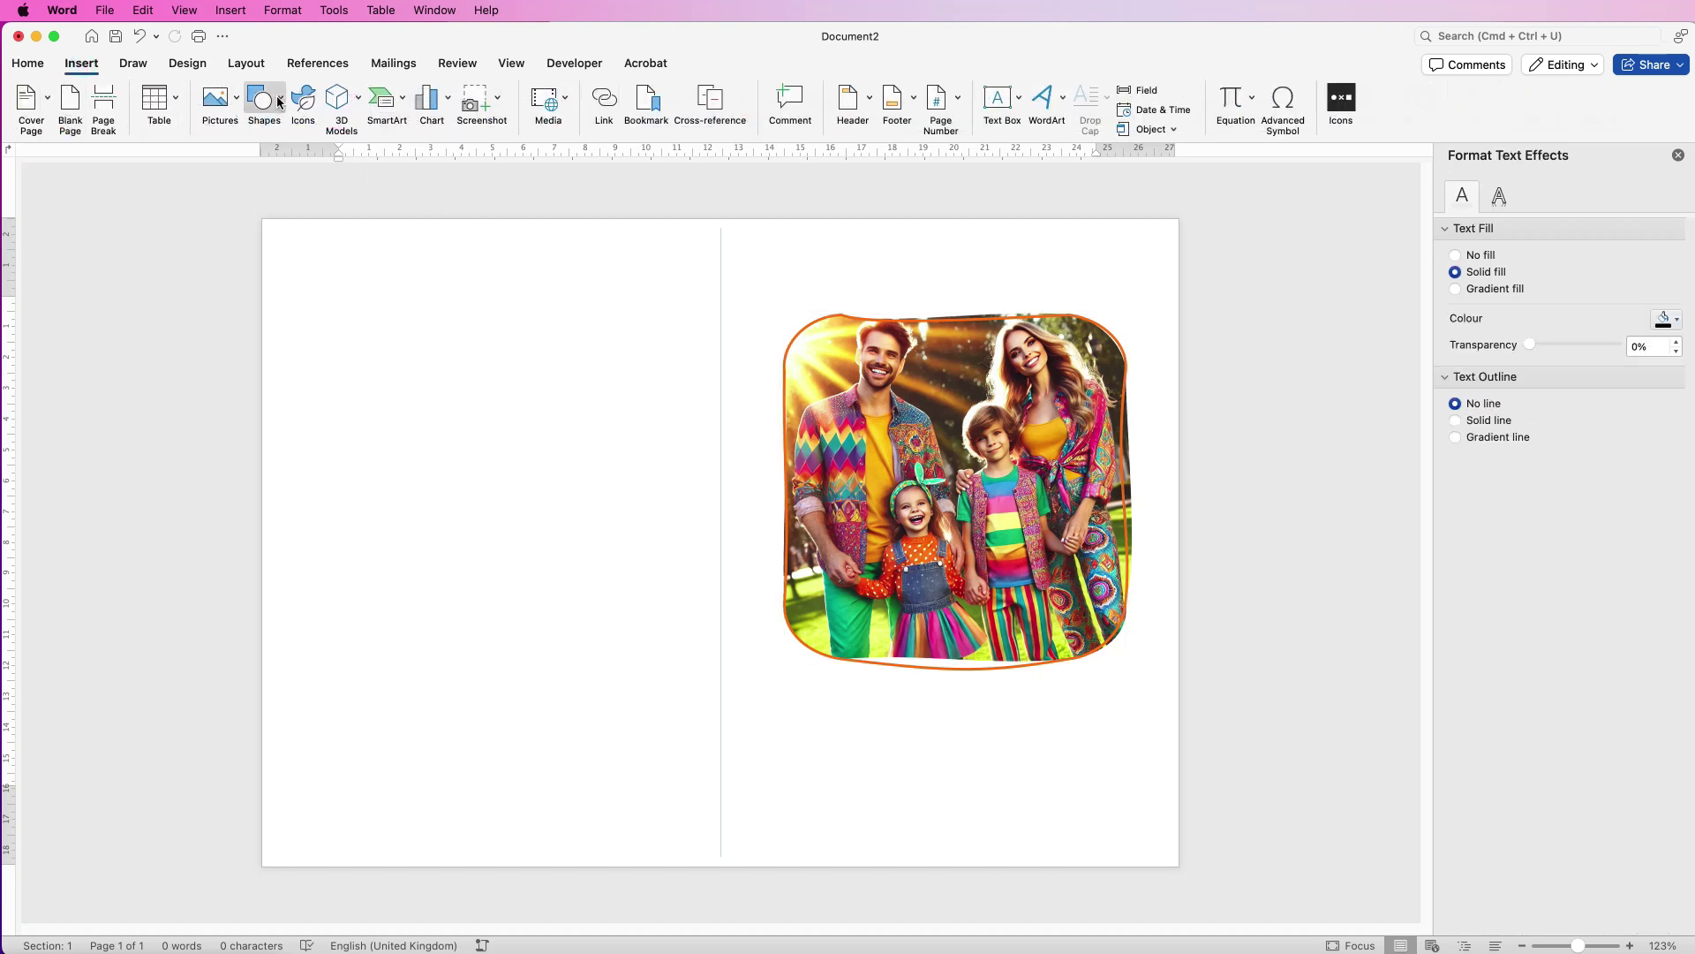
click(237, 99)
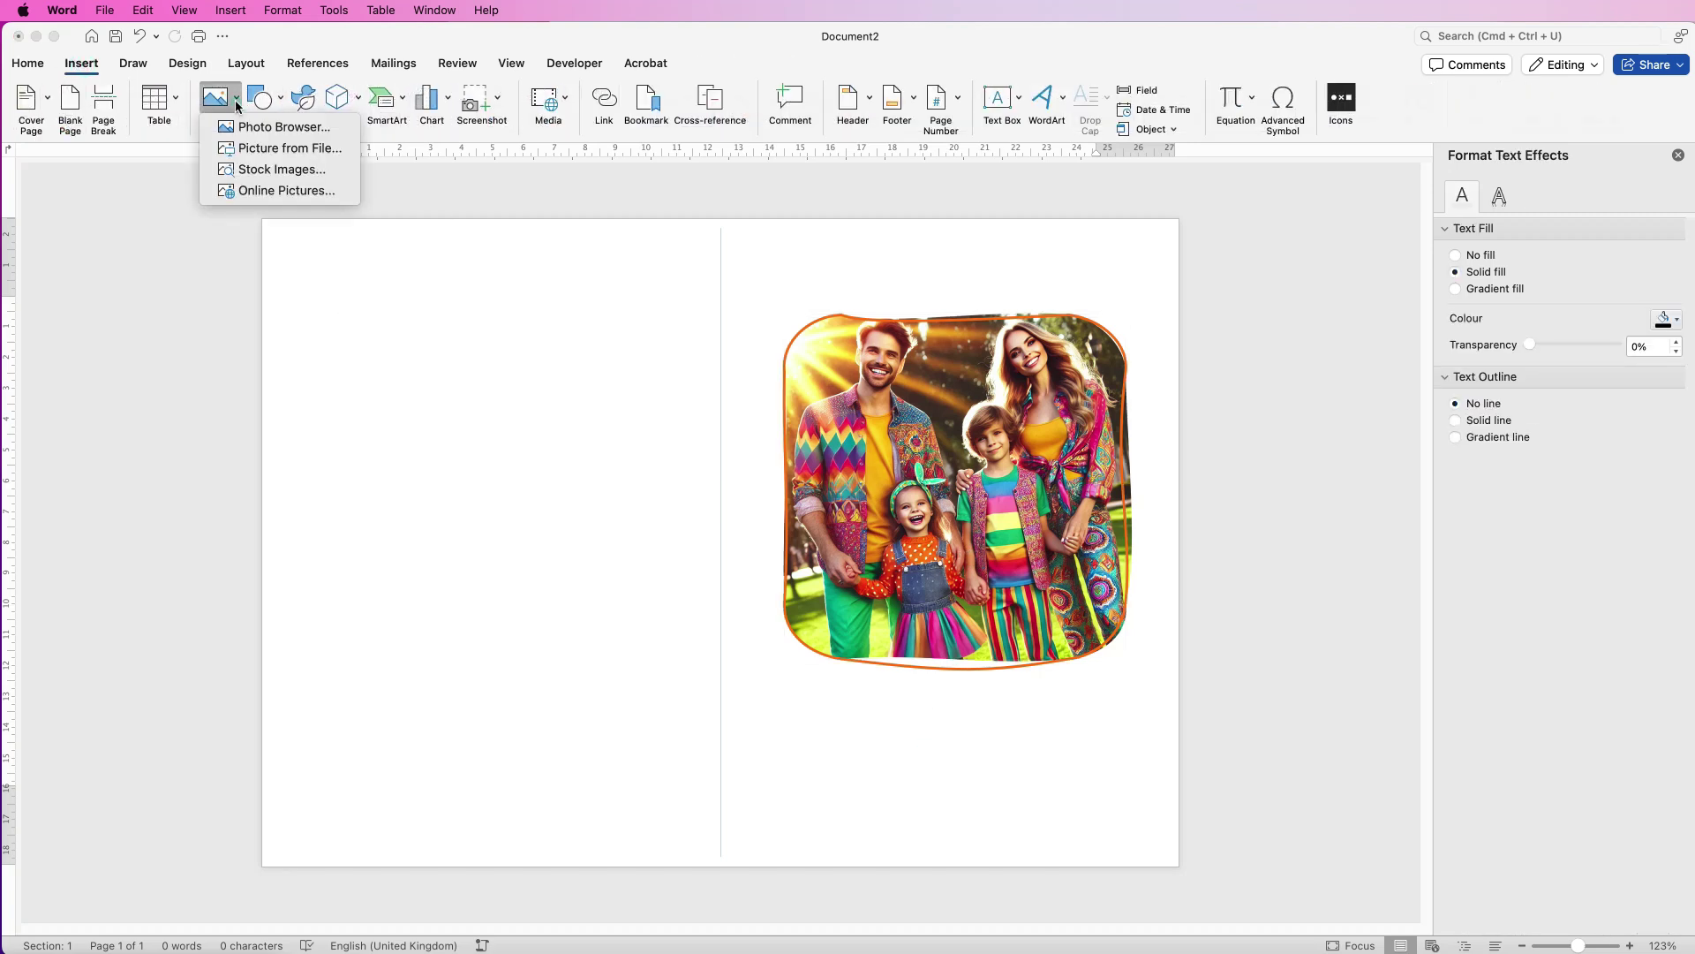
click(265, 169)
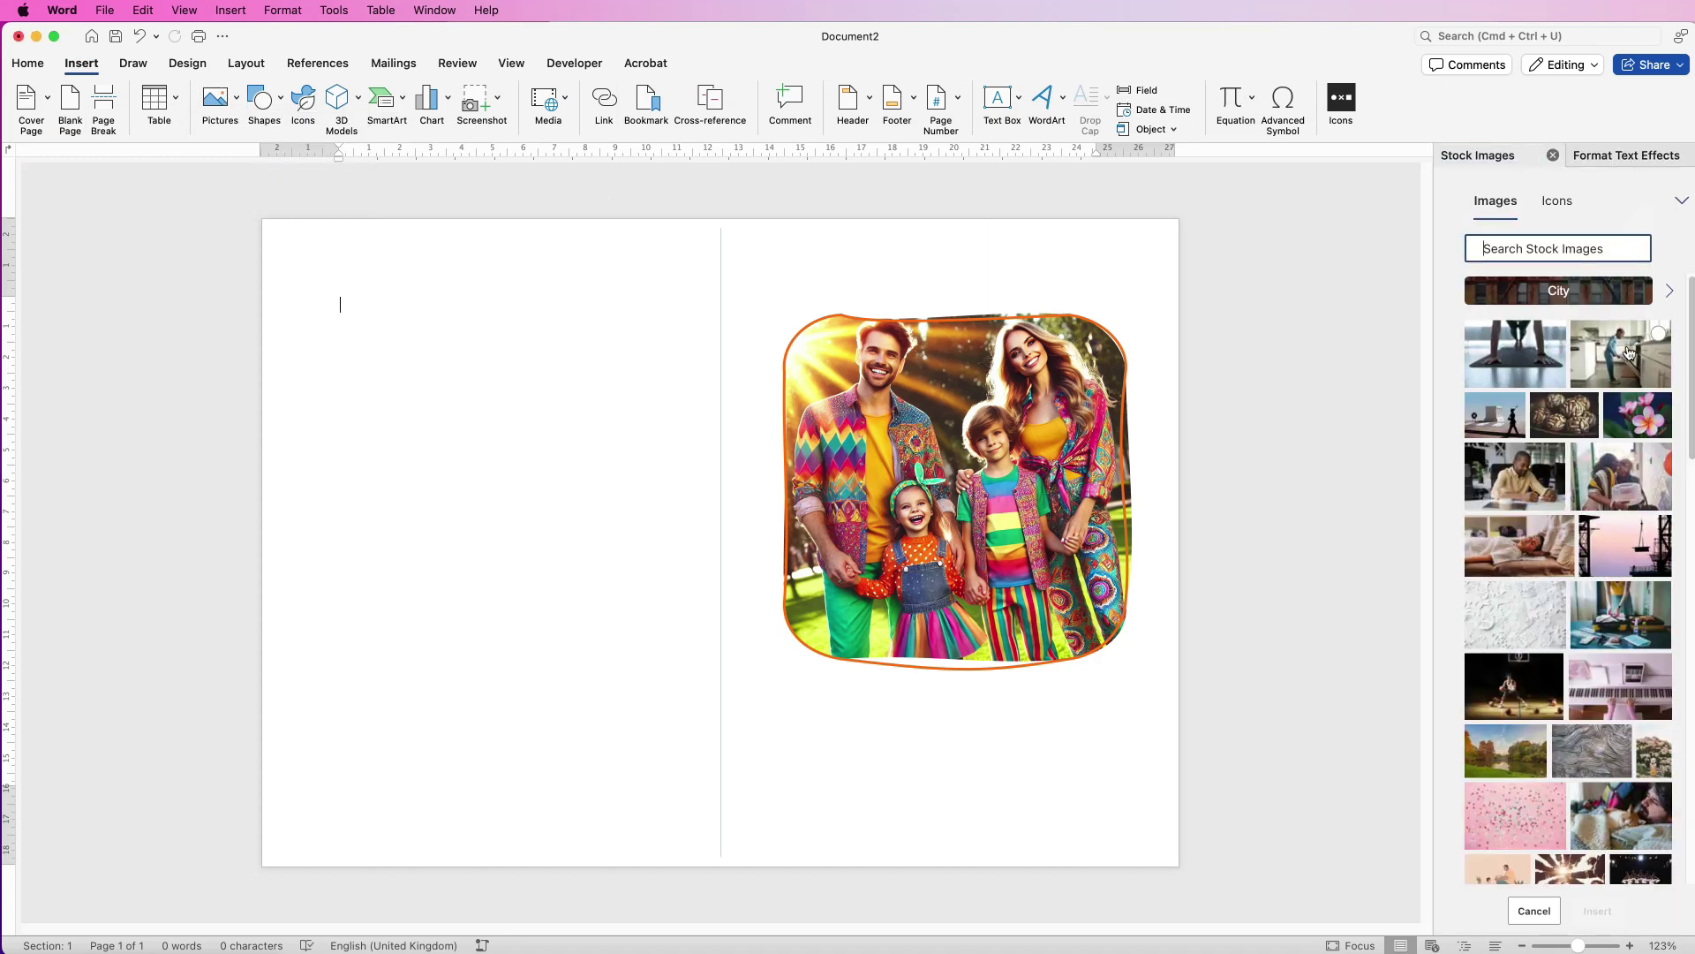
click(1659, 334)
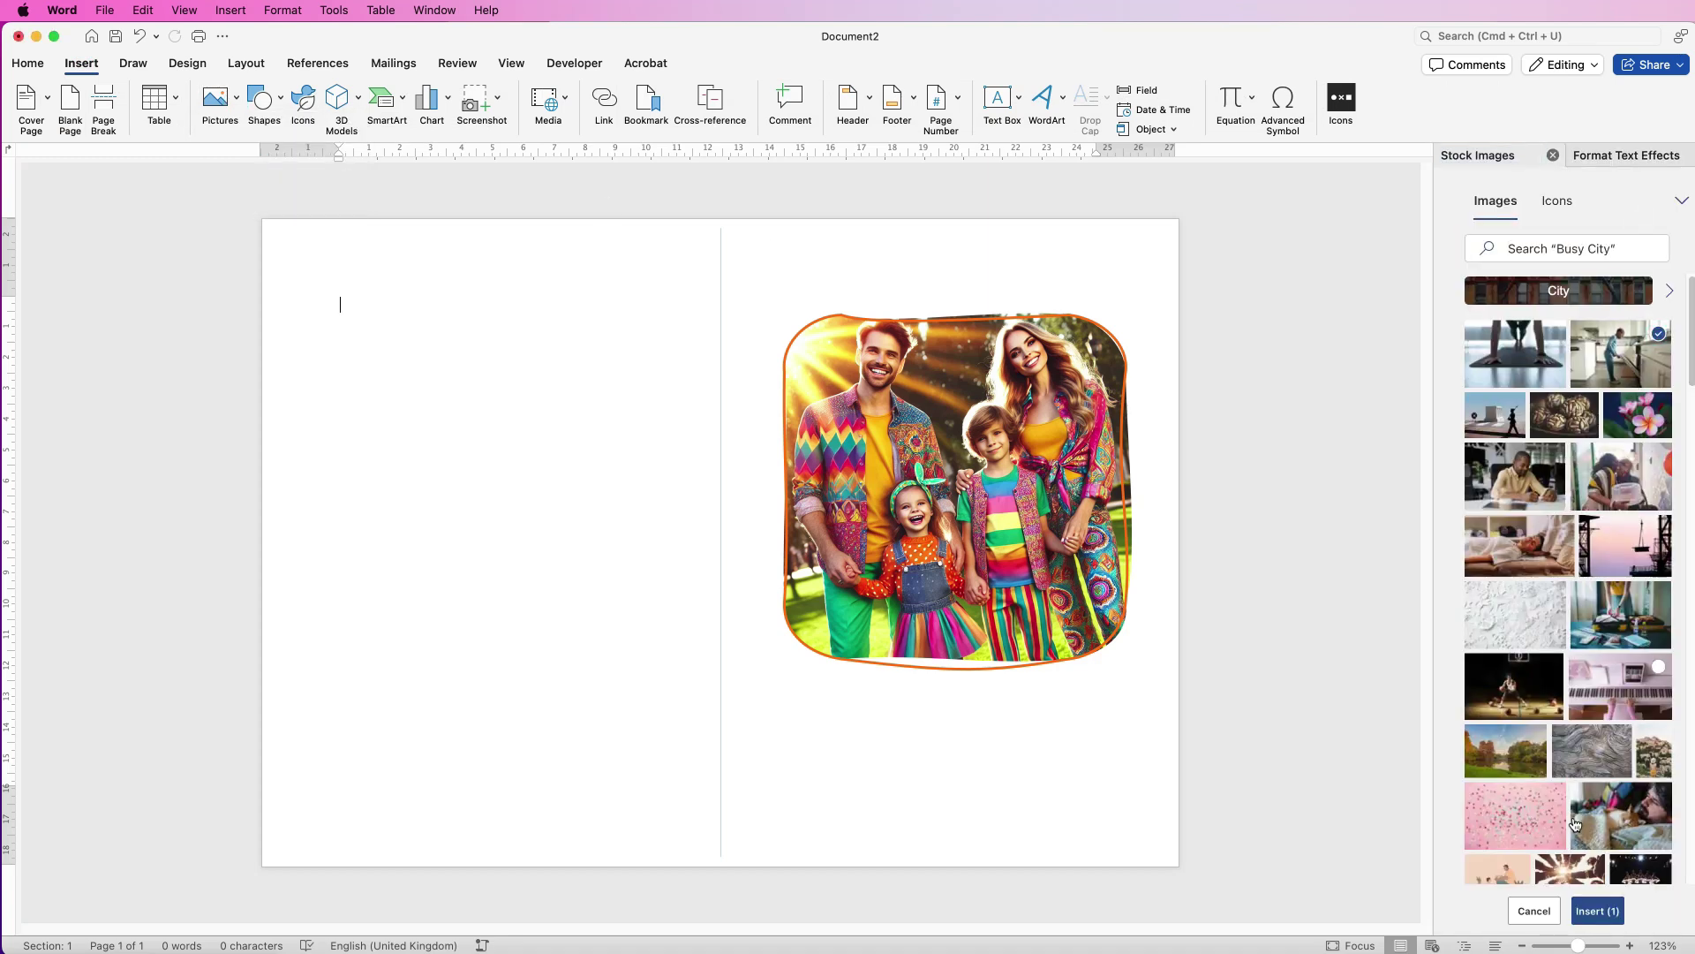
click(1596, 913)
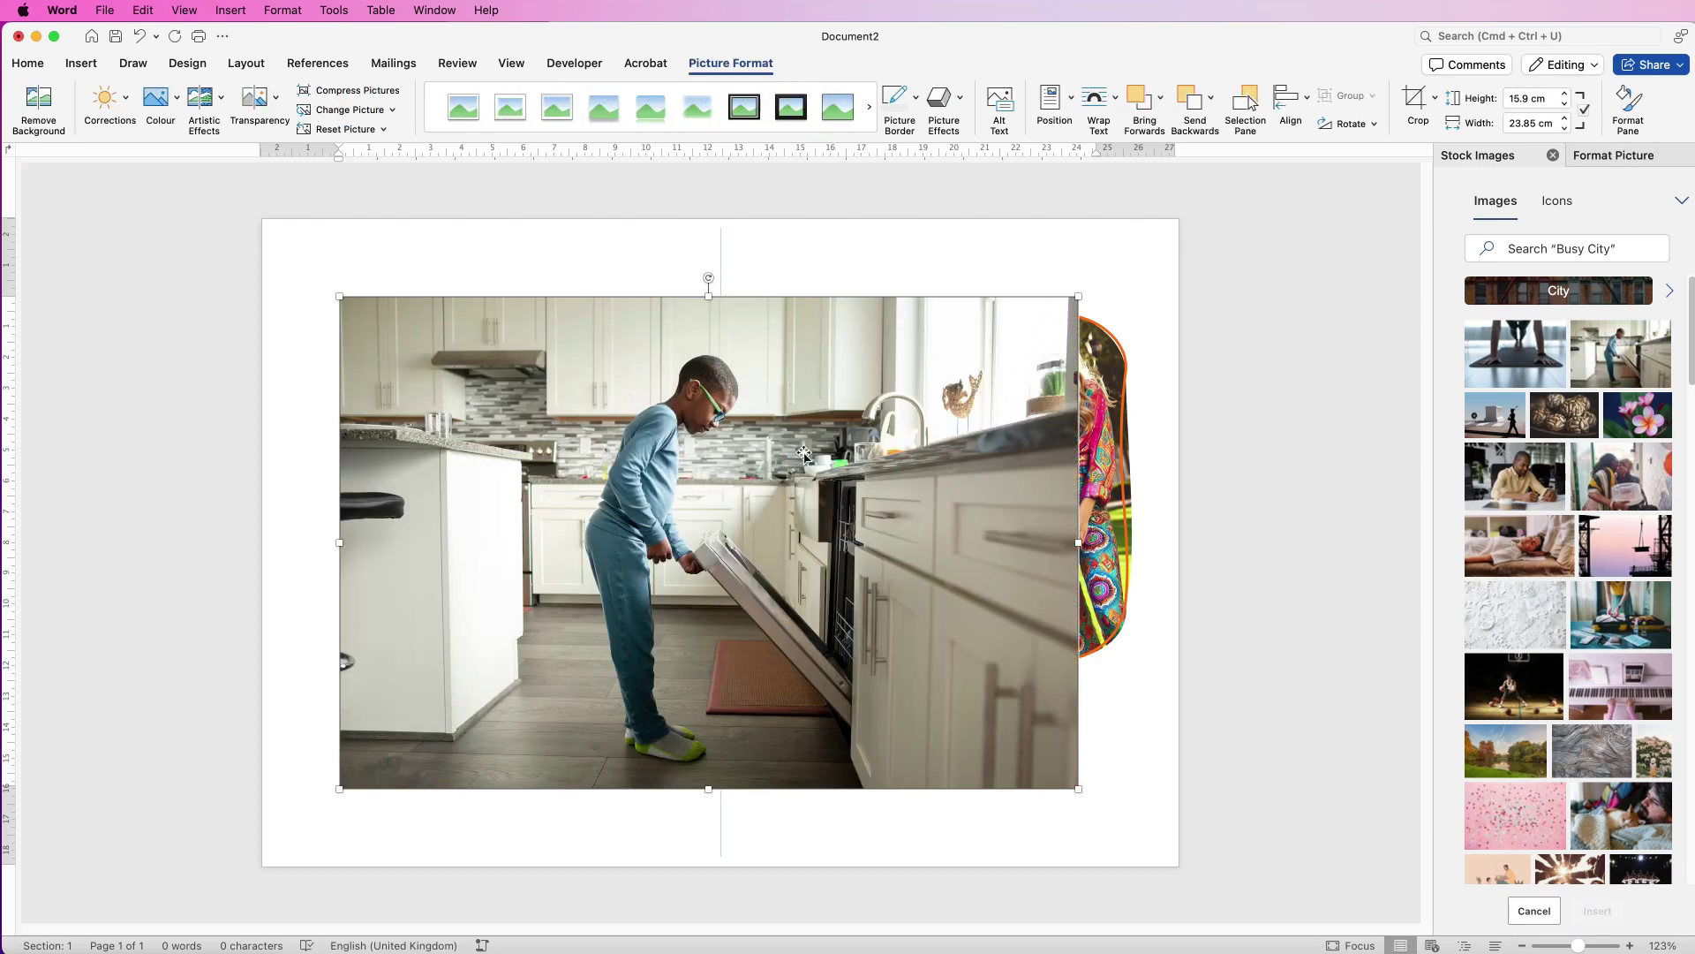
Crop the kitchen image to a 1:1 square of about 14.91 cm and move it towards the page's left half.
click(1412, 101)
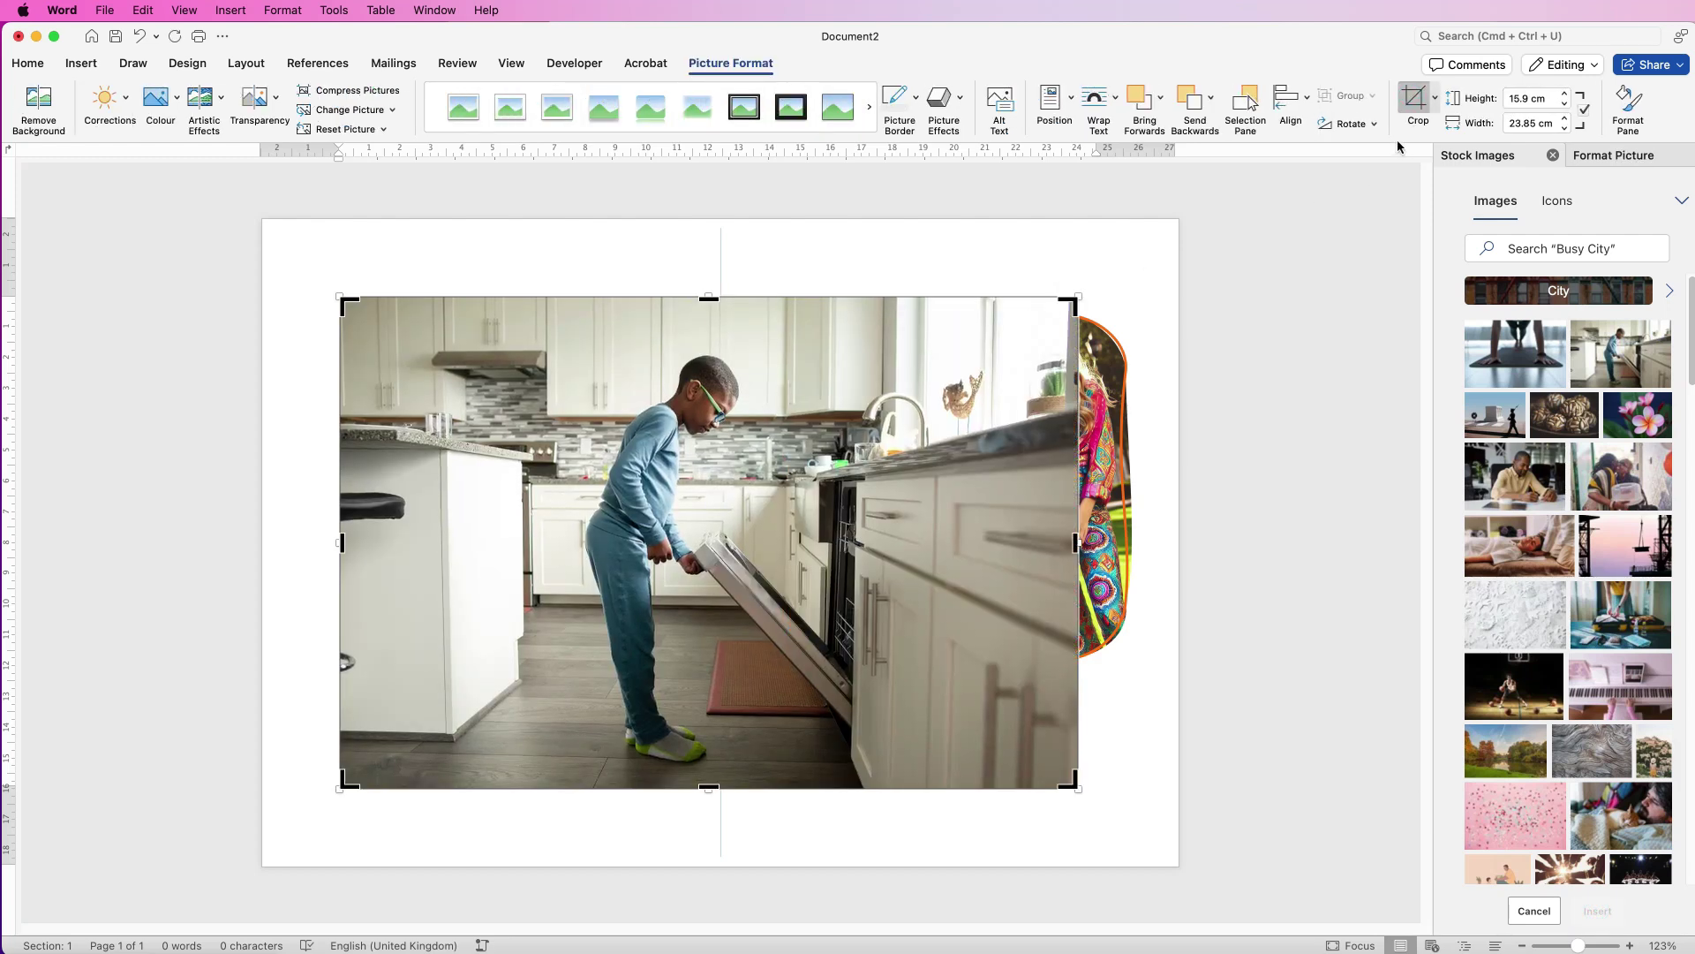
click(1437, 101)
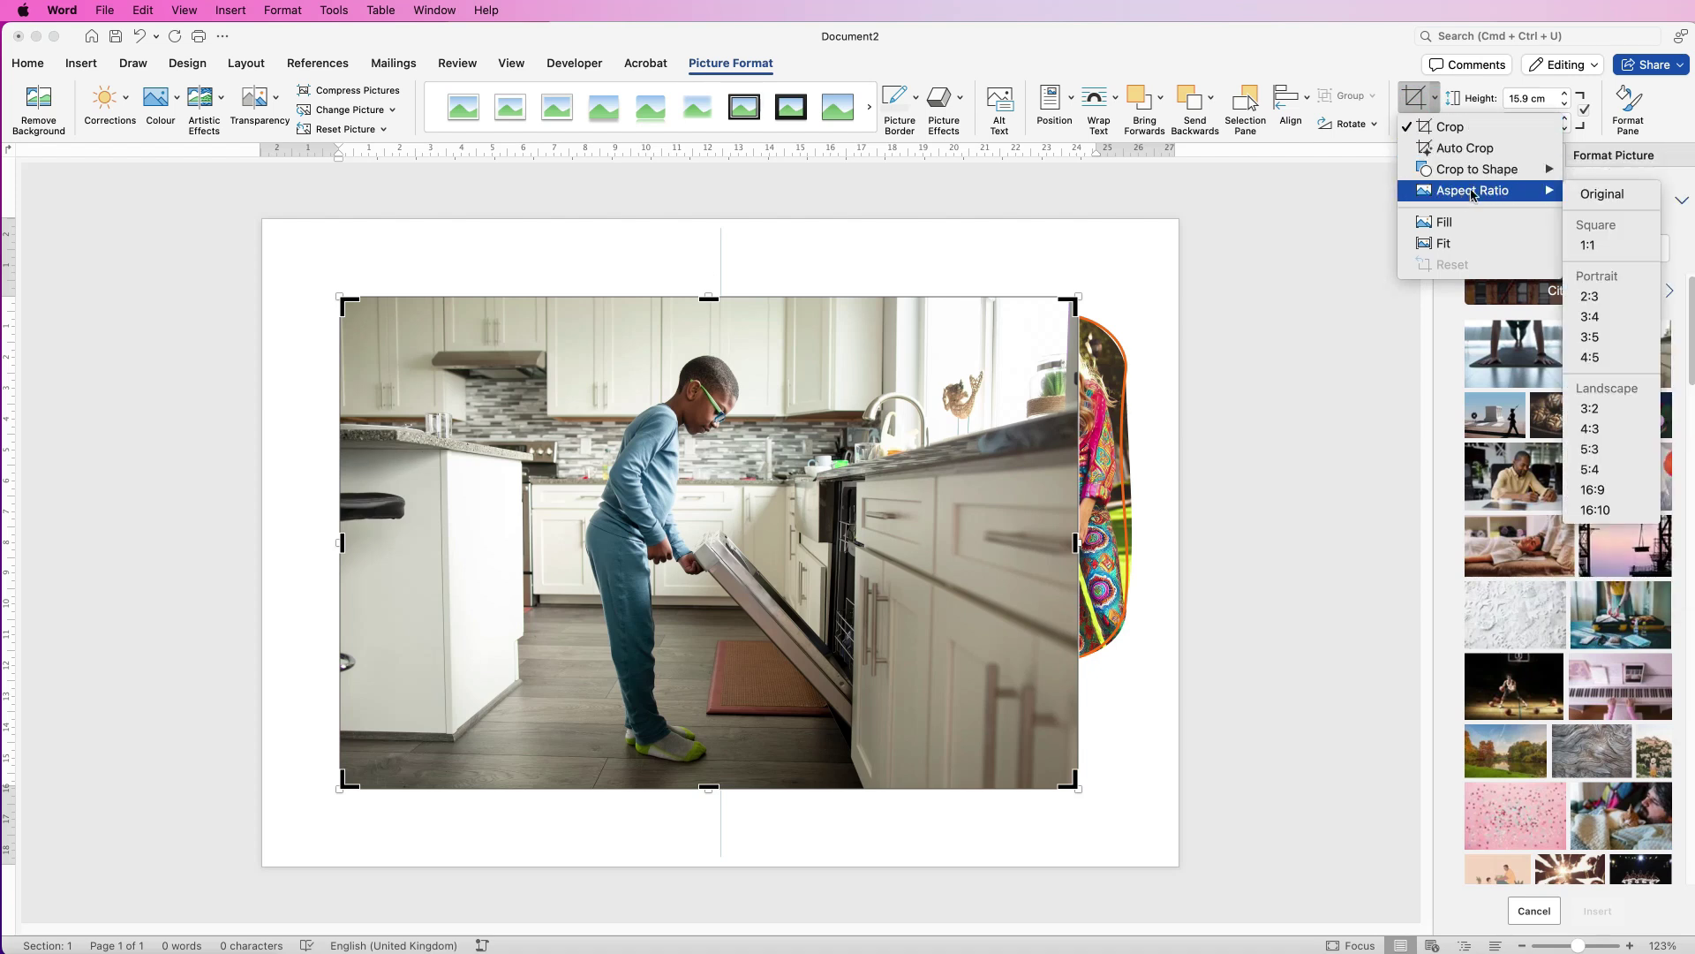
click(1419, 304)
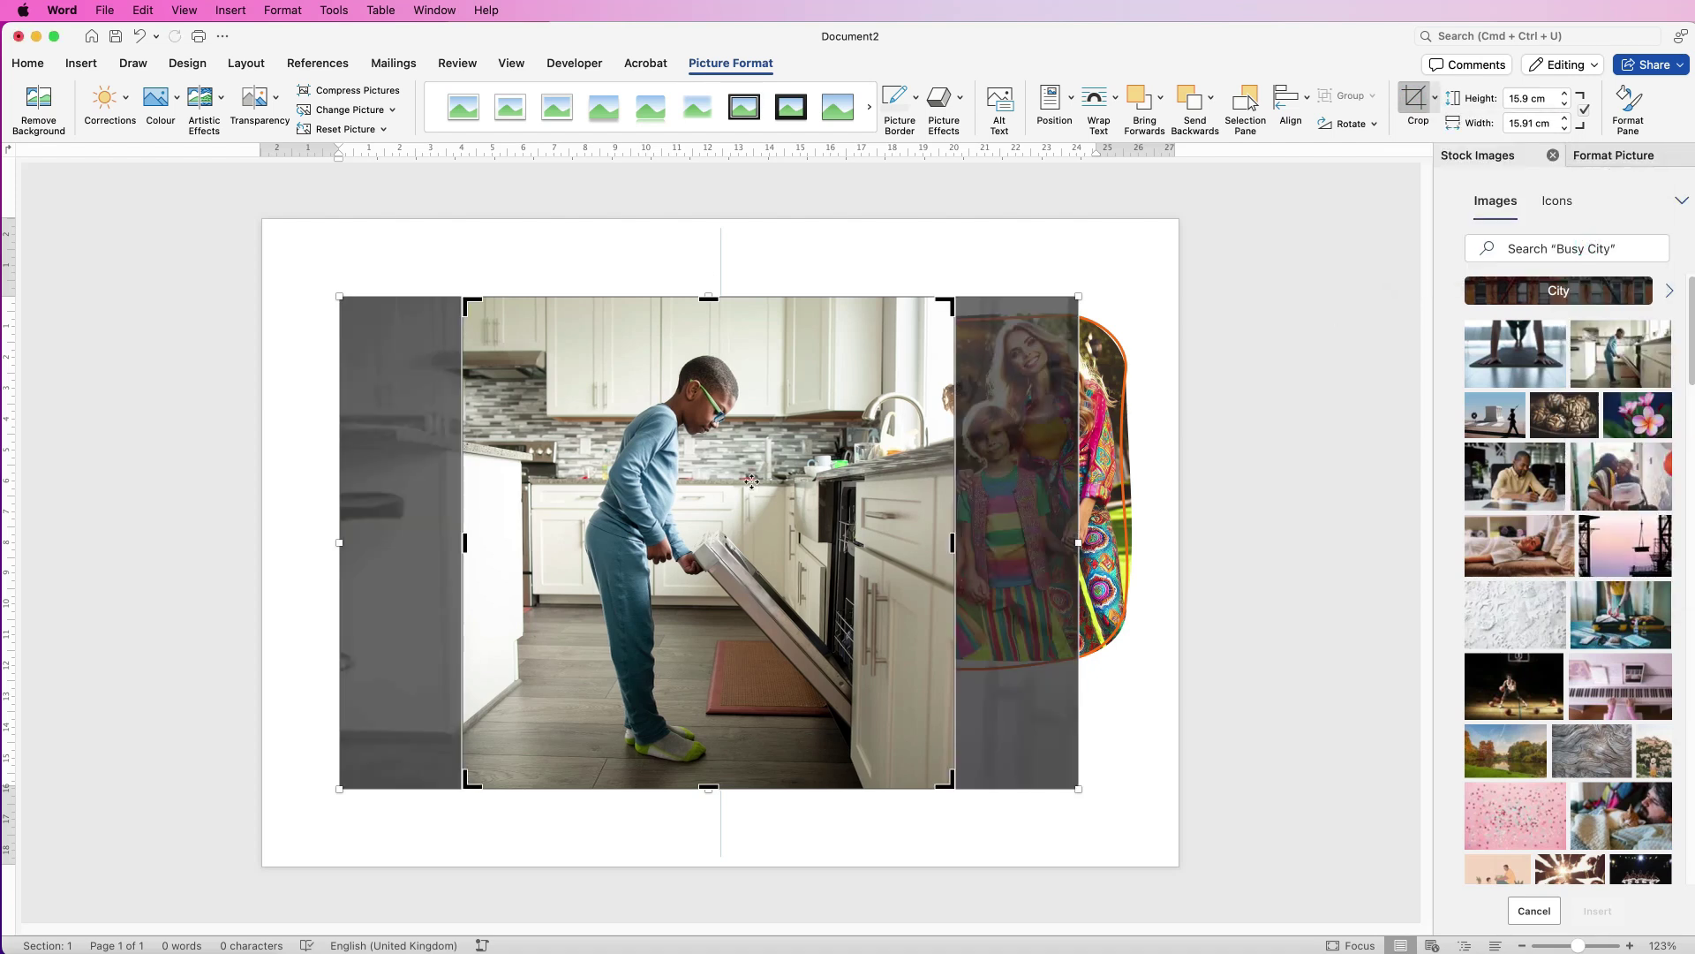
mouse_move(730, 495)
mouse_down()
mouse_move(796, 495)
mouse_move(731, 483)
mouse_up()
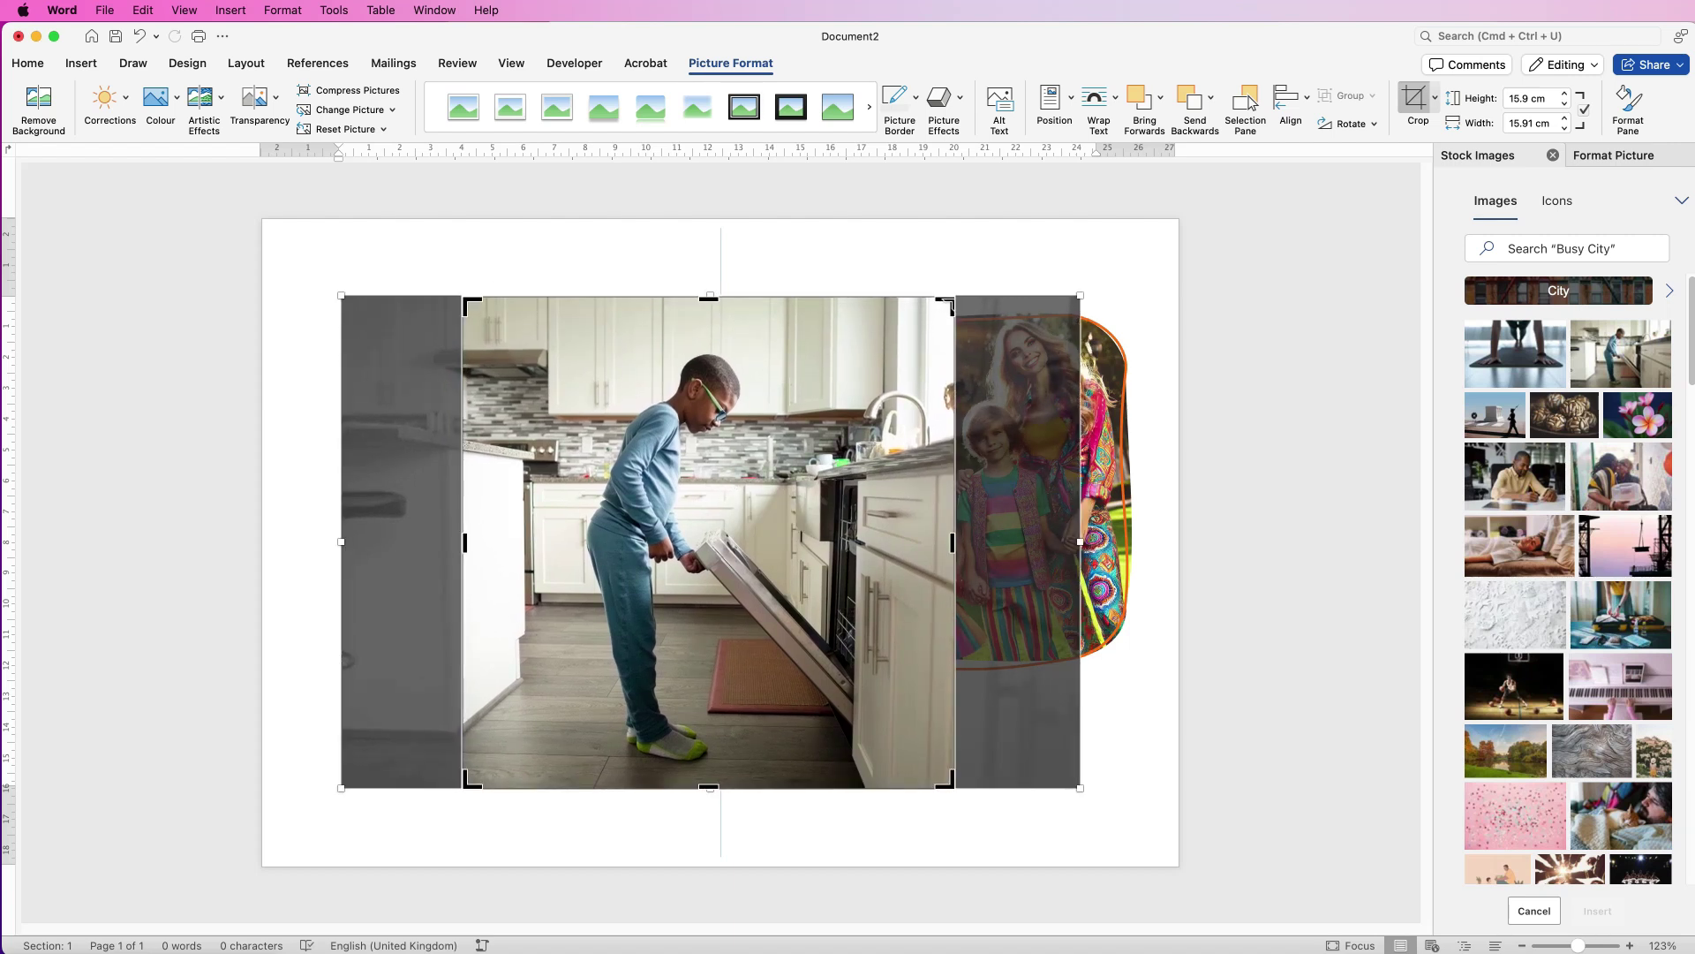
click(954, 299)
drag(952, 302, 871, 358)
drag(747, 461, 598, 516)
key(Escape)
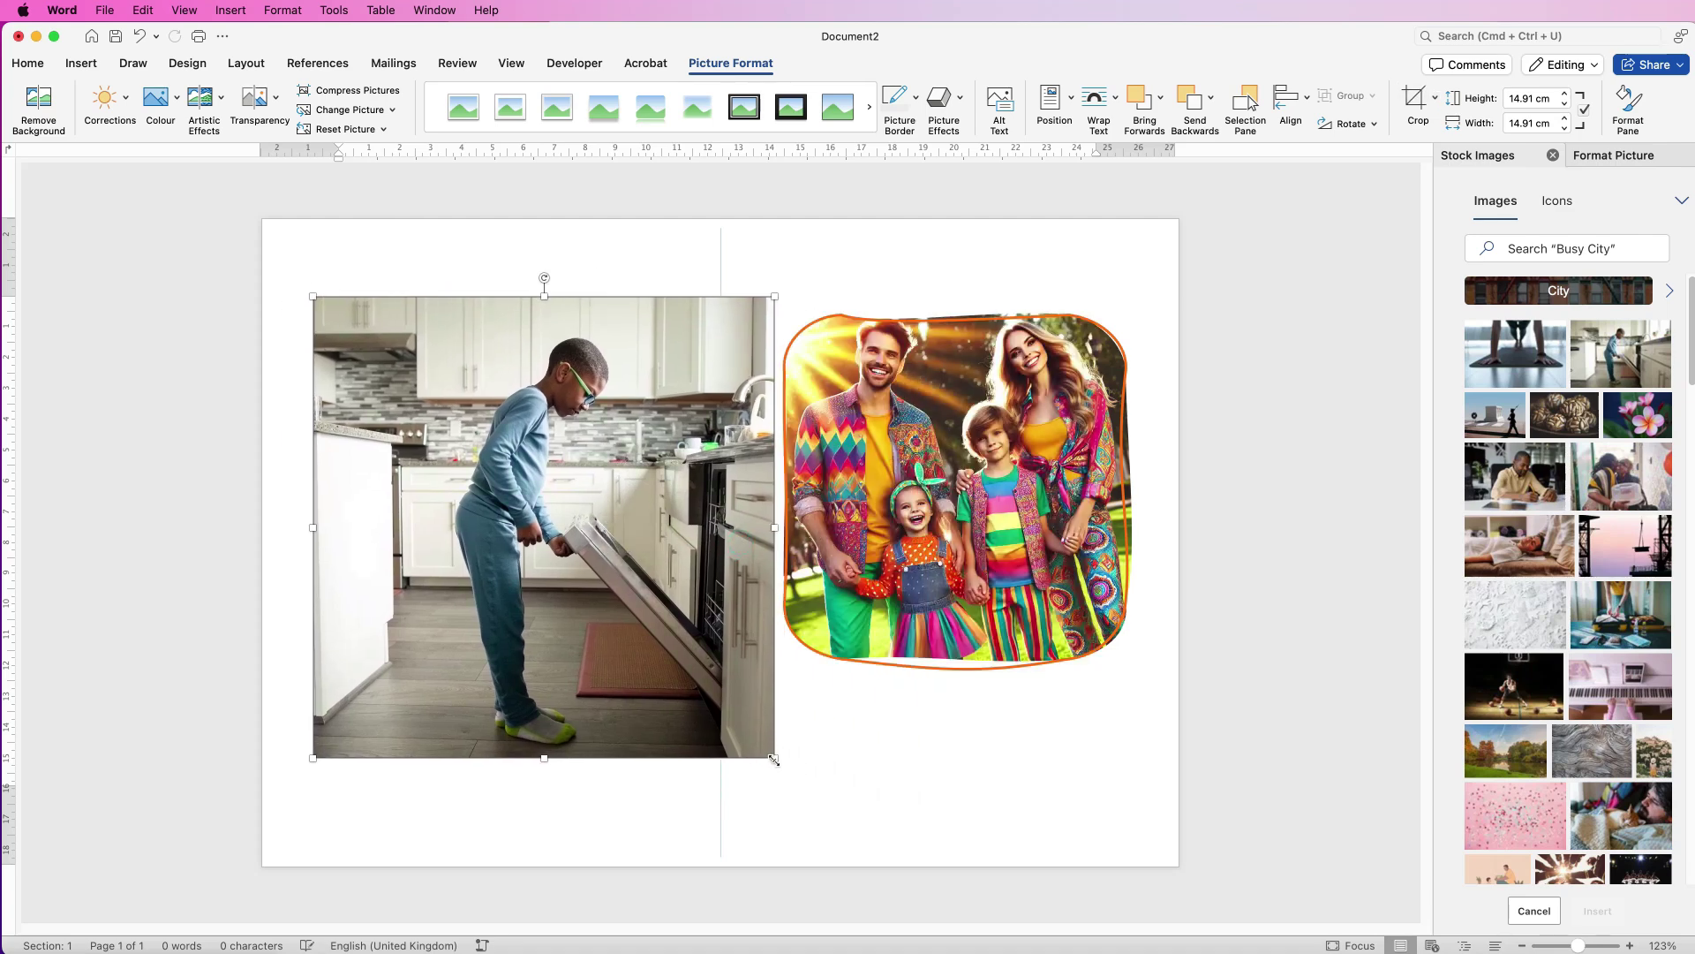
Shrink the kitchen image to about 9.96 cm square on the page's left half and delete it.
drag(728, 715, 579, 562)
drag(473, 488, 477, 527)
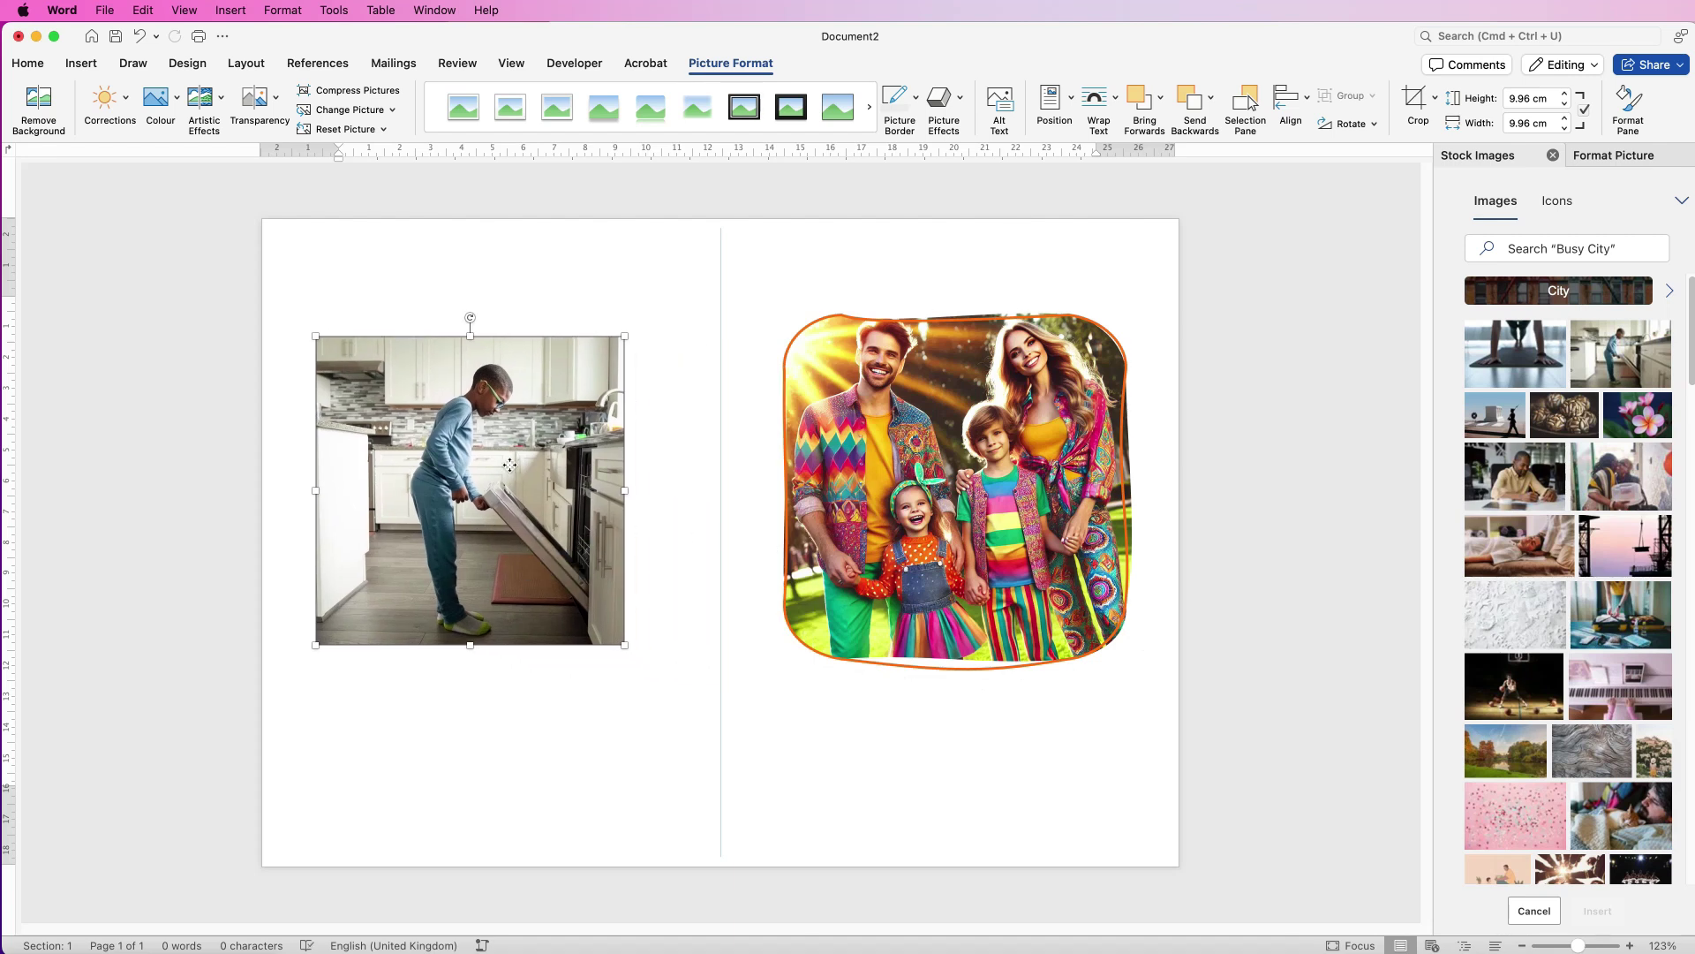
key(Delete)
Try the AdobeStock_379879464.jpeg image from the Images folder as the rounded shape's picture fill, and undo the change.
click(954, 485)
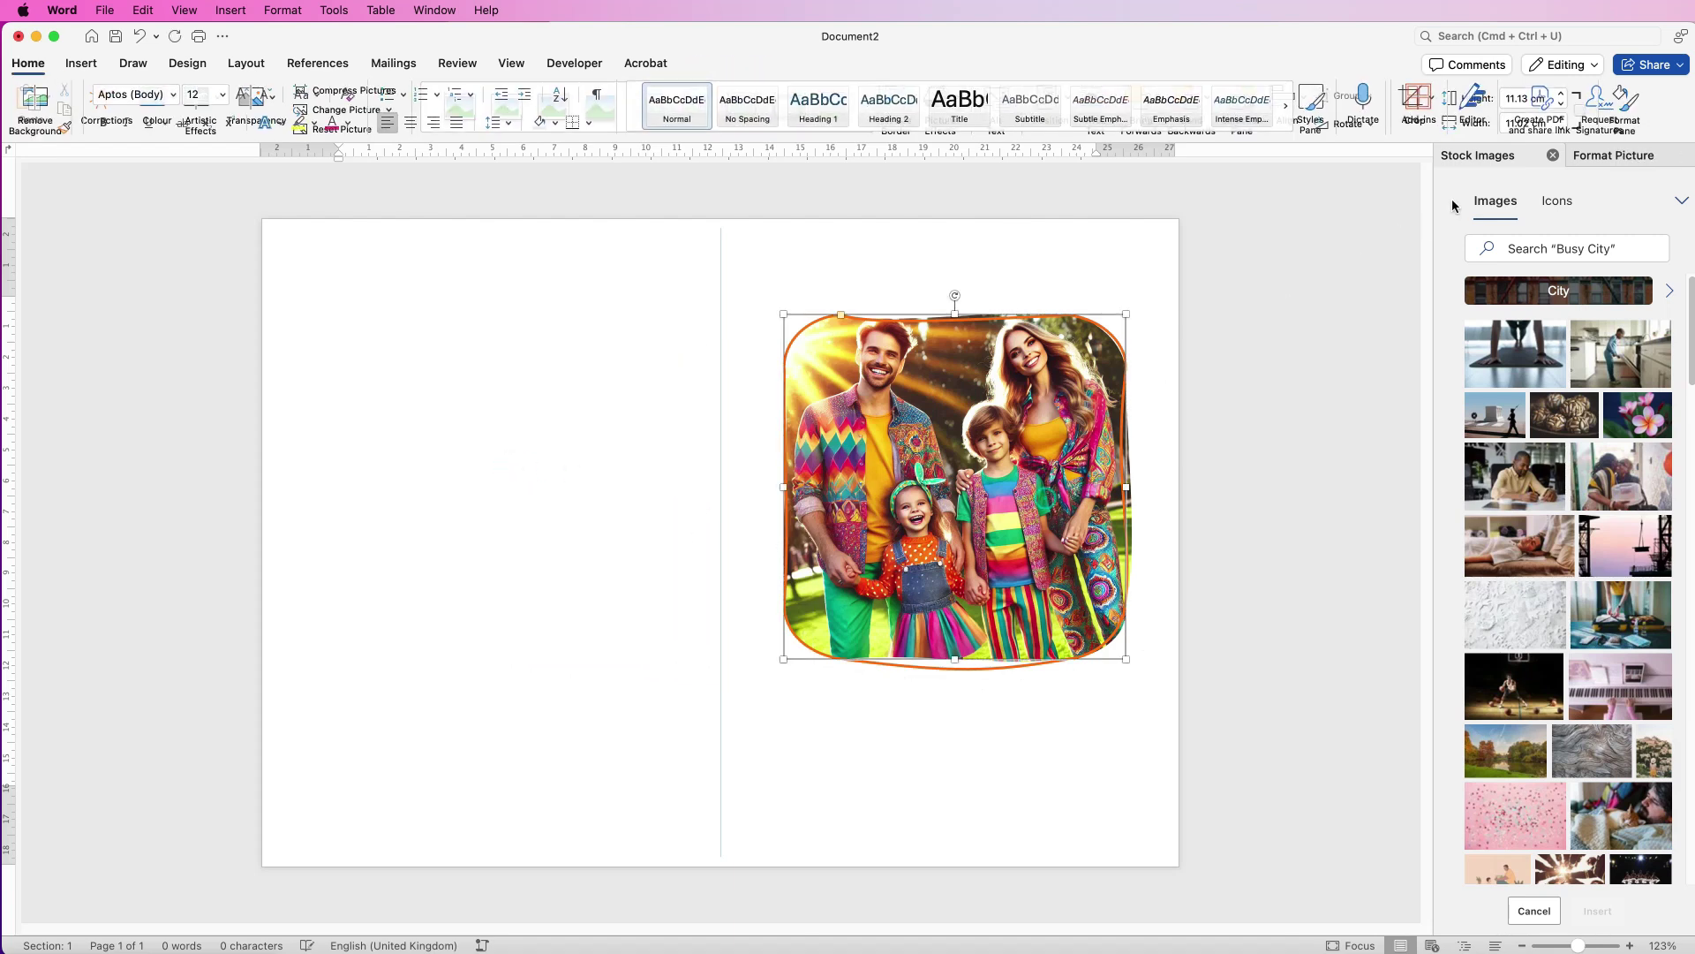
click(1614, 154)
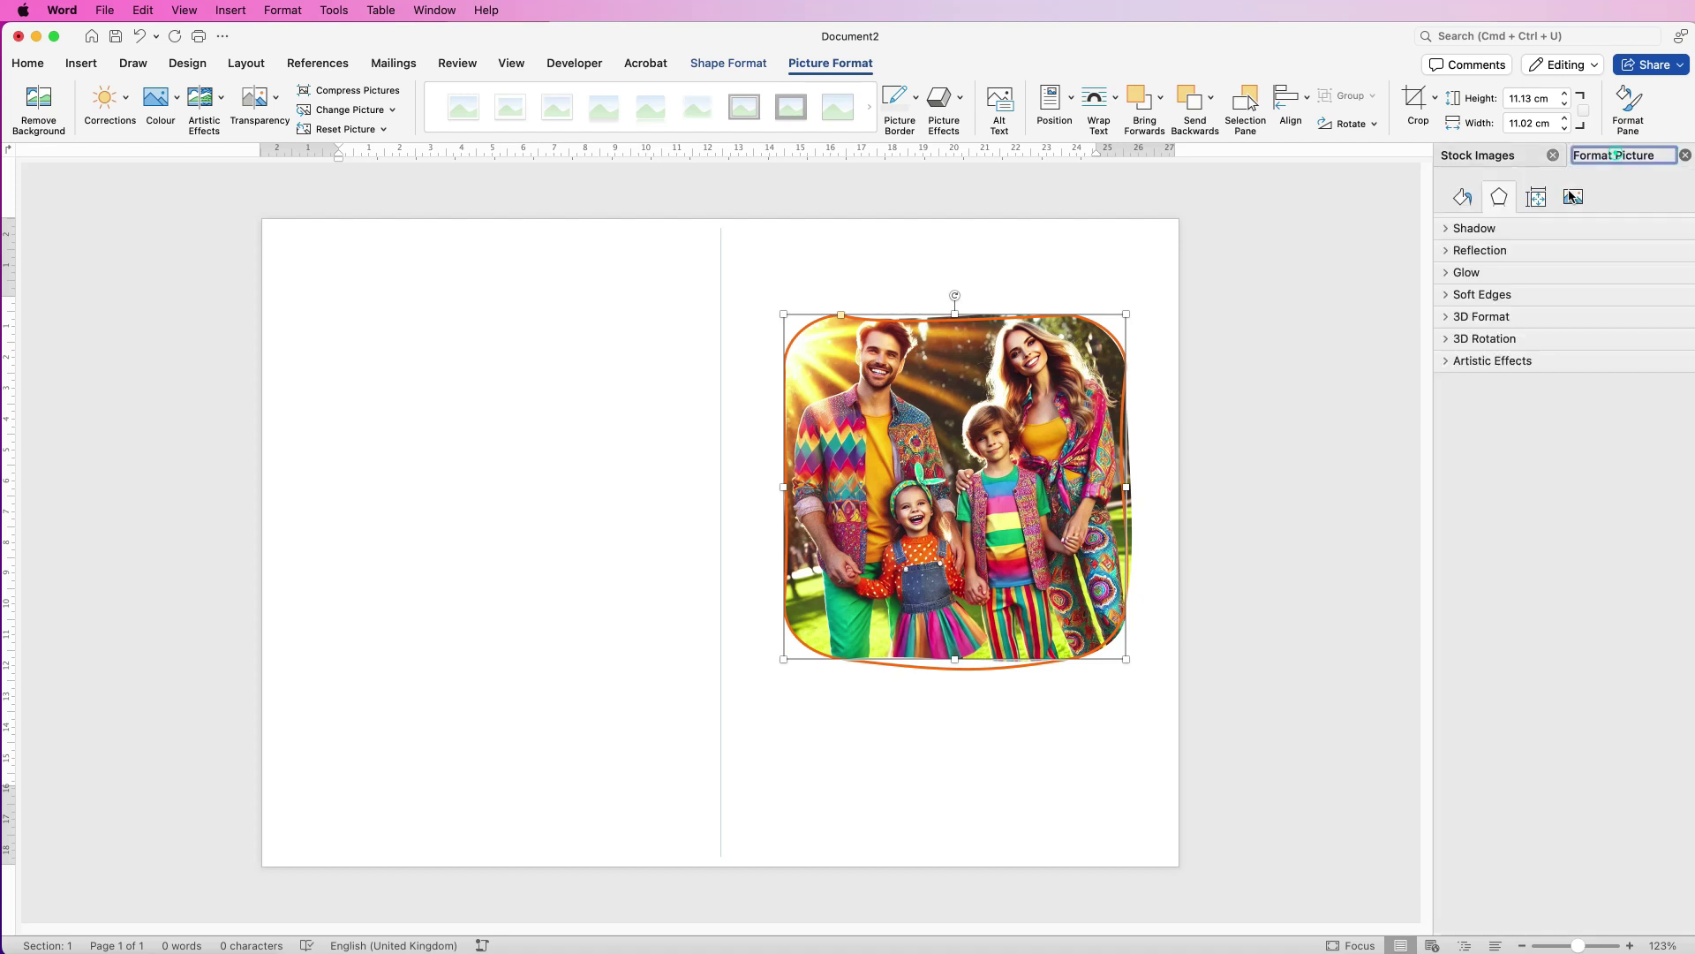
click(1463, 198)
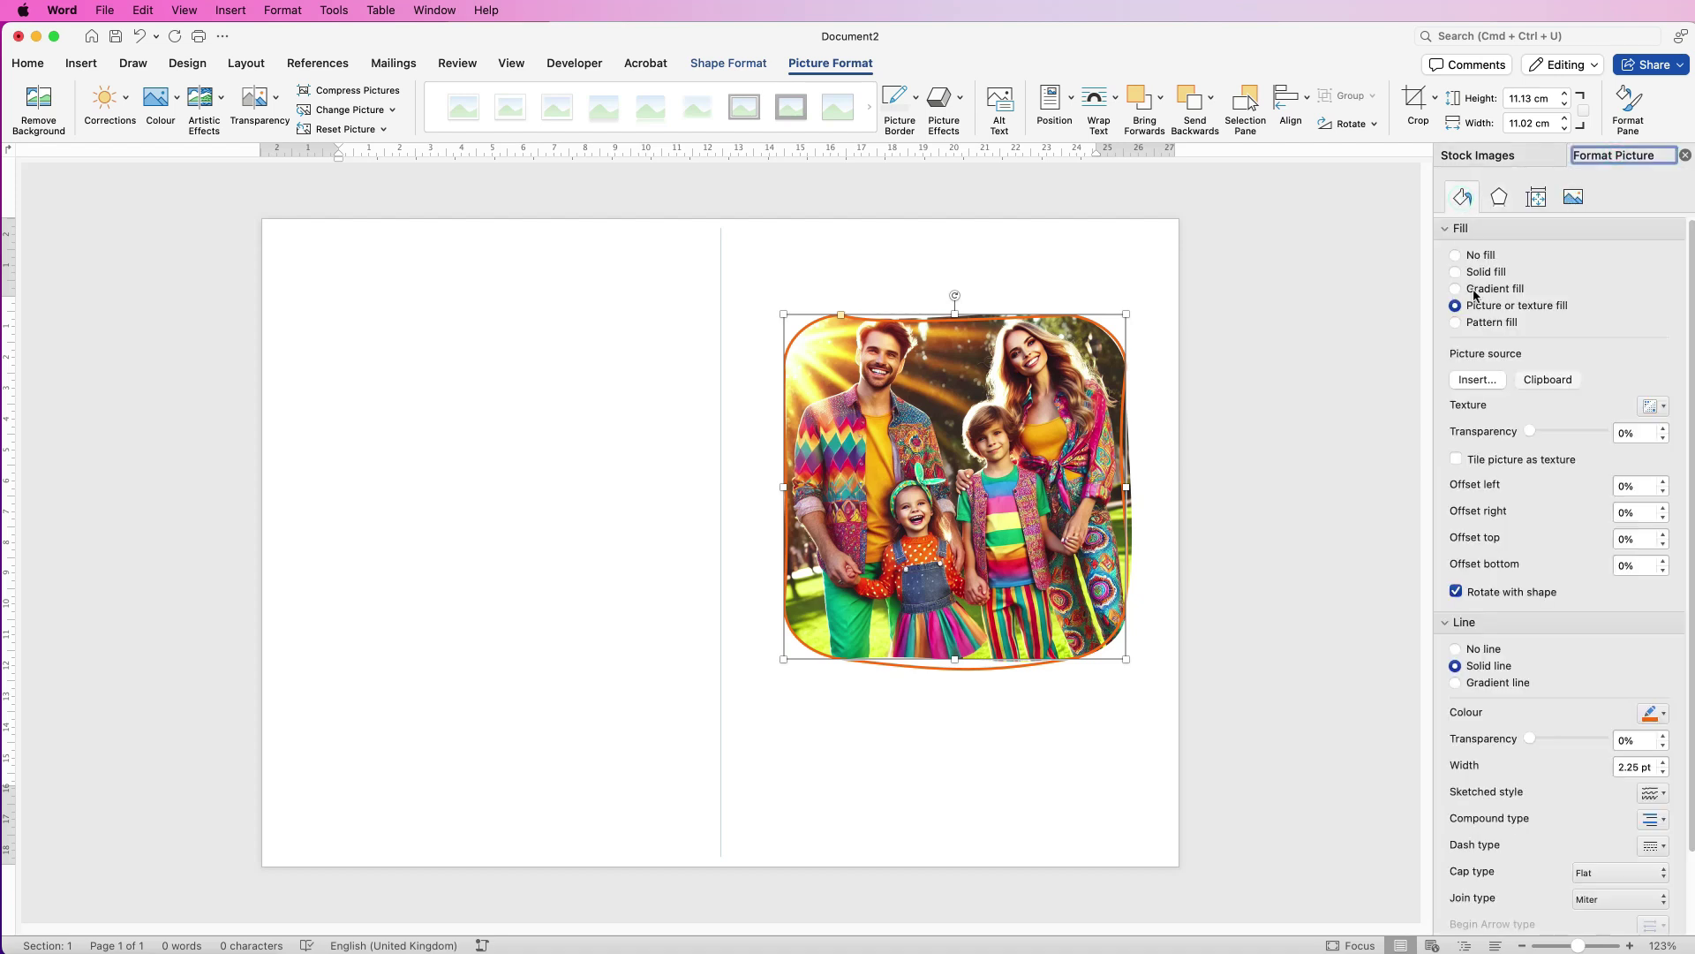
click(1475, 382)
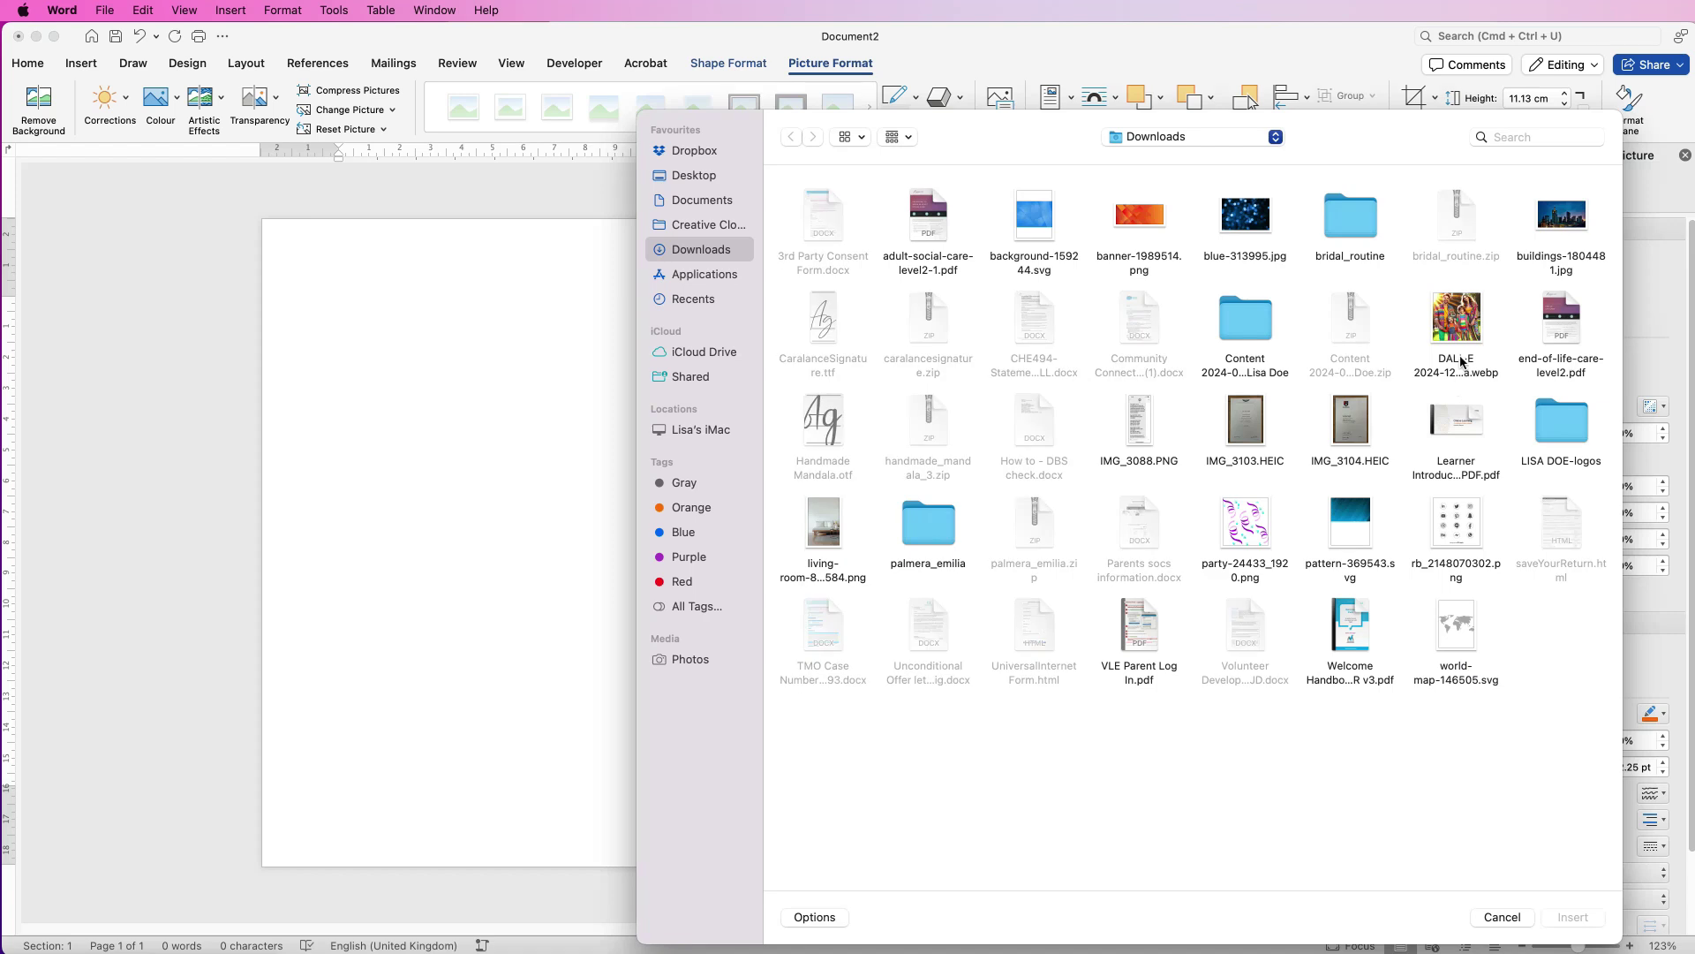
click(1139, 219)
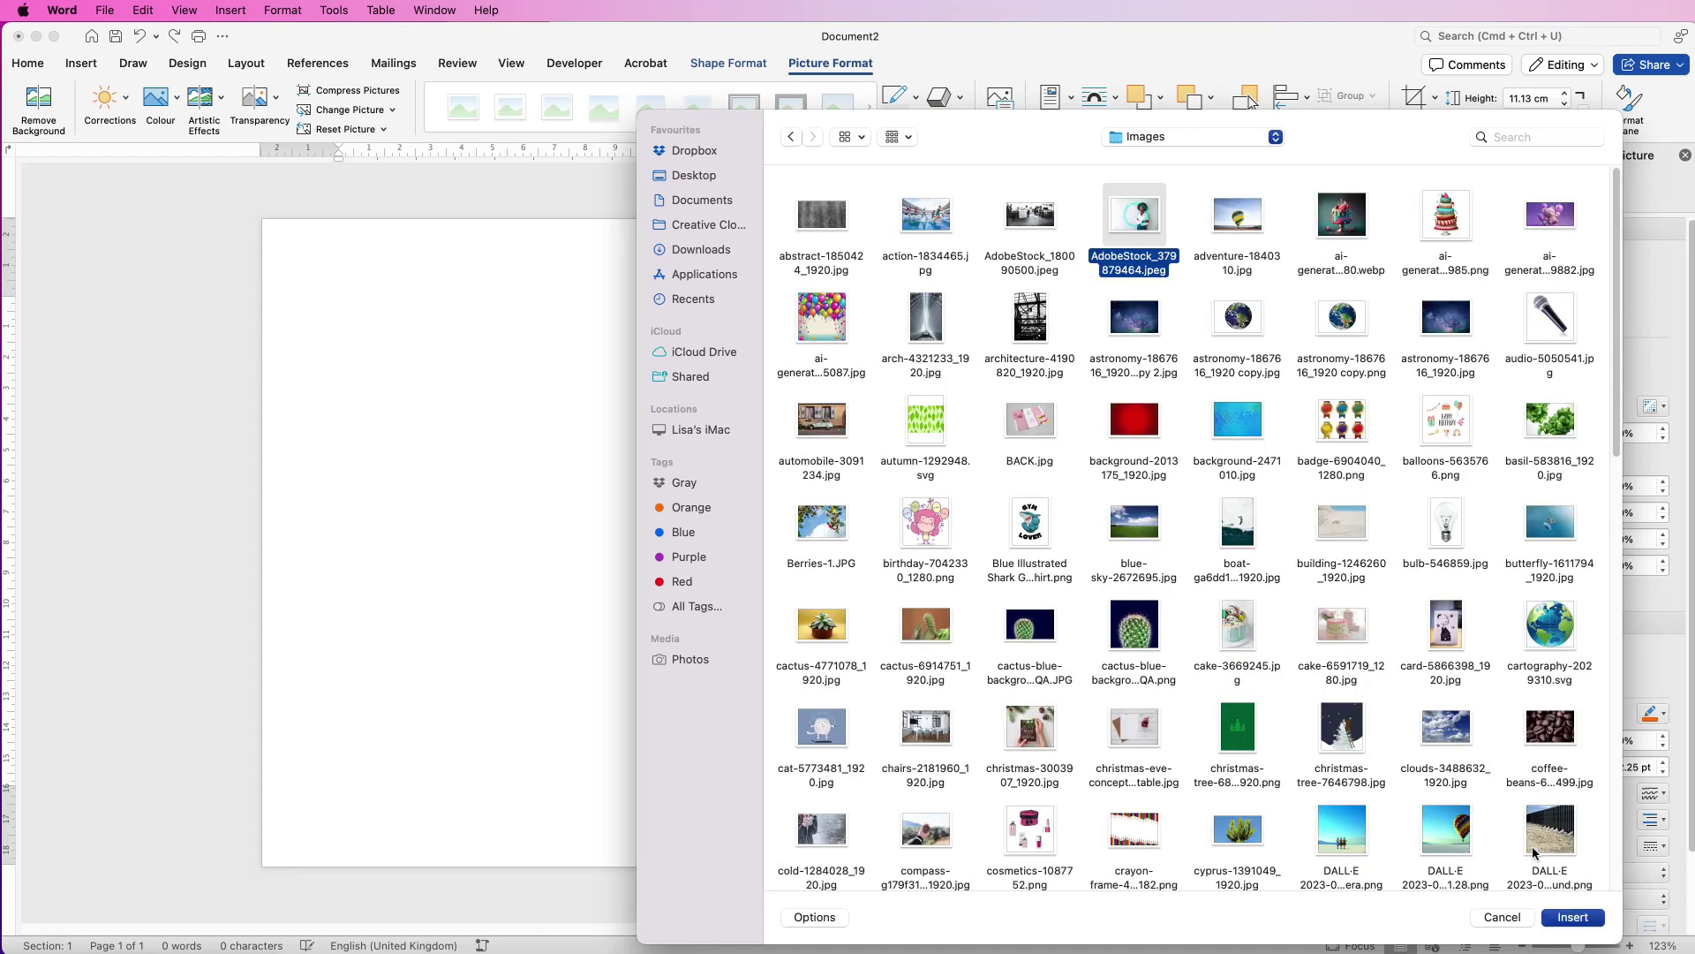
click(1566, 918)
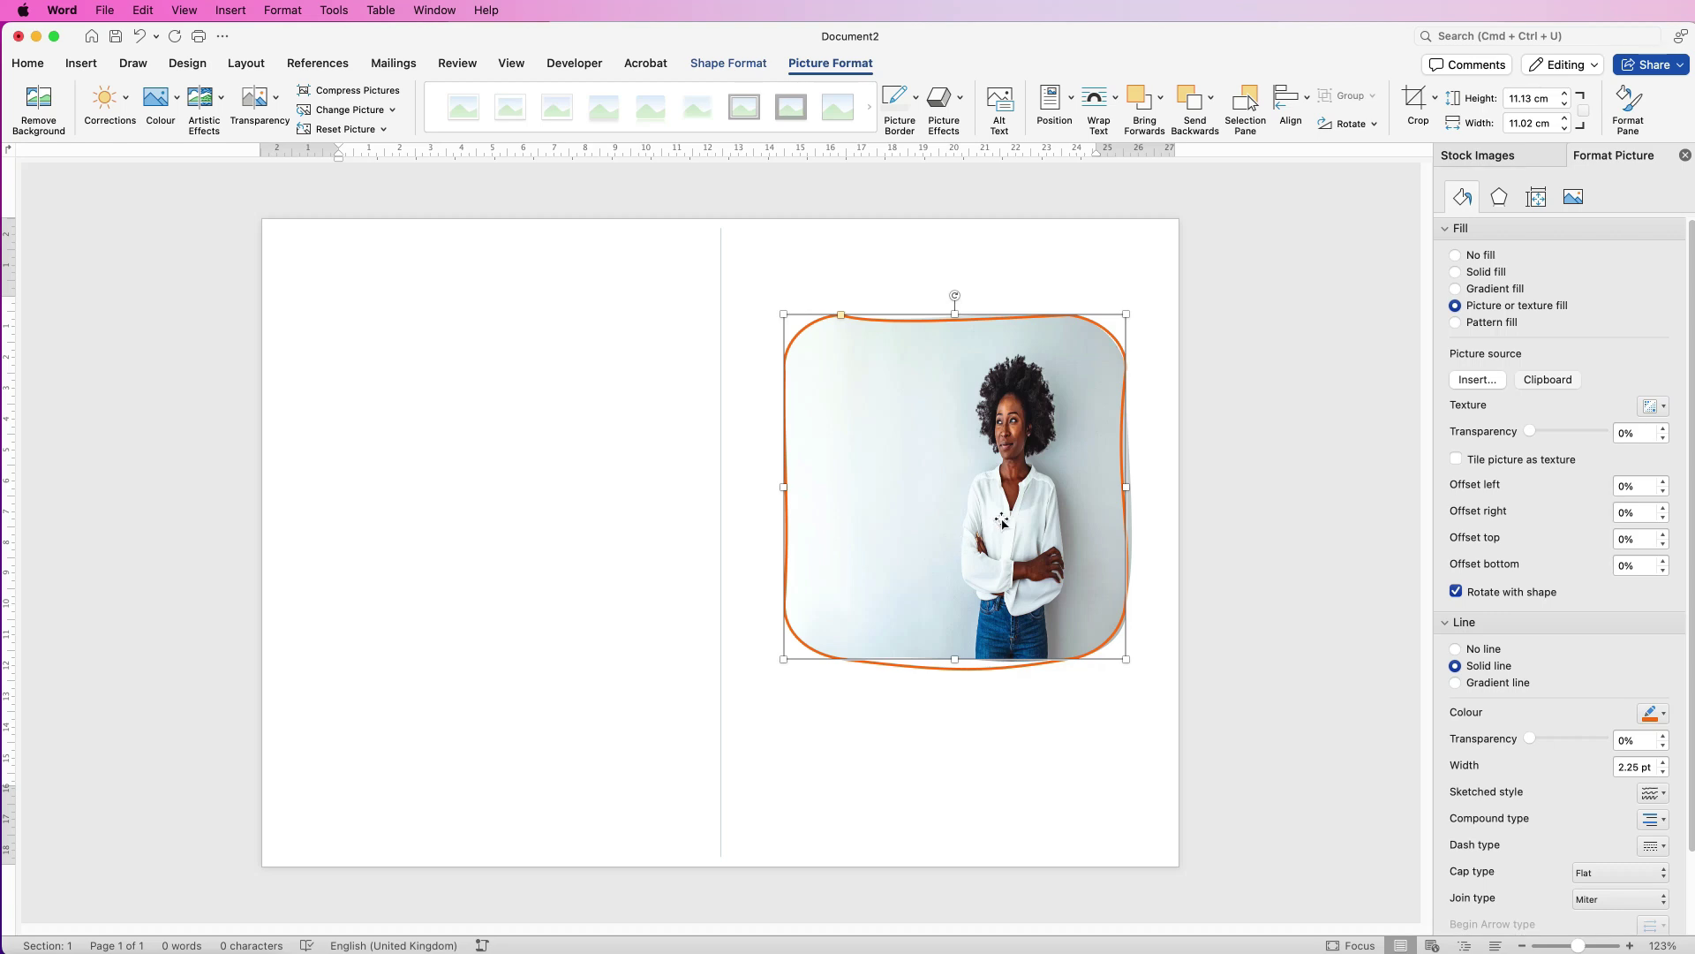
key(super+z)
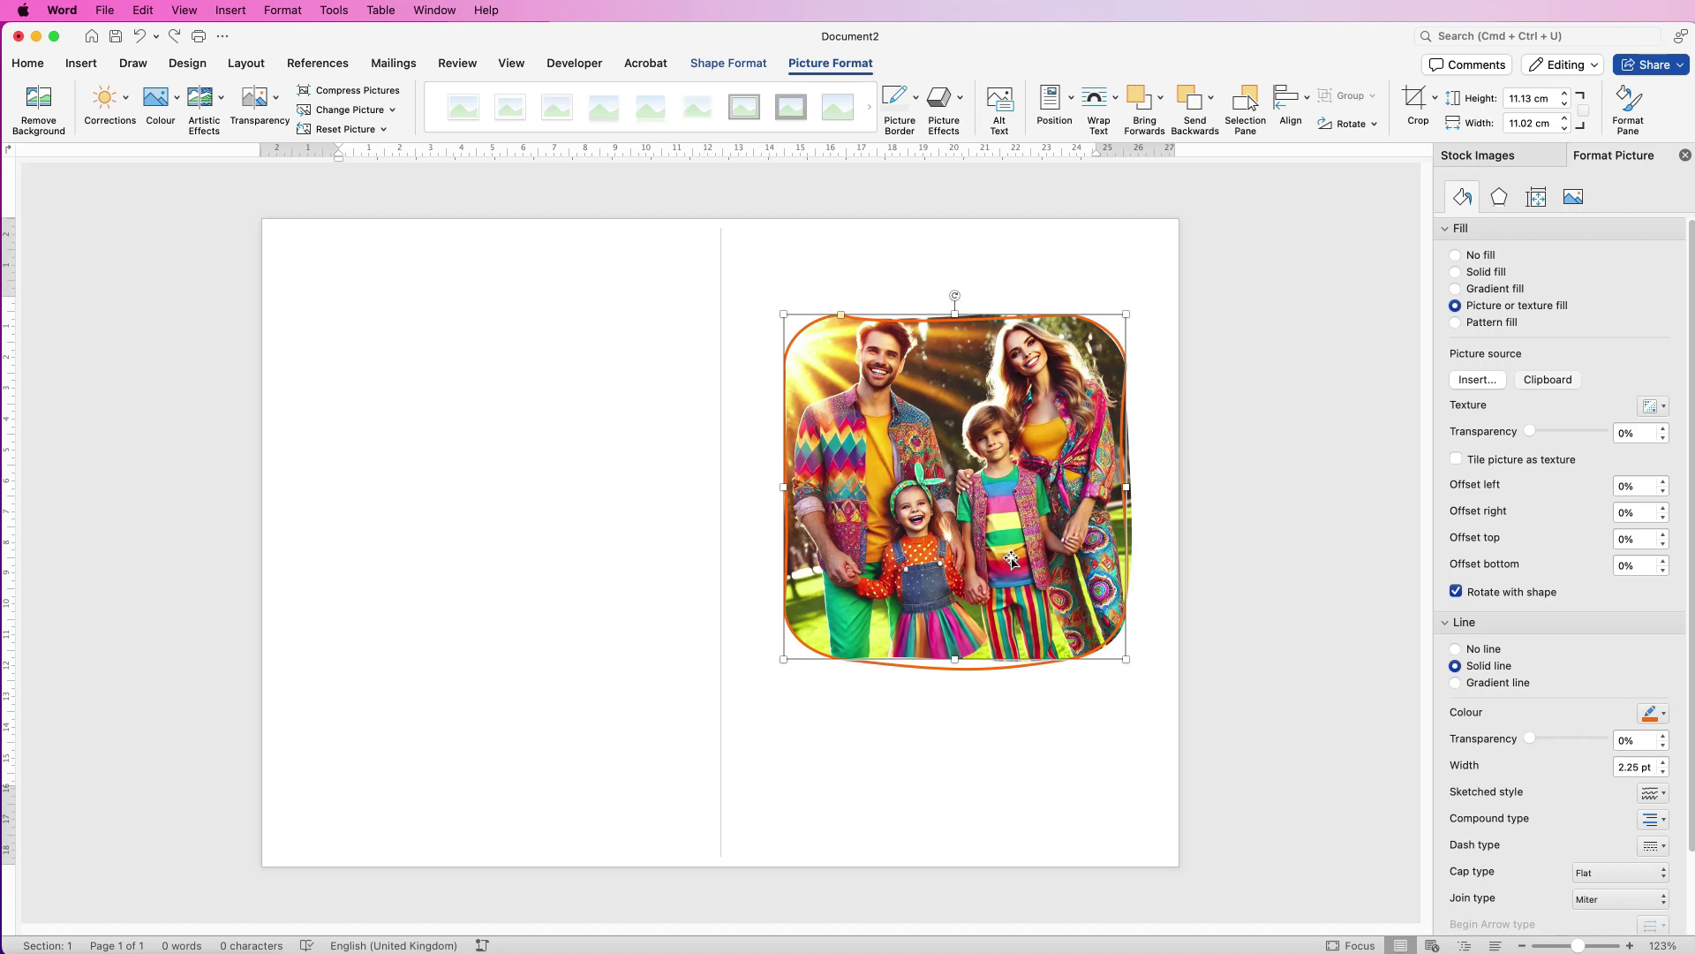
Try a solid black fill on the rounded shape and switch back to the picture fill.
click(1663, 717)
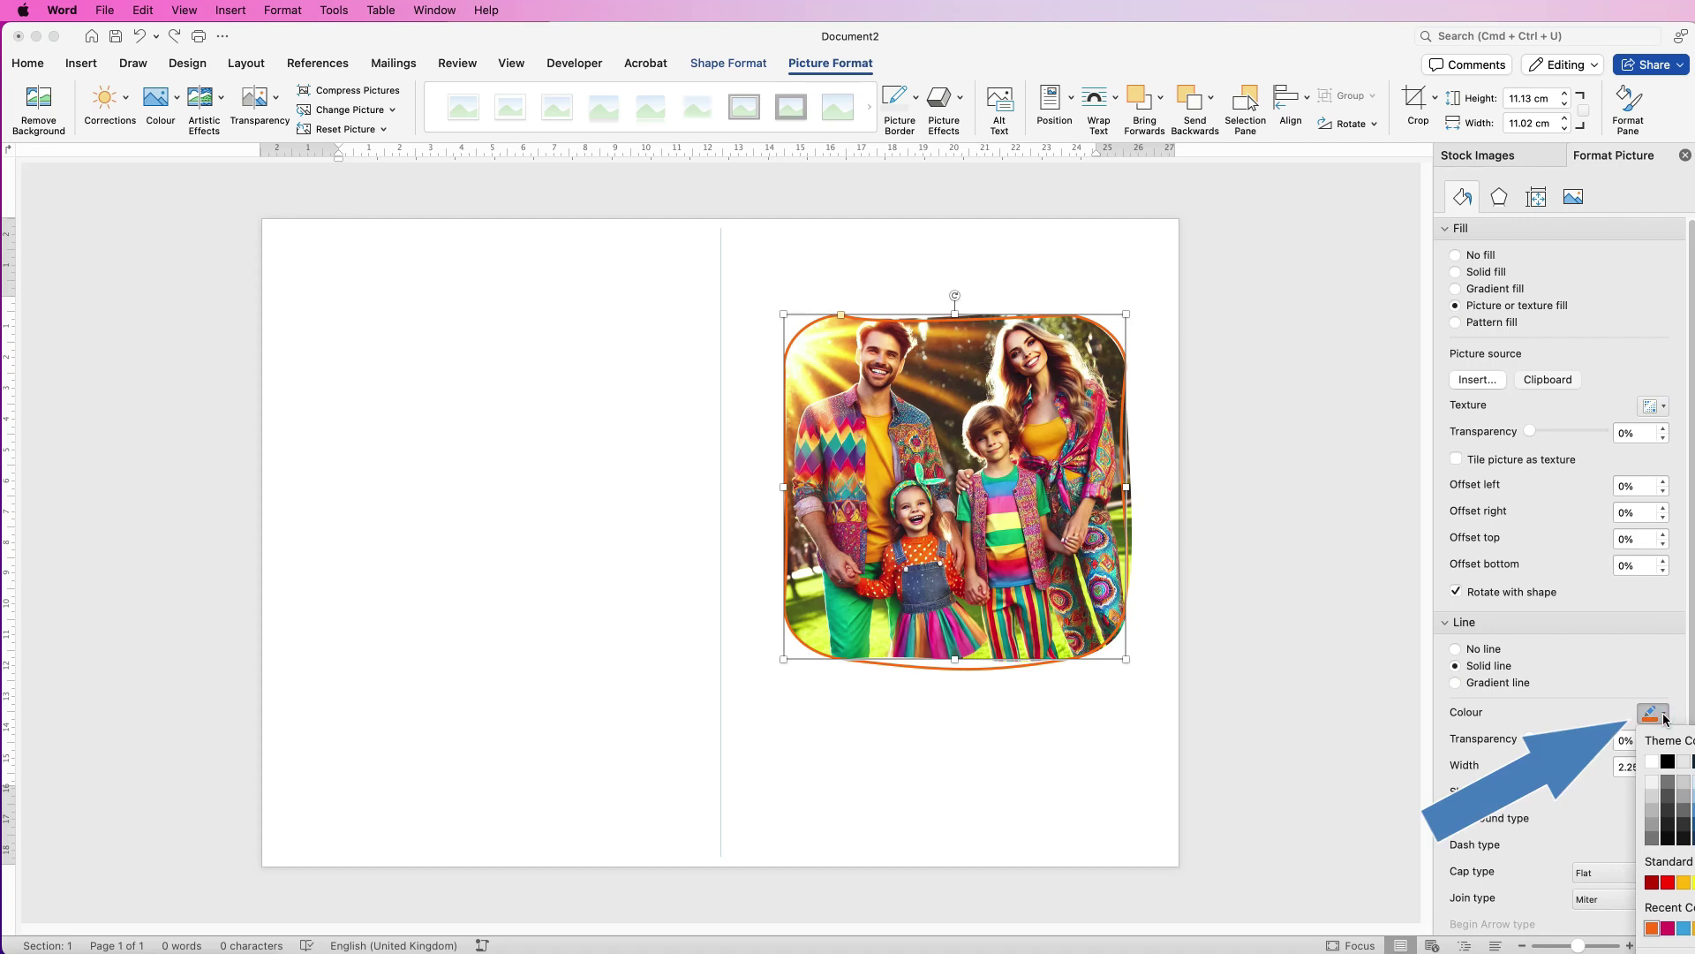
click(1663, 717)
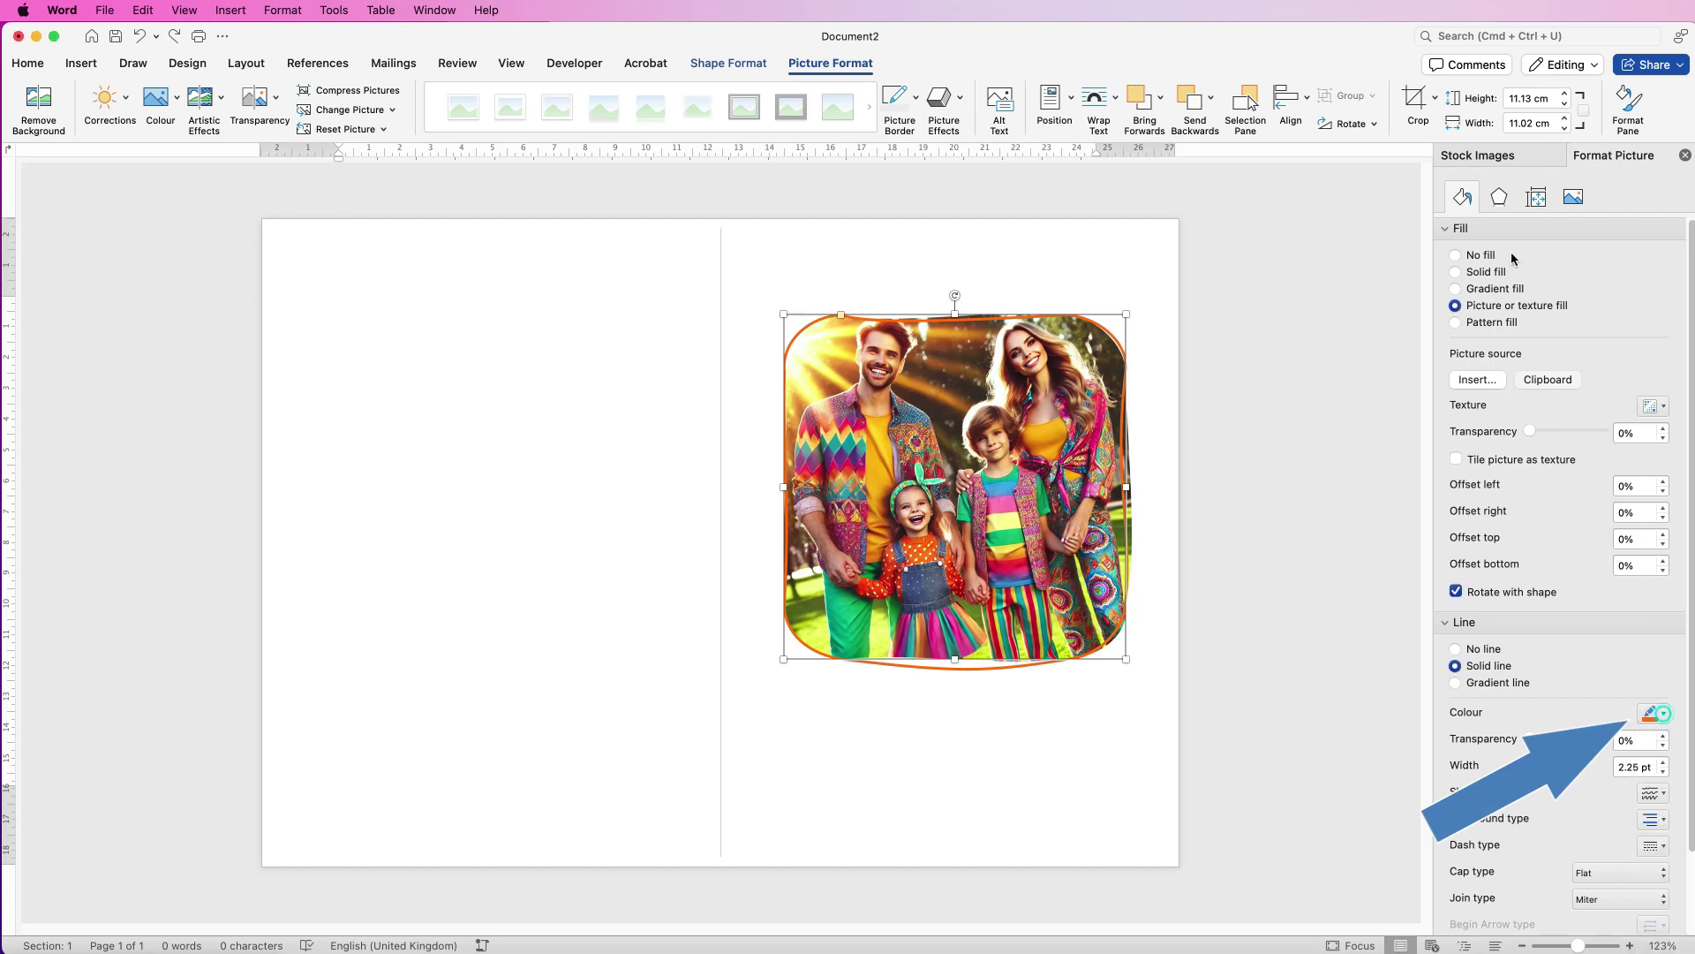
click(1454, 271)
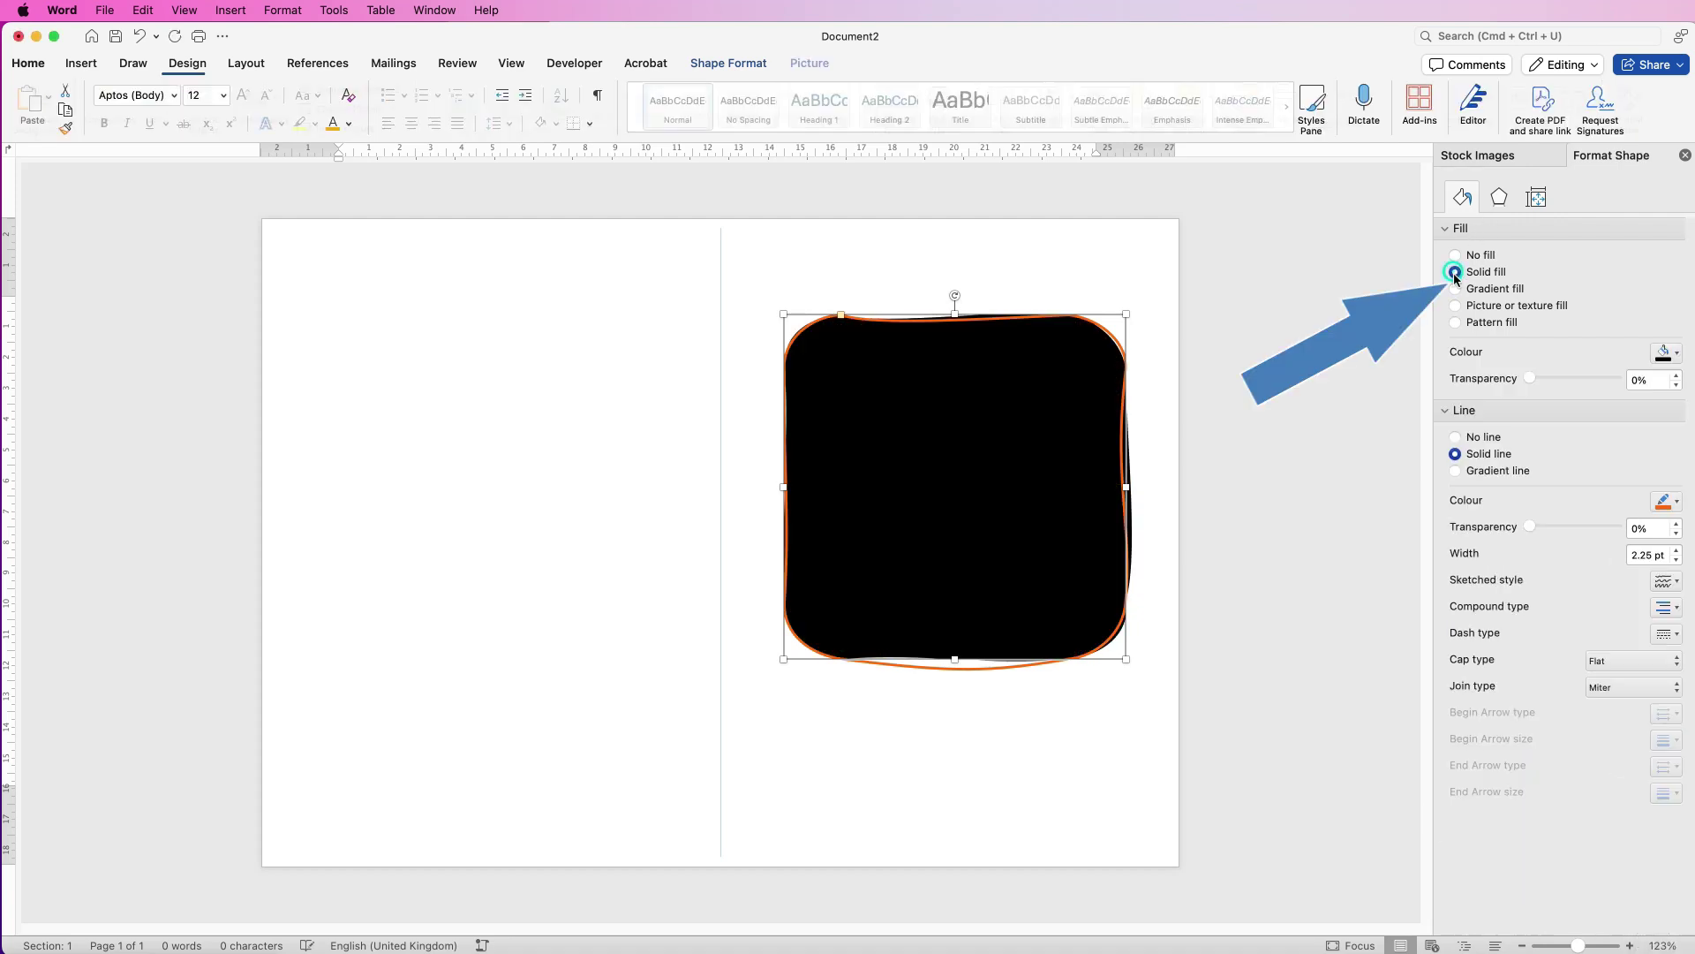
click(1674, 357)
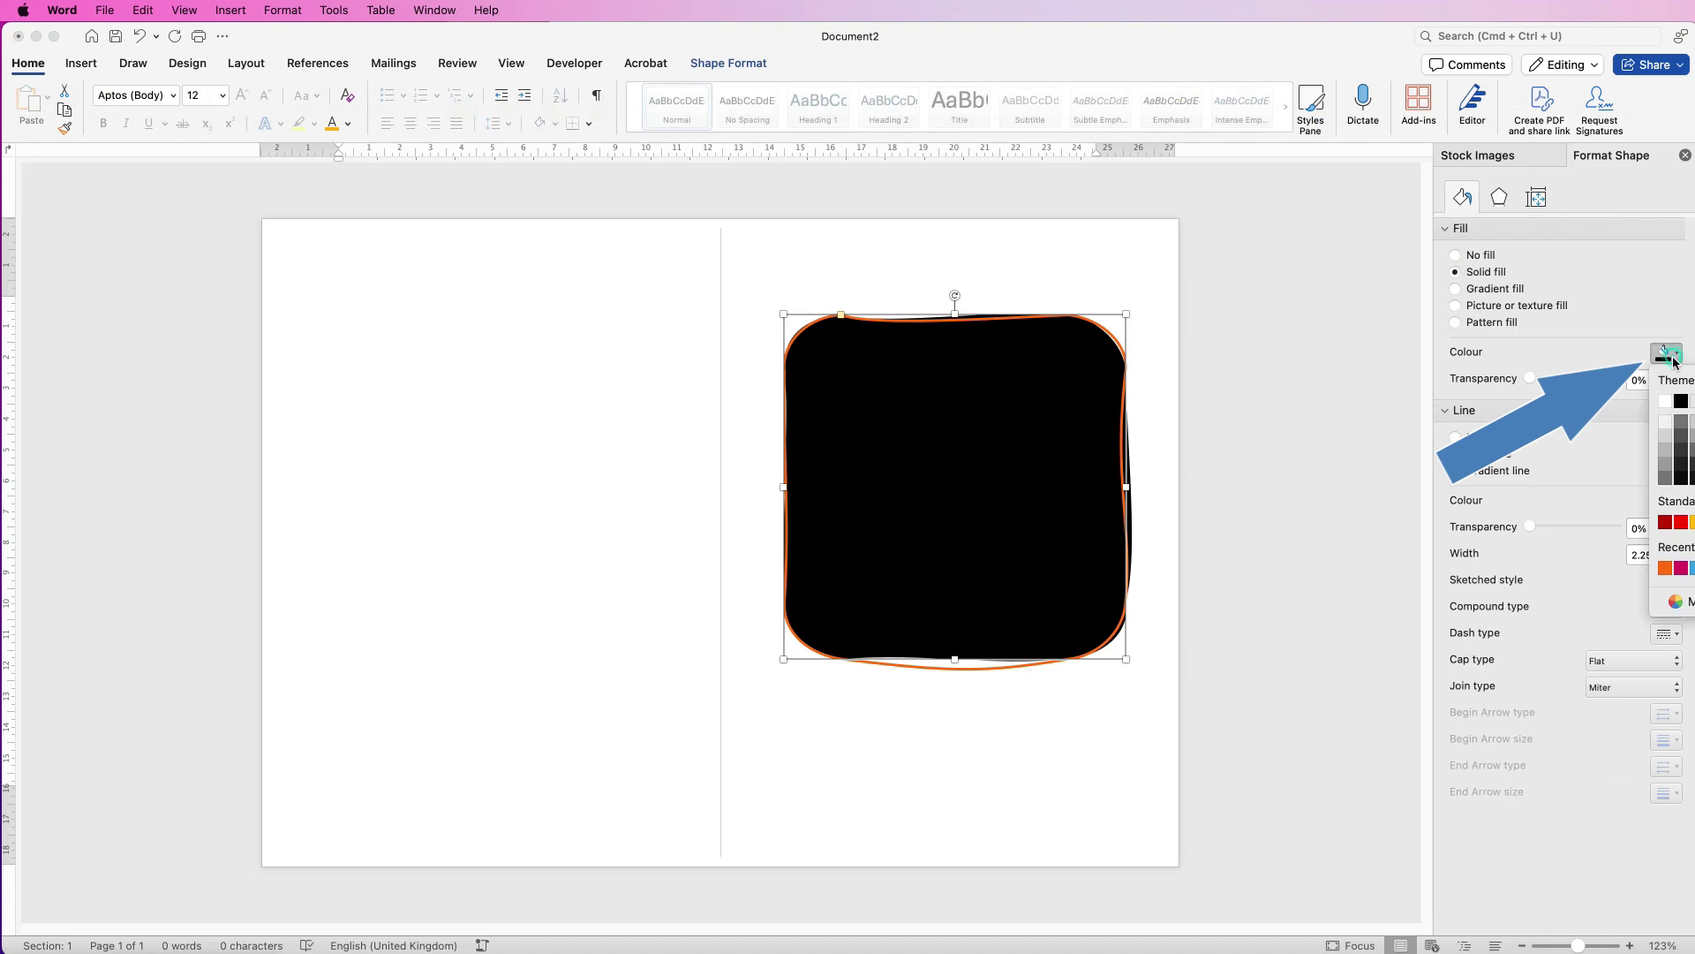
click(1455, 306)
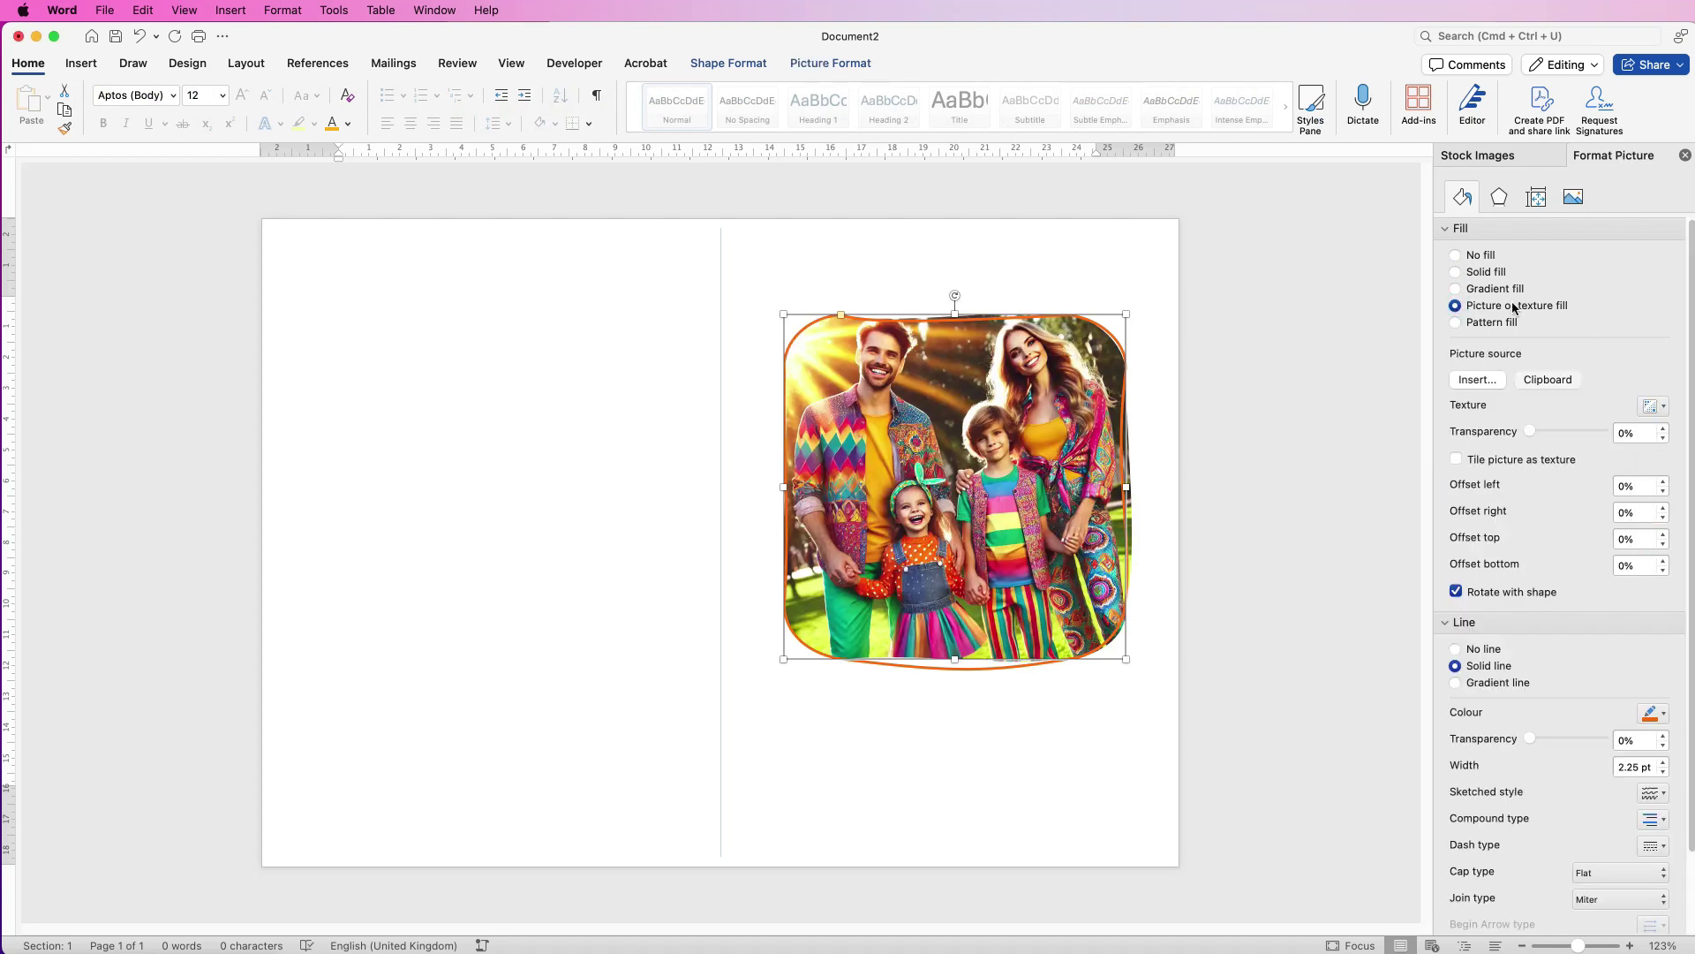
Try mixing a custom teal fill colour for the shape with the colour wheel and brightness slider.
click(711, 64)
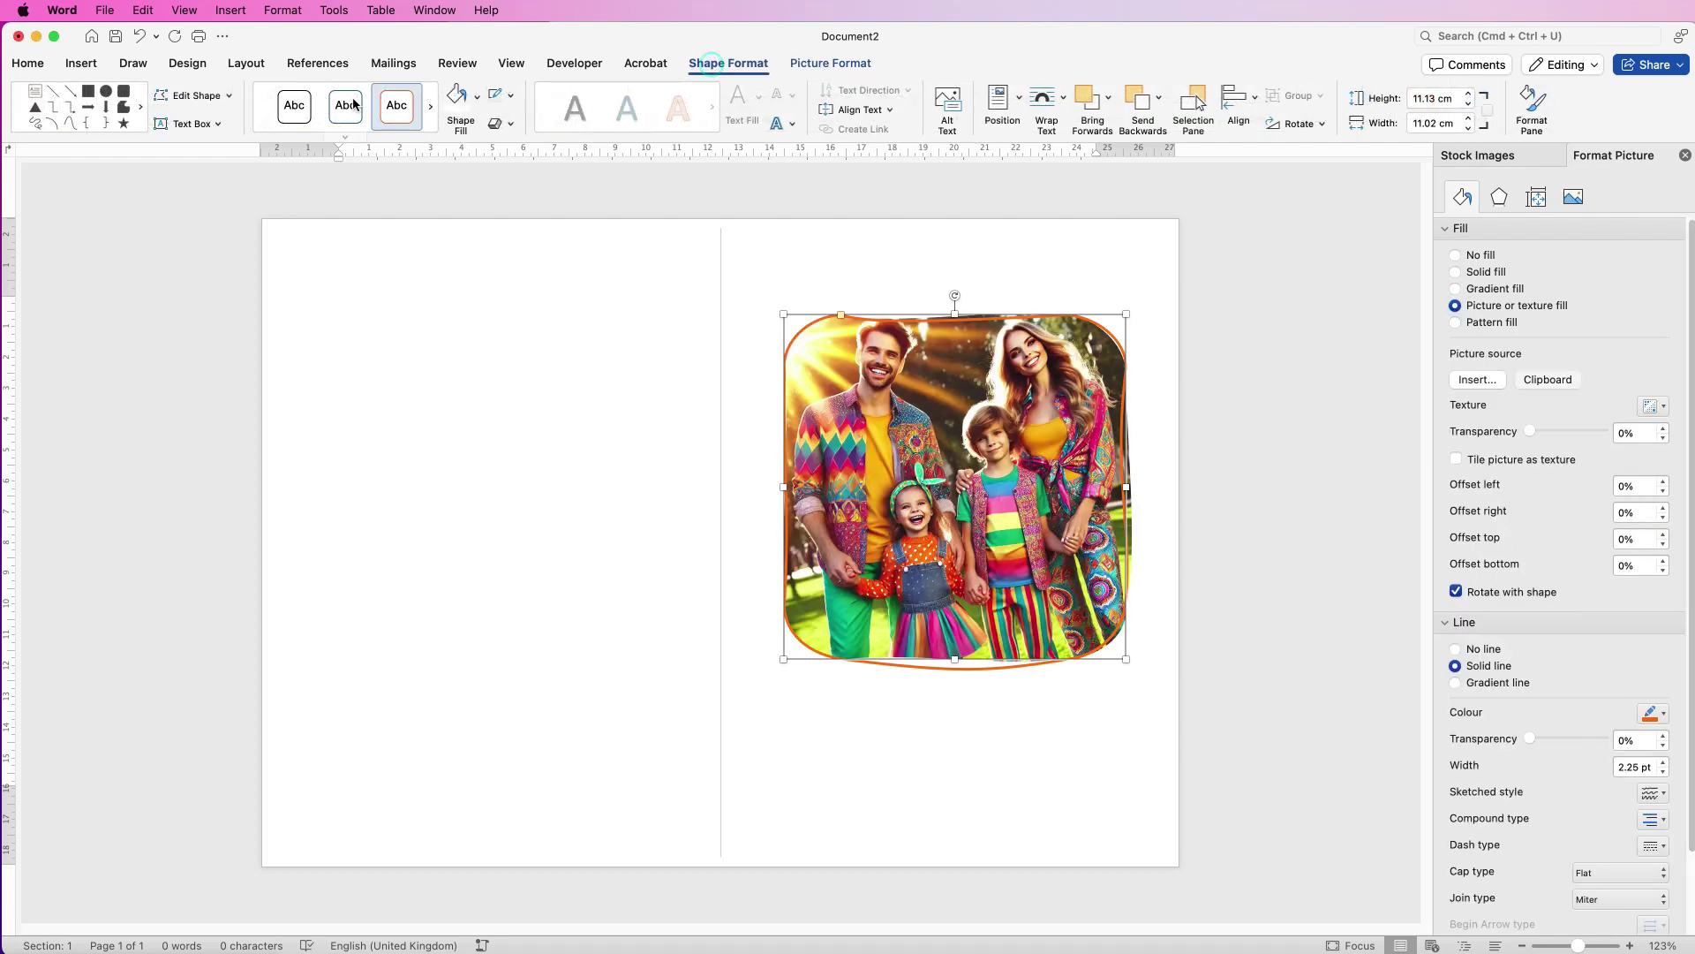
click(476, 104)
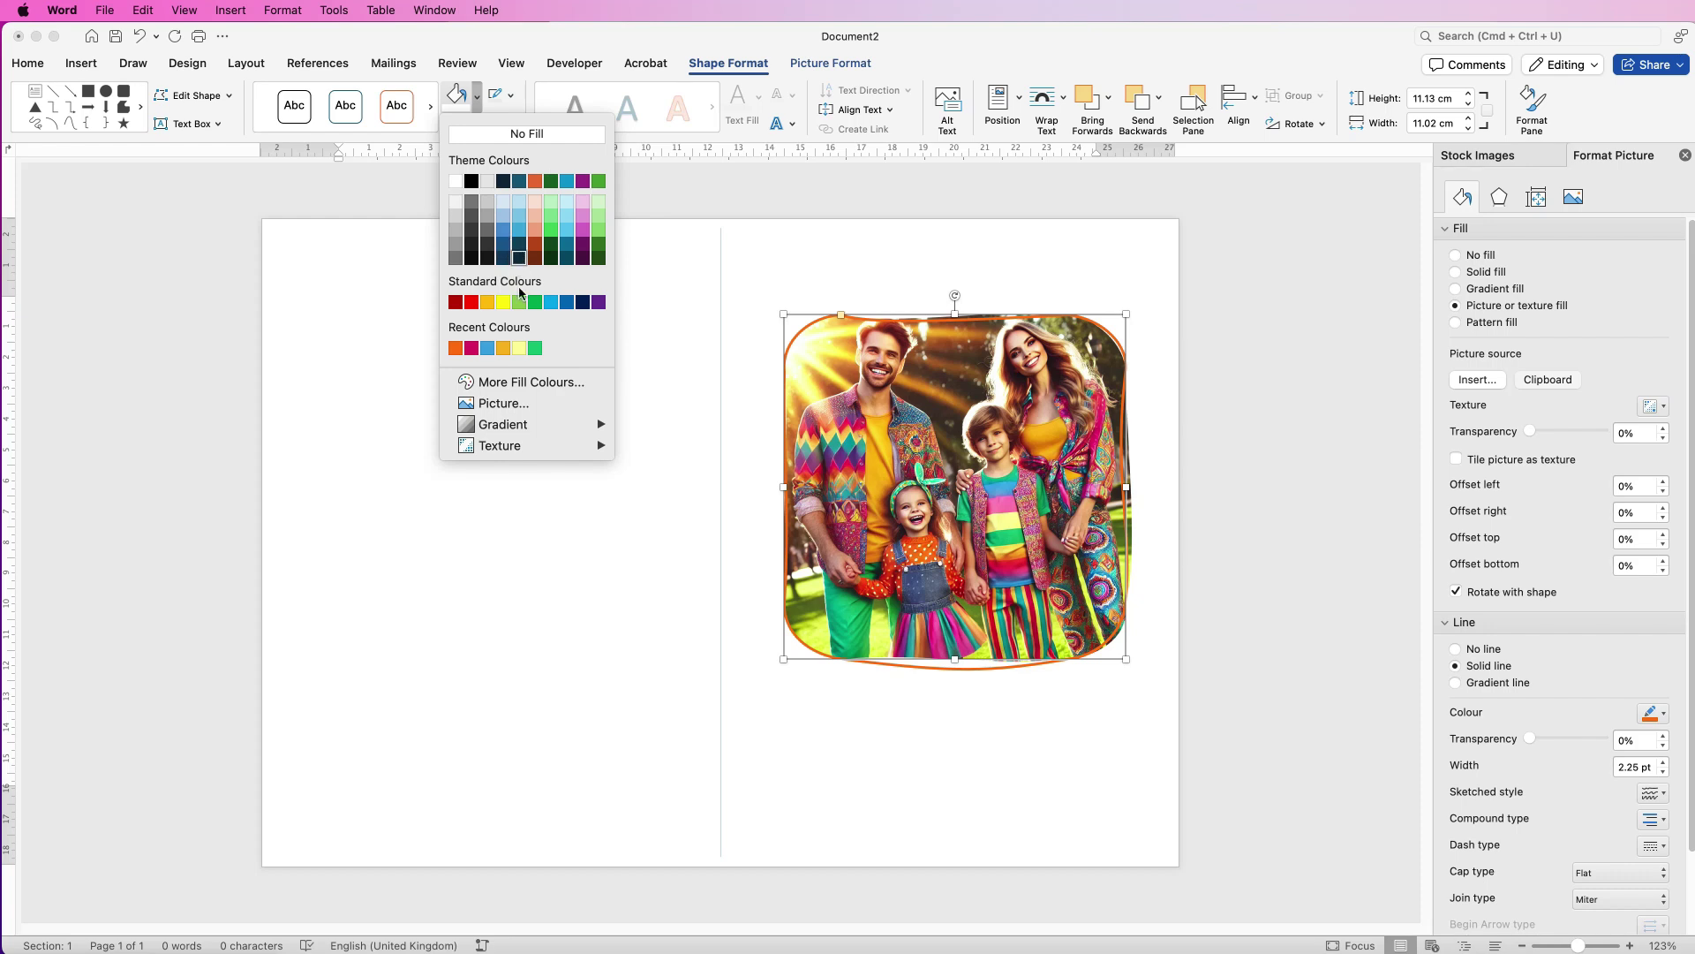
click(536, 387)
click(1139, 323)
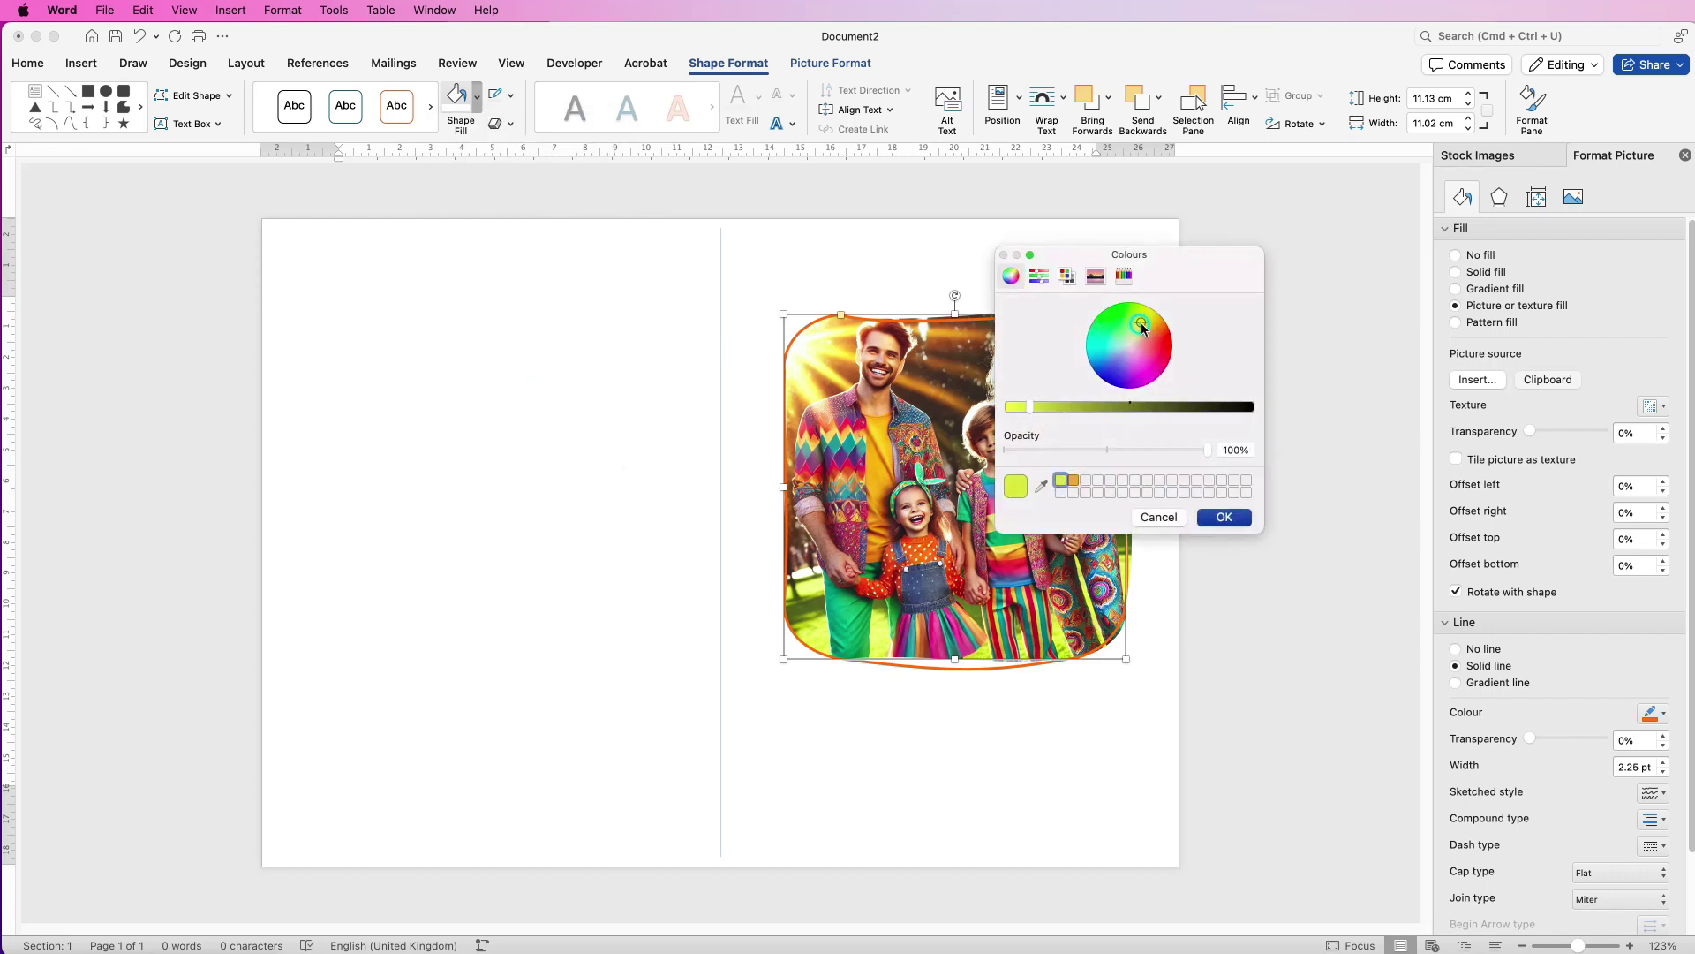
drag(1144, 328, 1104, 354)
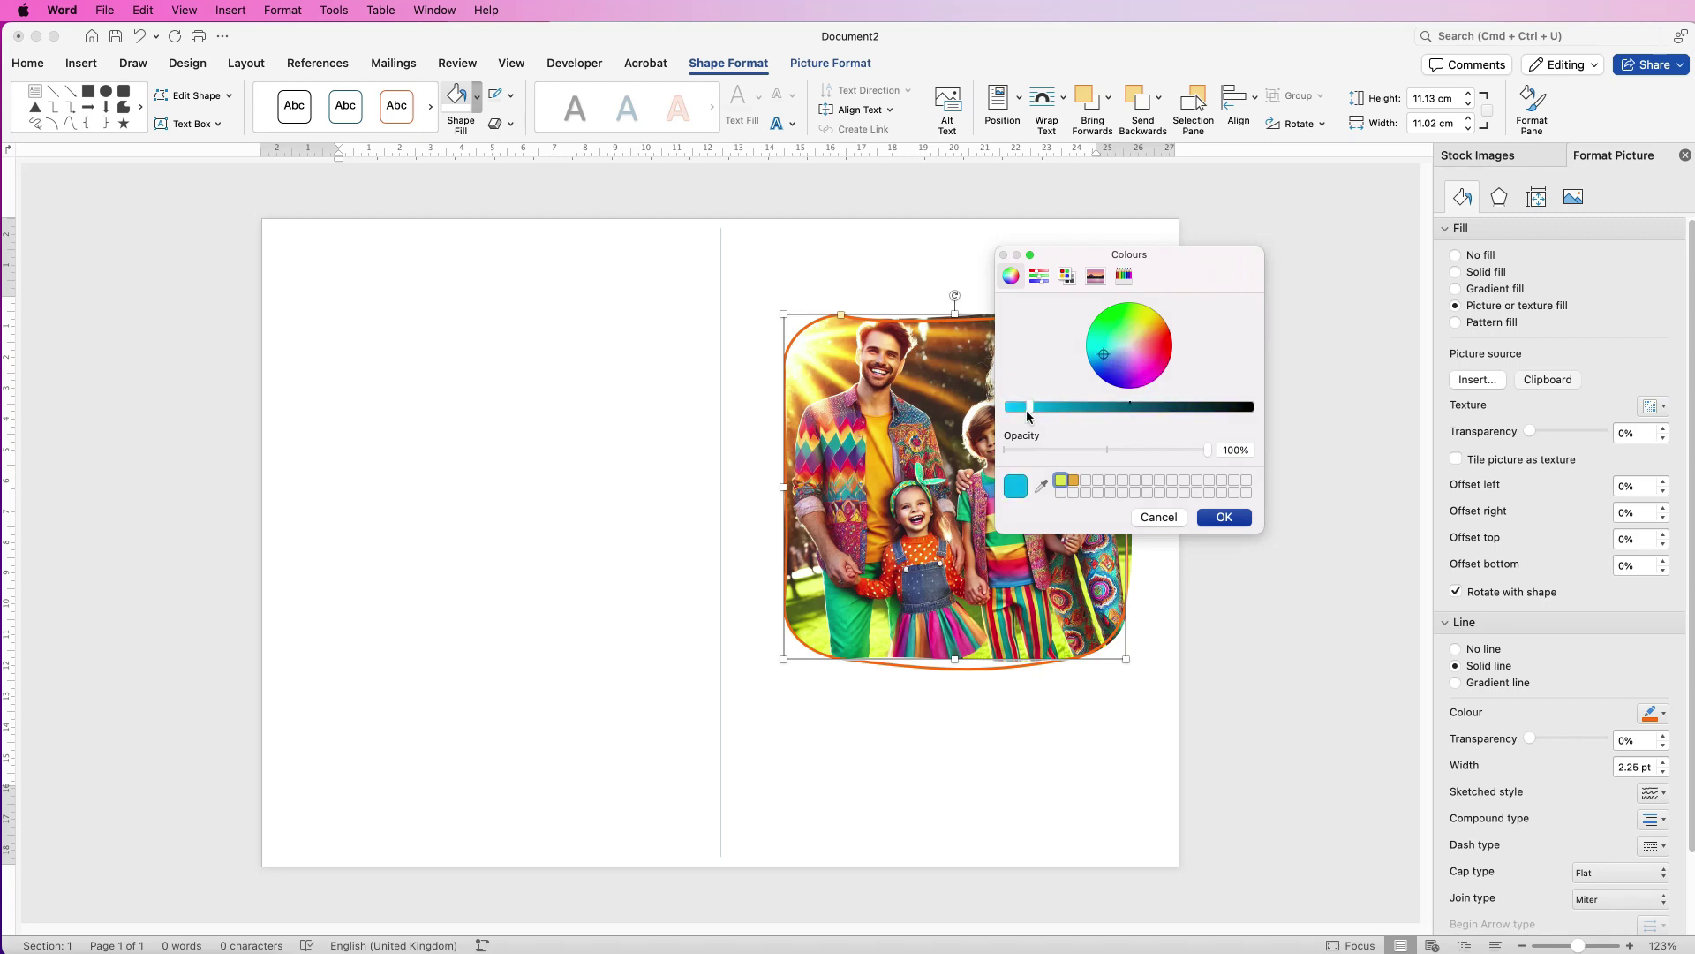
drag(1030, 408, 1062, 413)
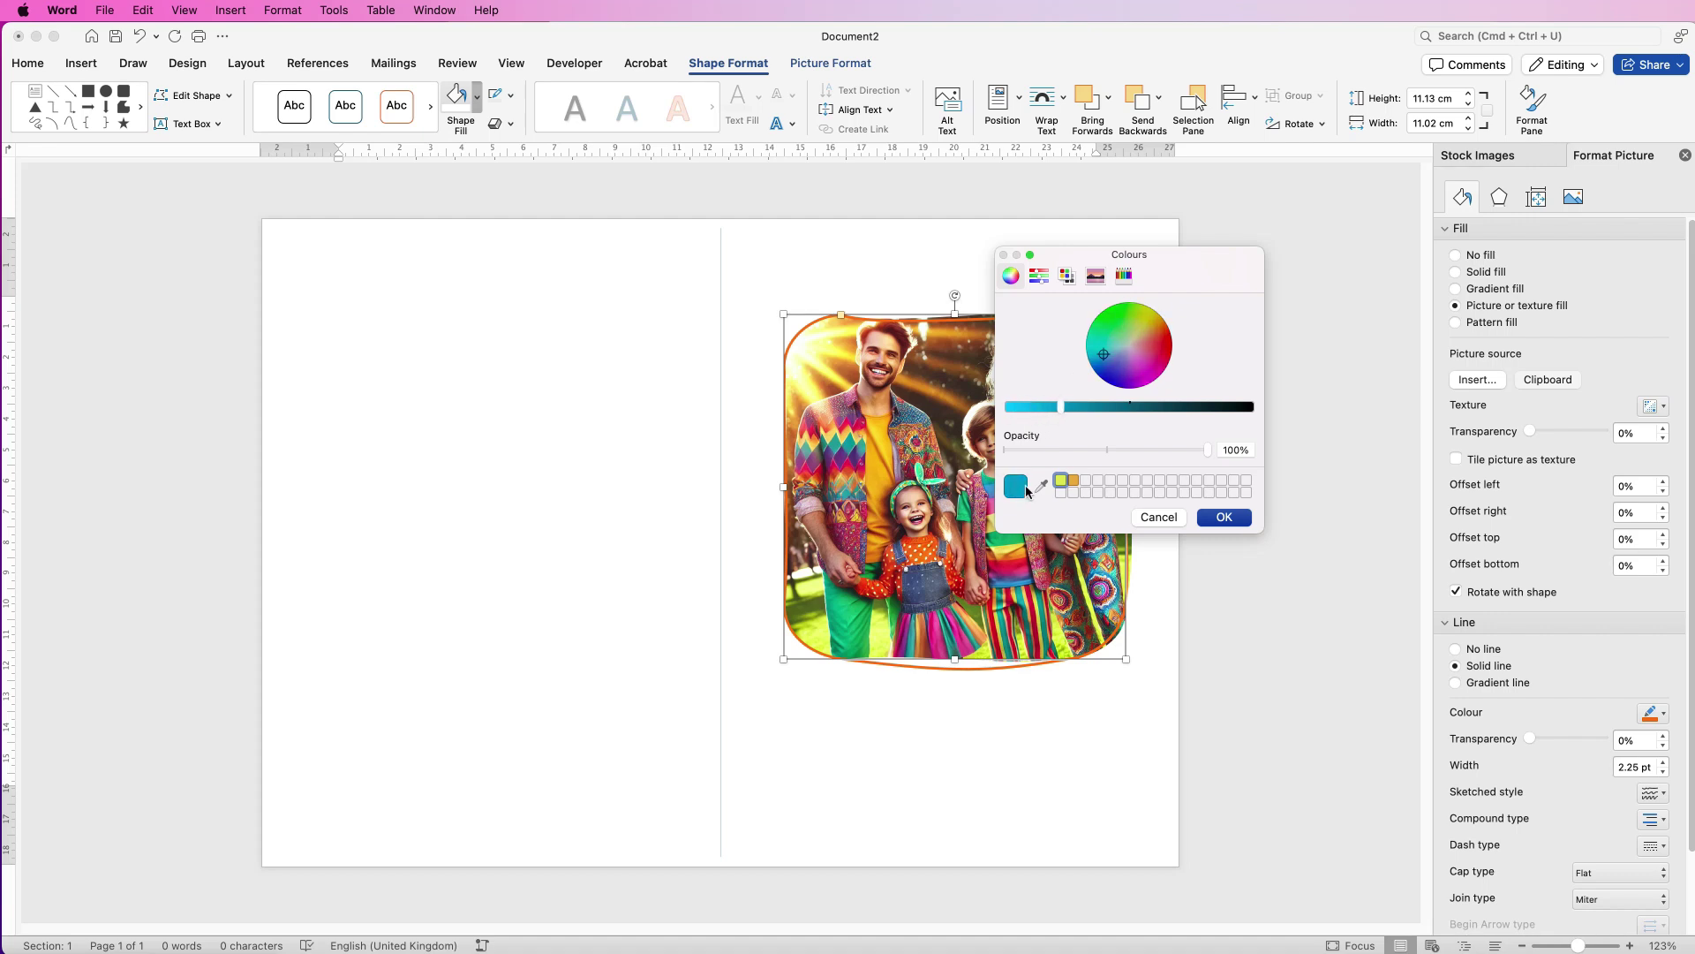
mouse_move(1060, 413)
mouse_down()
mouse_move(1017, 412)
mouse_move(1076, 419)
mouse_move(1045, 413)
mouse_up()
click(1108, 351)
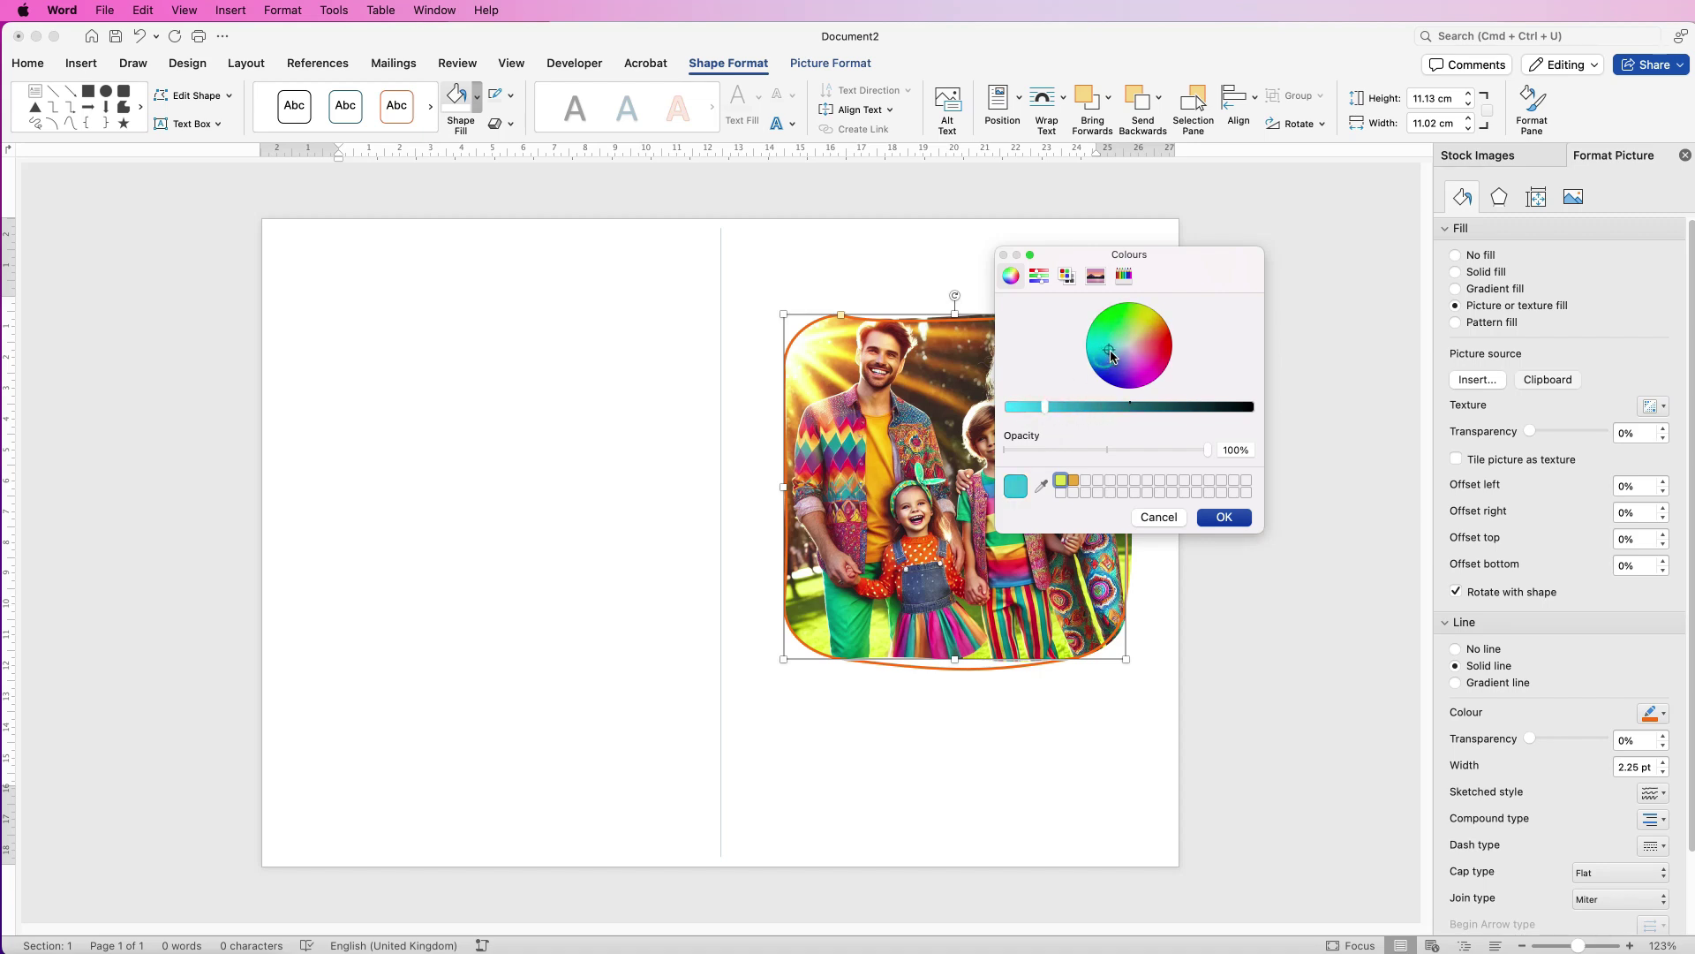
Try sampling yellow from the man's shirt with the eyedropper as fill colour and discard the choice.
click(1042, 488)
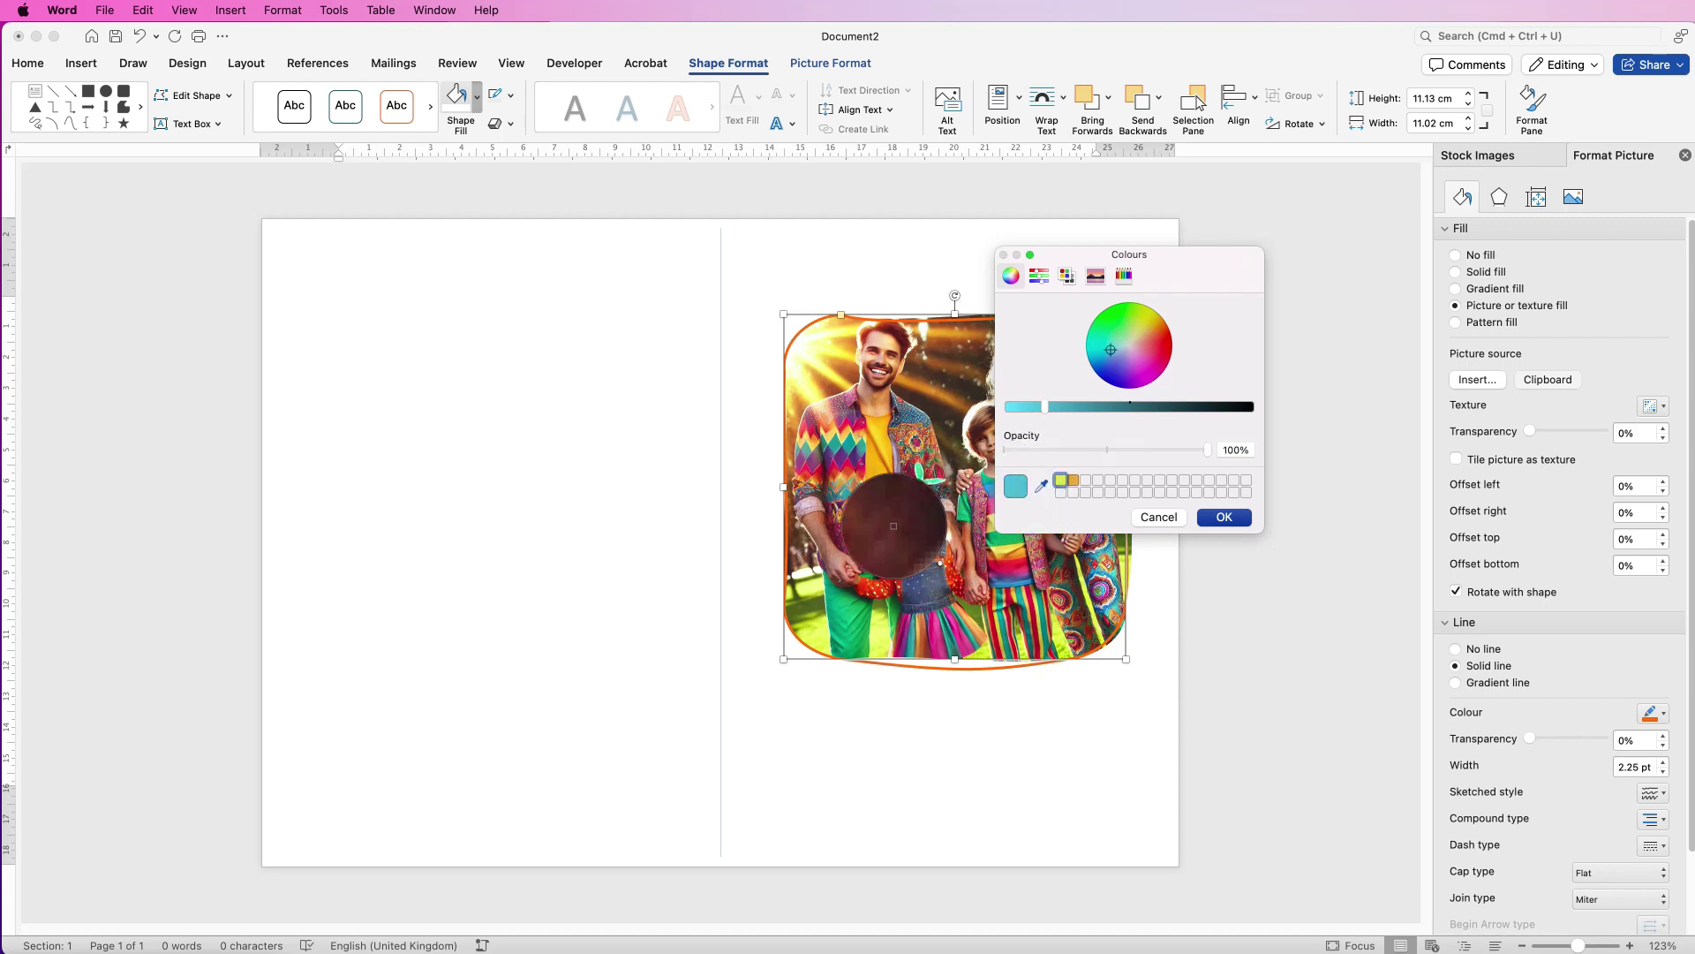
click(875, 486)
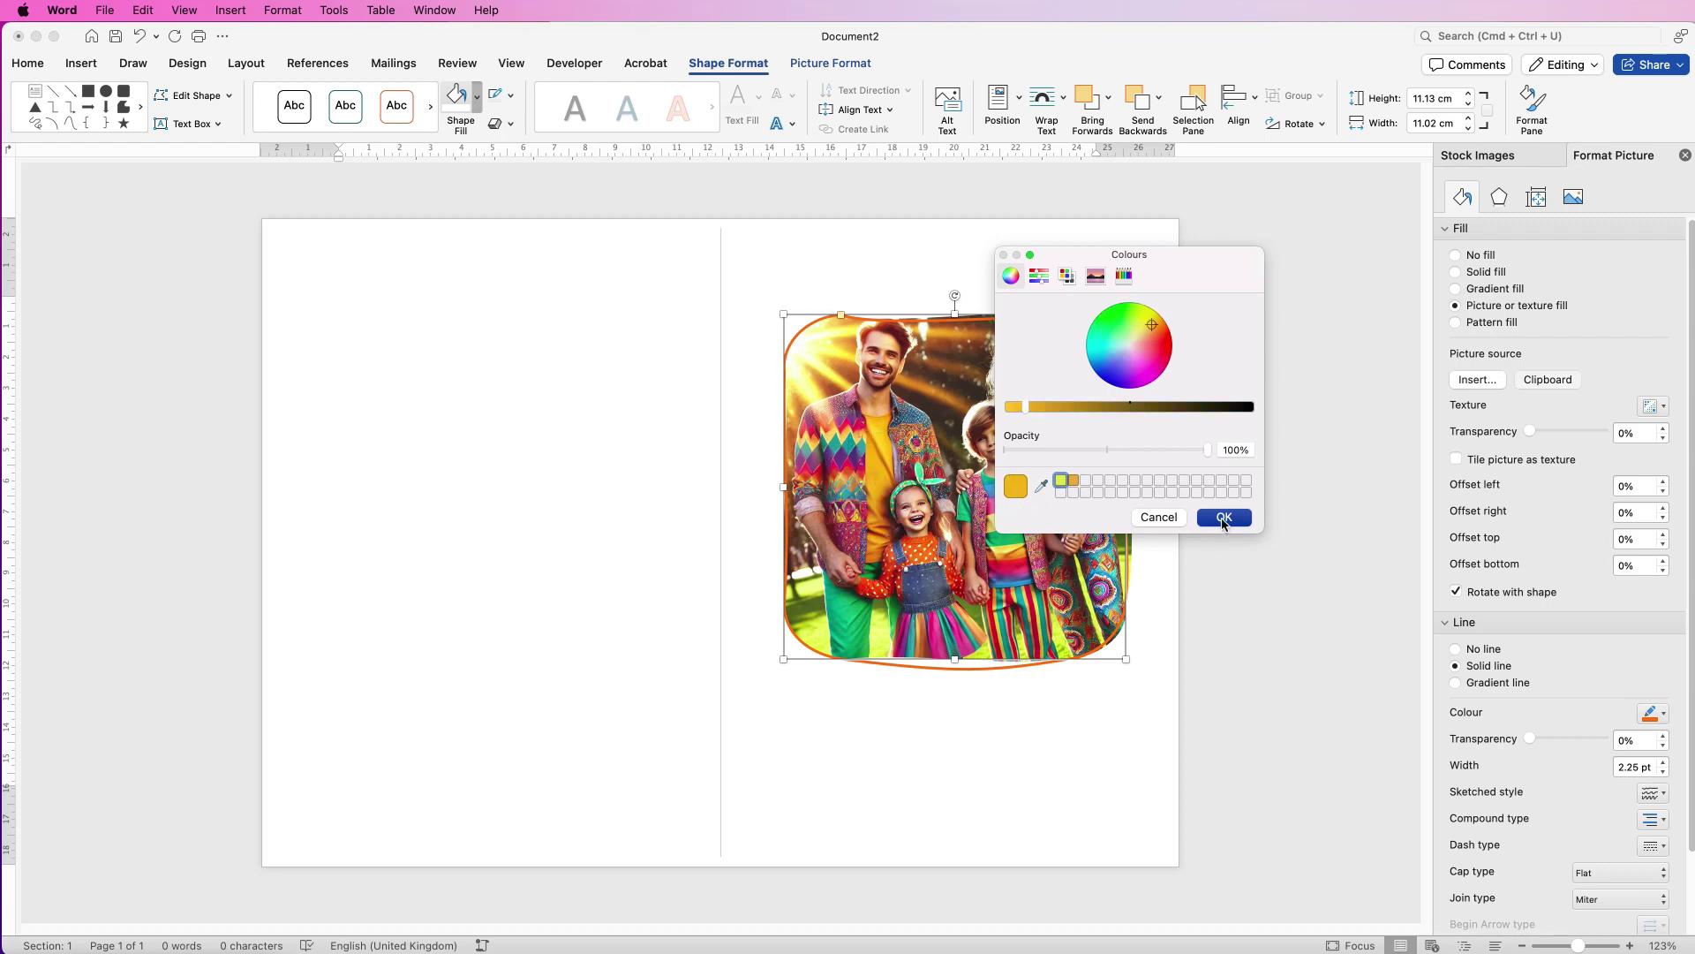
click(1171, 519)
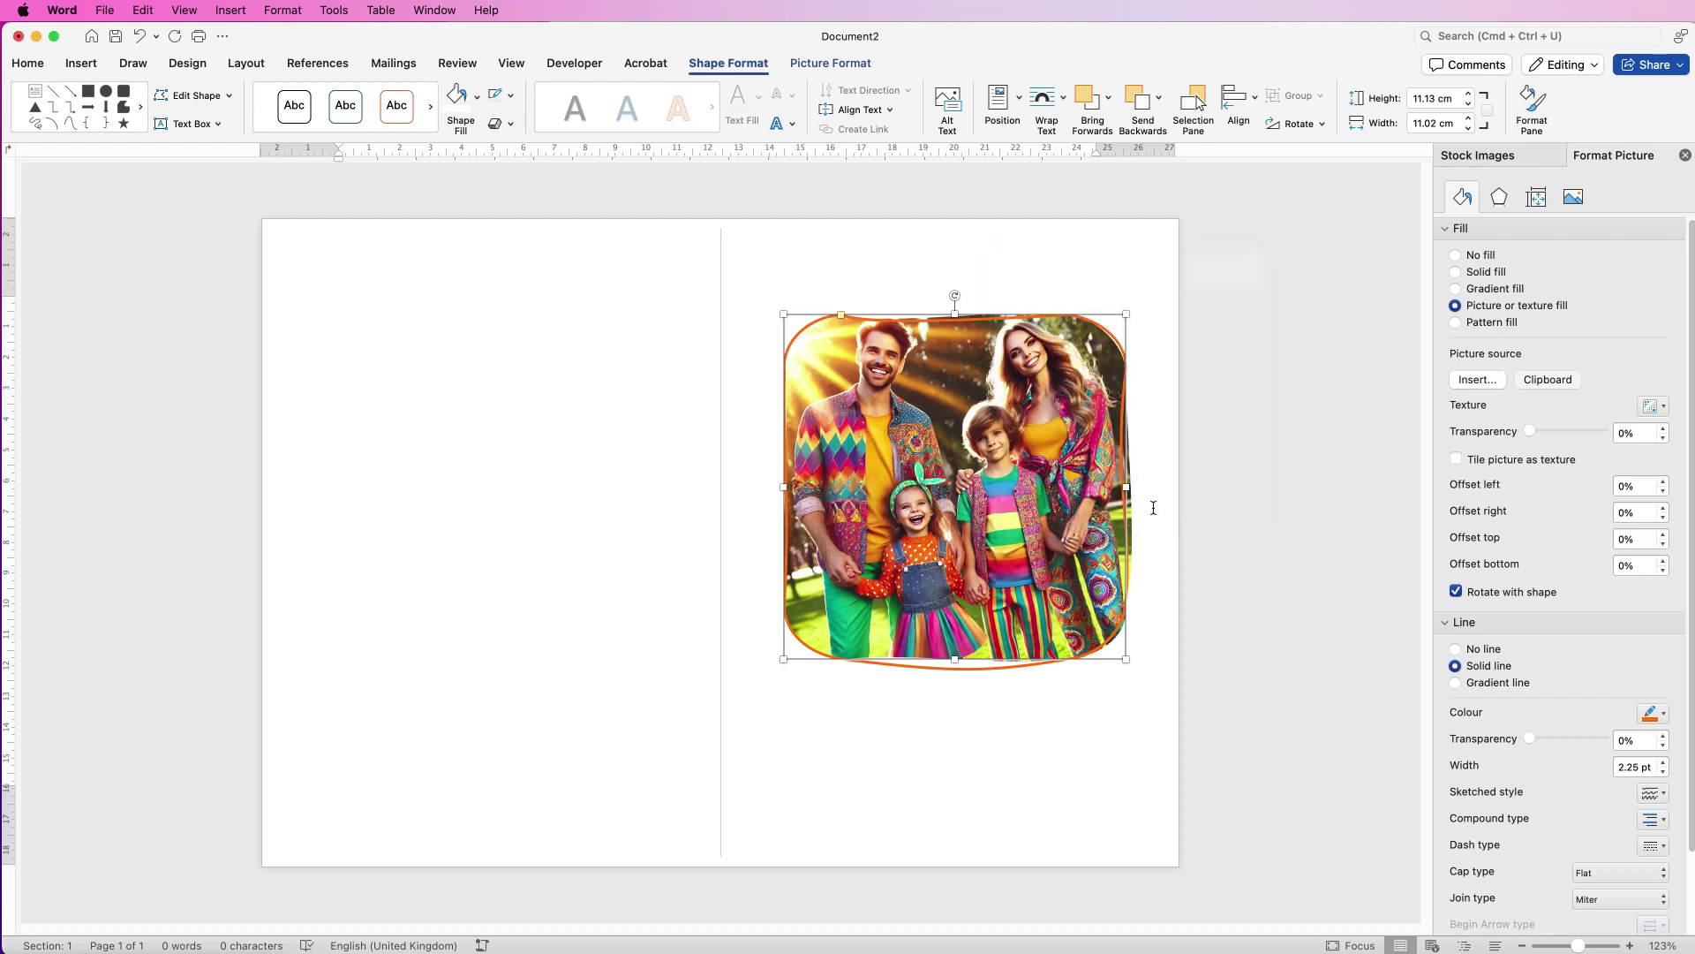
click(476, 95)
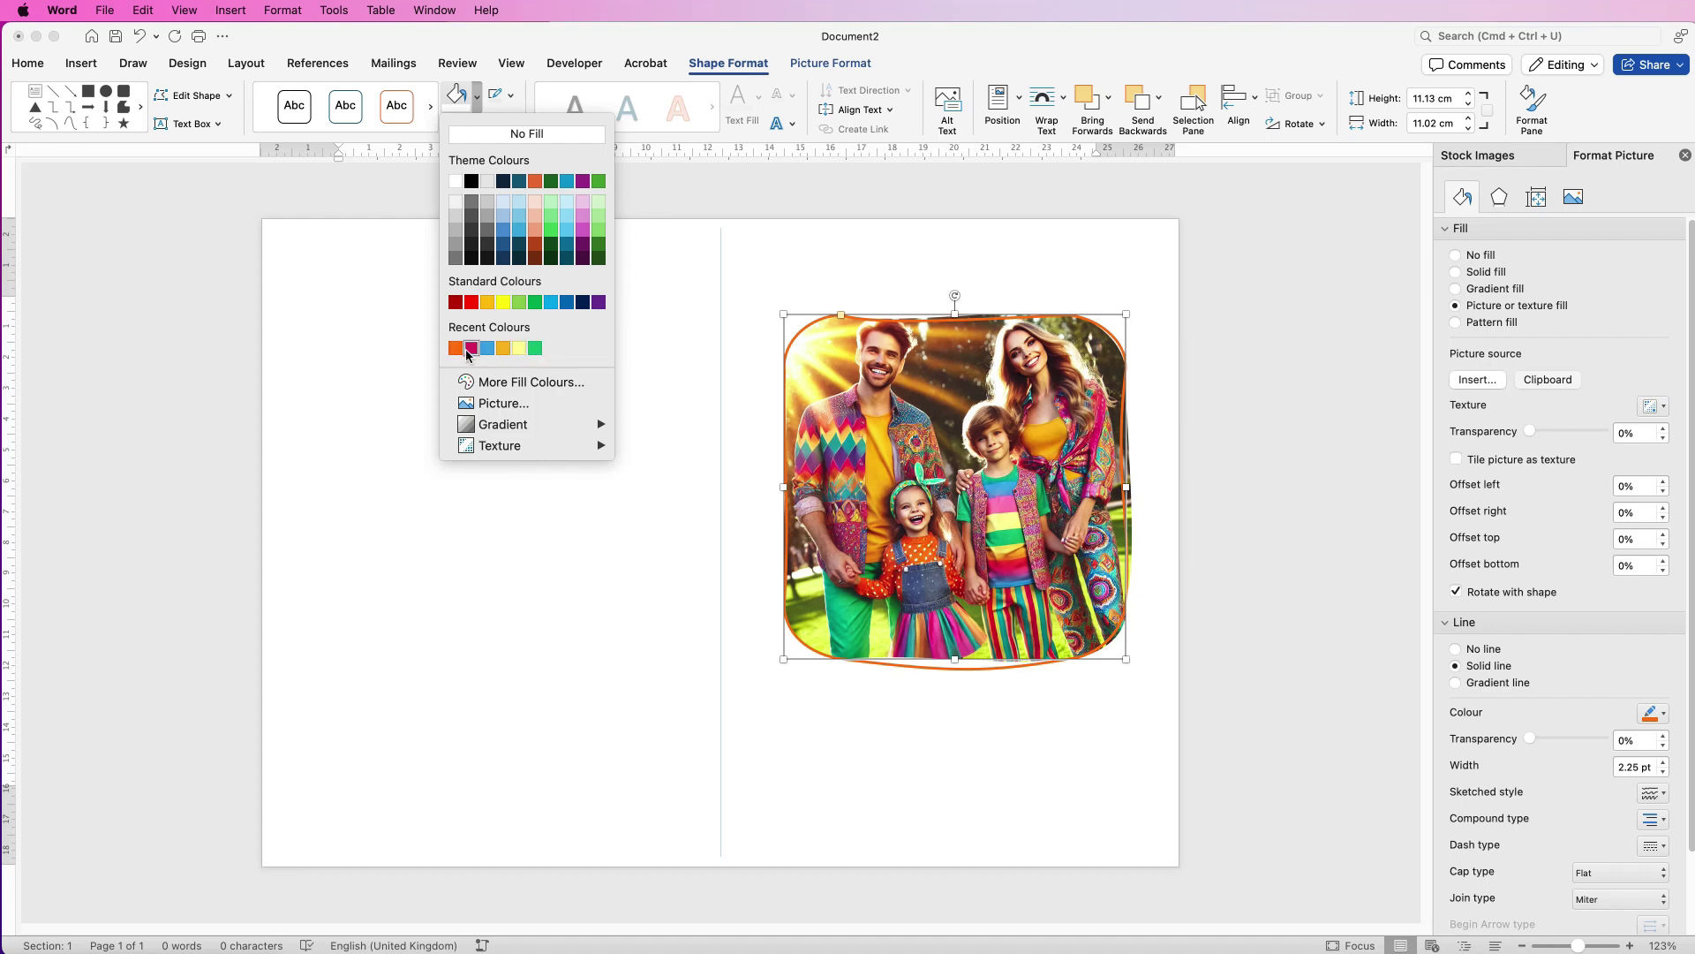
click(476, 99)
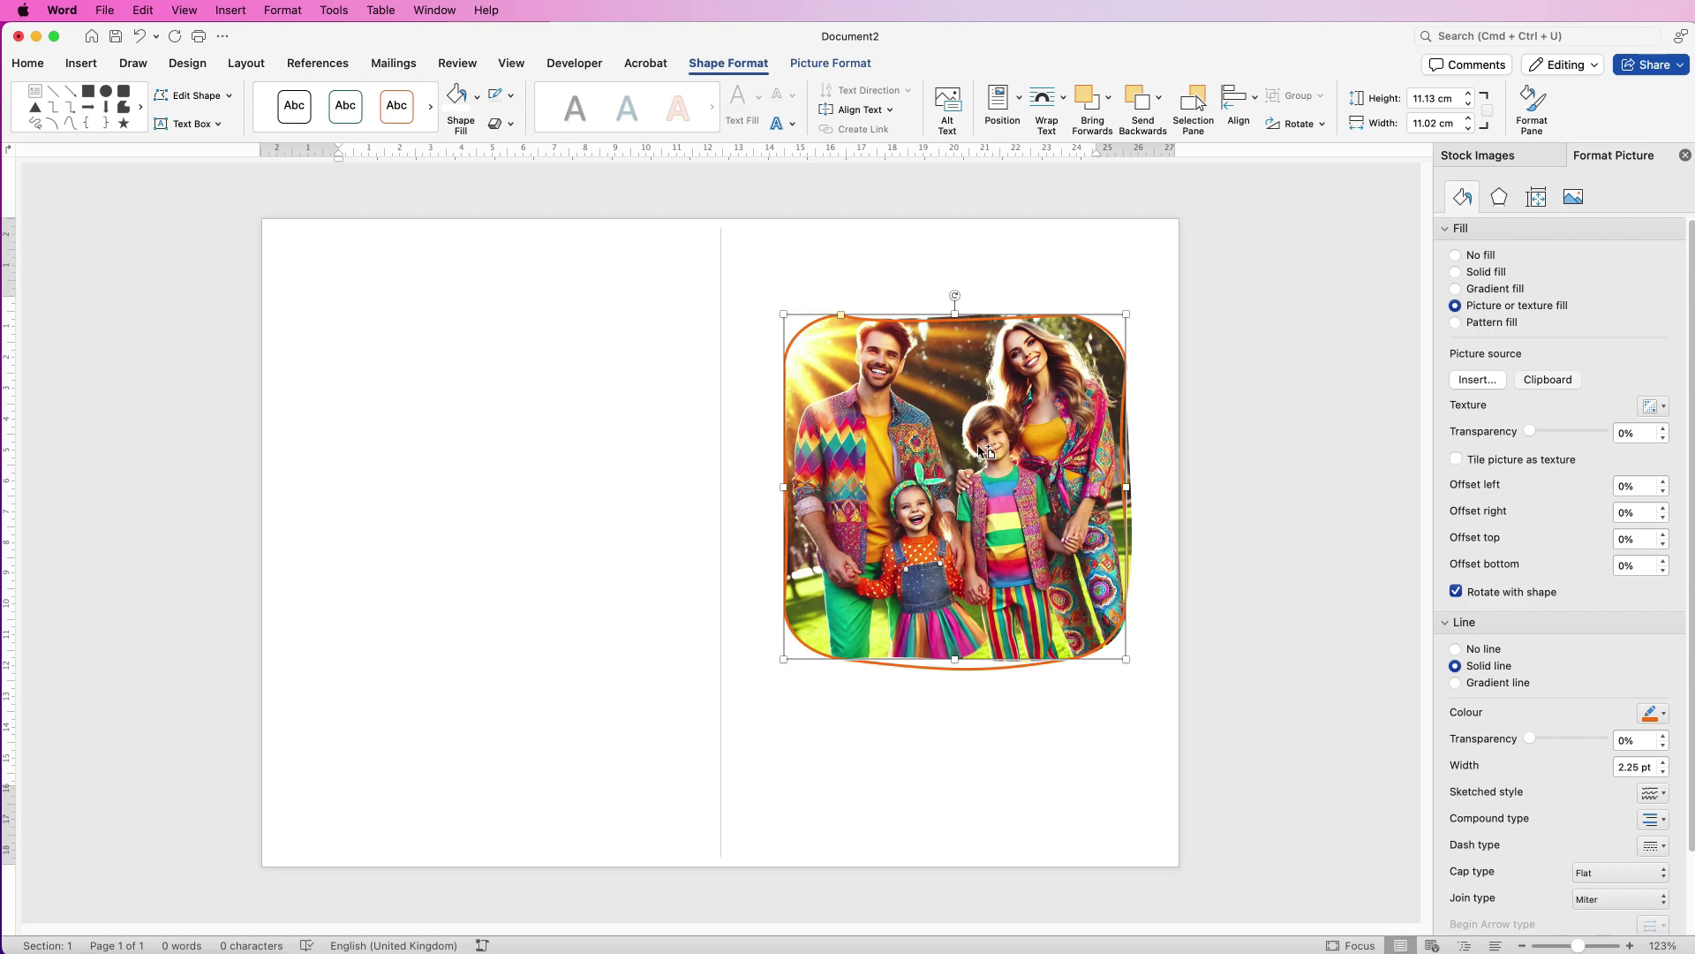
Duplicate the picture-filled shape slightly below the original and set the copy to no fill.
drag(982, 400, 979, 485)
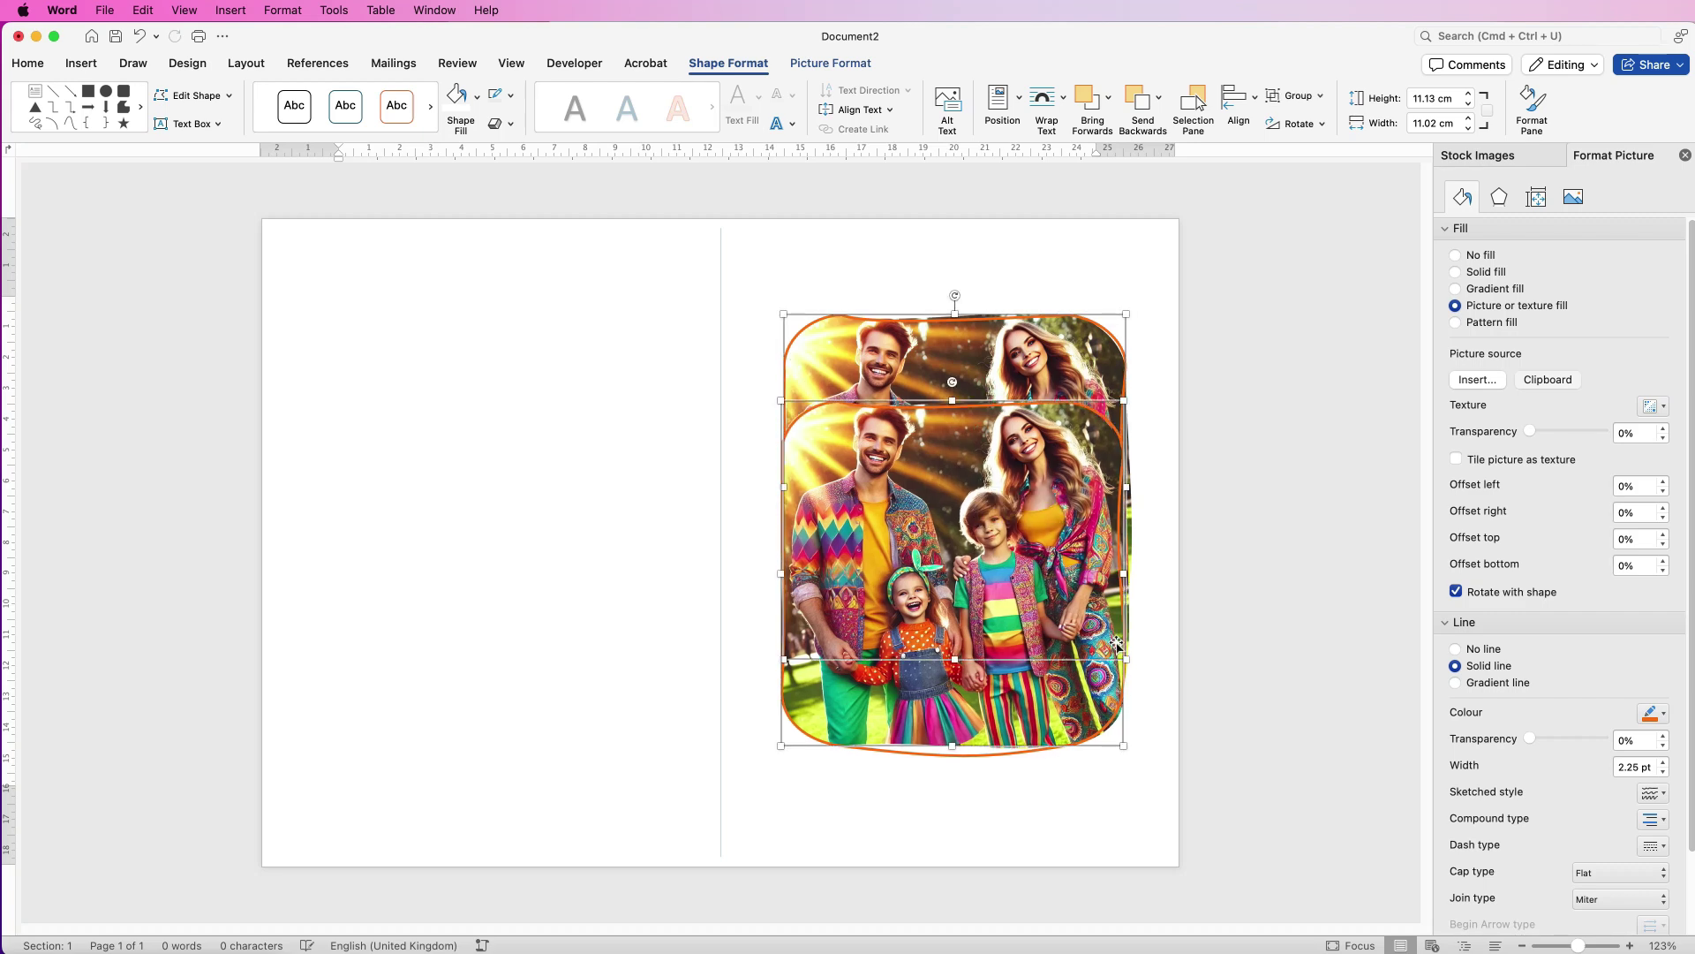
click(1499, 196)
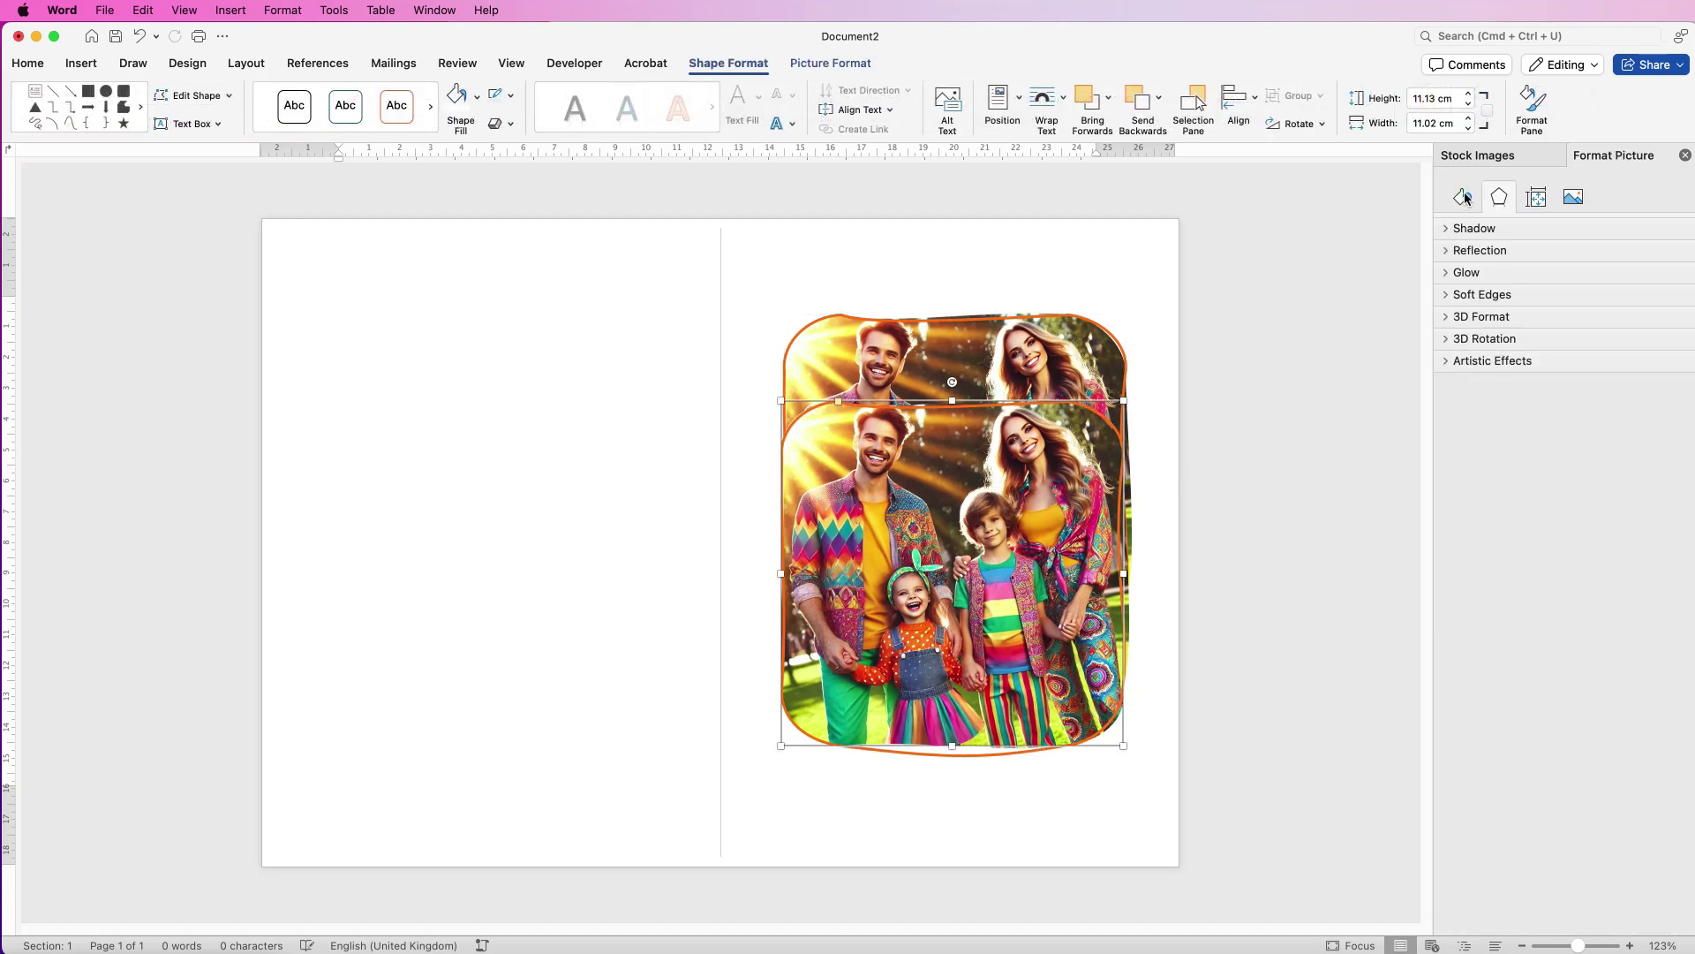
click(1463, 197)
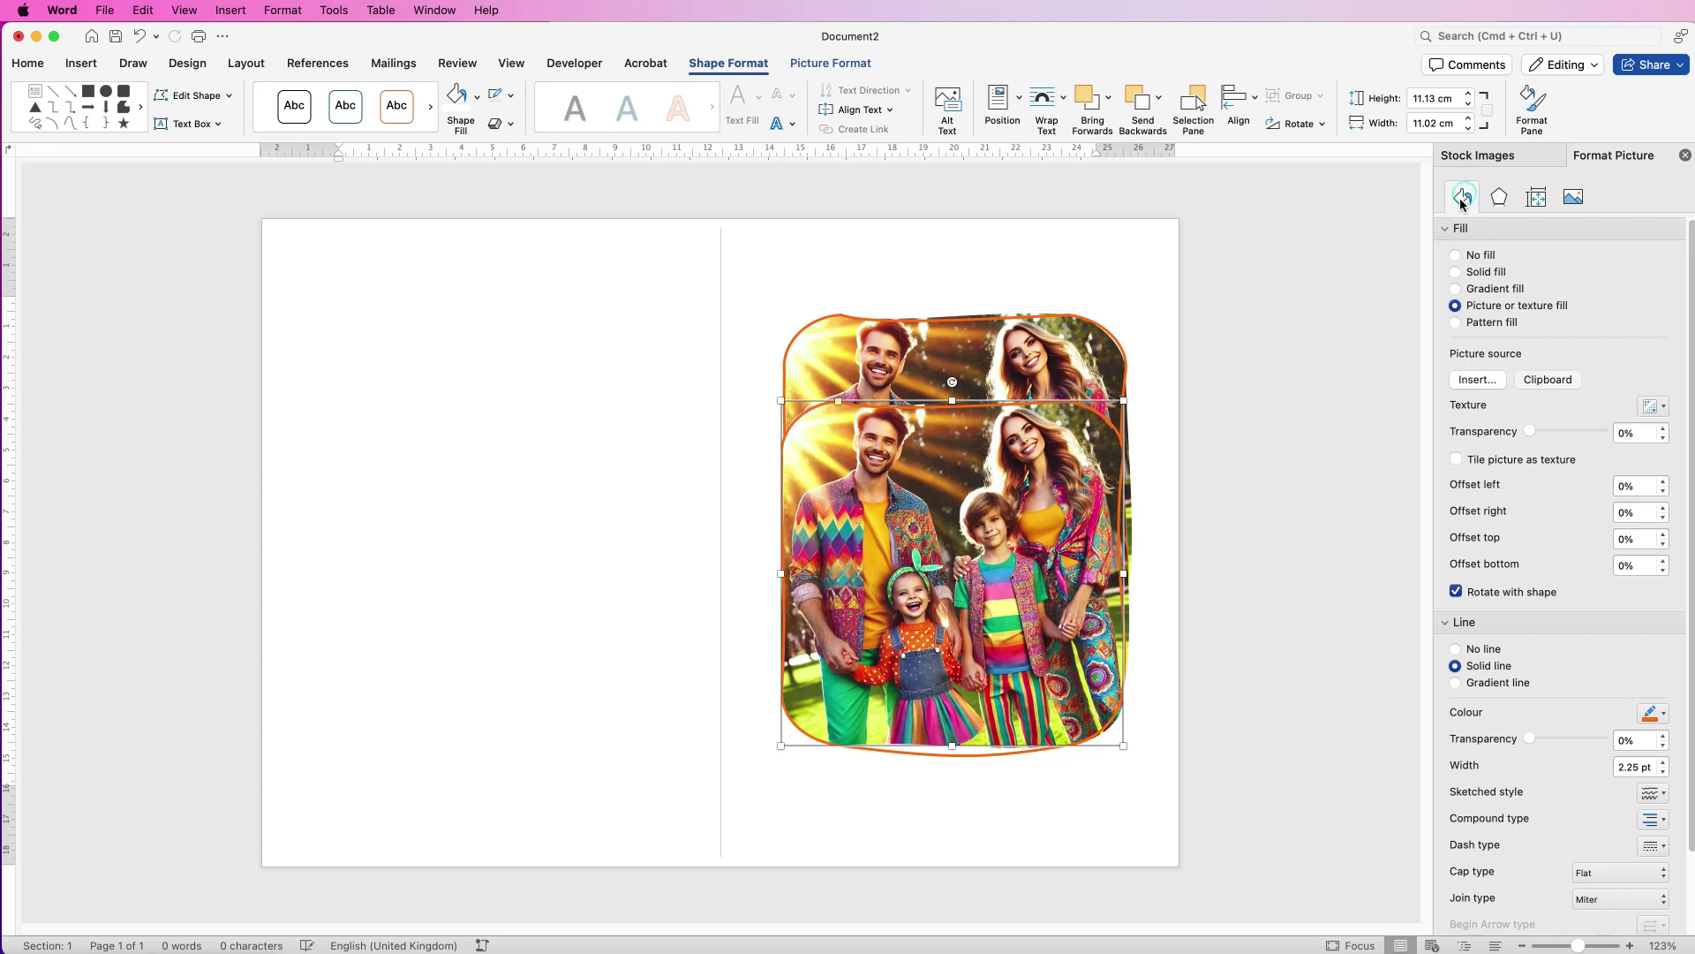
click(1455, 255)
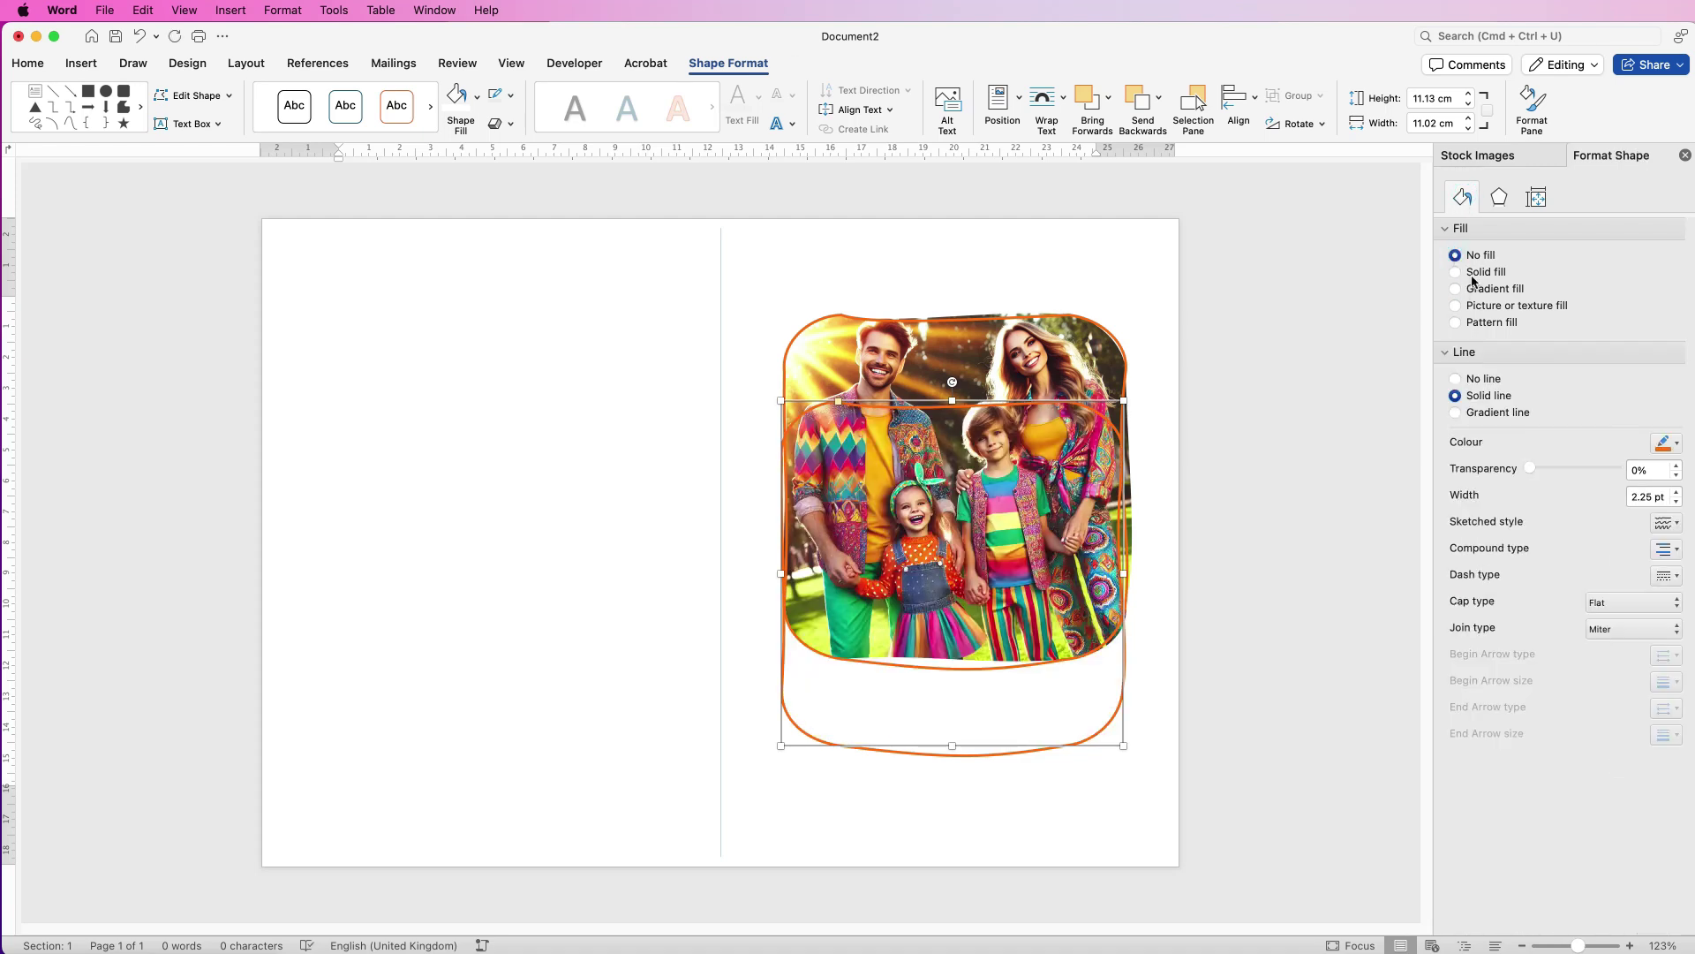
Set the unfilled copy's outline colour to the magenta from the recent colours.
click(1677, 445)
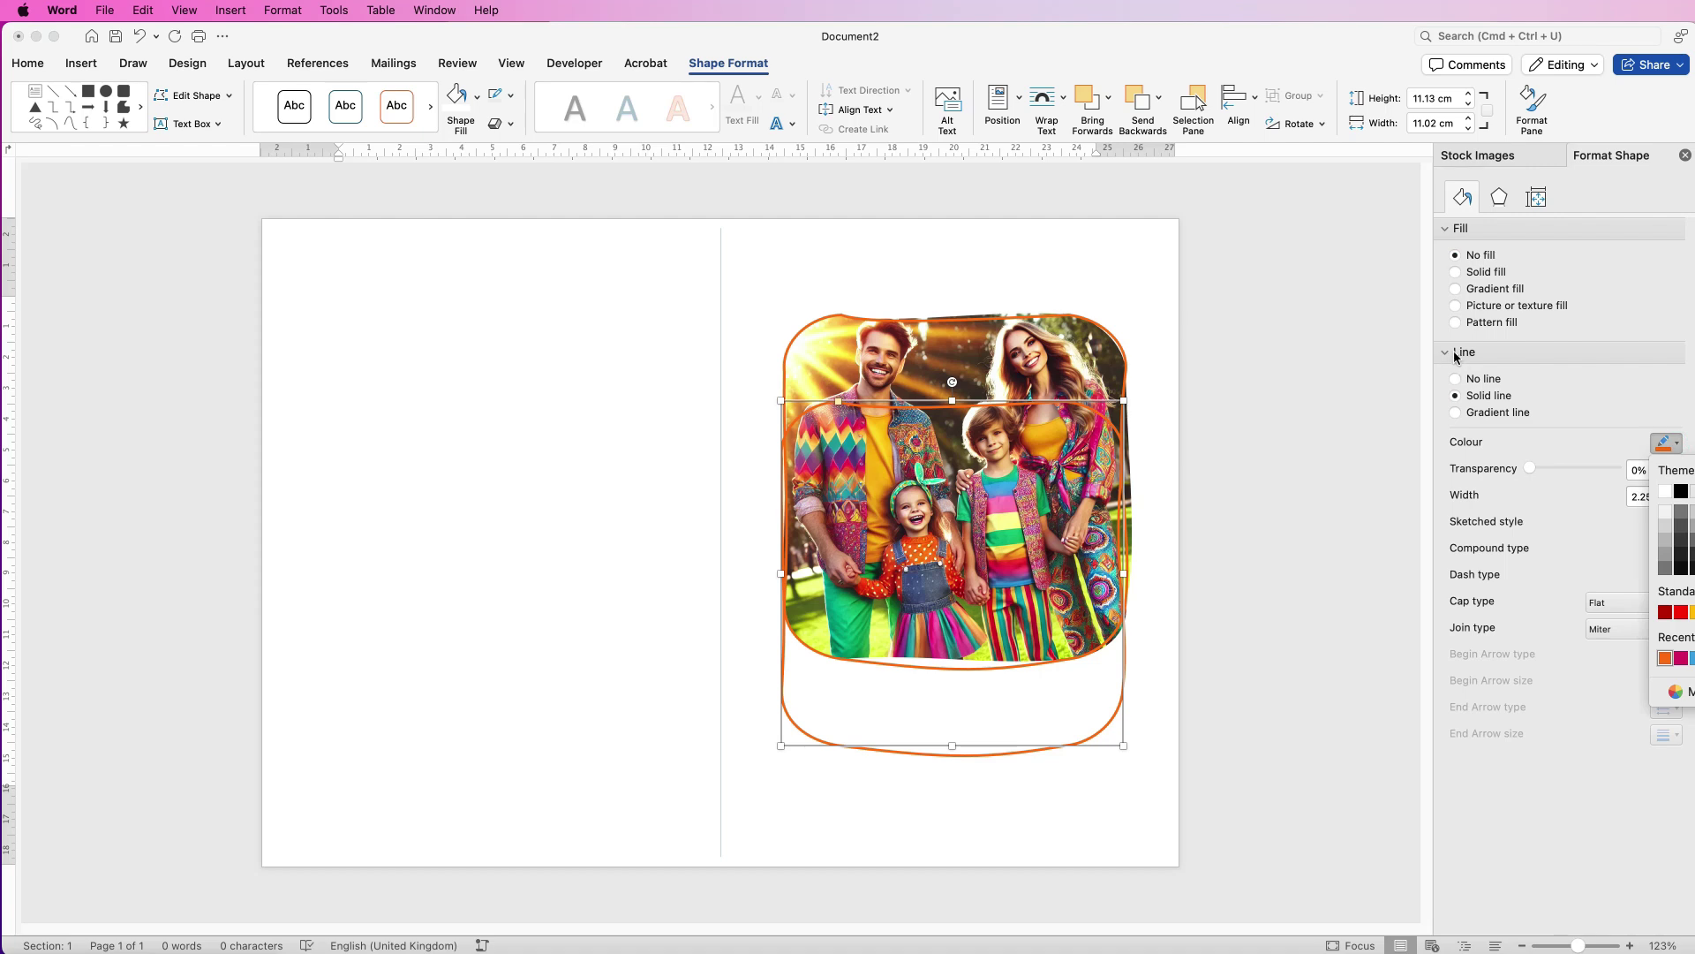
click(1457, 355)
click(1668, 443)
click(1681, 658)
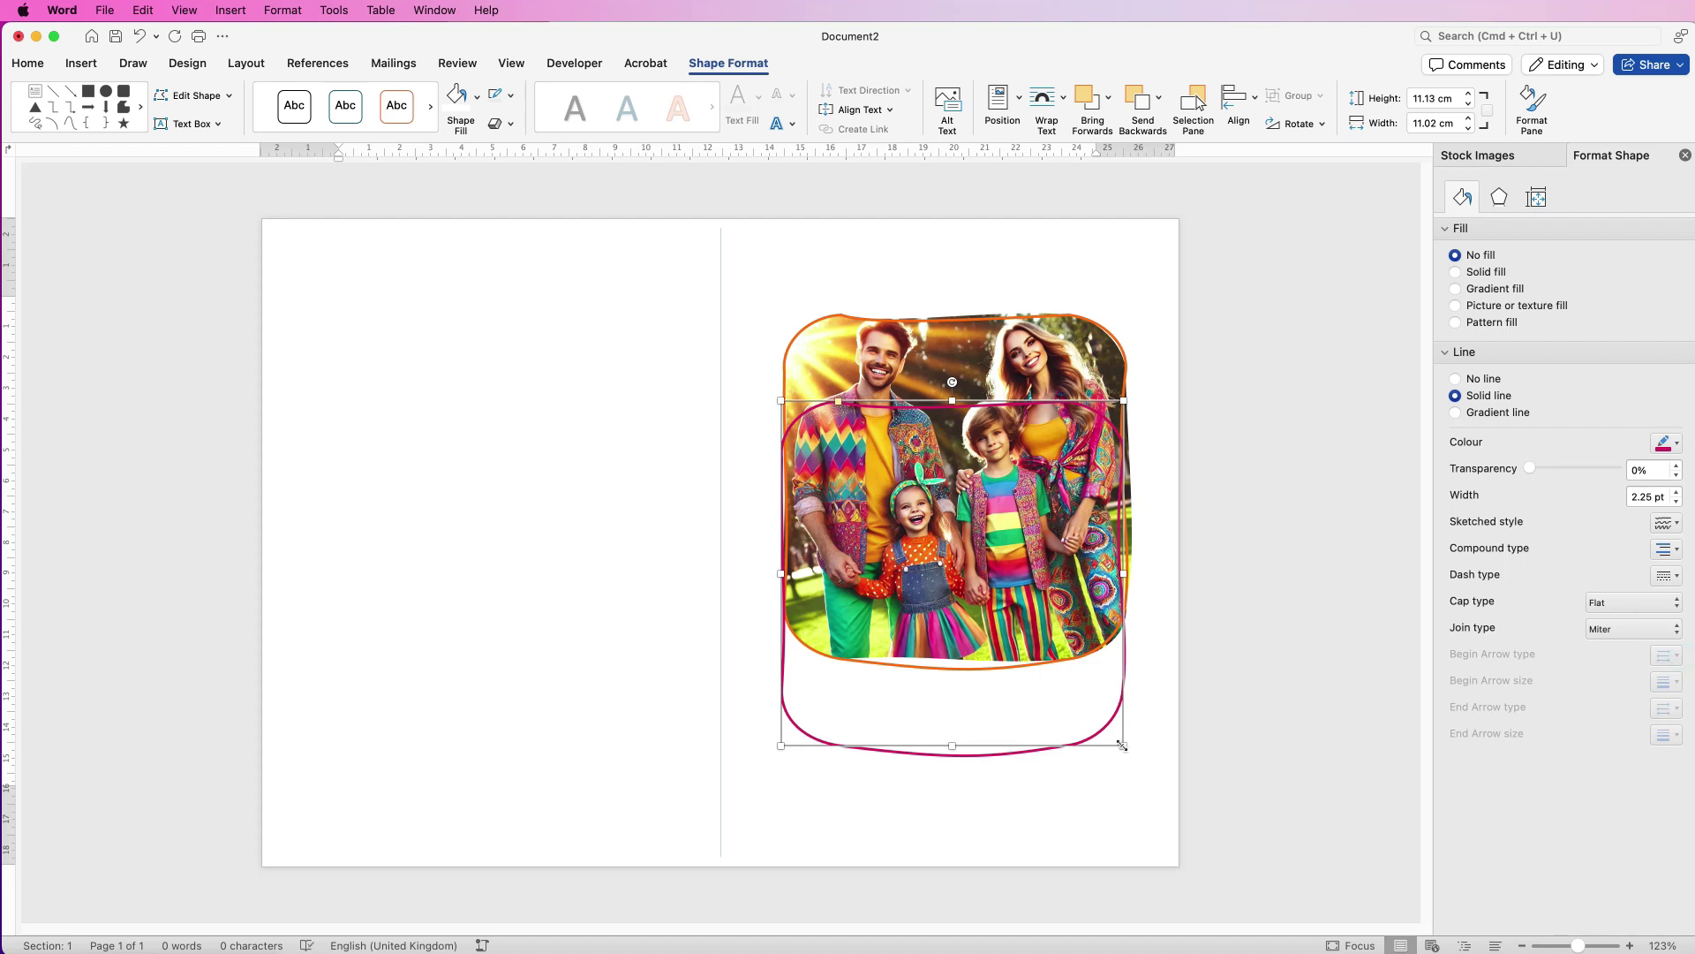
Enlarge the magenta outline to about 11.54 by 11.45 cm and position it around the picture shape as a second border.
drag(1122, 746, 1058, 671)
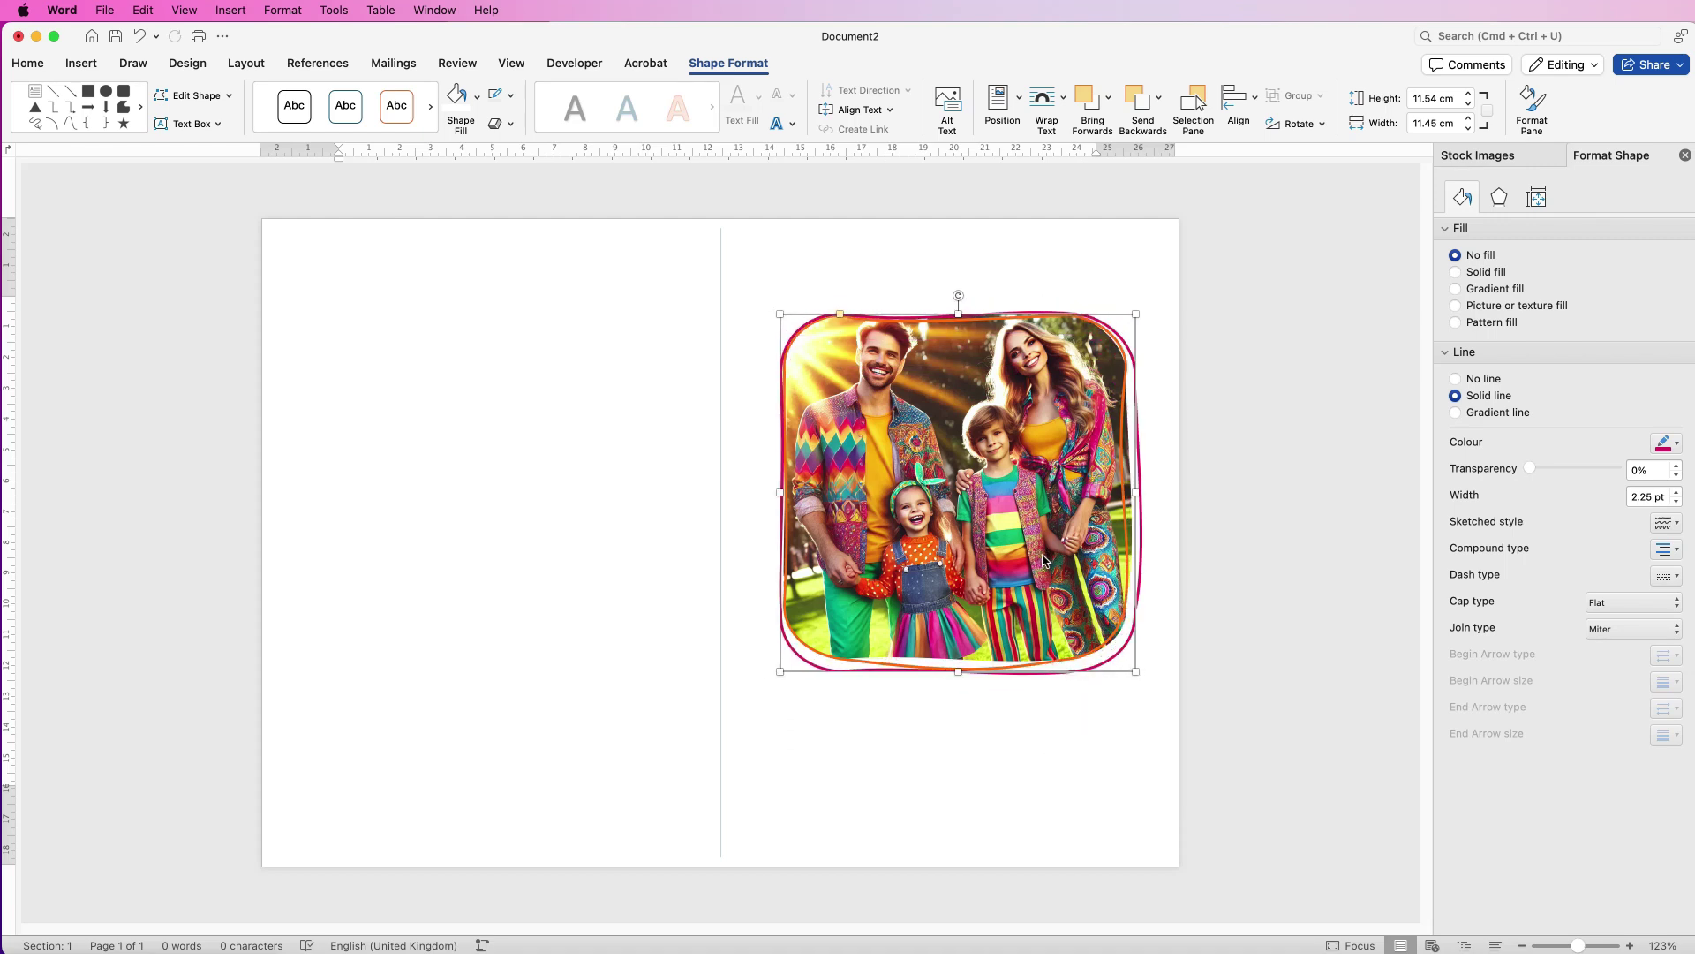
key(Up)
key(Up)
key(Up)
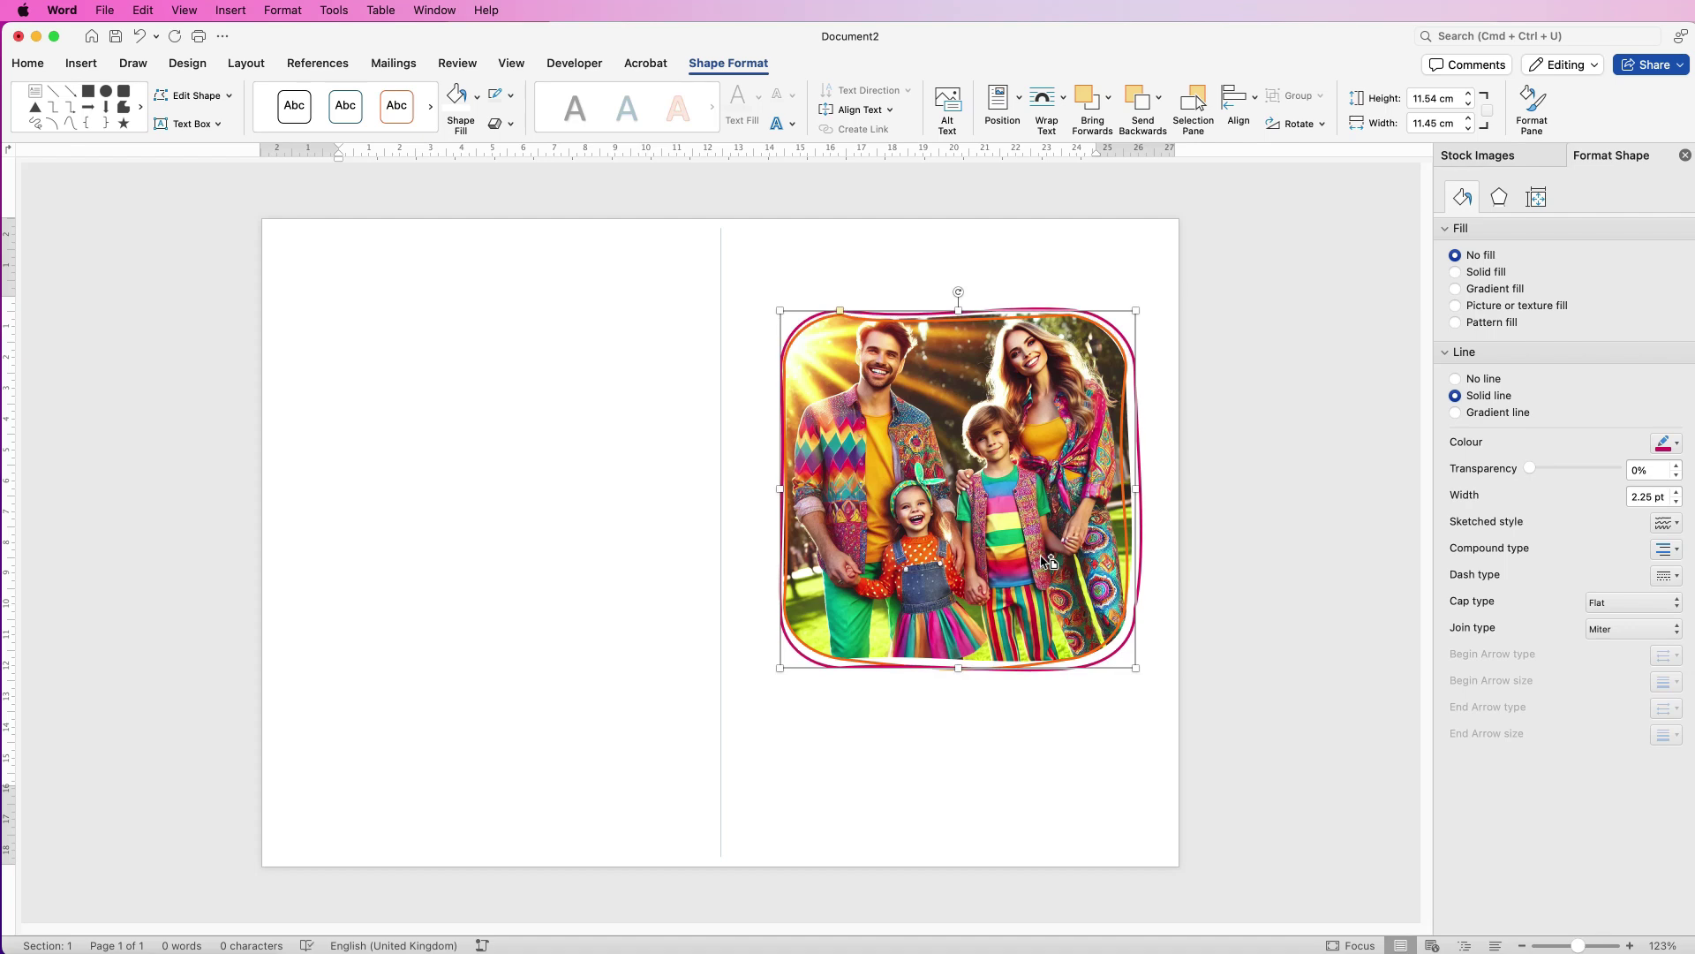
key(Left)
key(Left)
key(Left)
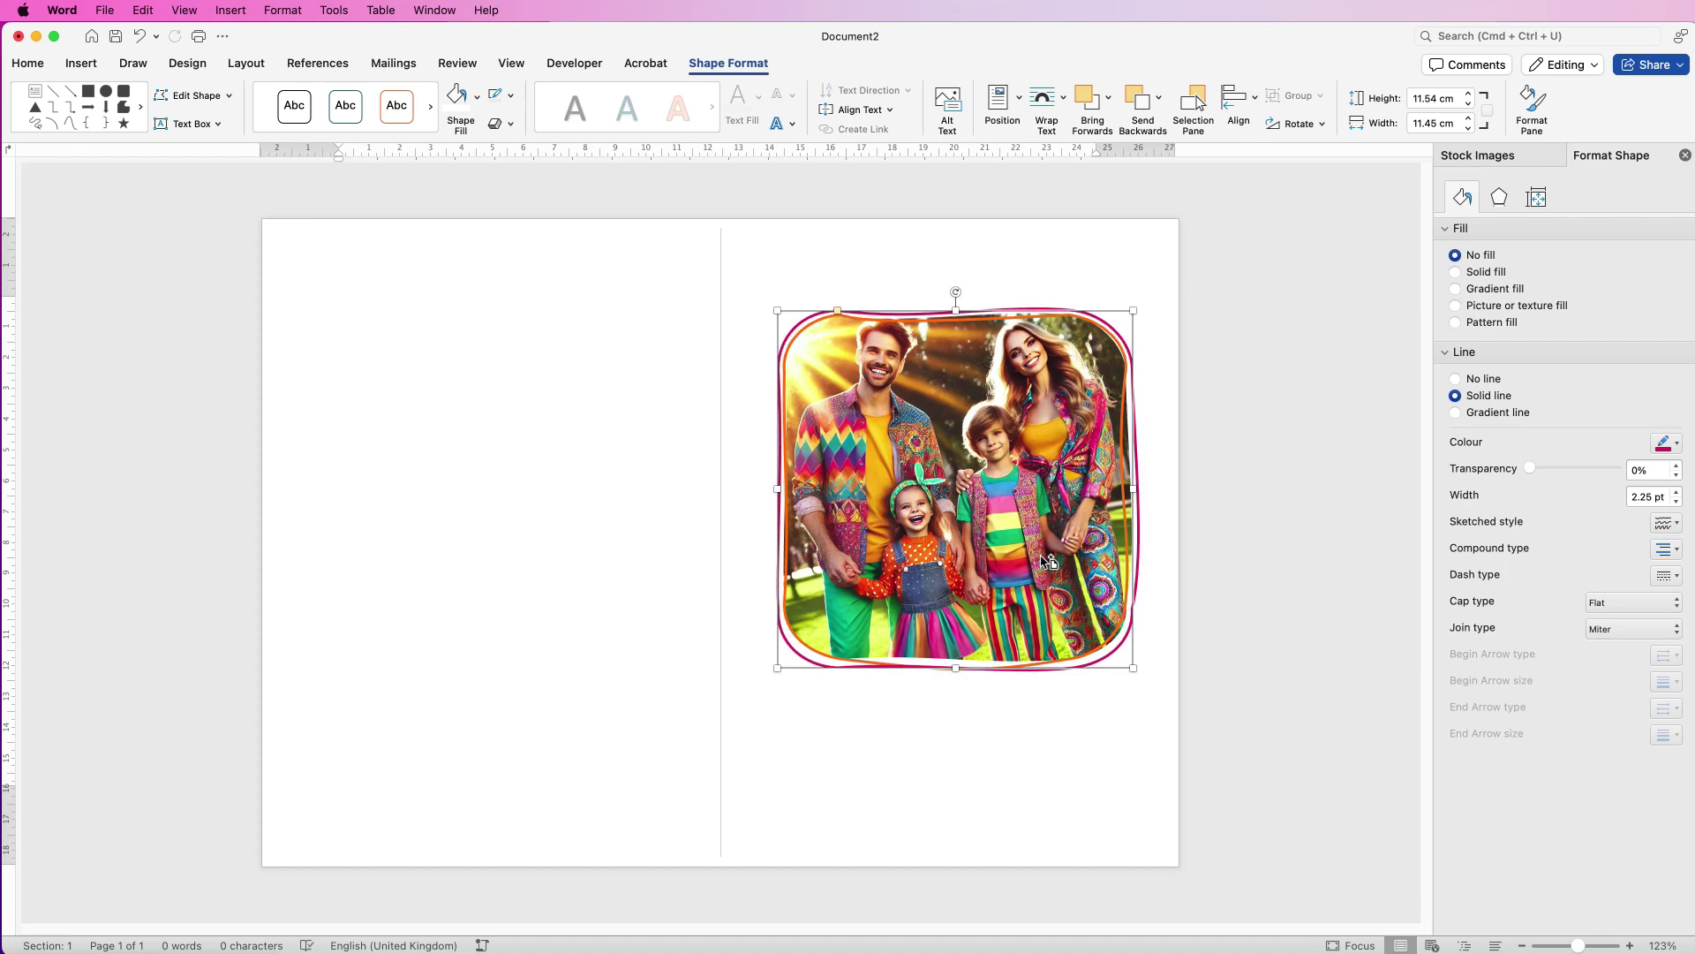
key(Escape)
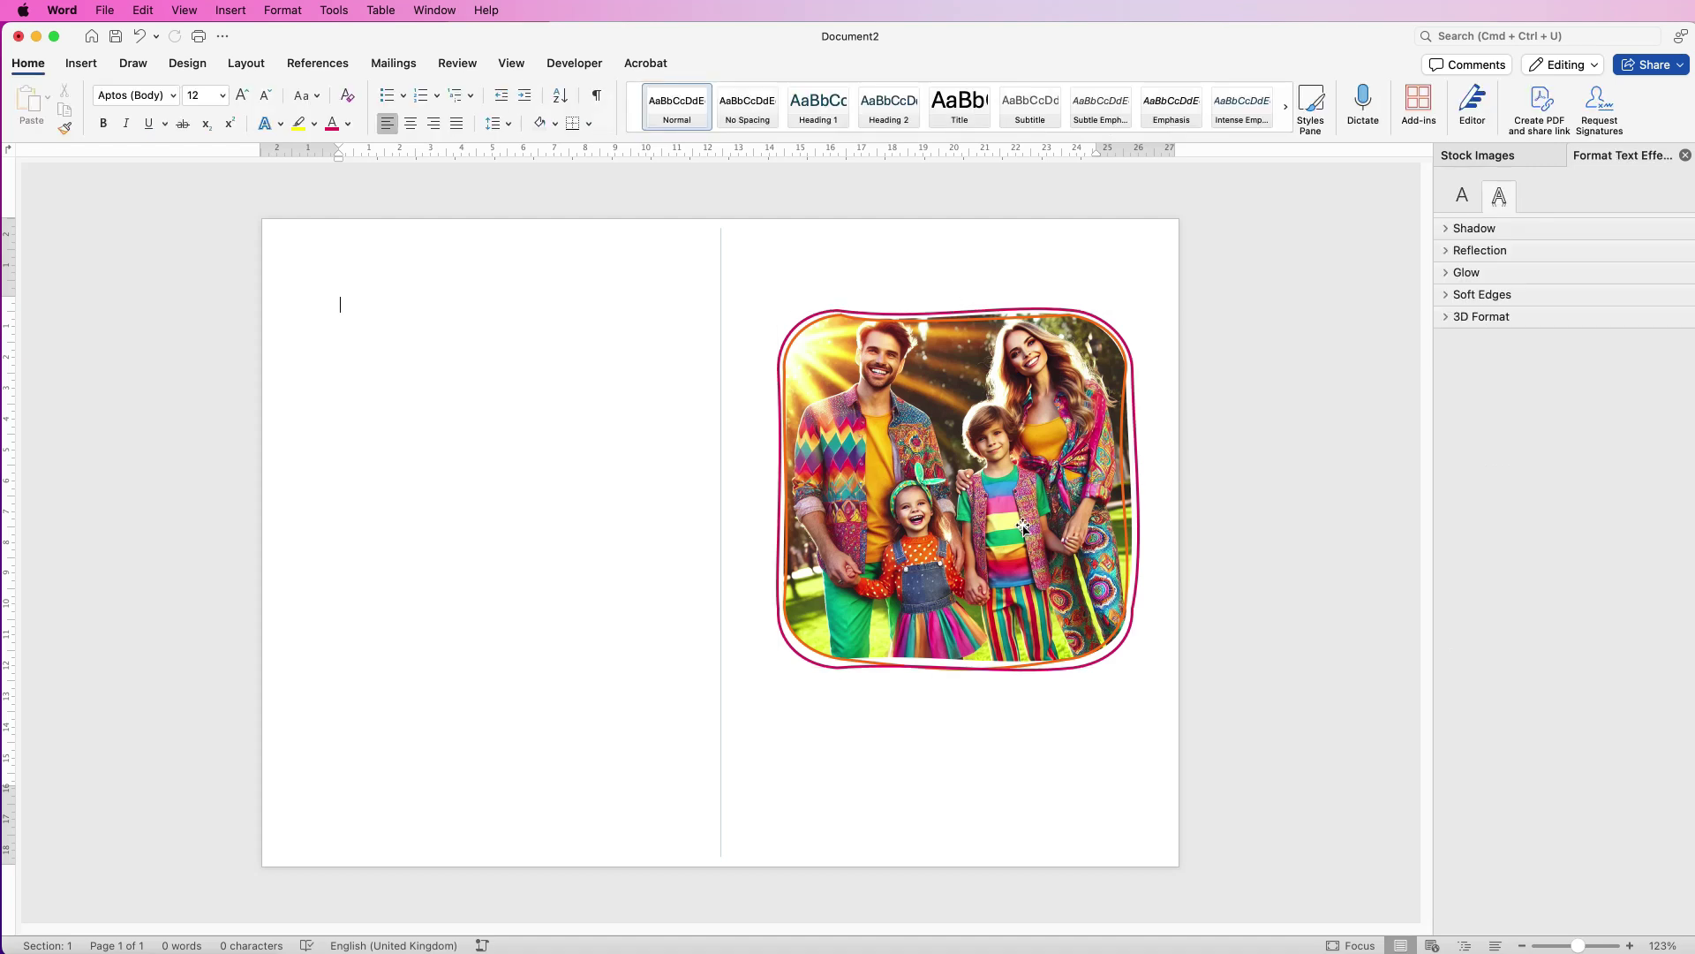
Draw a text box about 2.87 cm high and 3.61 cm wide over the upper-left corner of the picture shape.
click(81, 64)
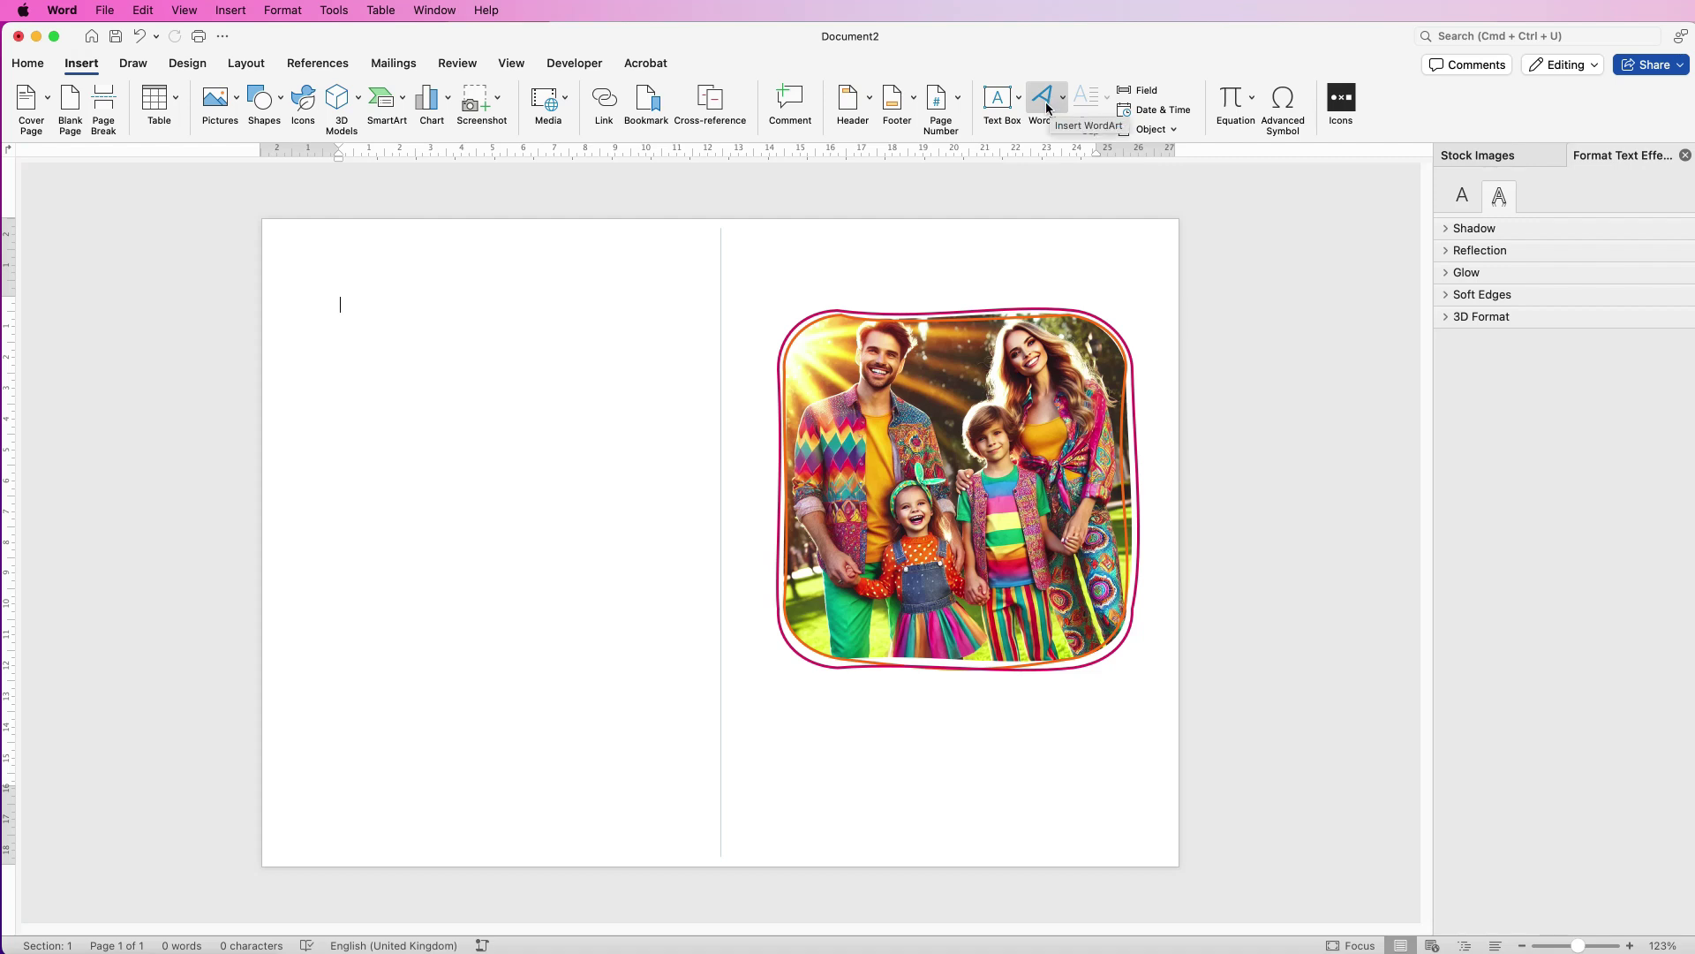
click(1019, 101)
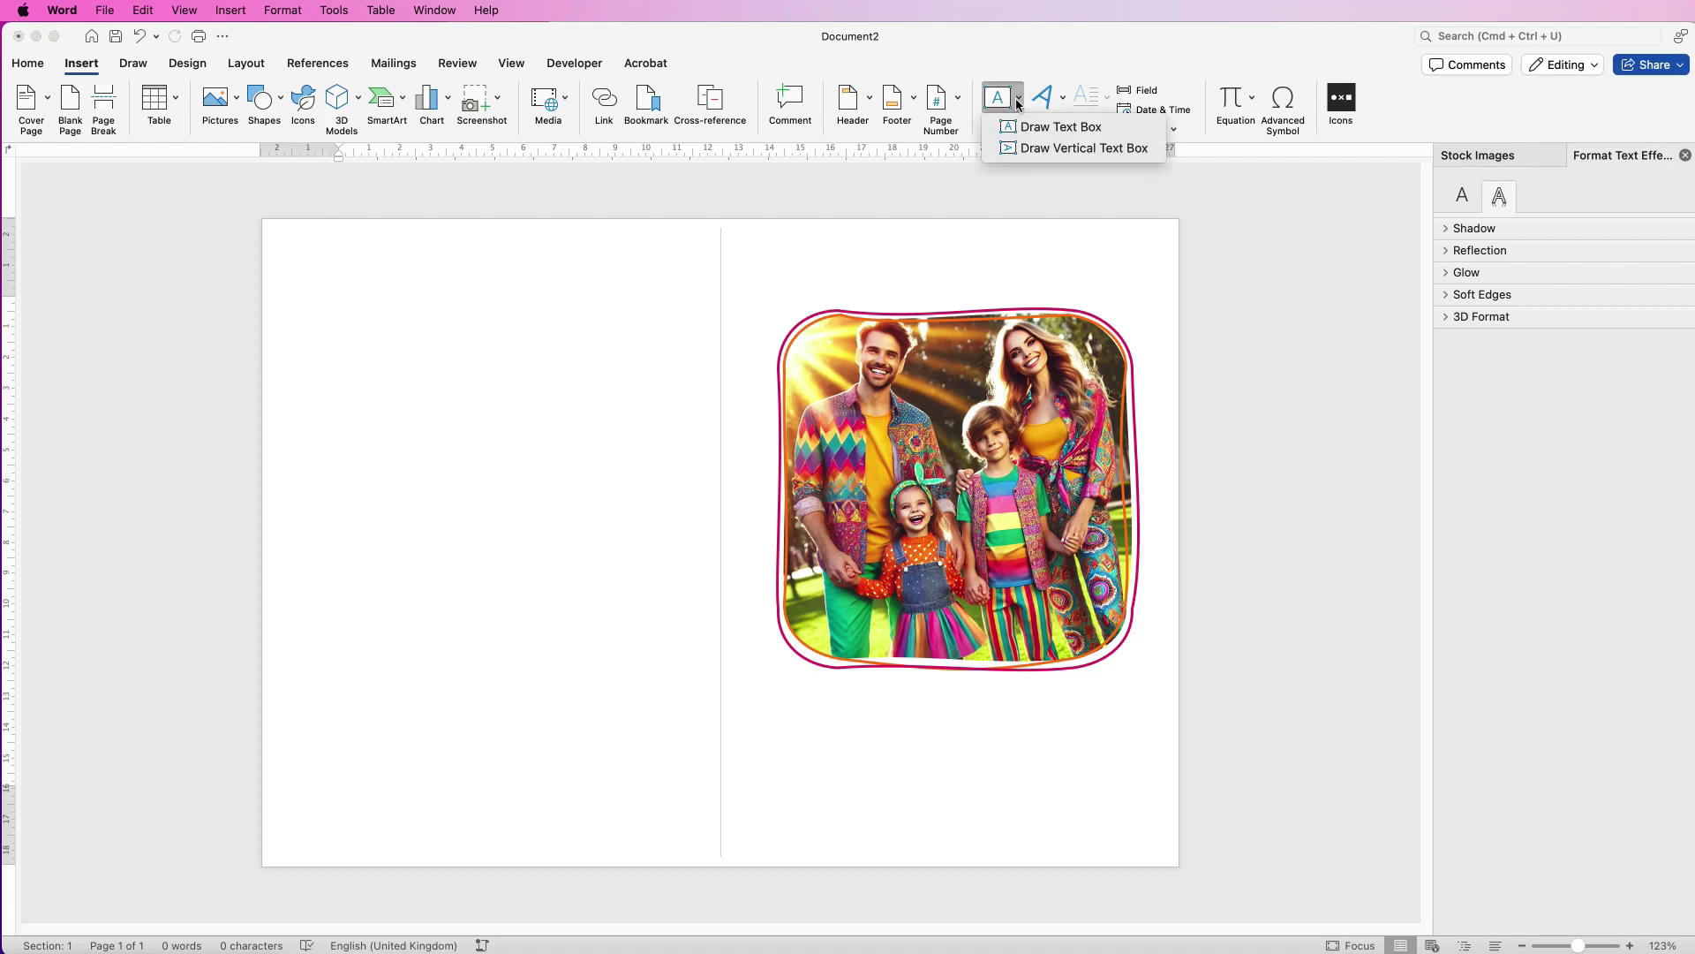
click(1037, 131)
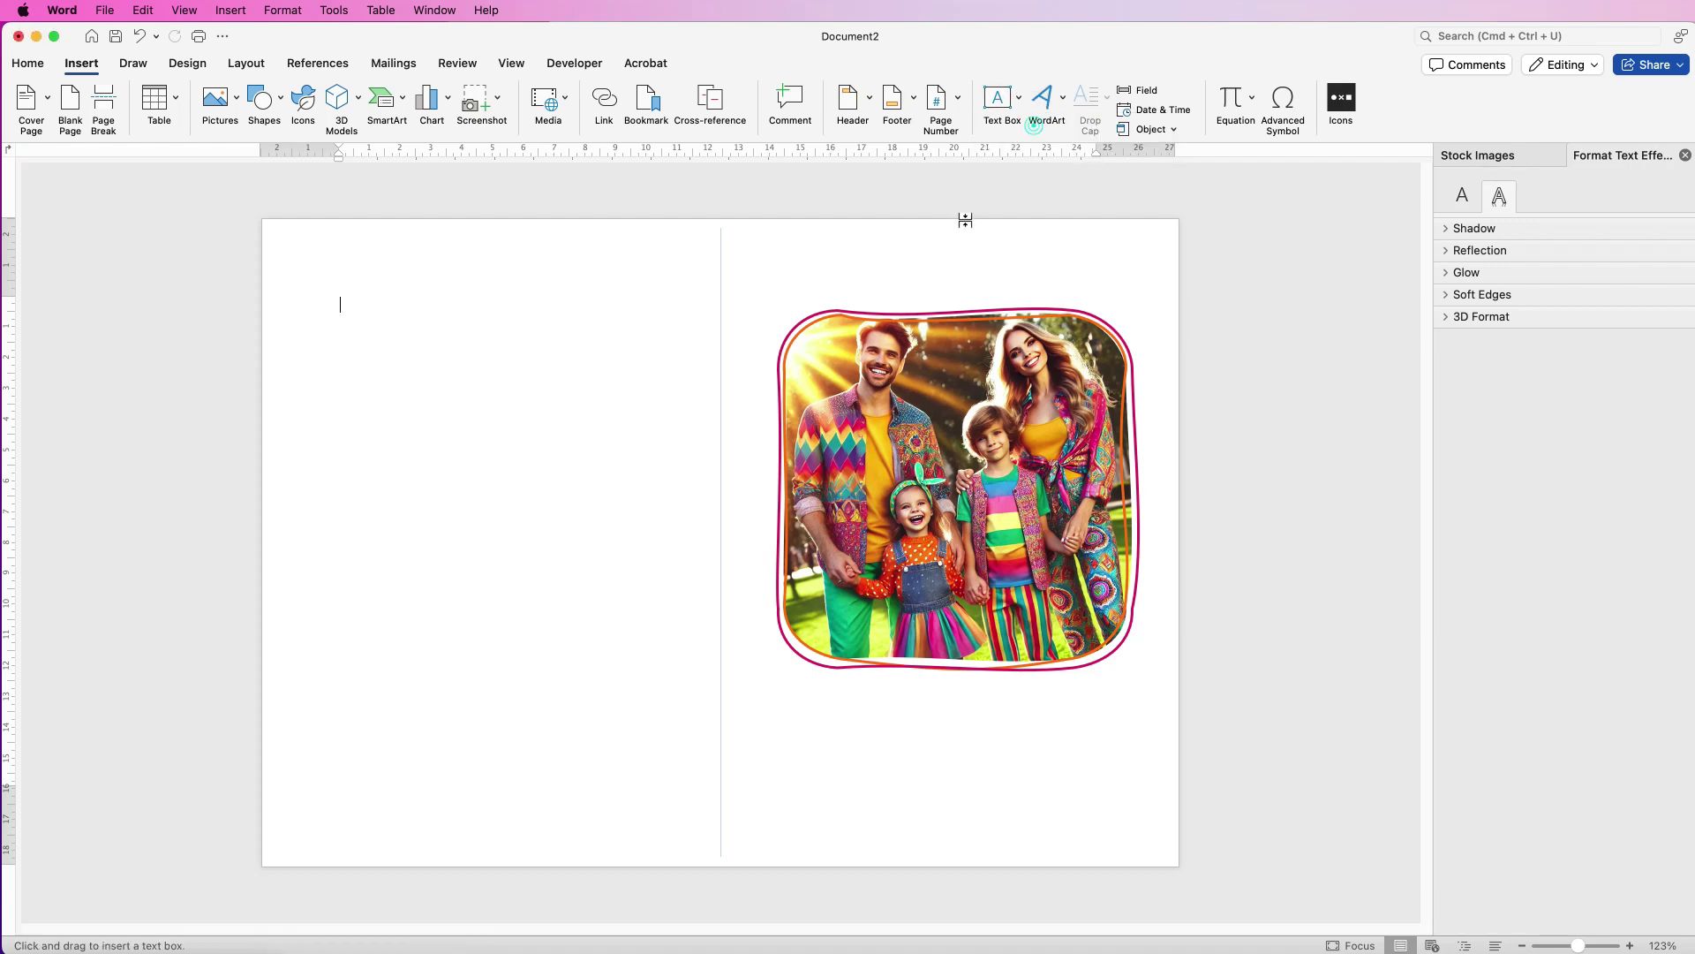
drag(792, 247, 903, 335)
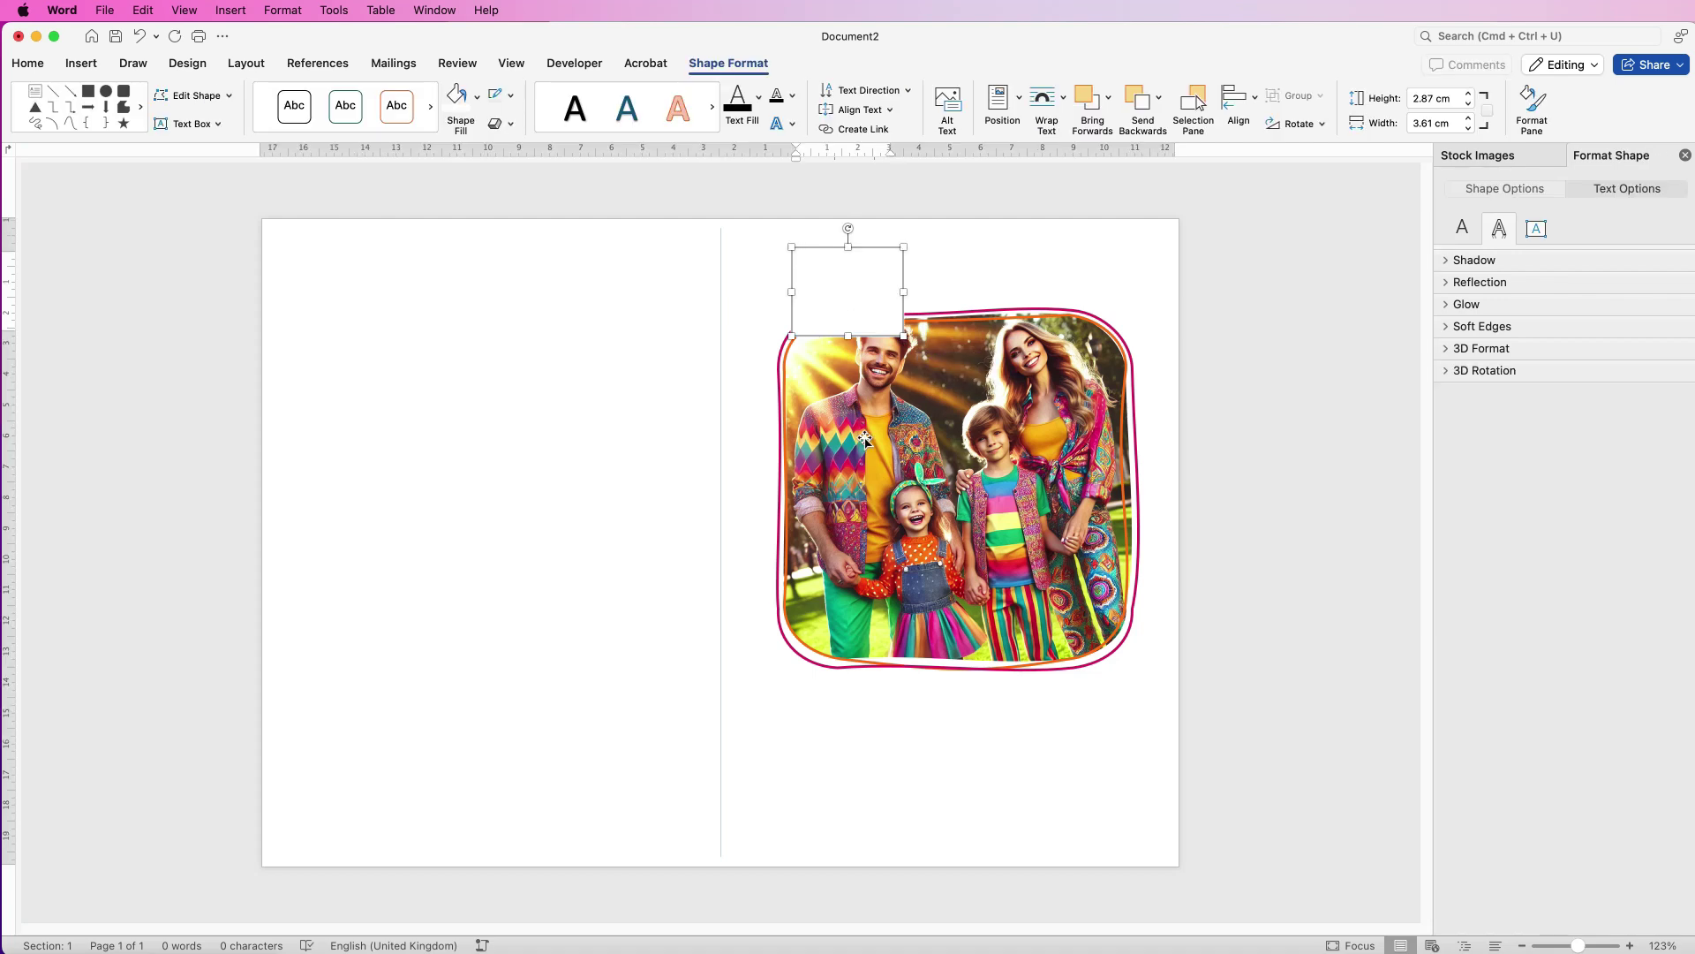
Bring up the finished card in Document1 to examine its multicoloured lettering, and move that window out of the way.
key(super+grave)
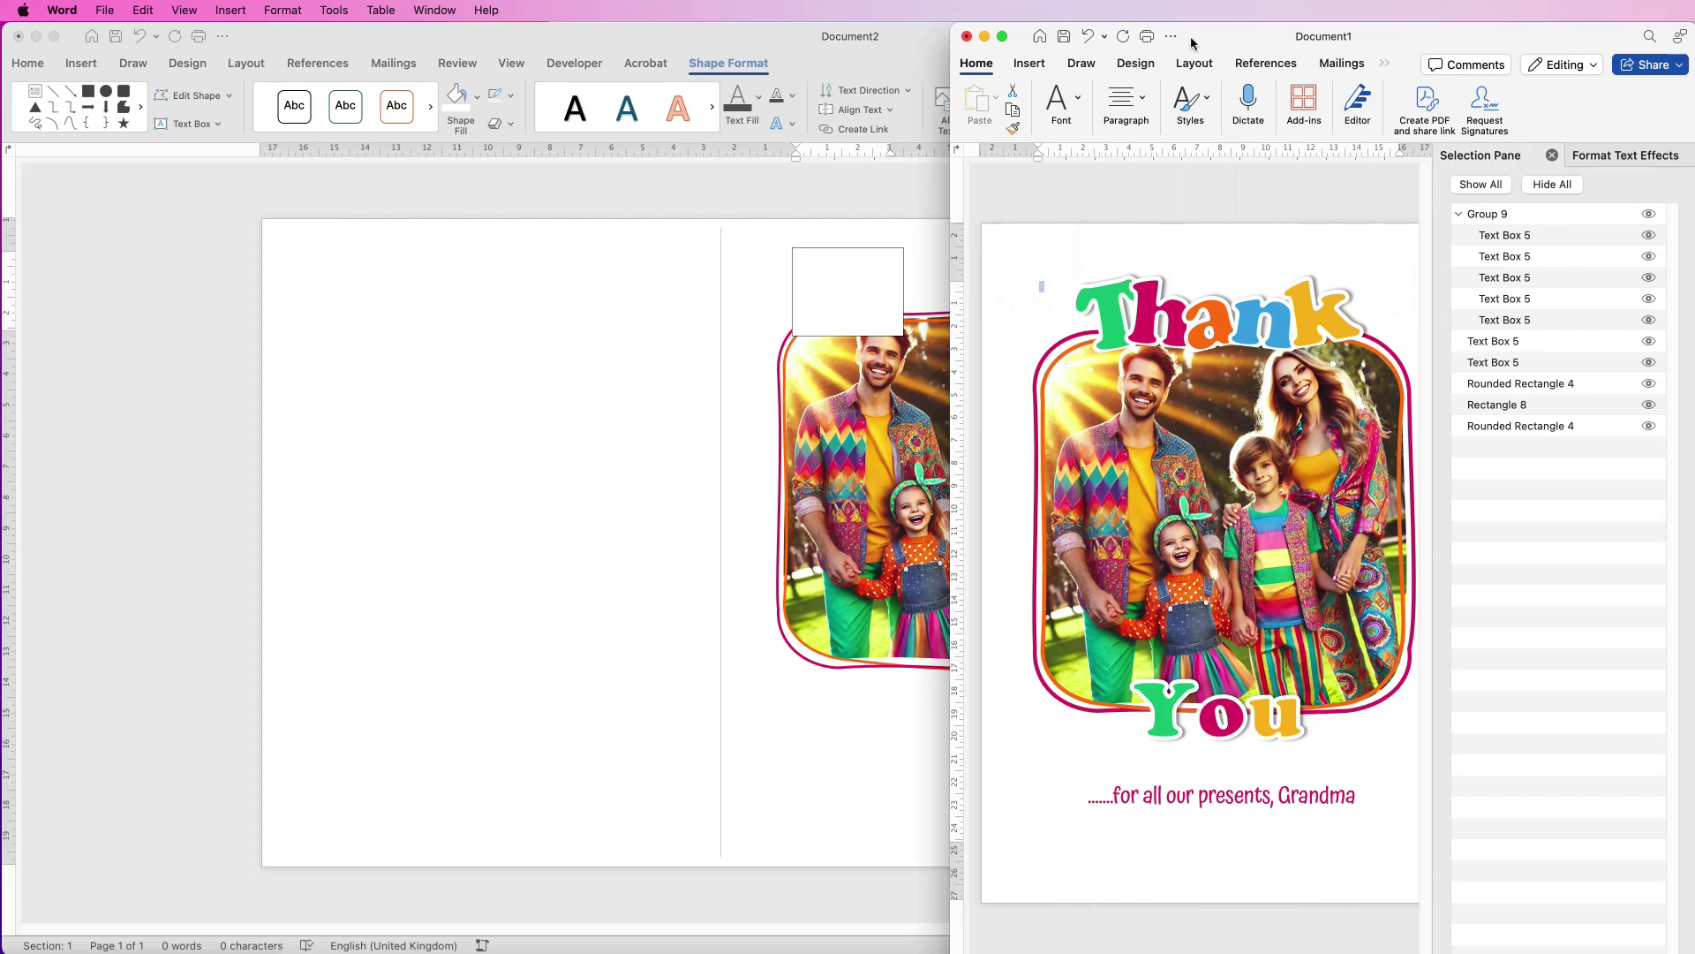
drag(1191, 43, 1122, 44)
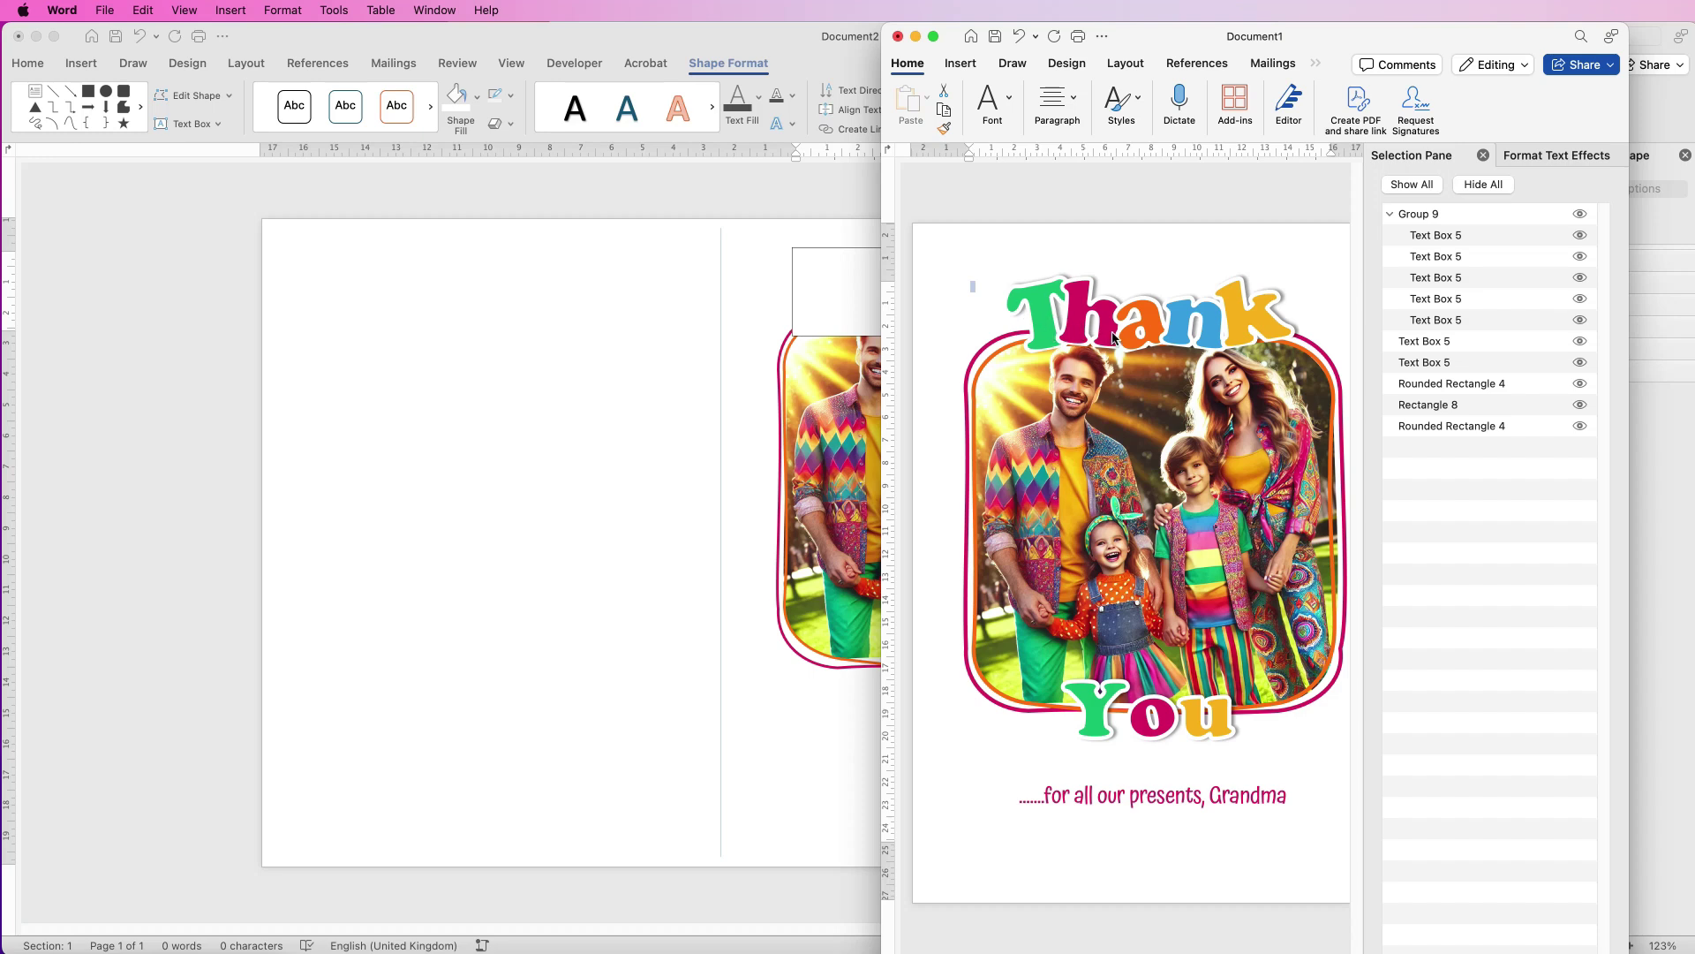
drag(1138, 44, 1694, 44)
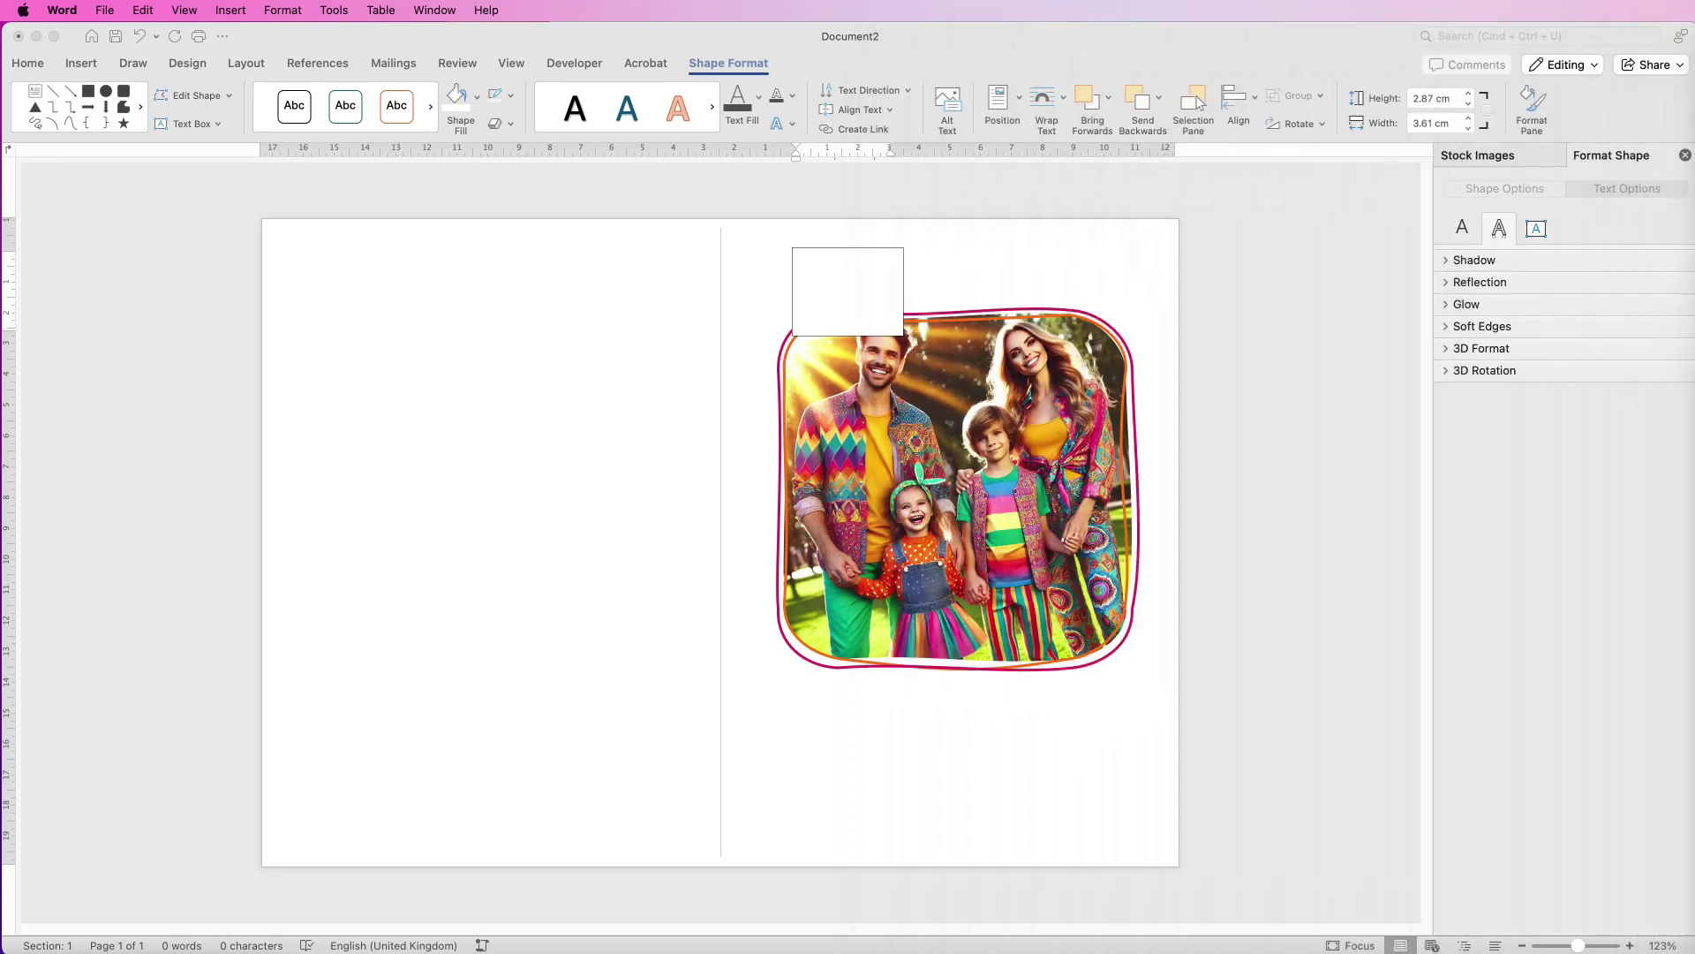
Enter the letter T in the text box and format it in bold Cooper at 120 pt.
click(839, 264)
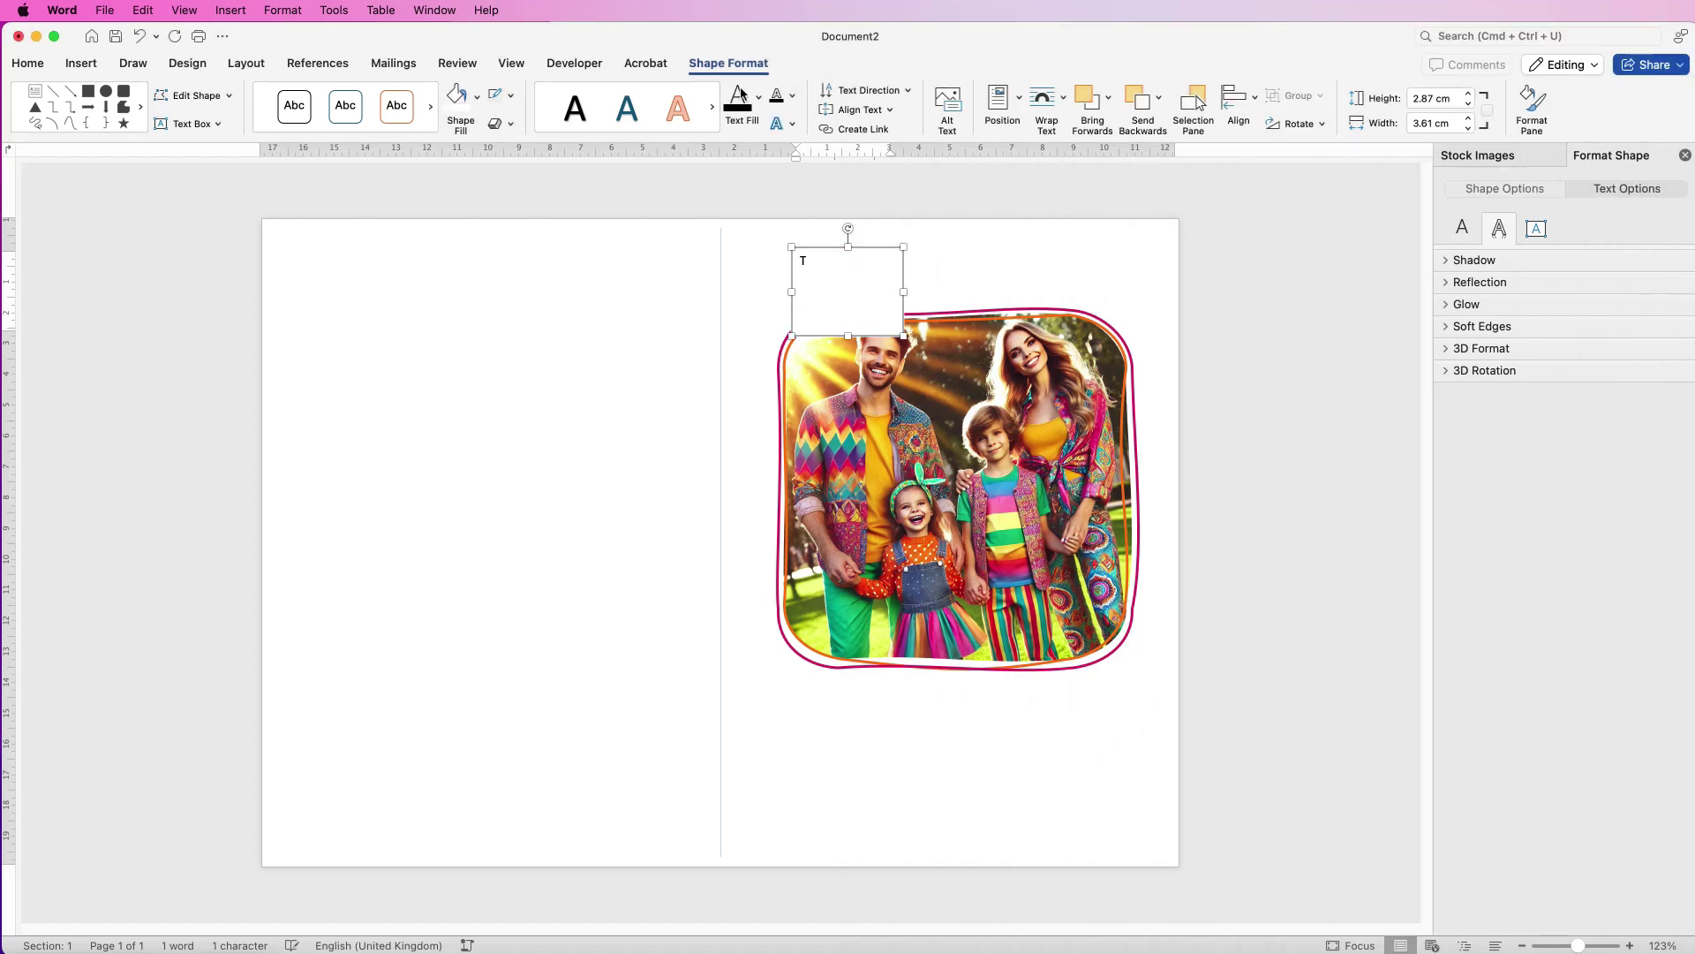
double_click(810, 260)
click(28, 64)
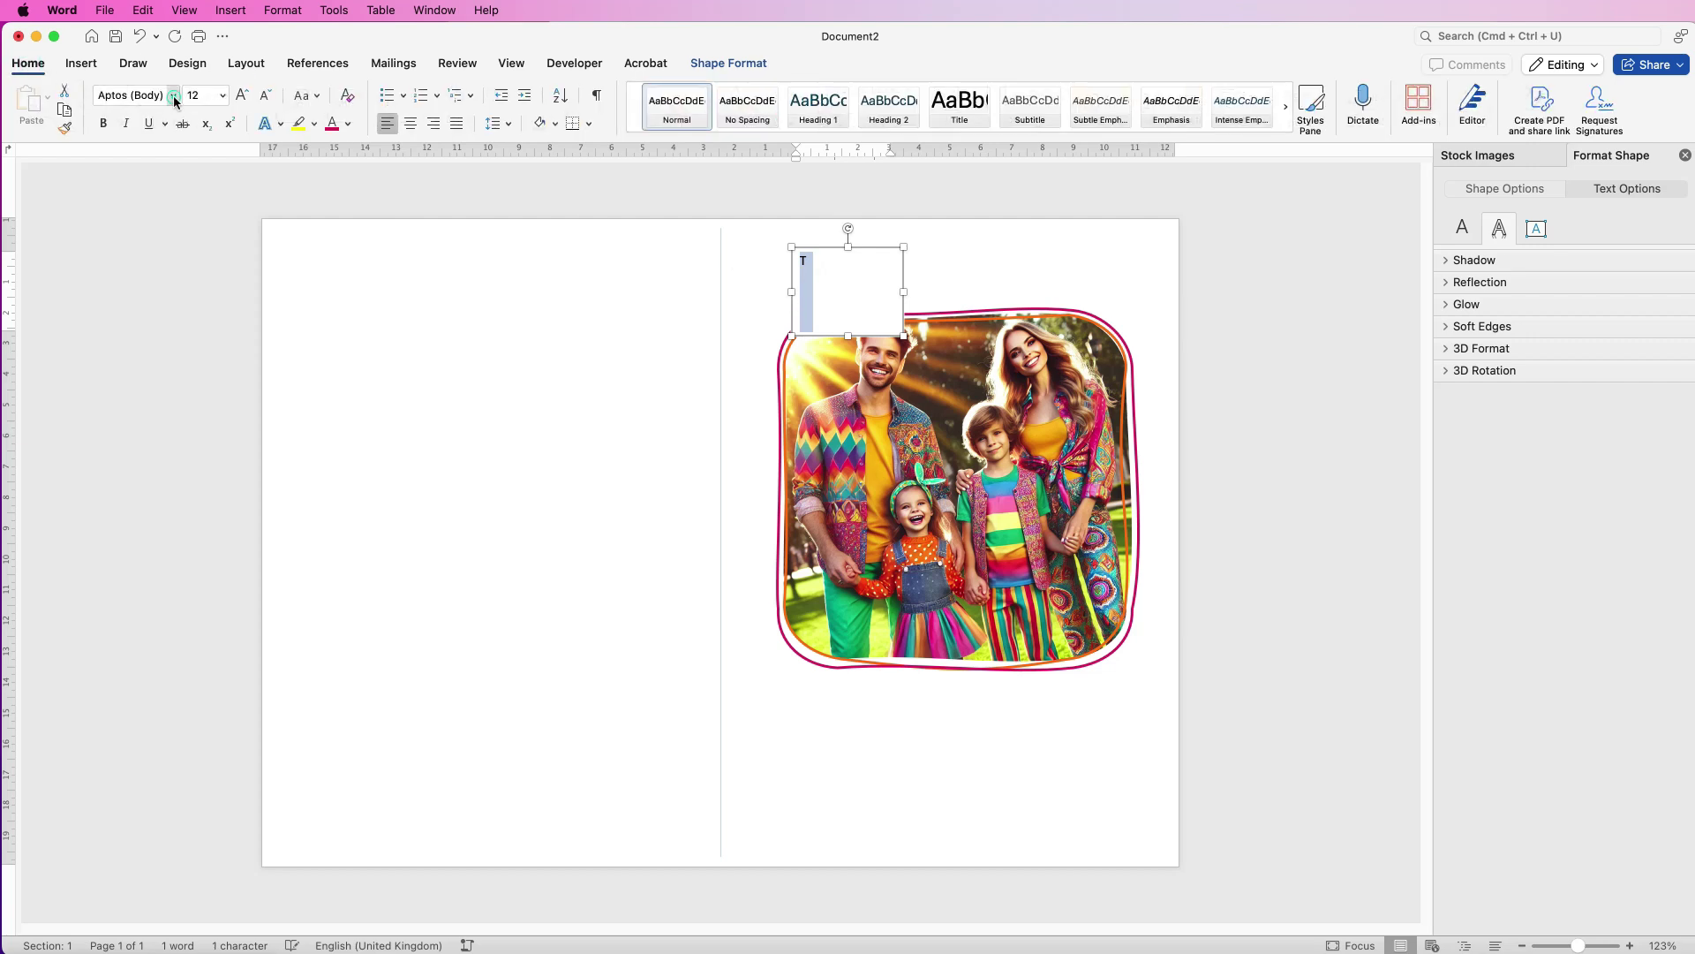
click(174, 96)
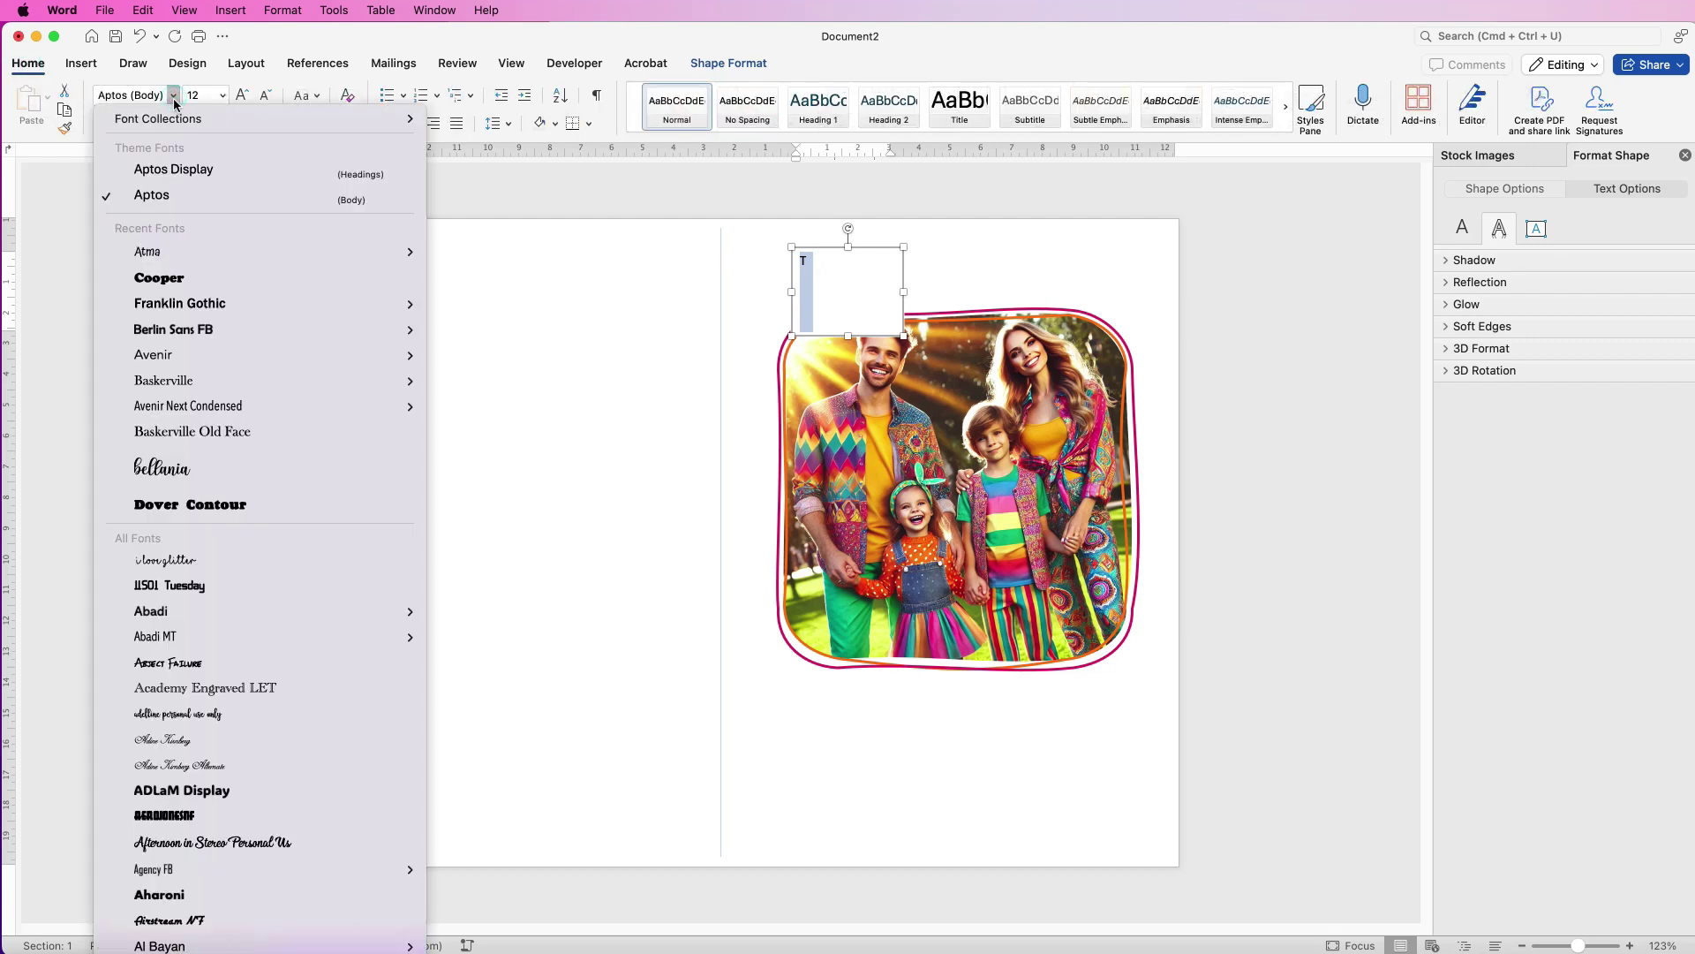
click(163, 281)
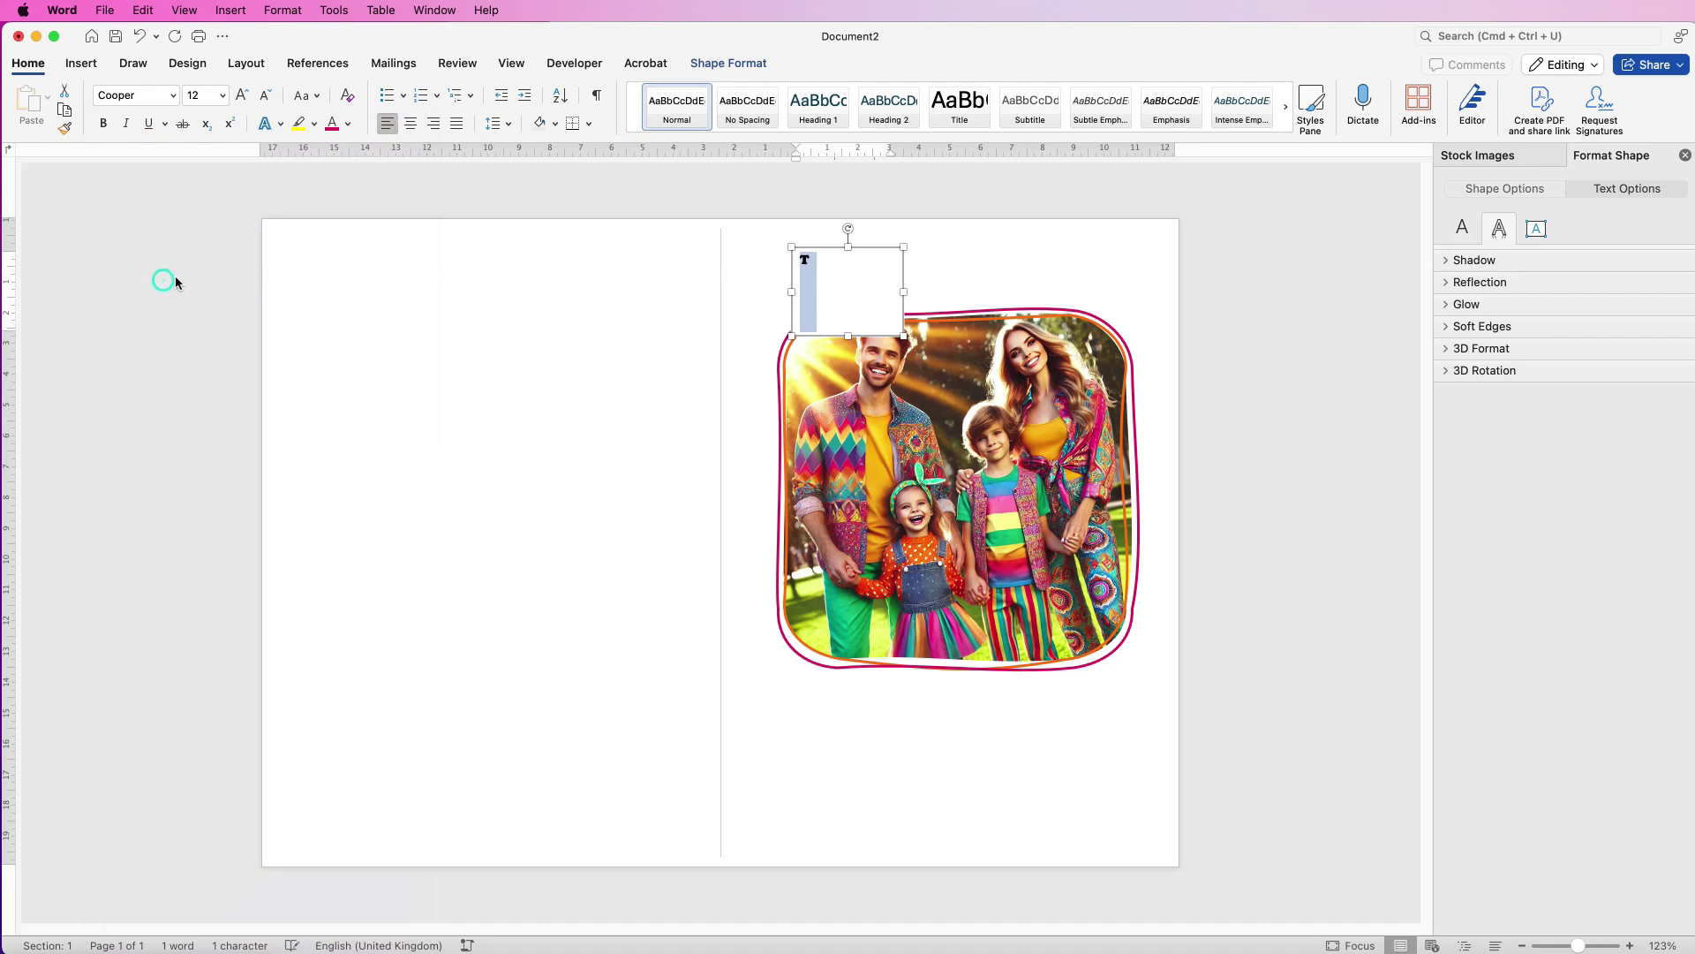
click(103, 123)
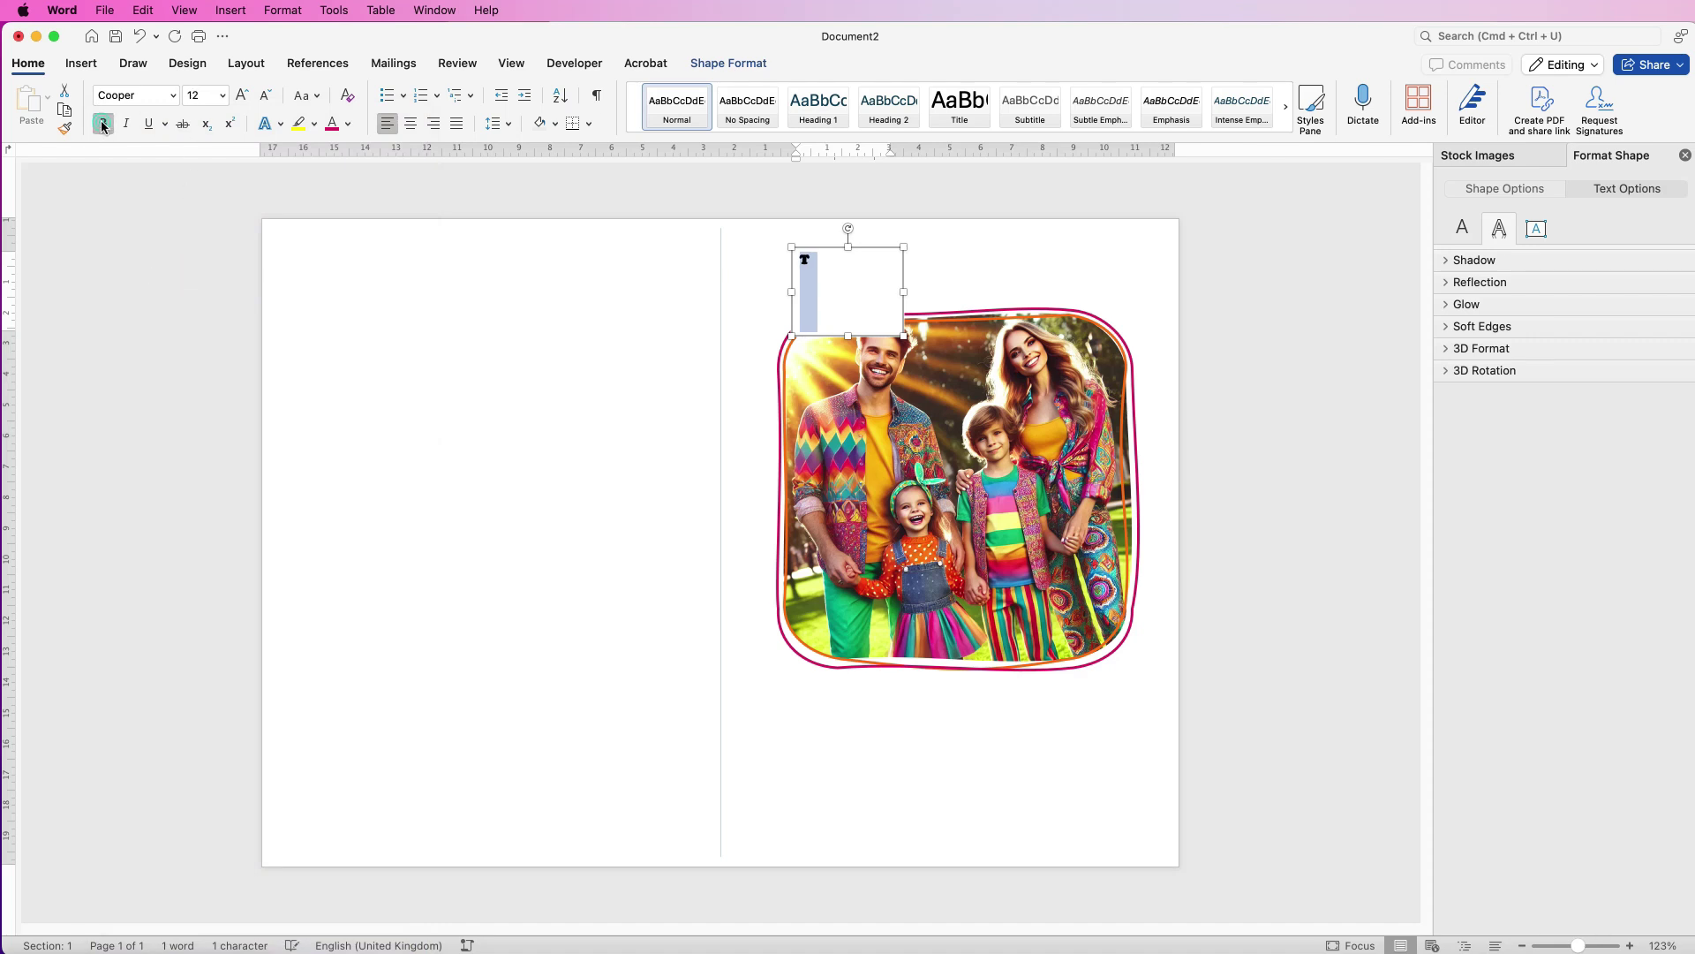
click(198, 94)
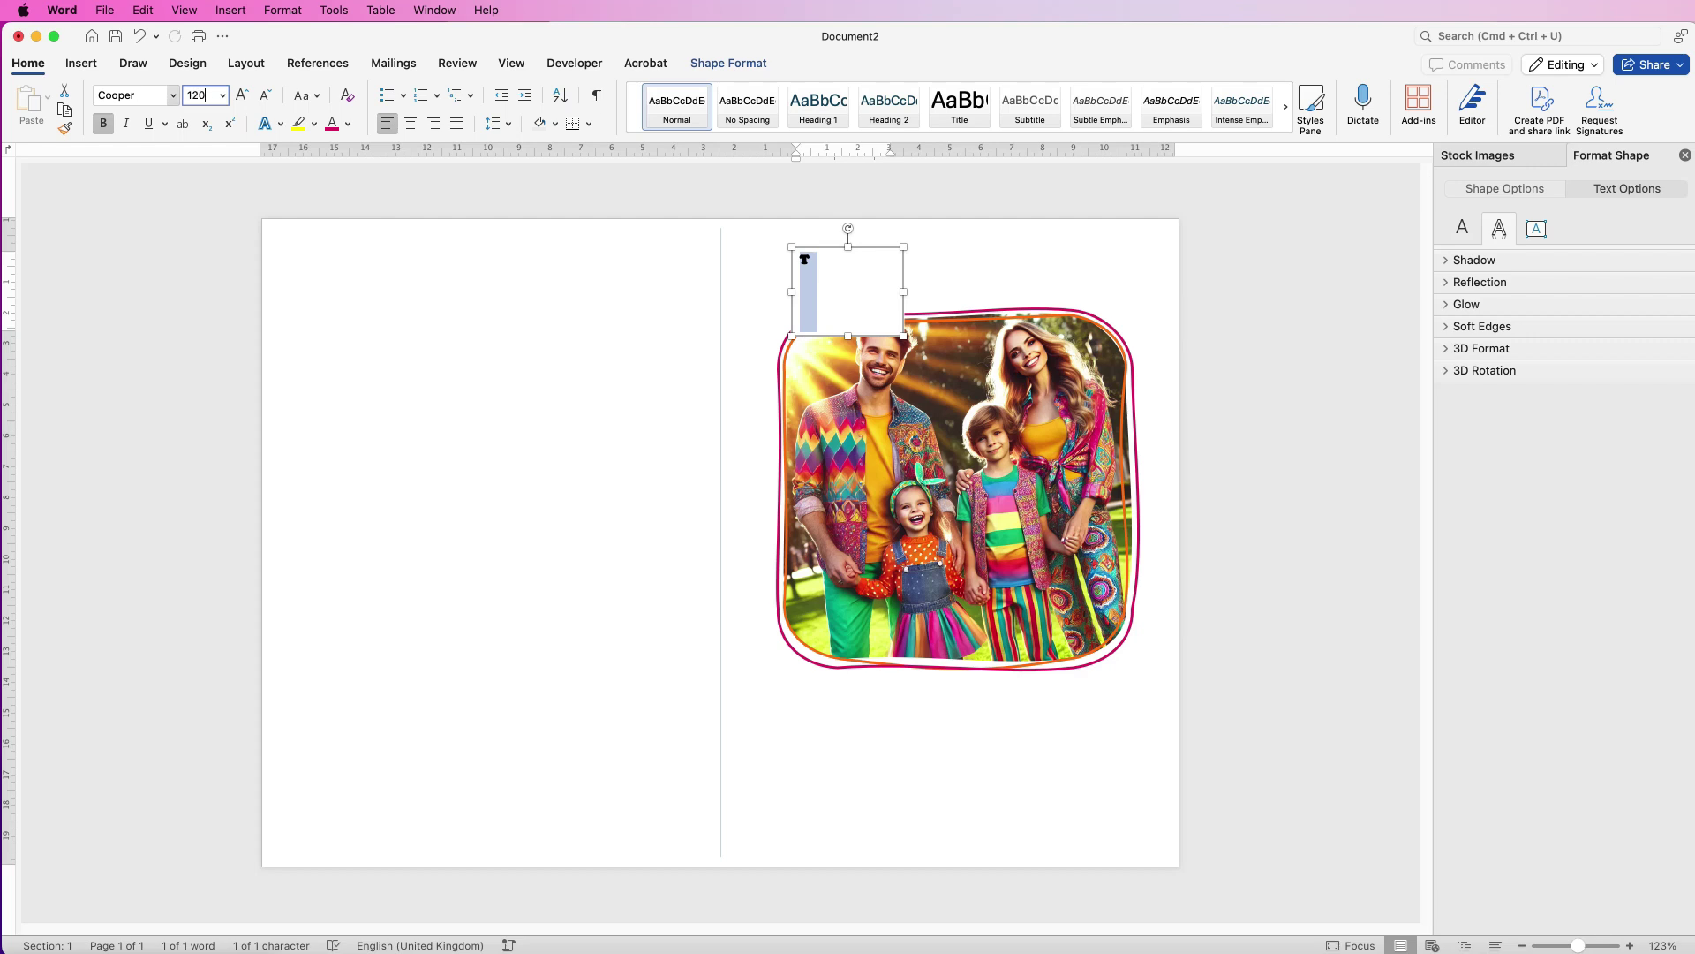
key(Return)
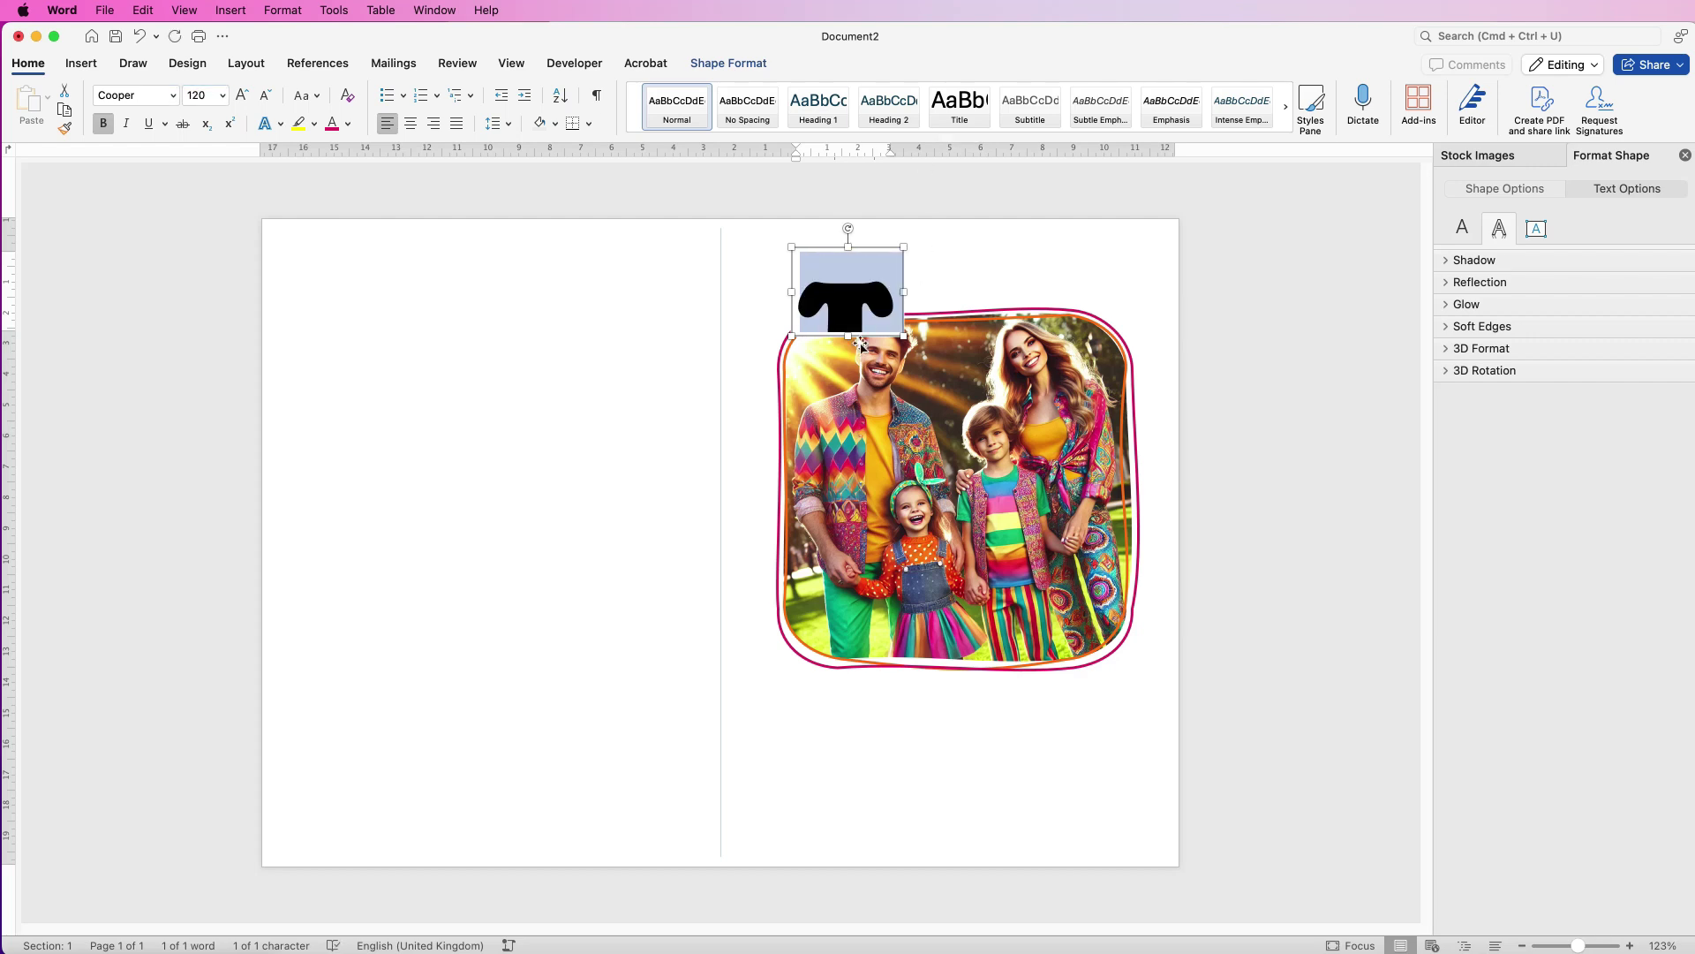
Extend the text box downward to a height of about 4.78 cm and colour the T with the recent green.
drag(847, 335, 848, 397)
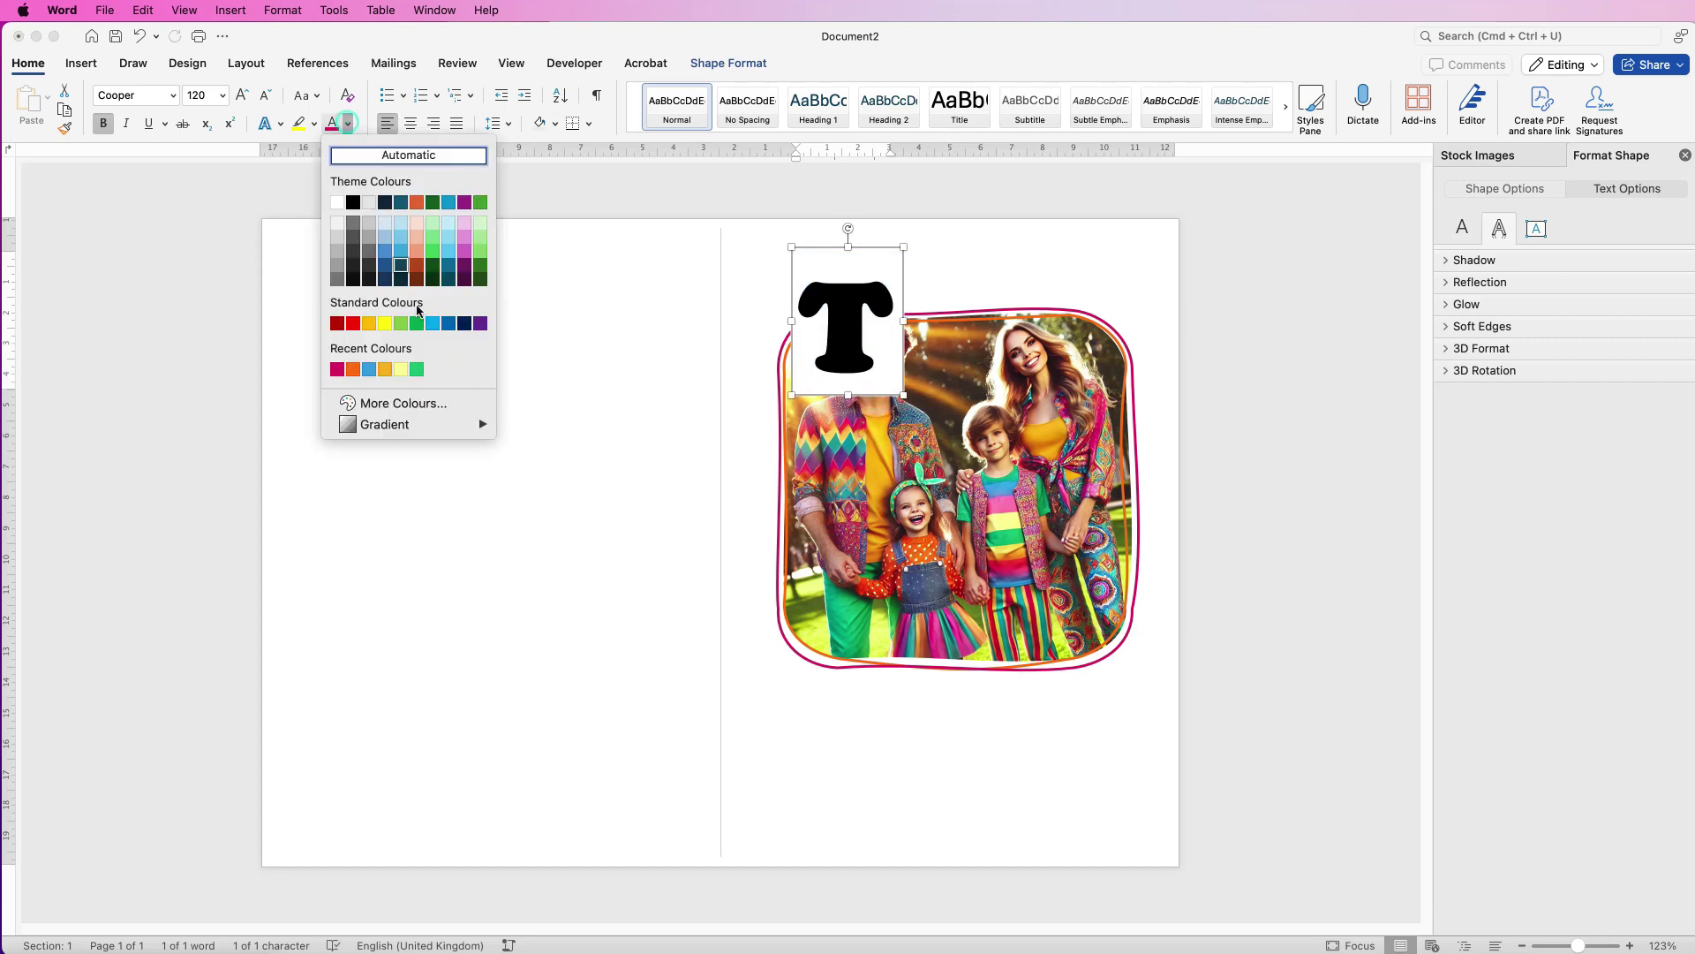
click(417, 369)
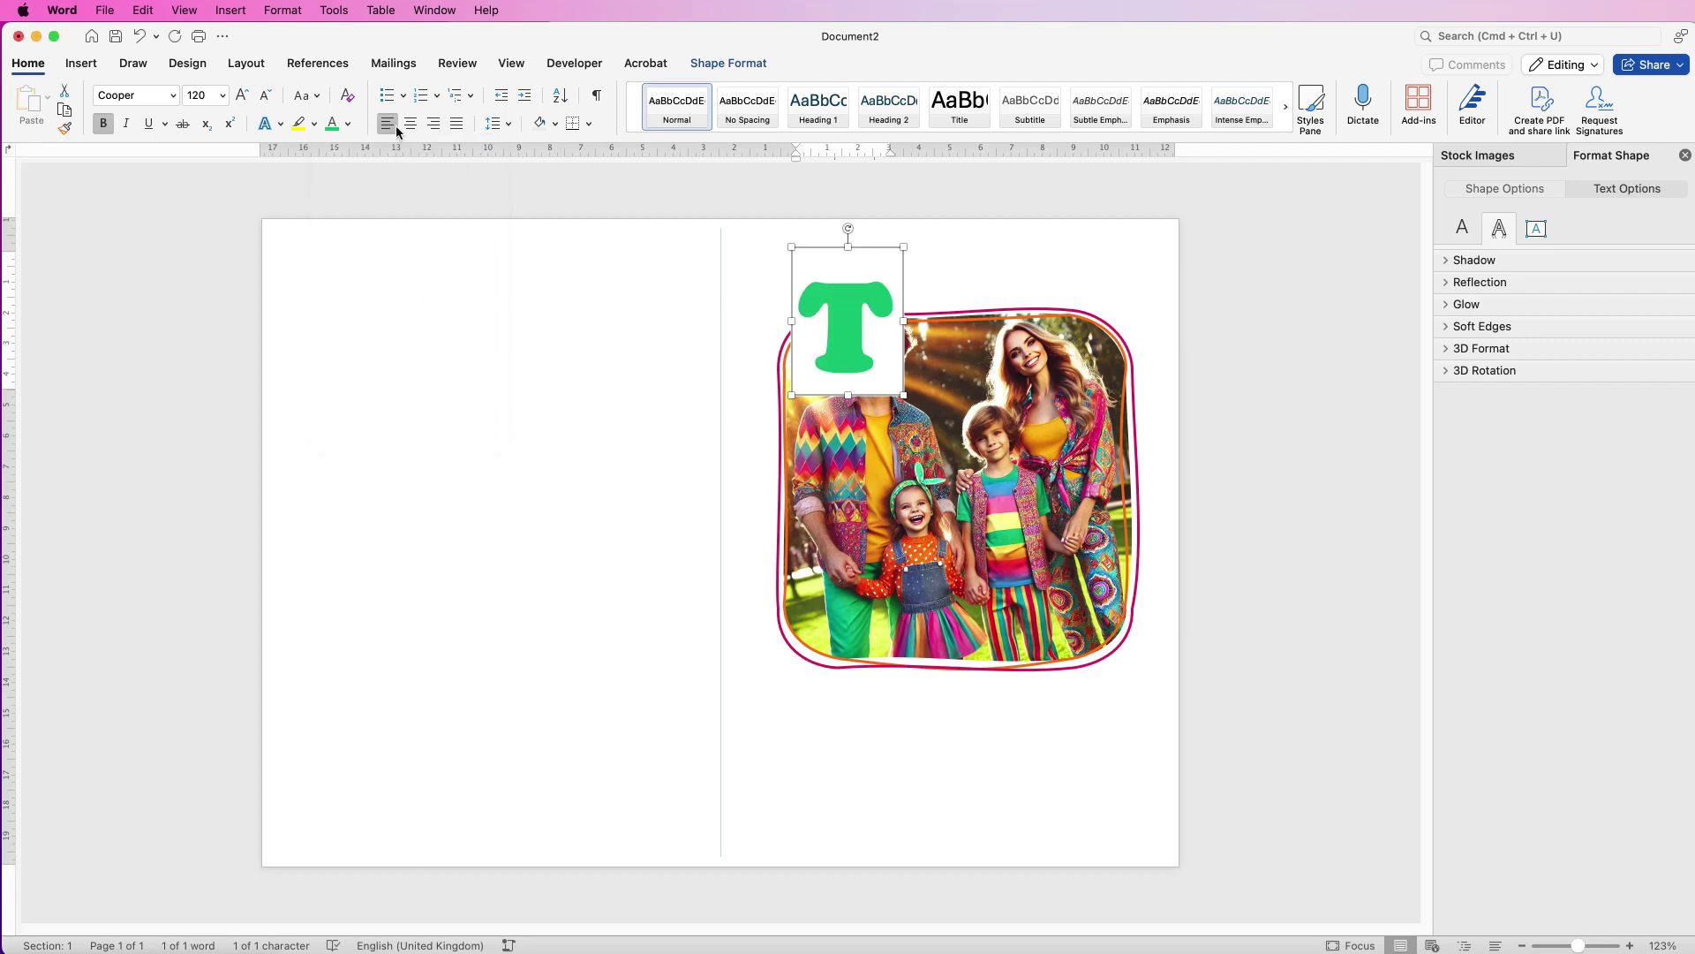
click(950, 270)
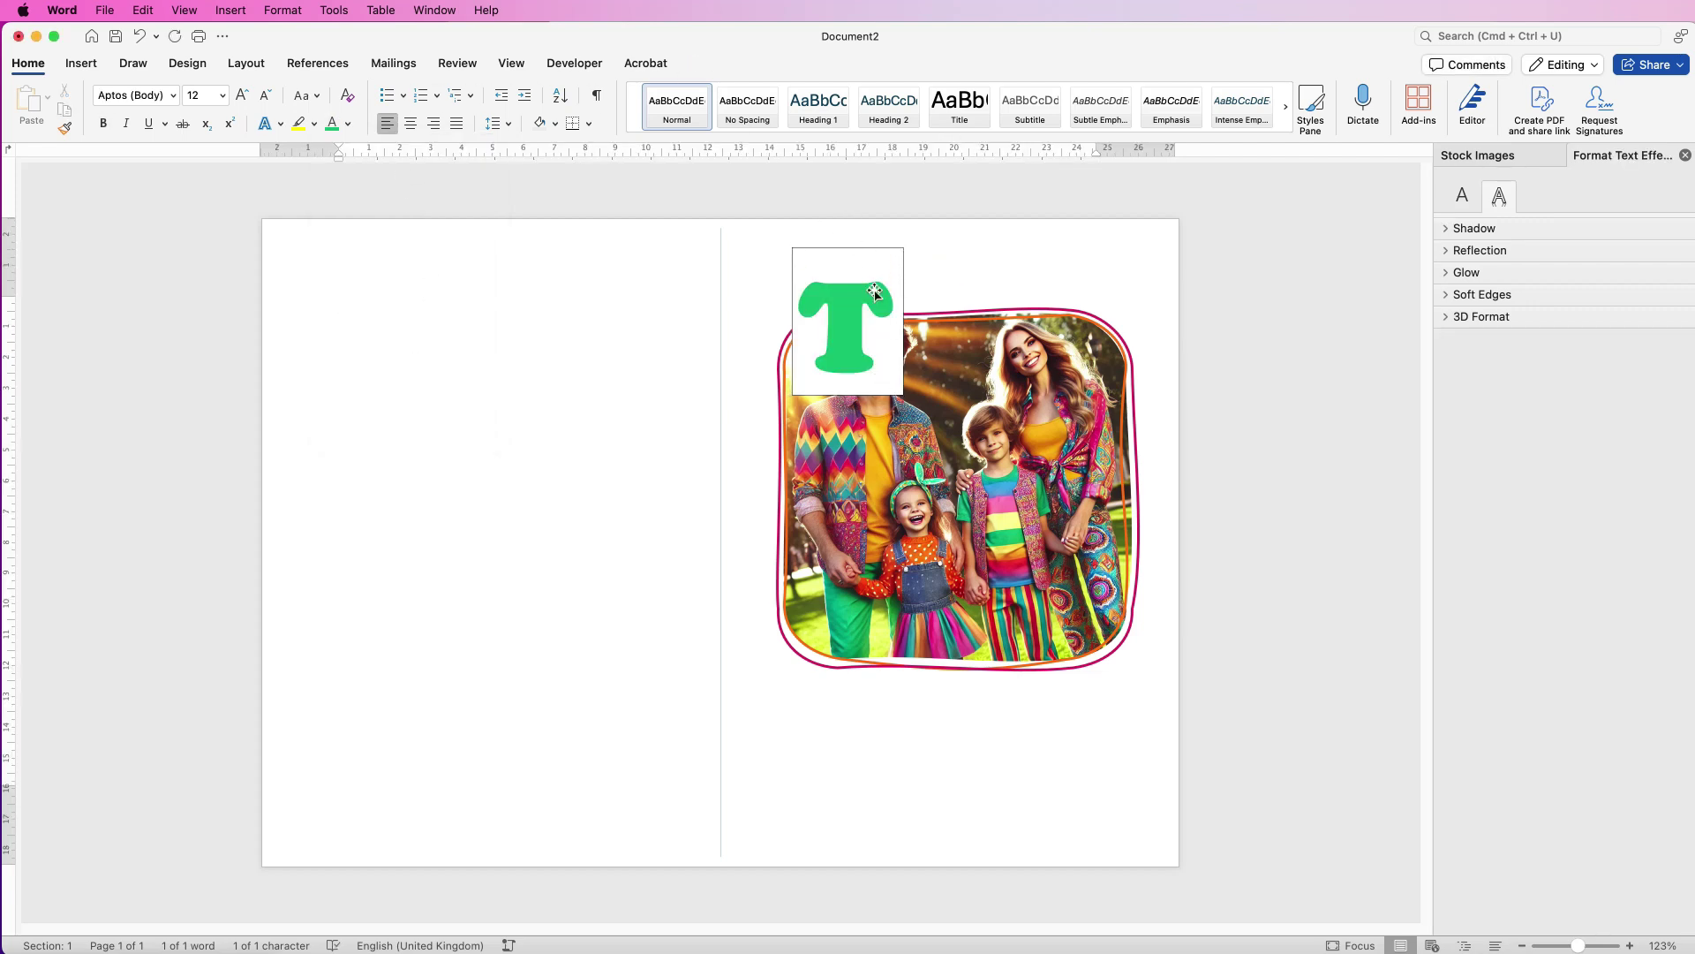
Remove the outline and the fill from the text box holding the T.
click(853, 333)
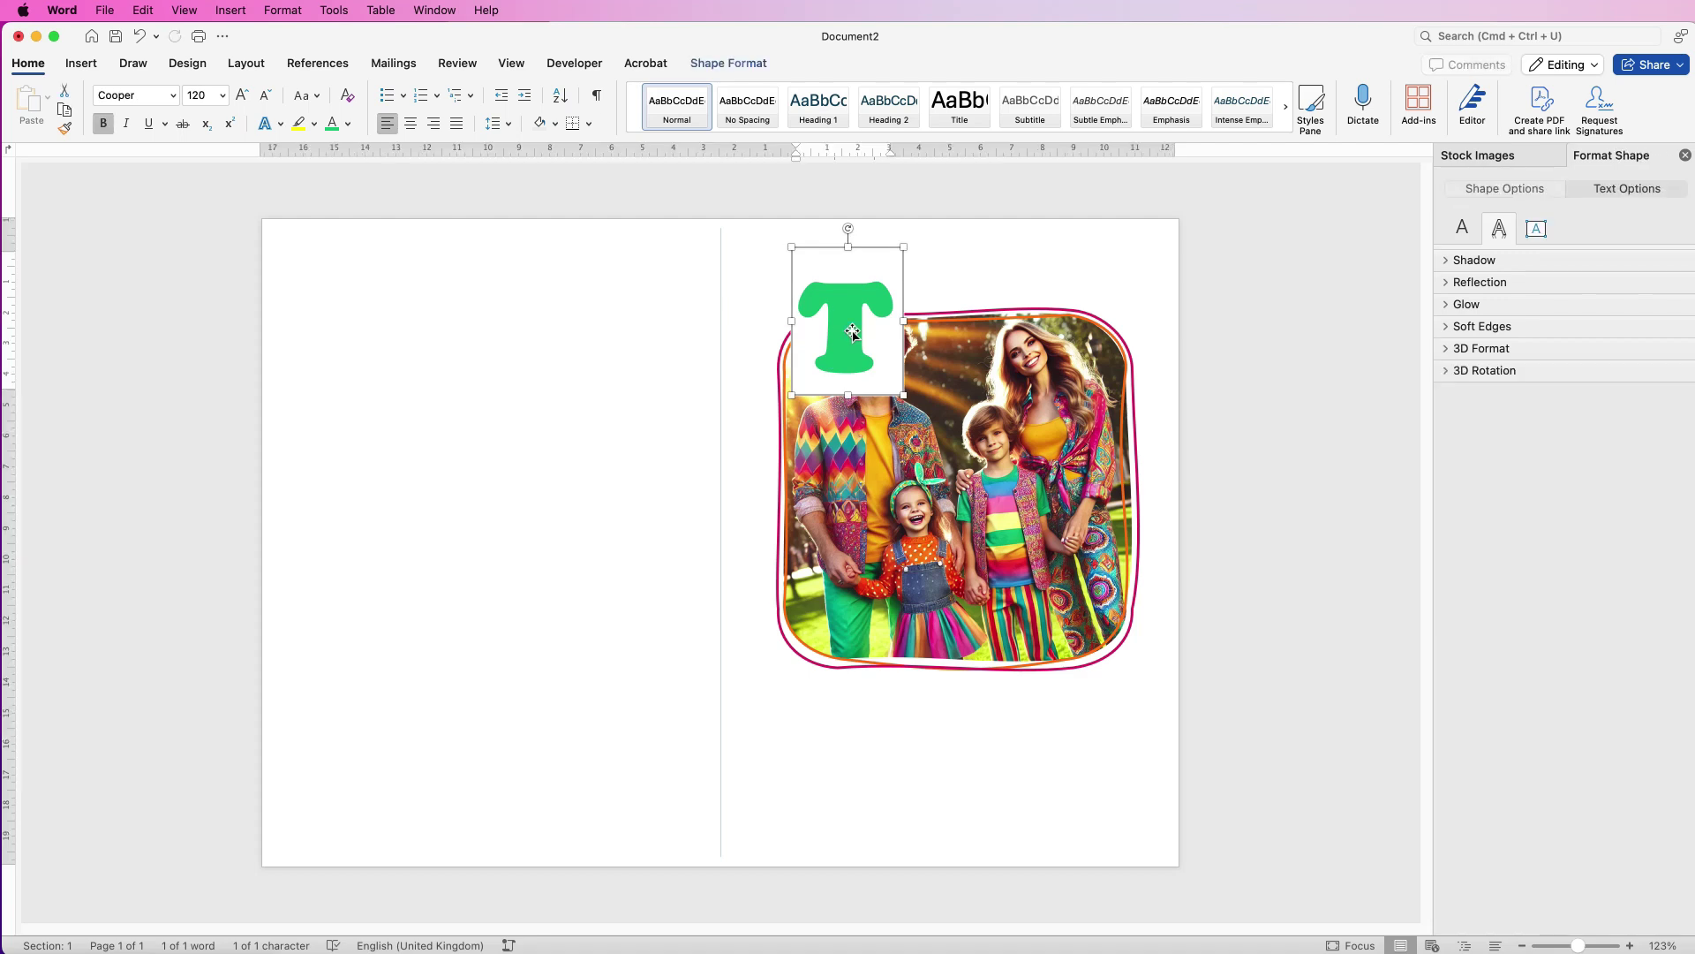
click(740, 62)
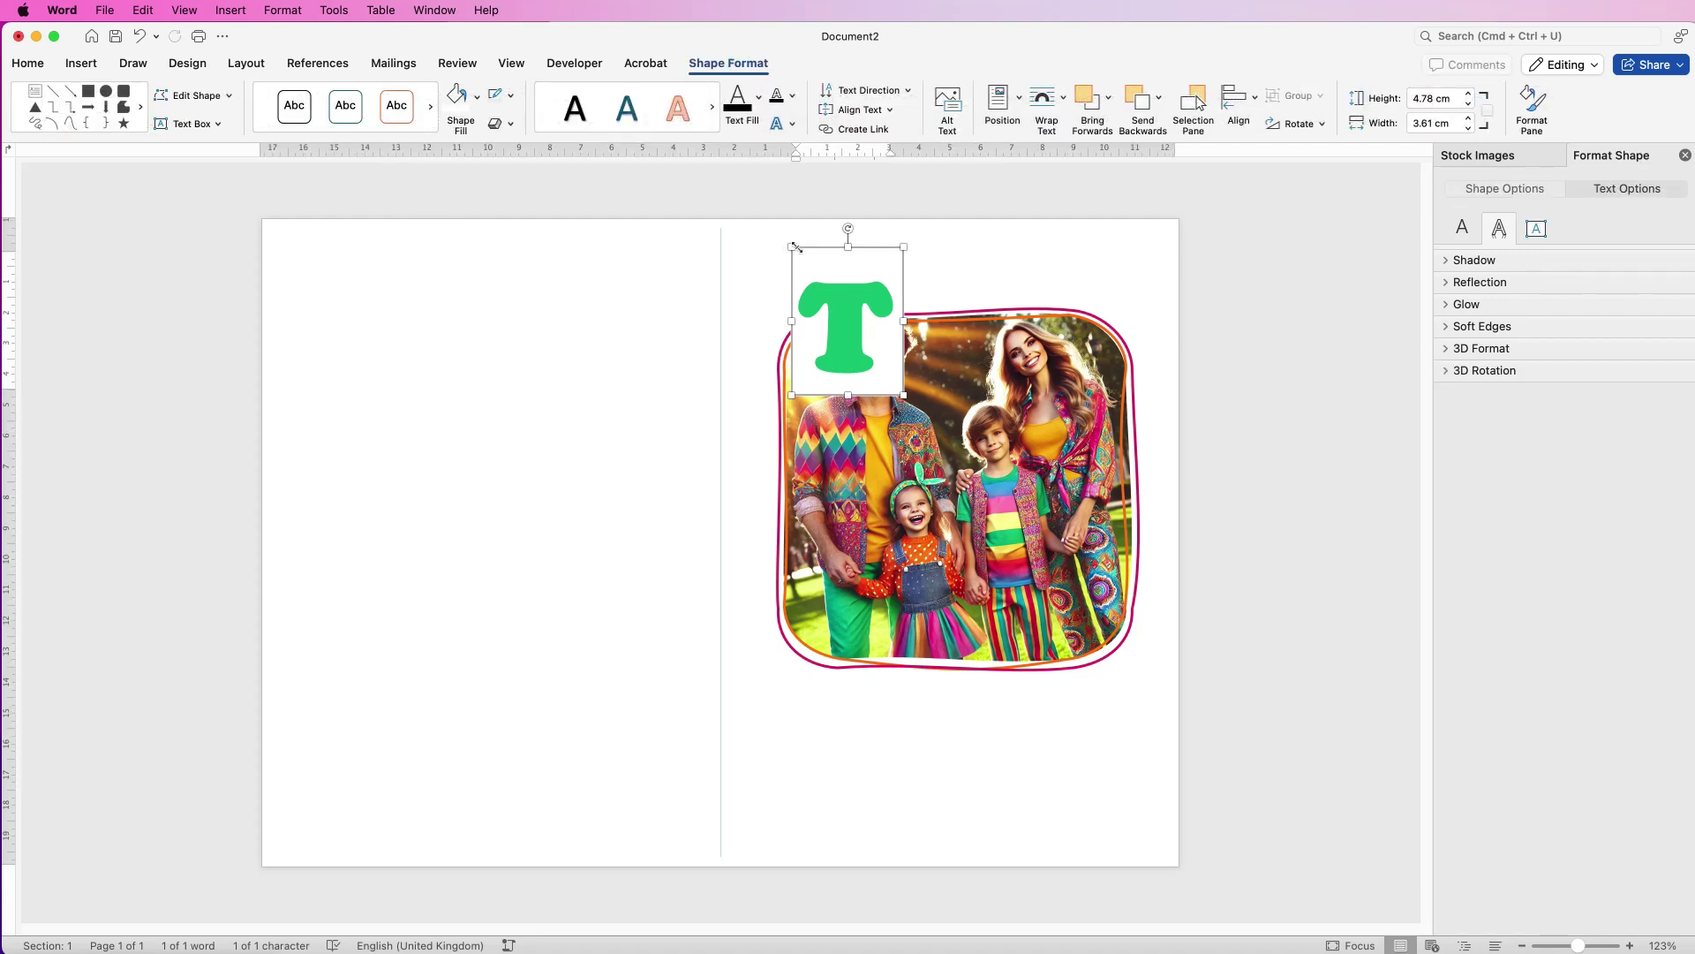
click(509, 96)
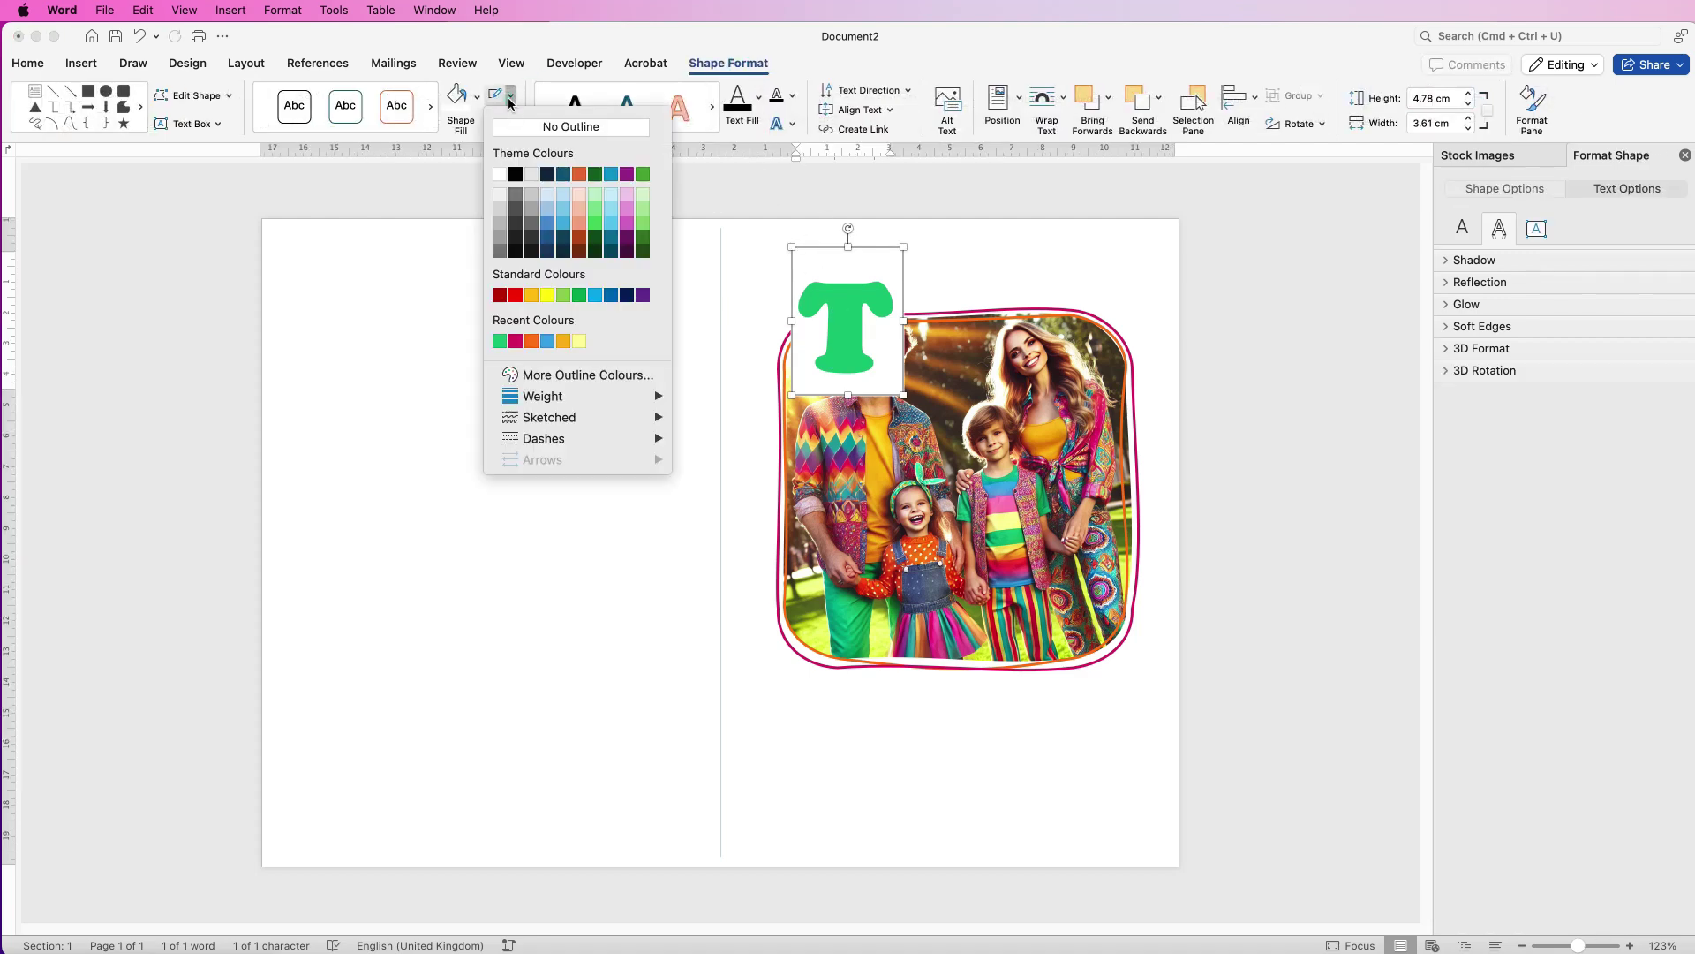
click(512, 131)
click(475, 97)
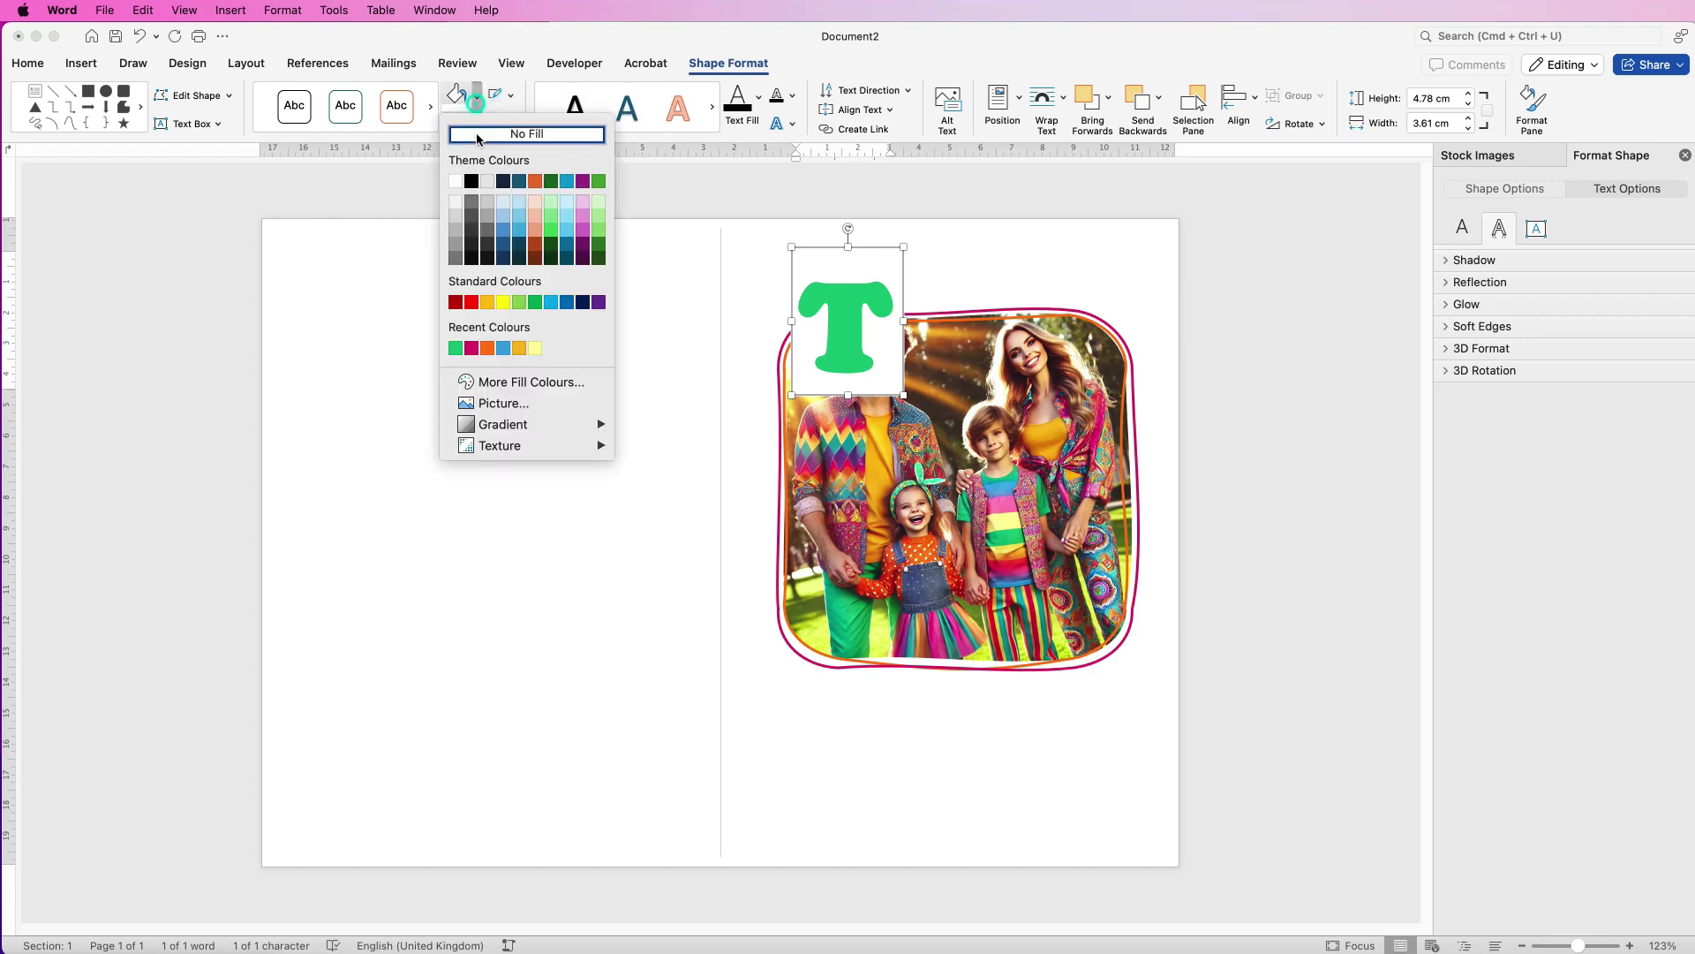
click(477, 136)
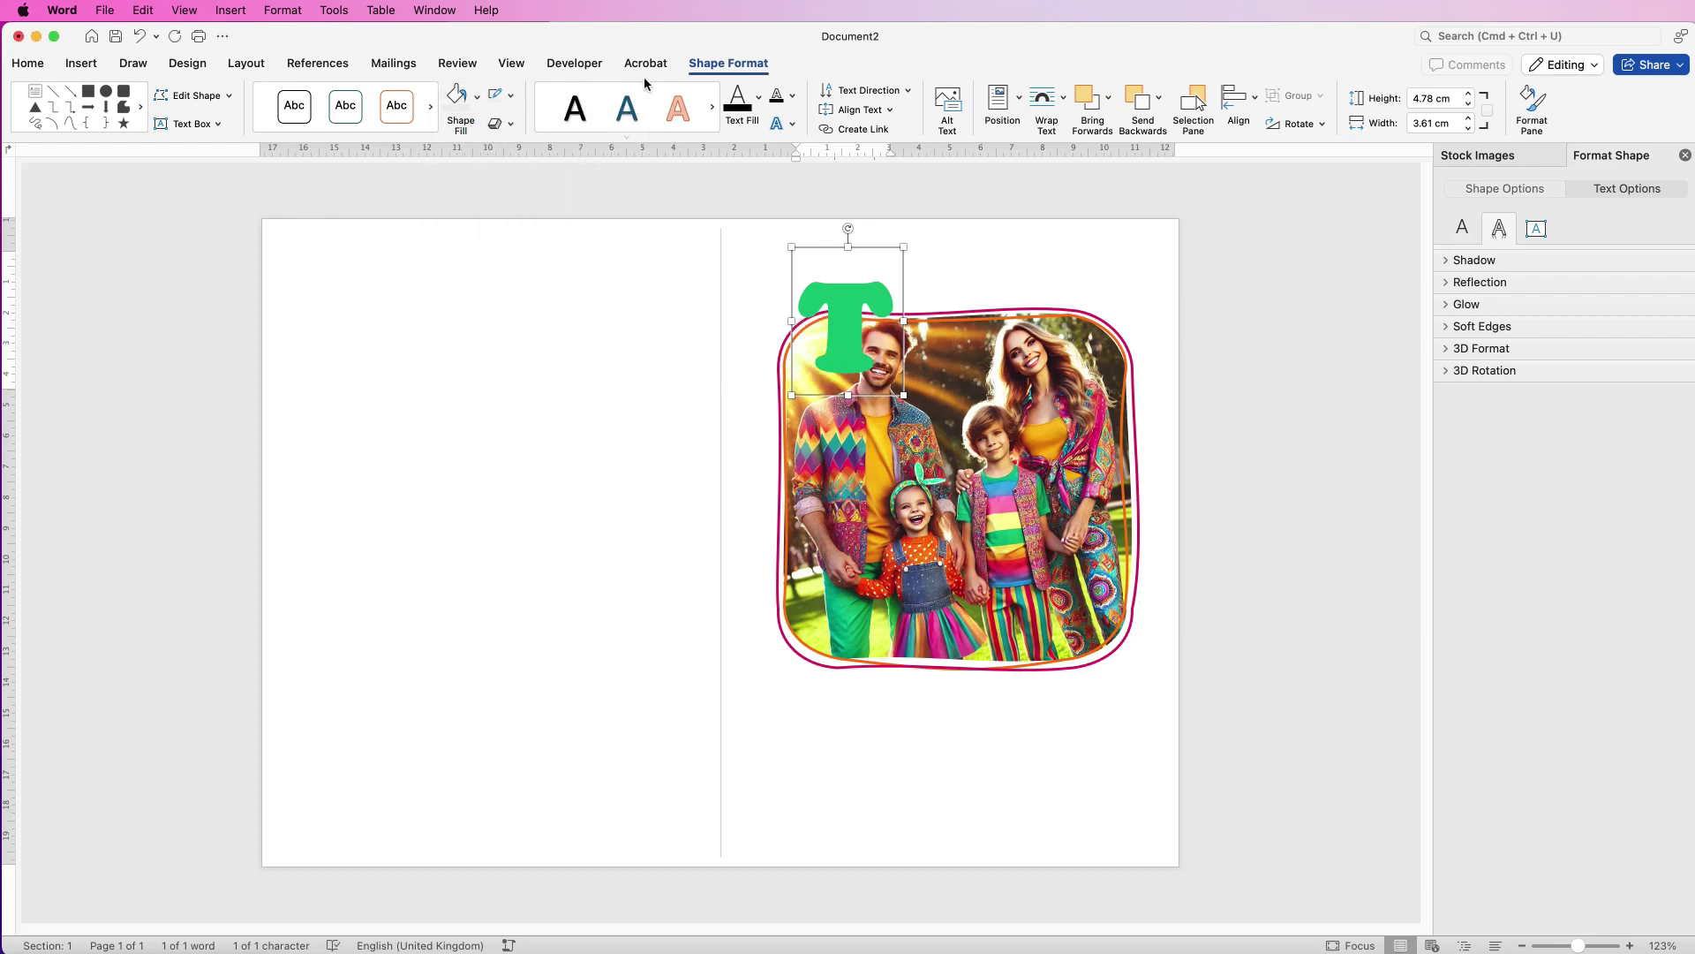
Give the letter T a solid white text outline with a width of 4.5 pt.
click(792, 99)
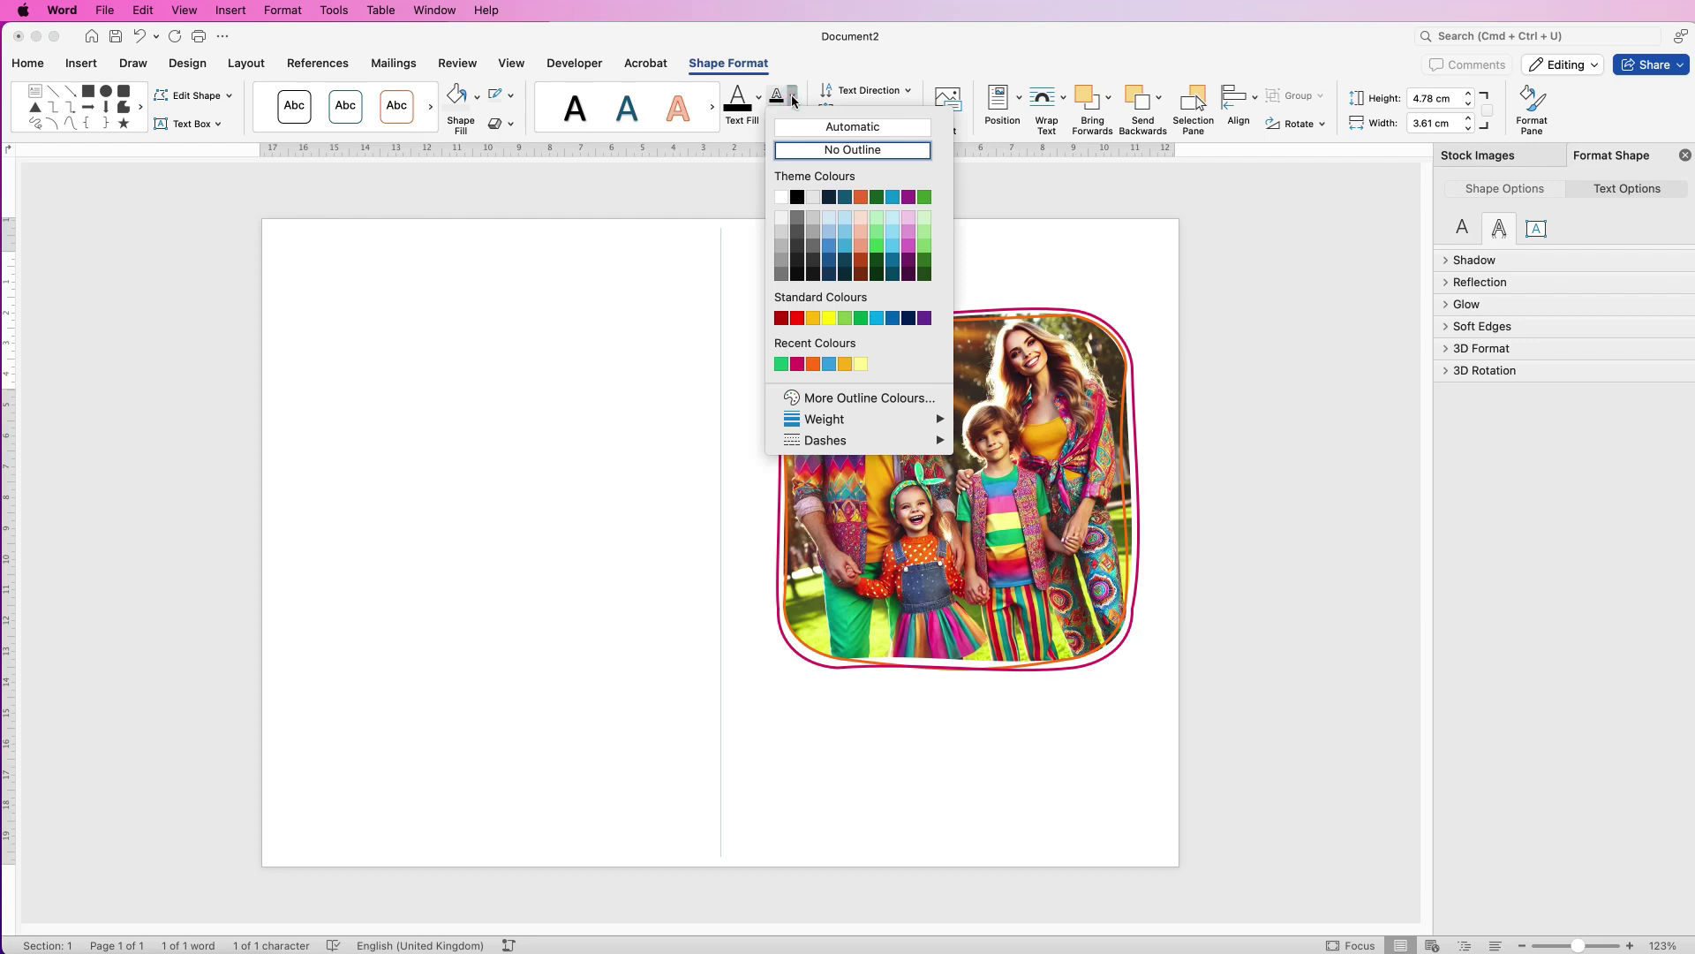
click(792, 99)
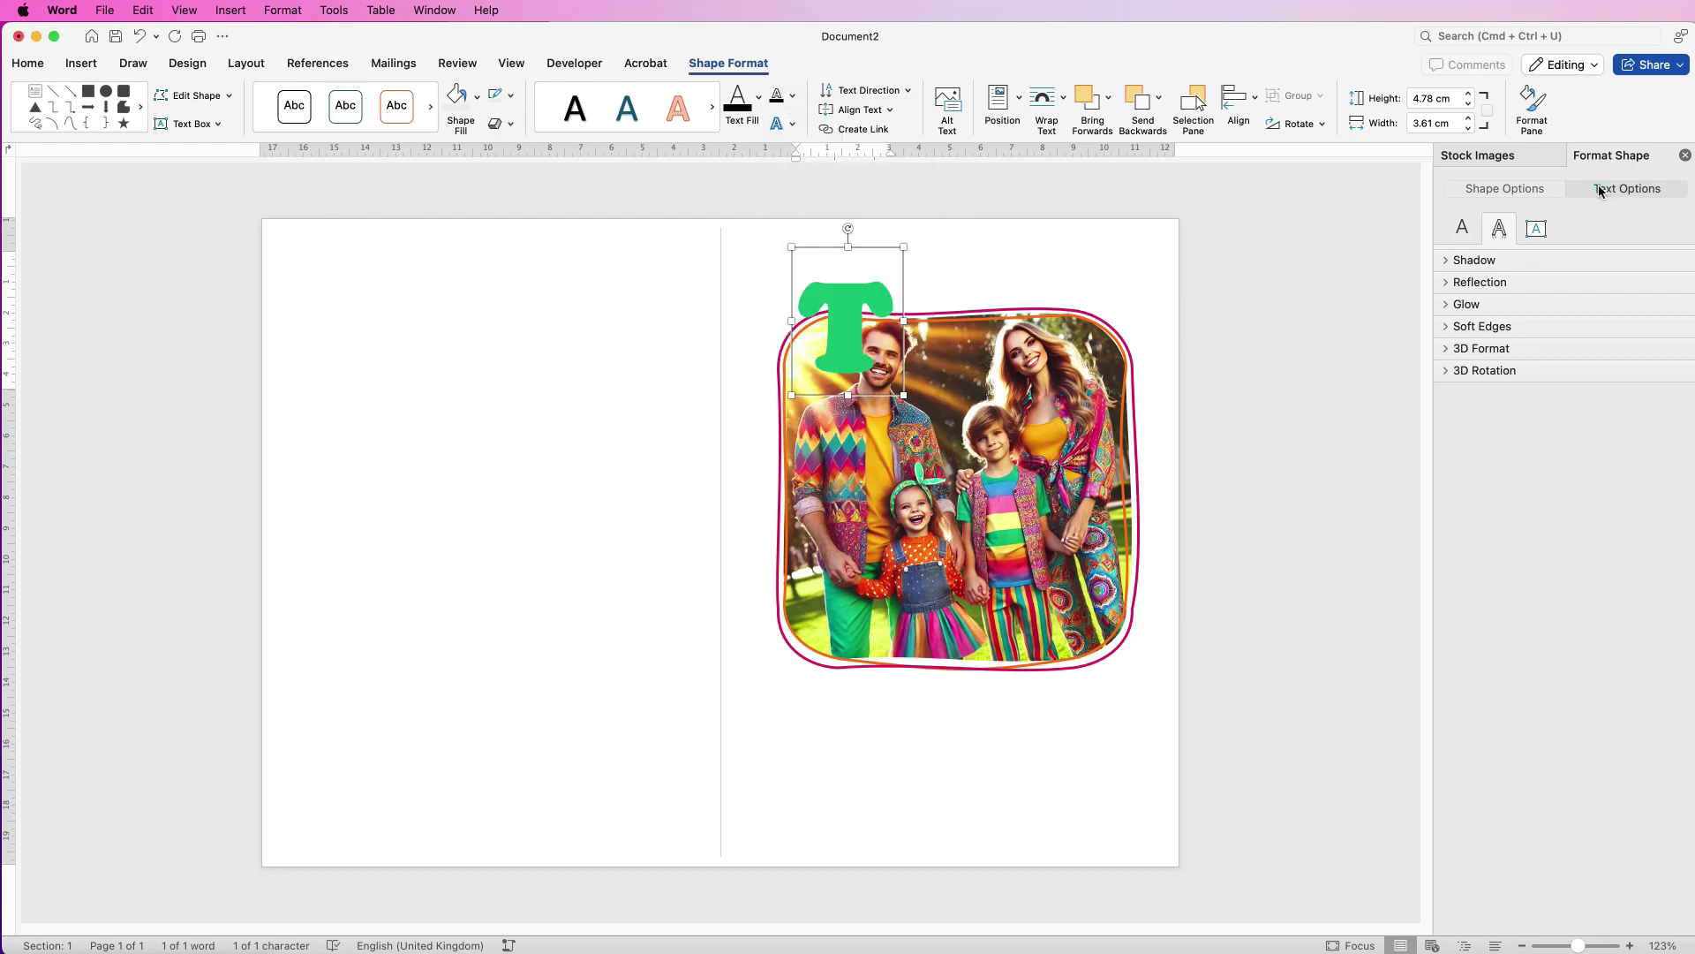
click(1464, 231)
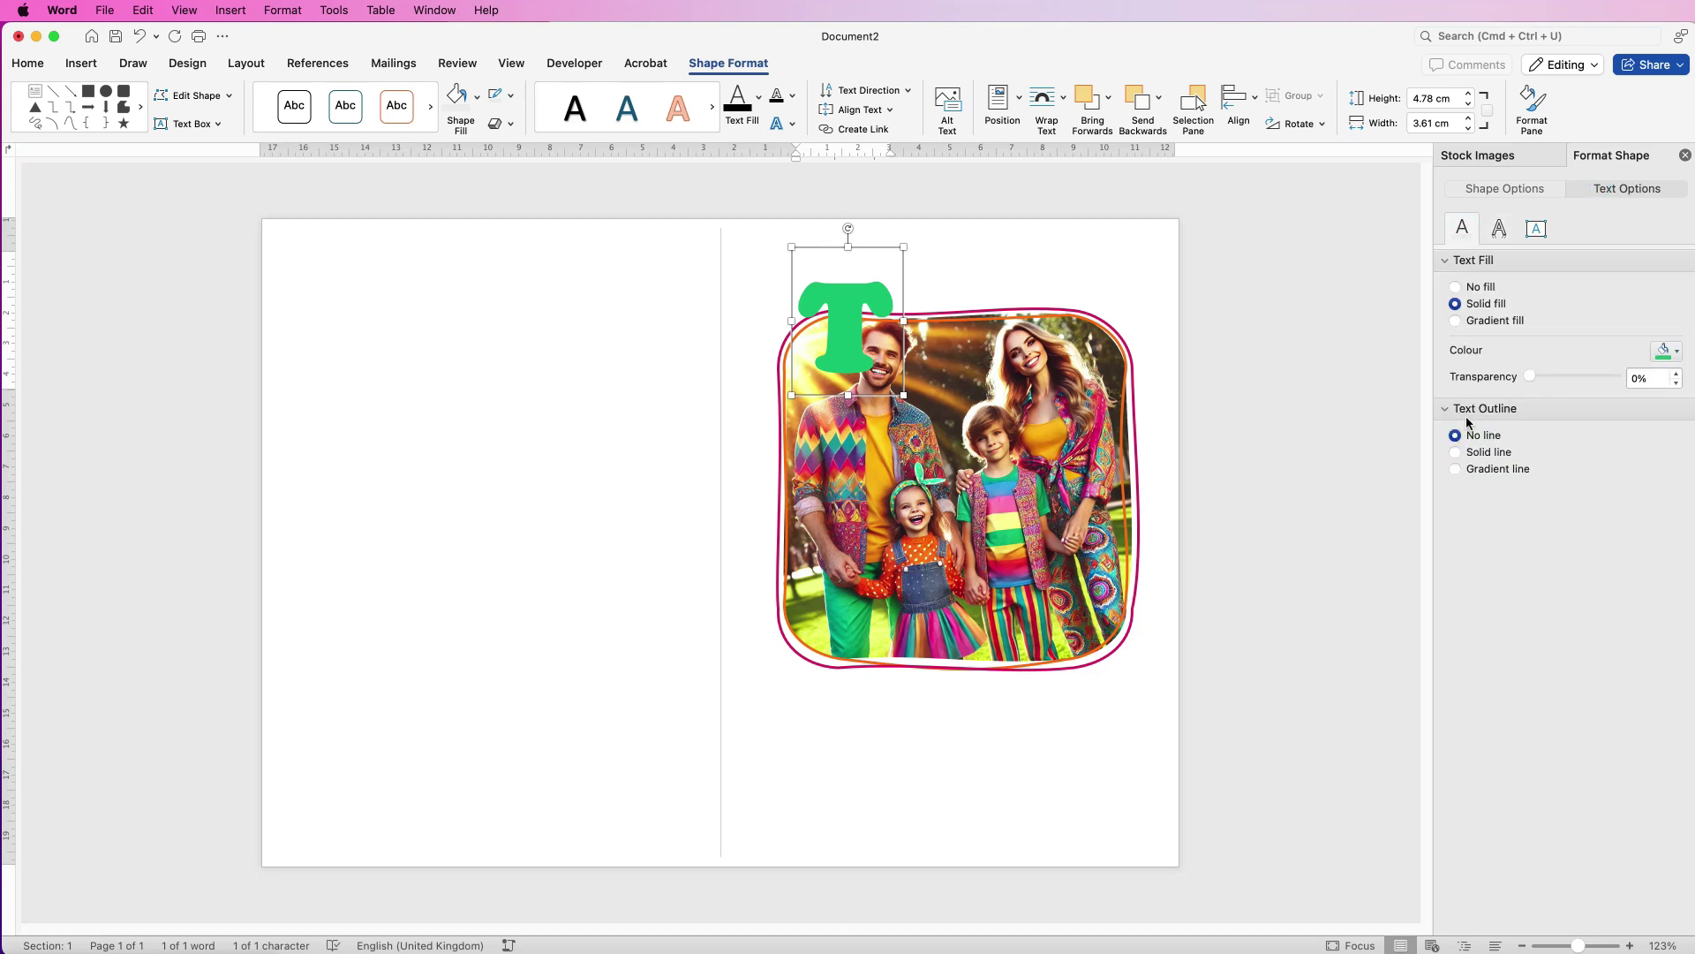
click(1456, 453)
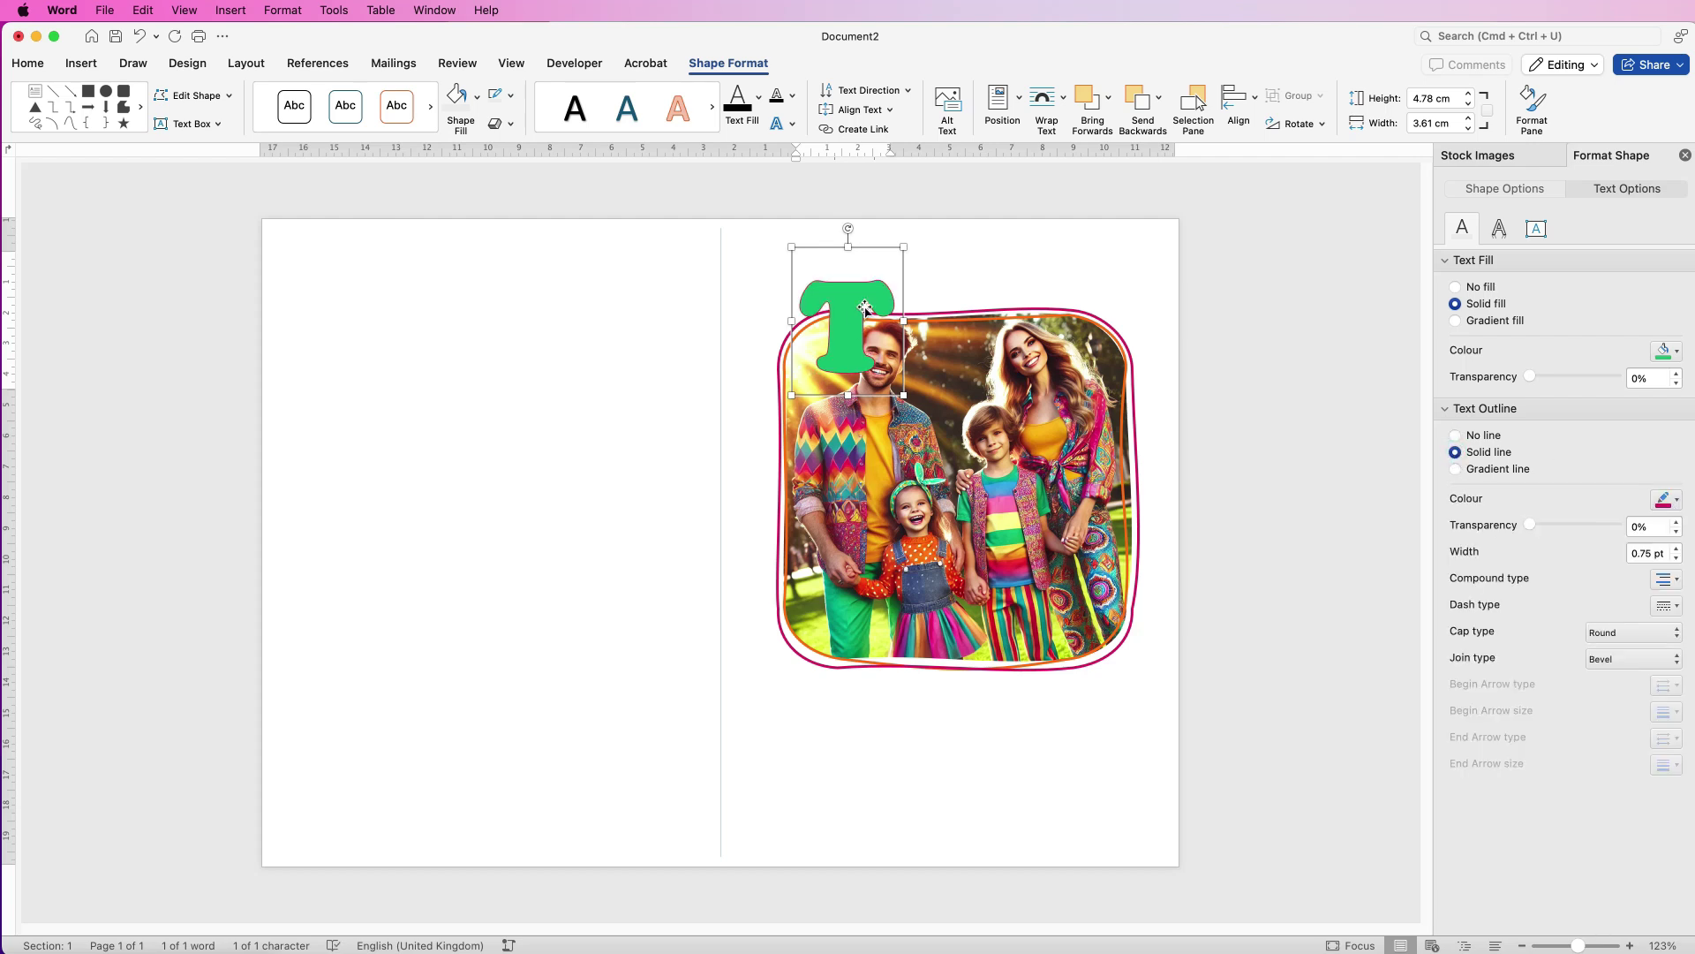
click(1677, 548)
click(1678, 548)
click(1678, 549)
click(1678, 548)
click(1678, 548)
click(1677, 548)
click(1678, 549)
click(1677, 548)
click(1676, 500)
click(1665, 547)
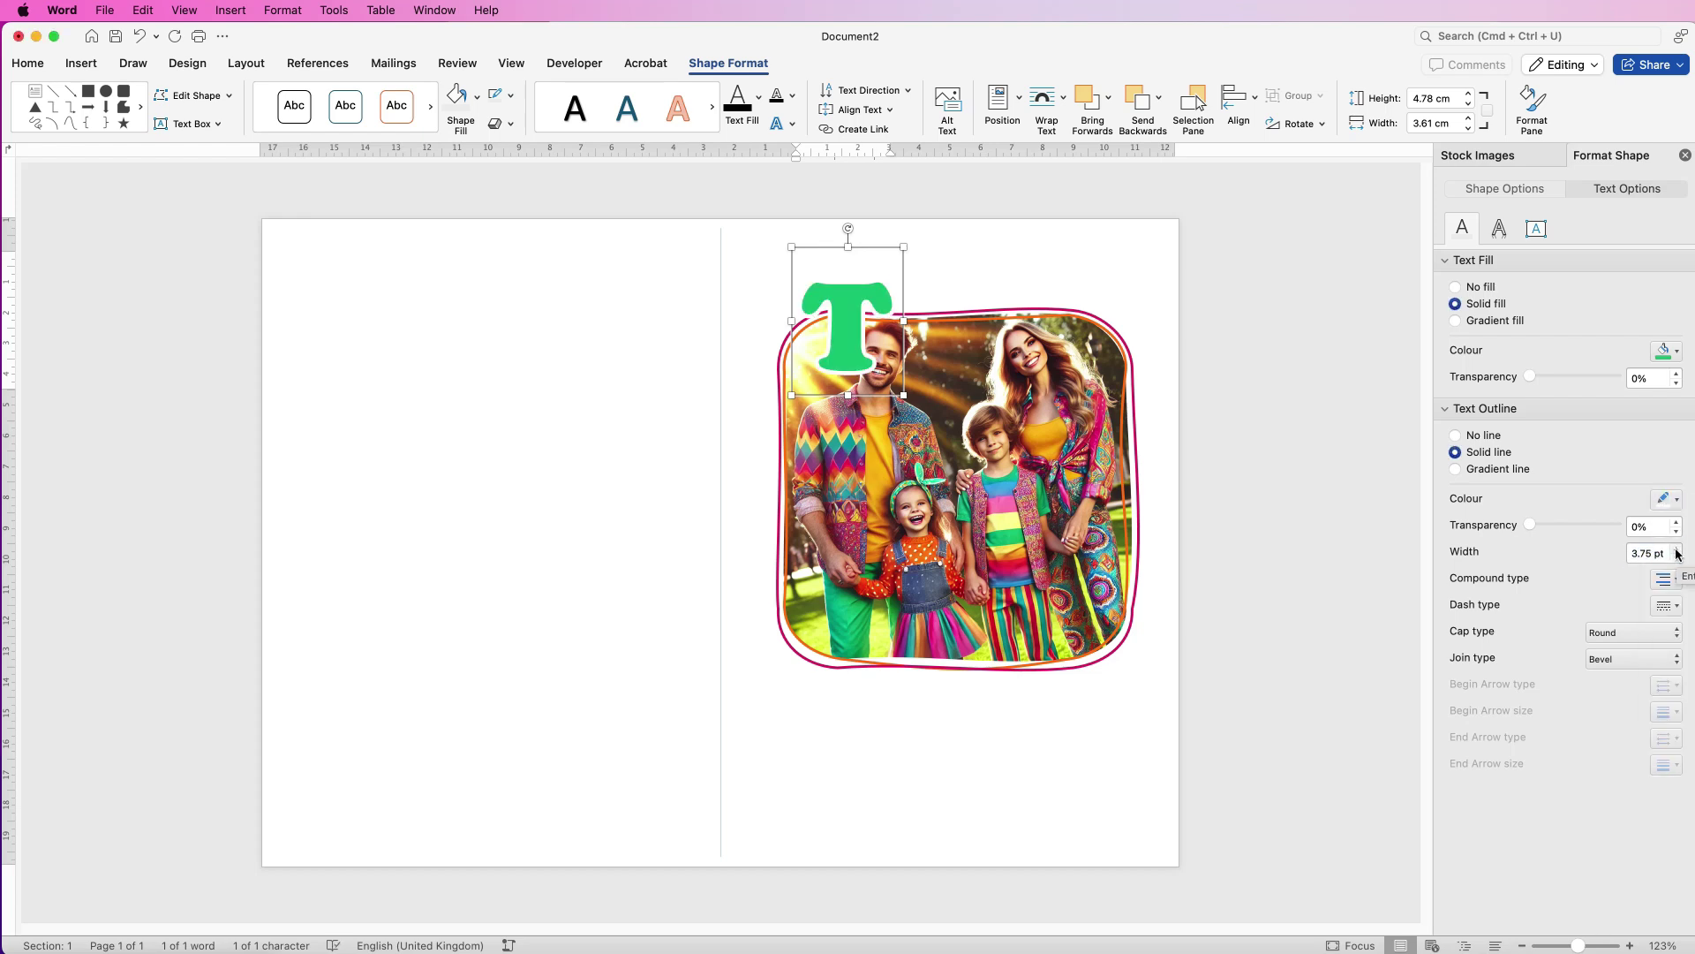
click(1675, 548)
click(1676, 548)
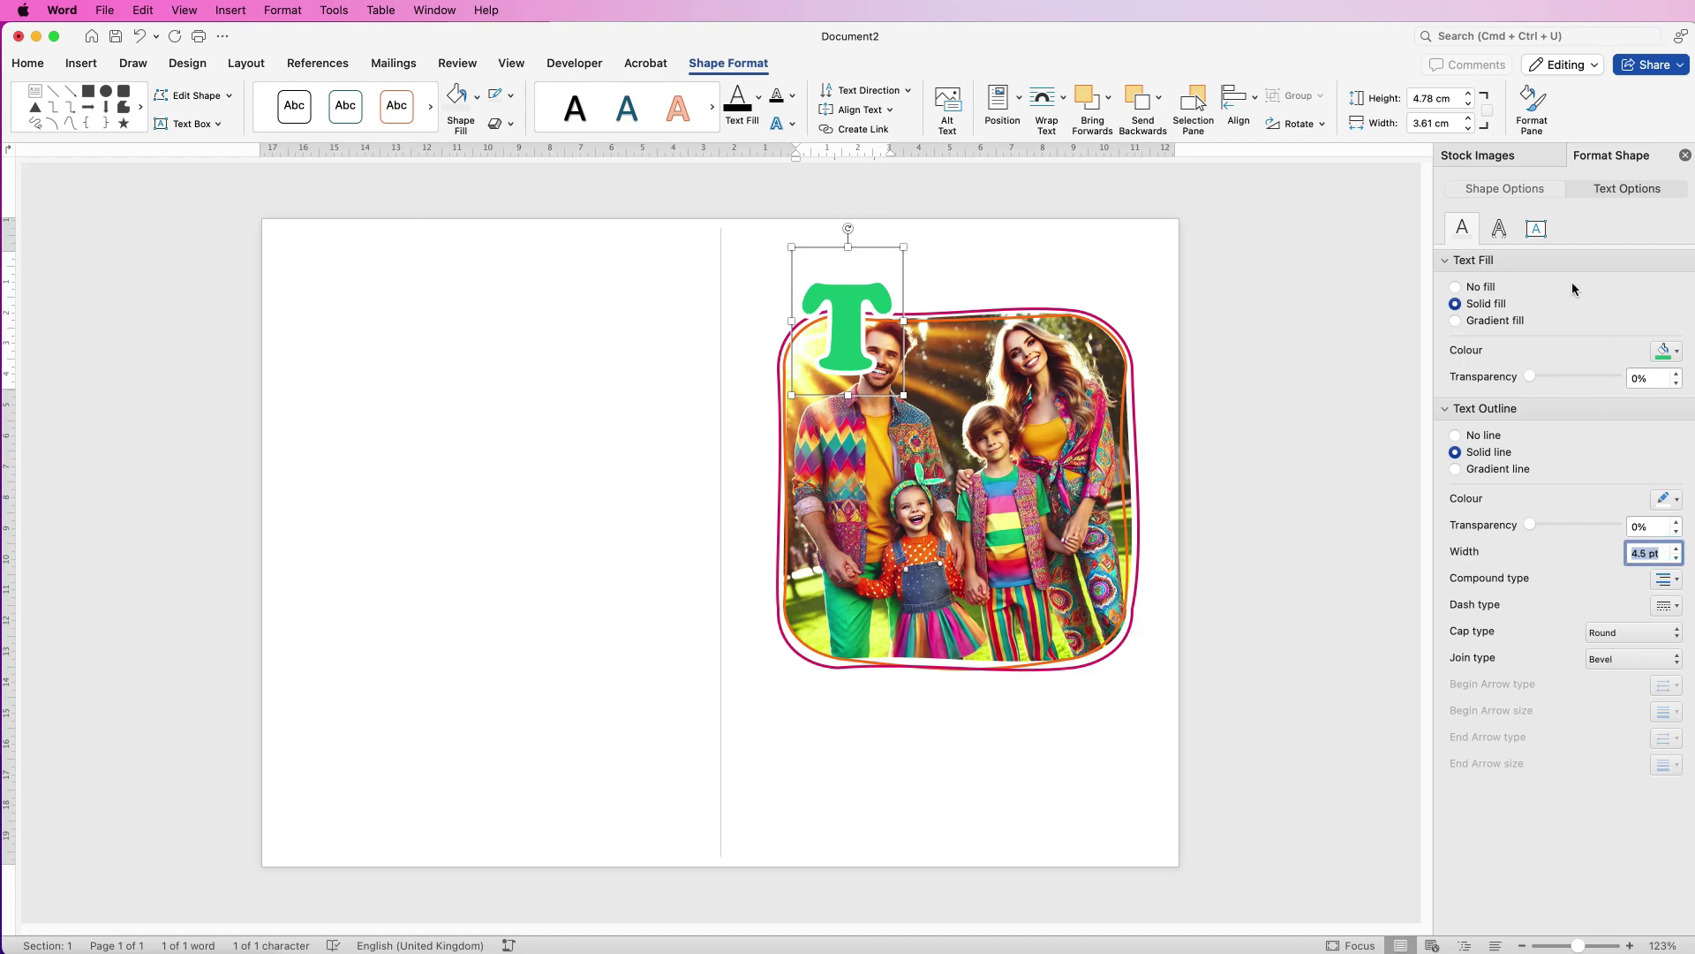
Apply an outer text shadow to the T at a 0° angle, with 102% size, 3 pt blur and 2 pt distance.
click(1498, 229)
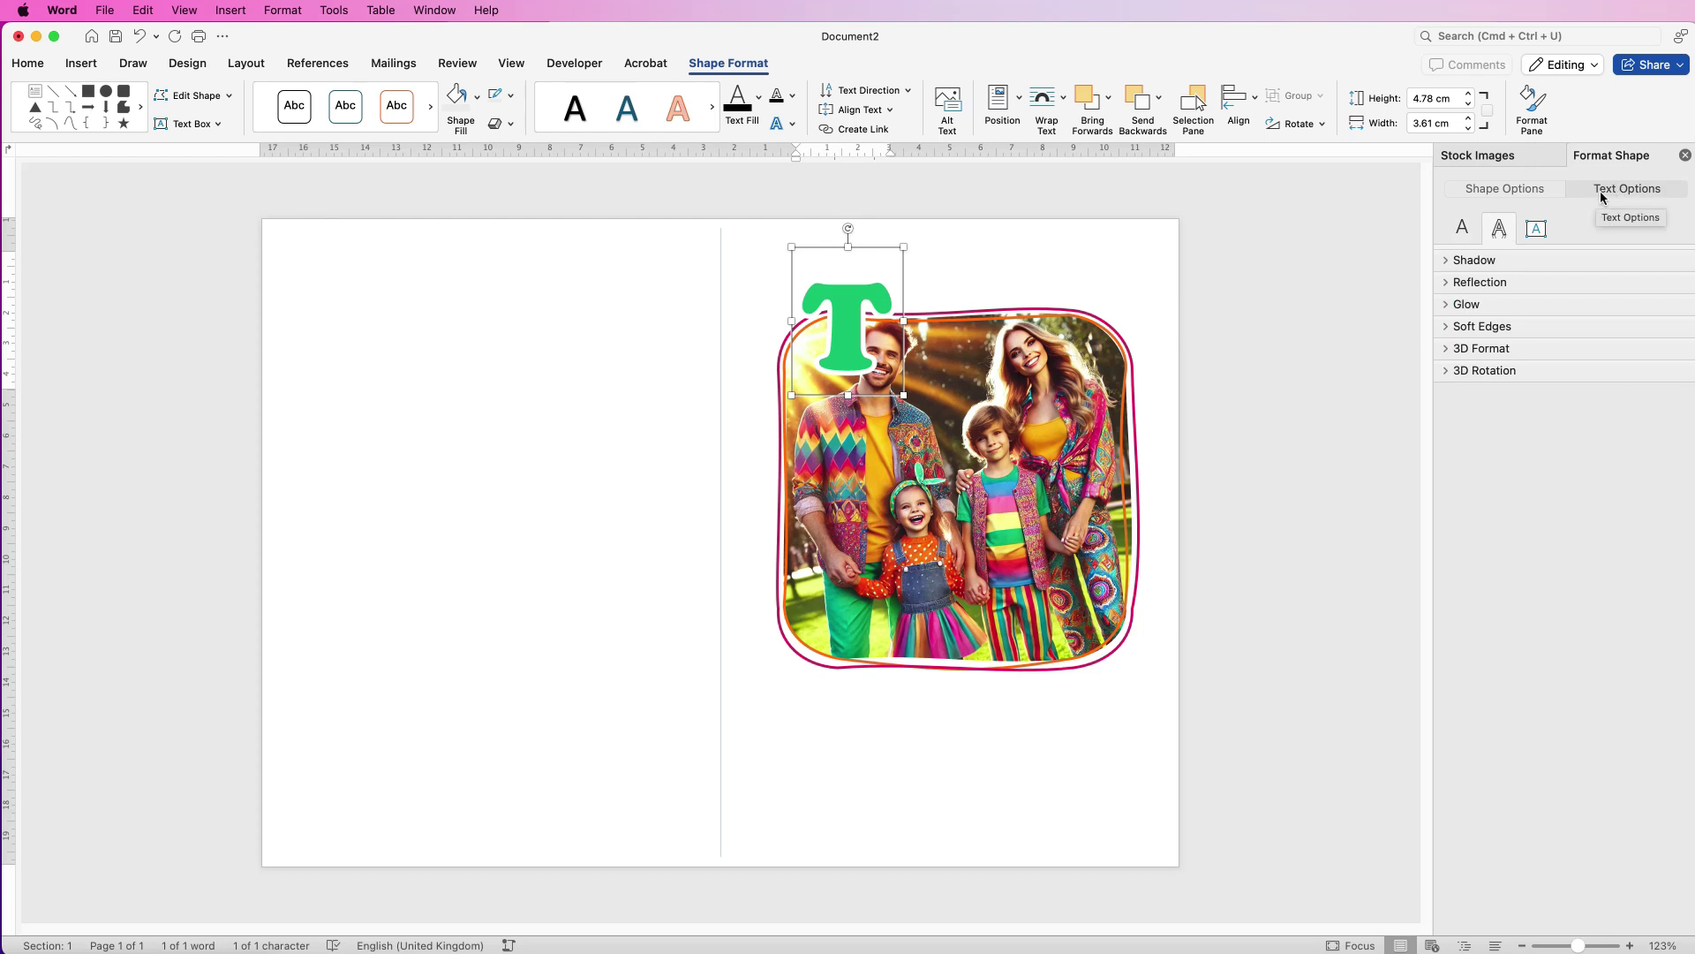
click(1465, 261)
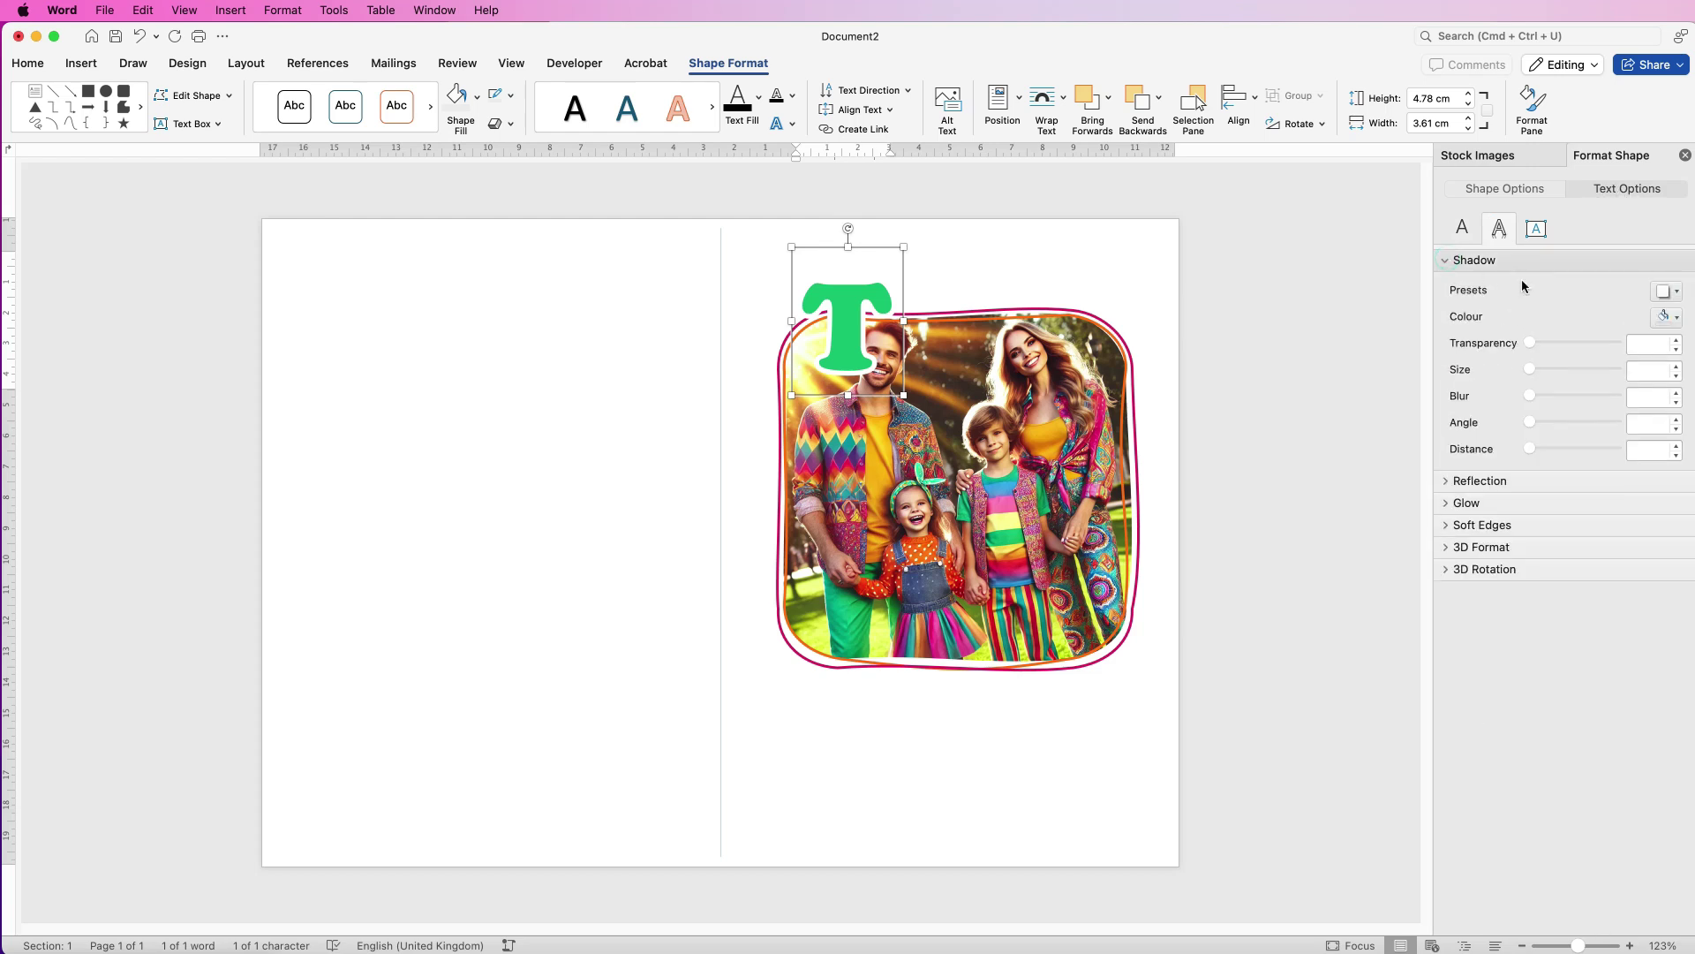
click(1675, 293)
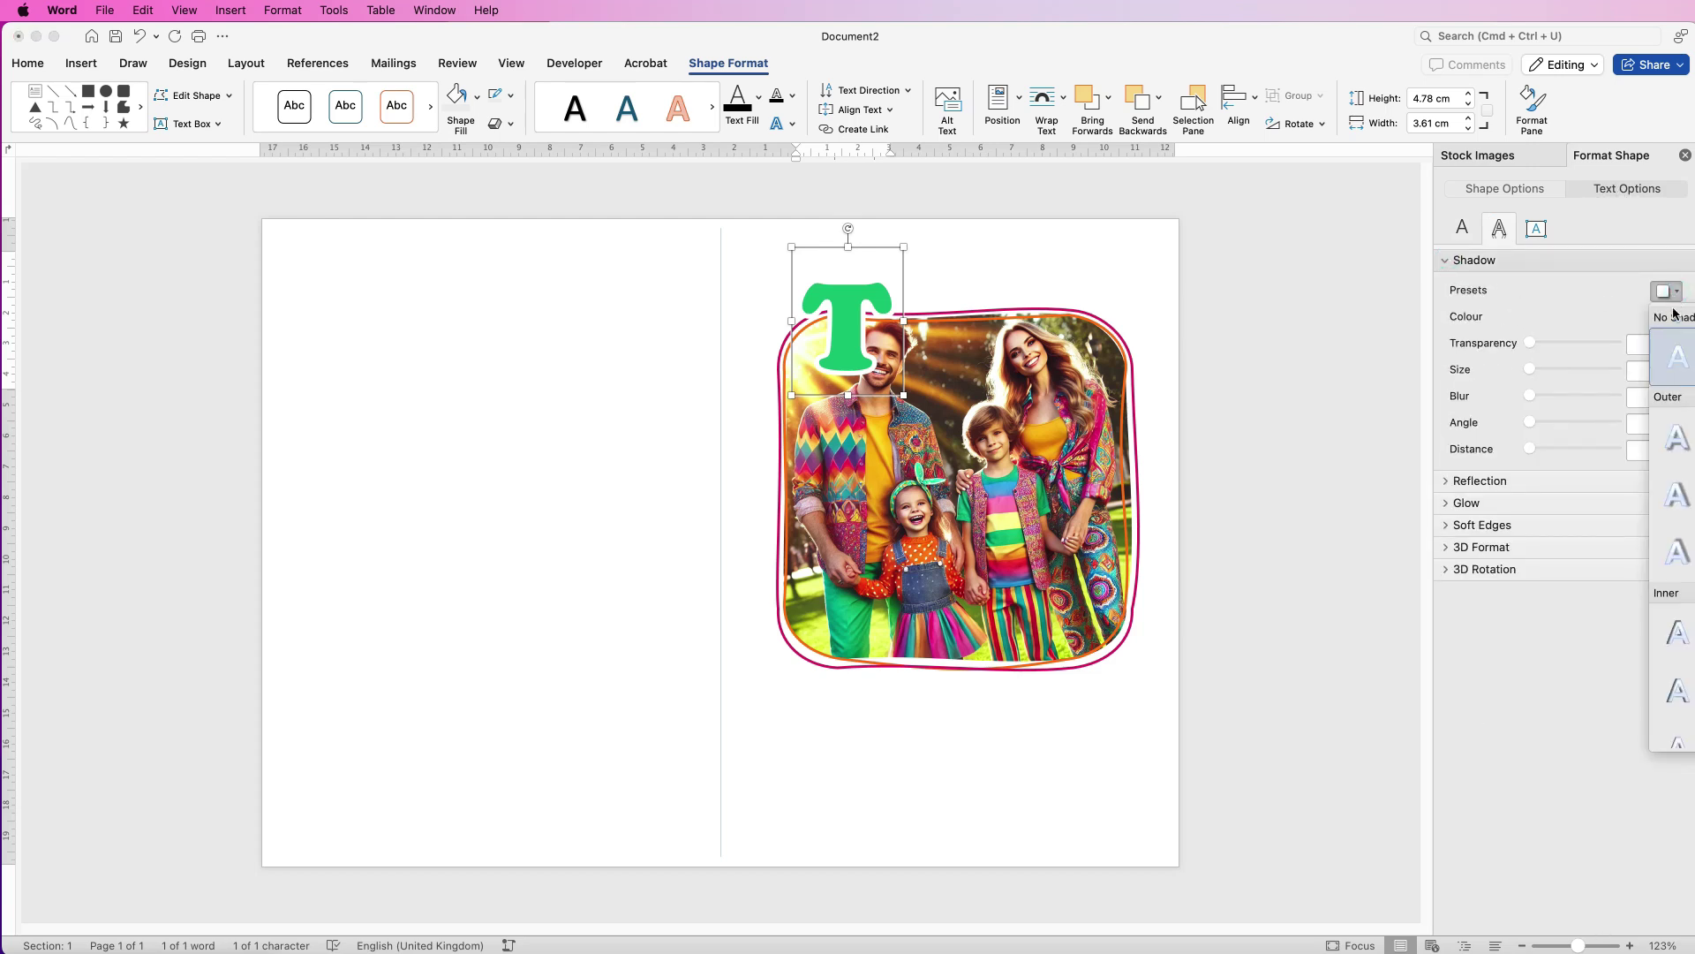
click(1671, 496)
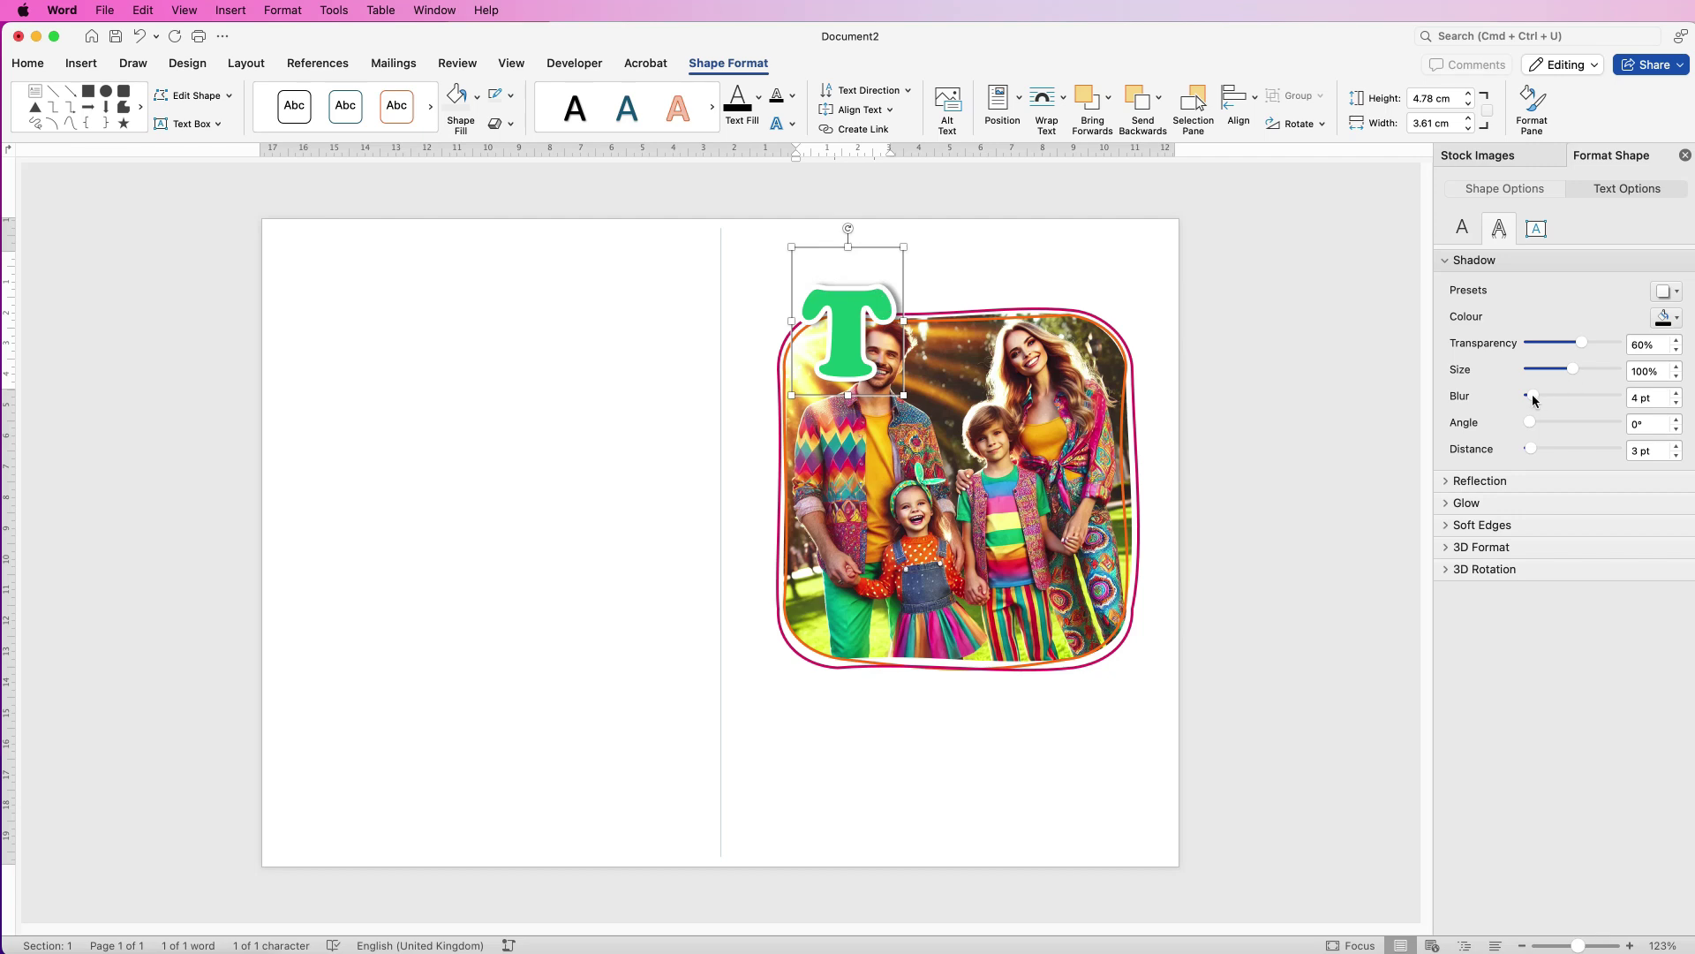
drag(1536, 399, 1532, 396)
Move the T slightly down over the picture's upper edge and duplicate it beside the original for the next letter.
mouse_move(847, 328)
mouse_down()
mouse_move(848, 296)
mouse_move(848, 338)
mouse_up()
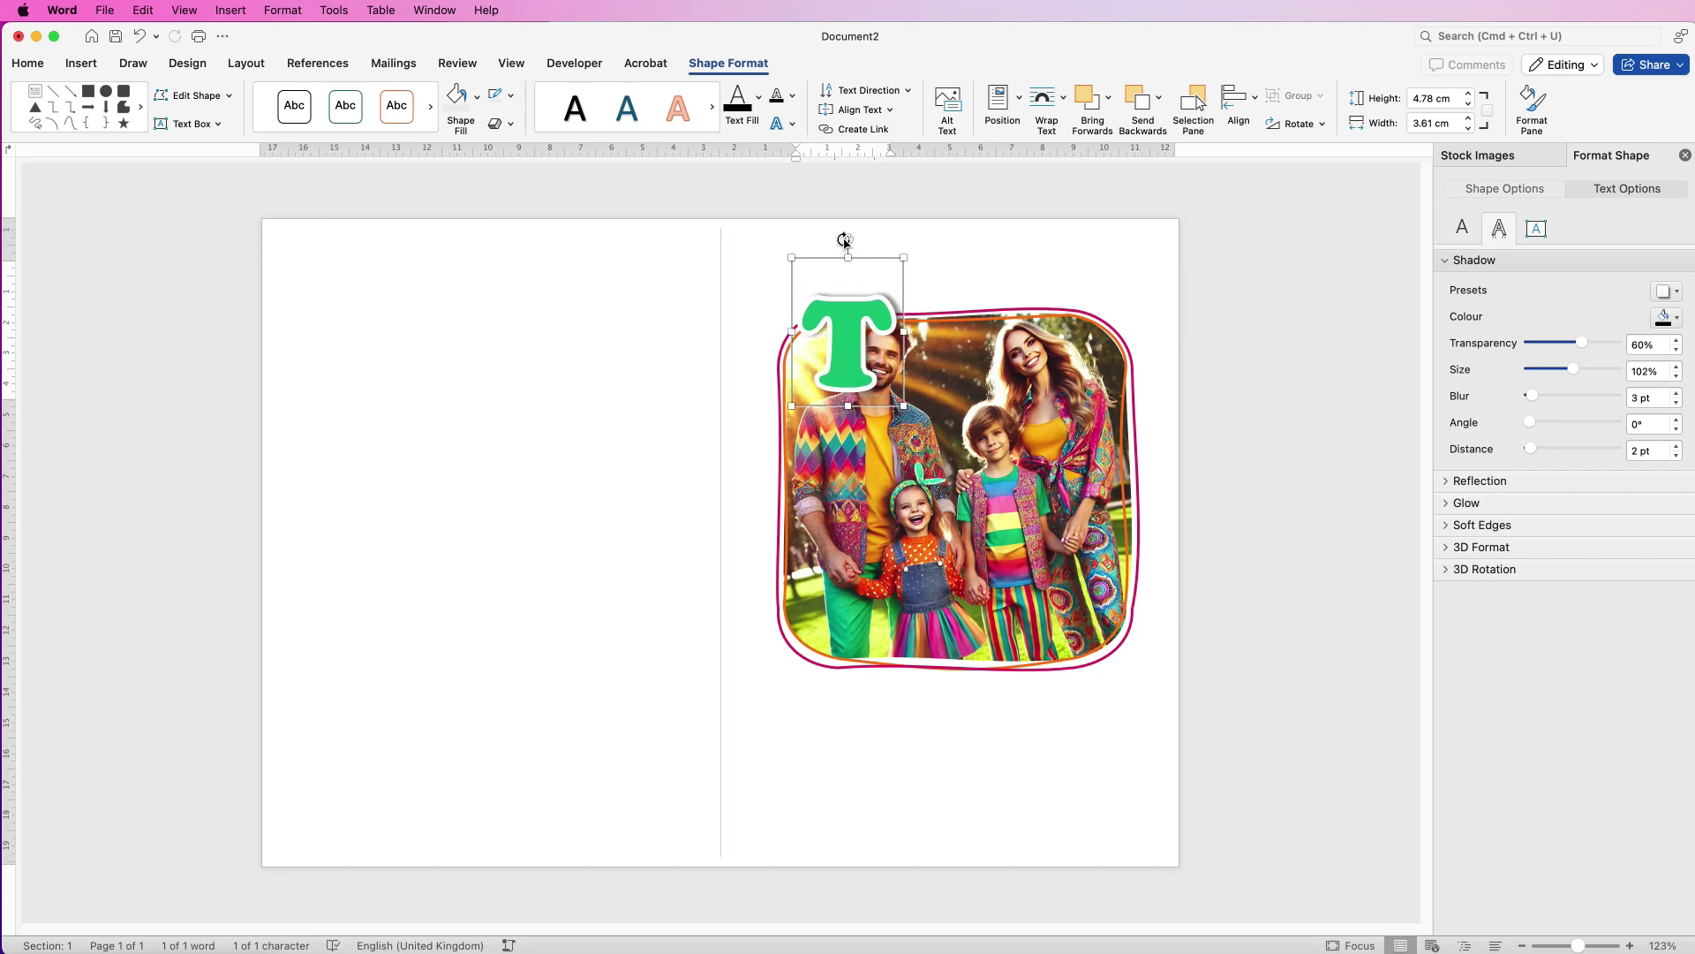
drag(847, 343, 971, 341)
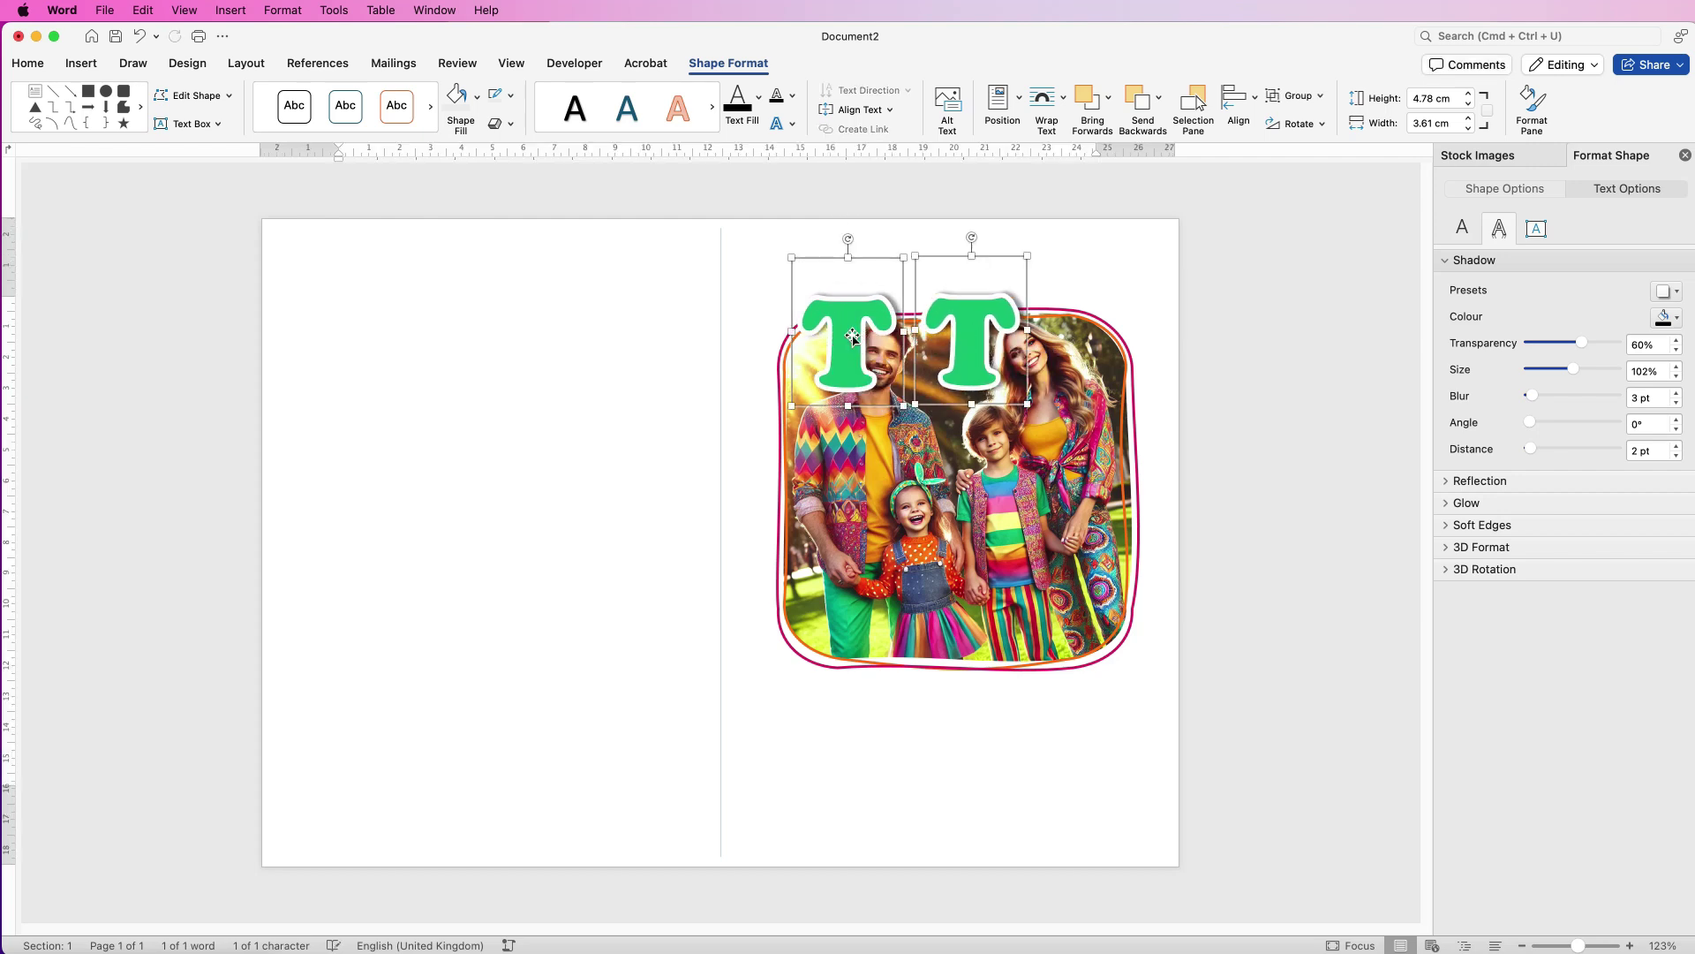
click(761, 392)
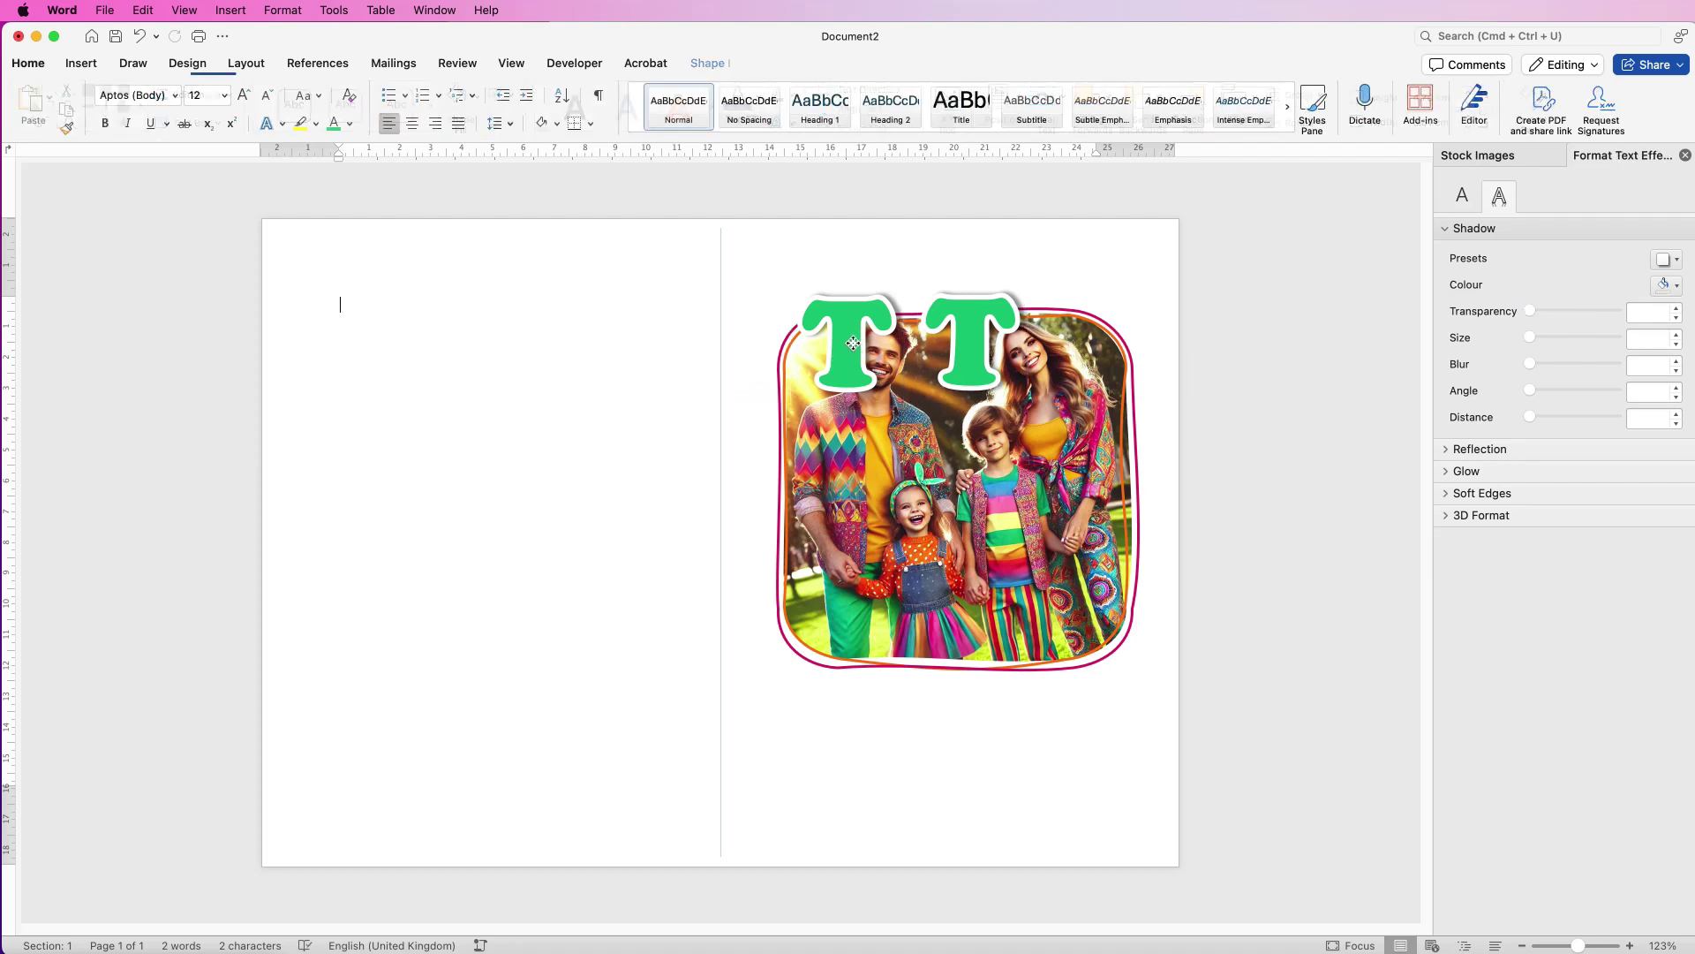
Tilt the original T slightly anticlockwise and move it up above the picture's left corner.
click(853, 342)
drag(849, 217, 838, 219)
drag(848, 328, 848, 305)
Replace the duplicated T with a lowercase h and colour it magenta.
click(1009, 353)
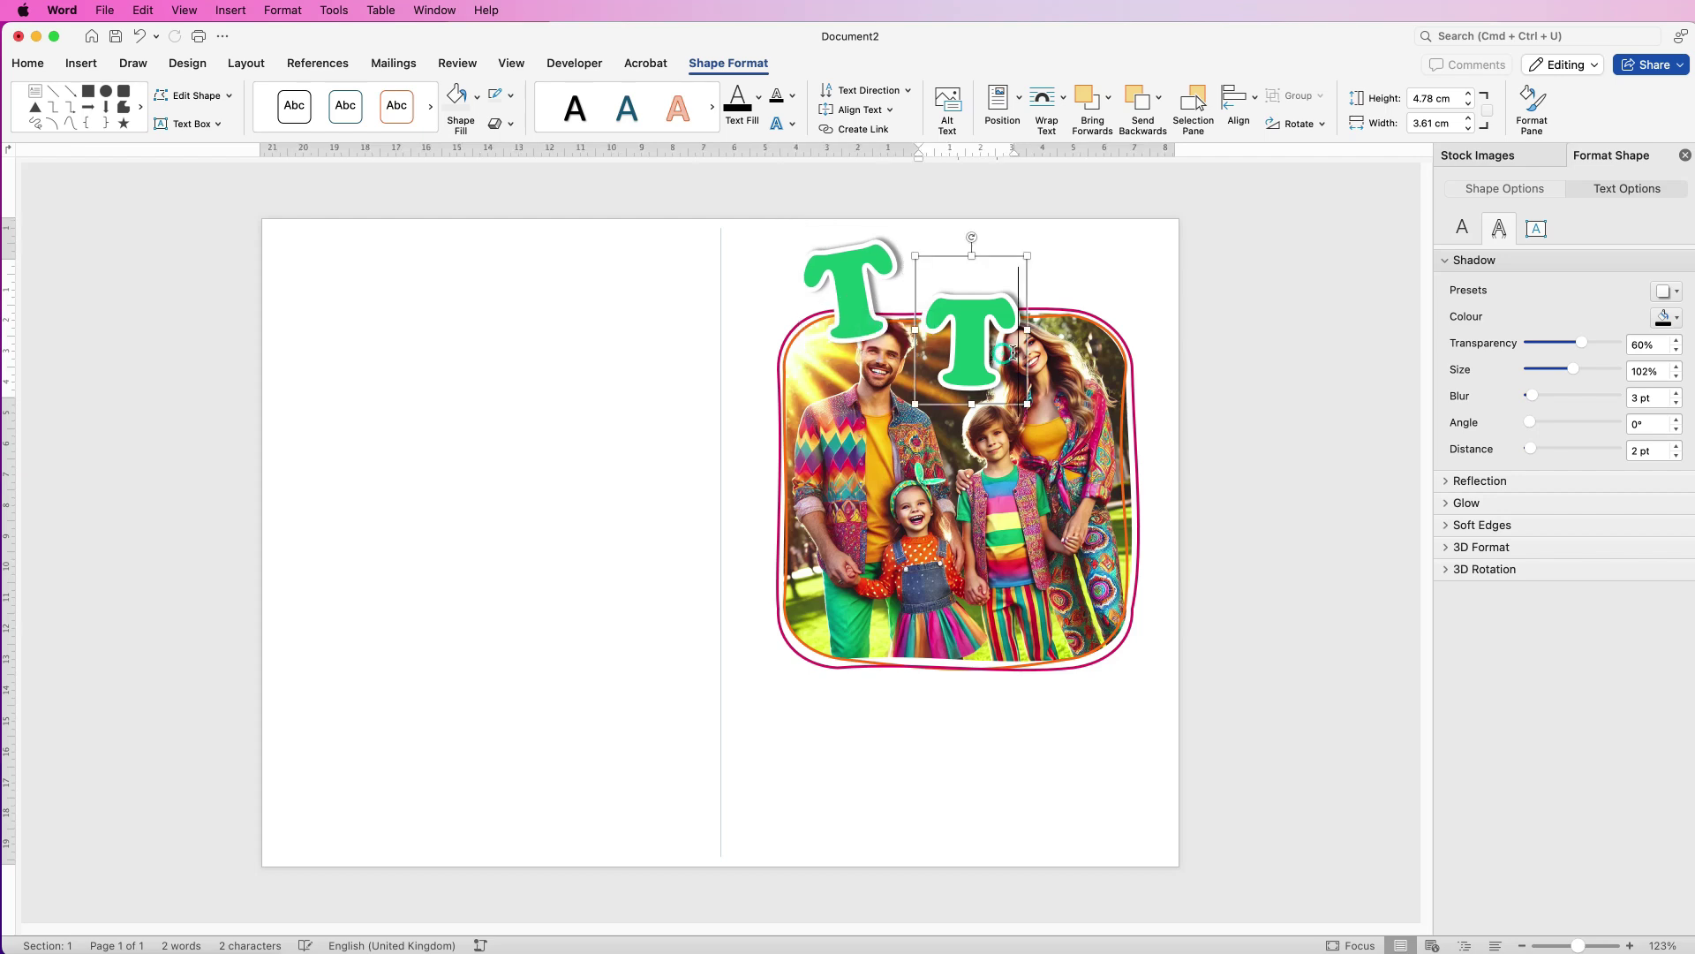
double_click(965, 351)
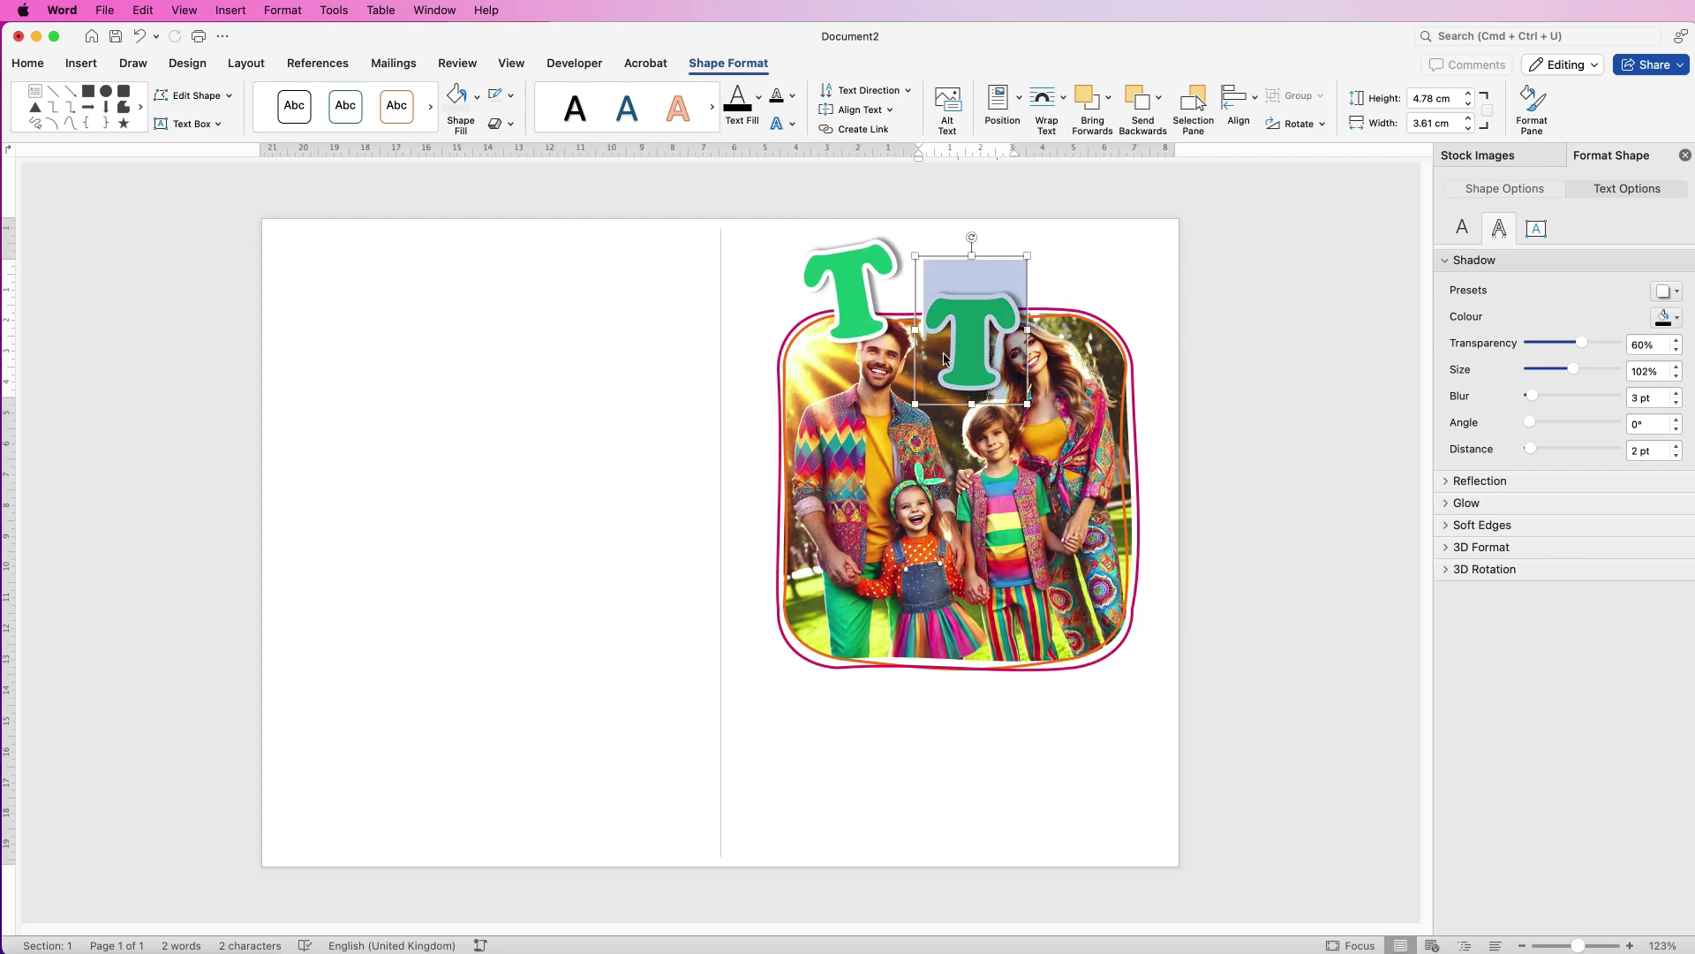
text(h)
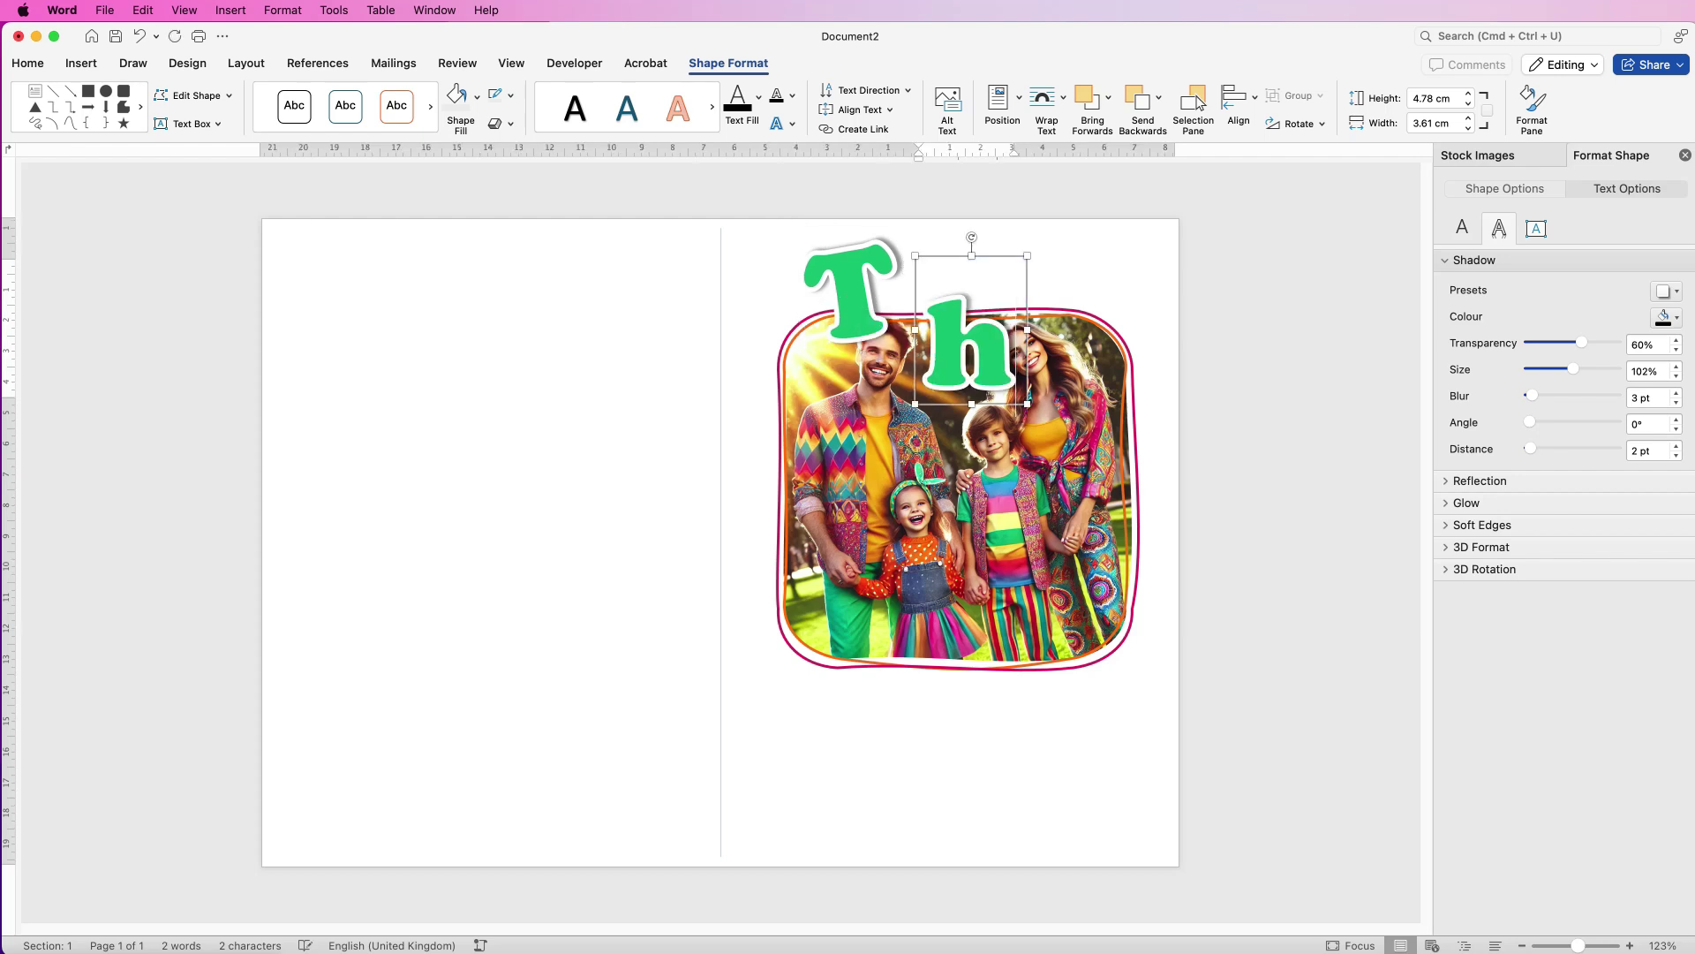
double_click(989, 395)
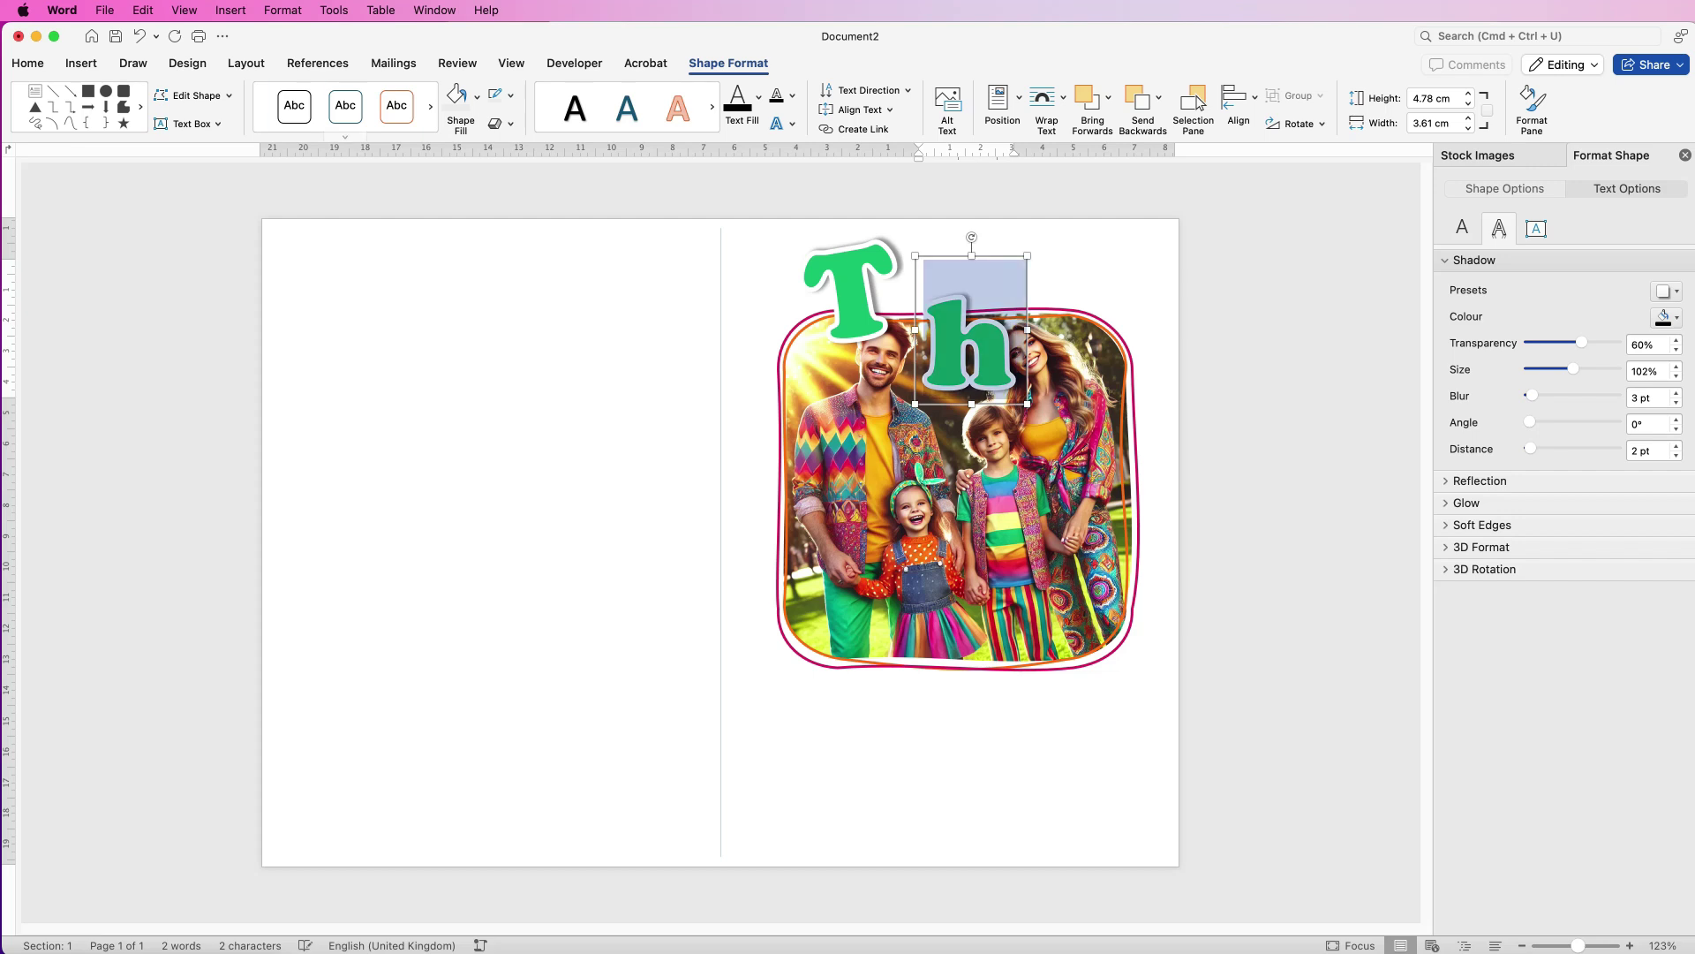
click(29, 63)
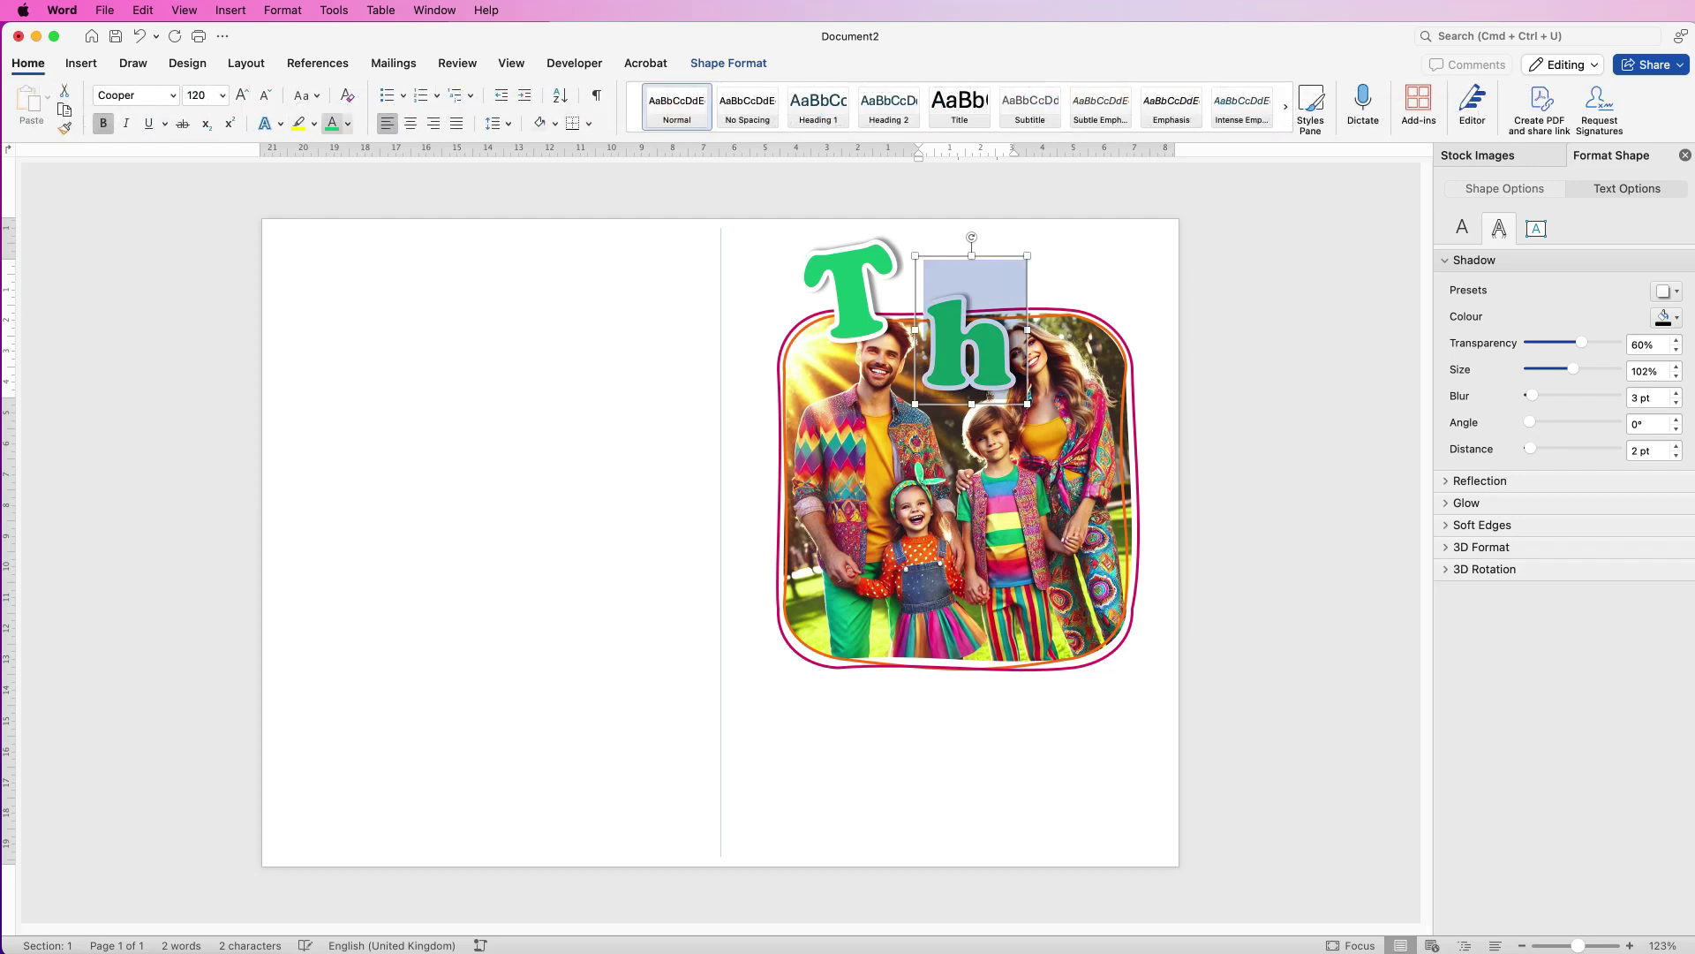
click(349, 122)
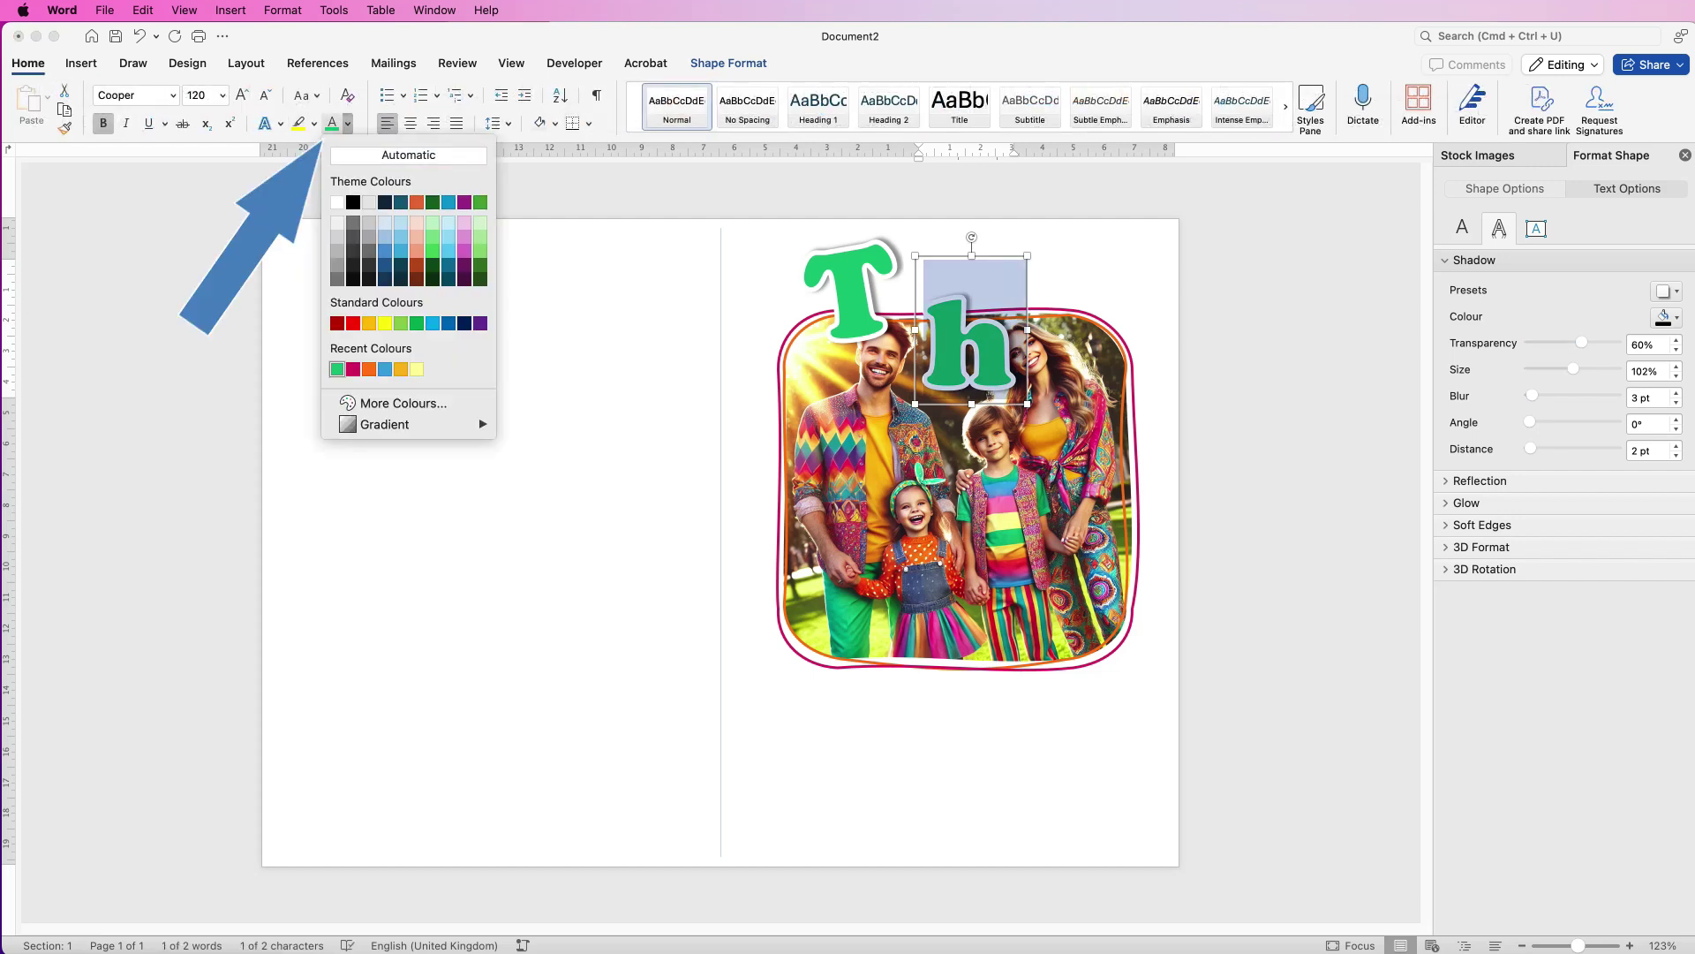
click(353, 369)
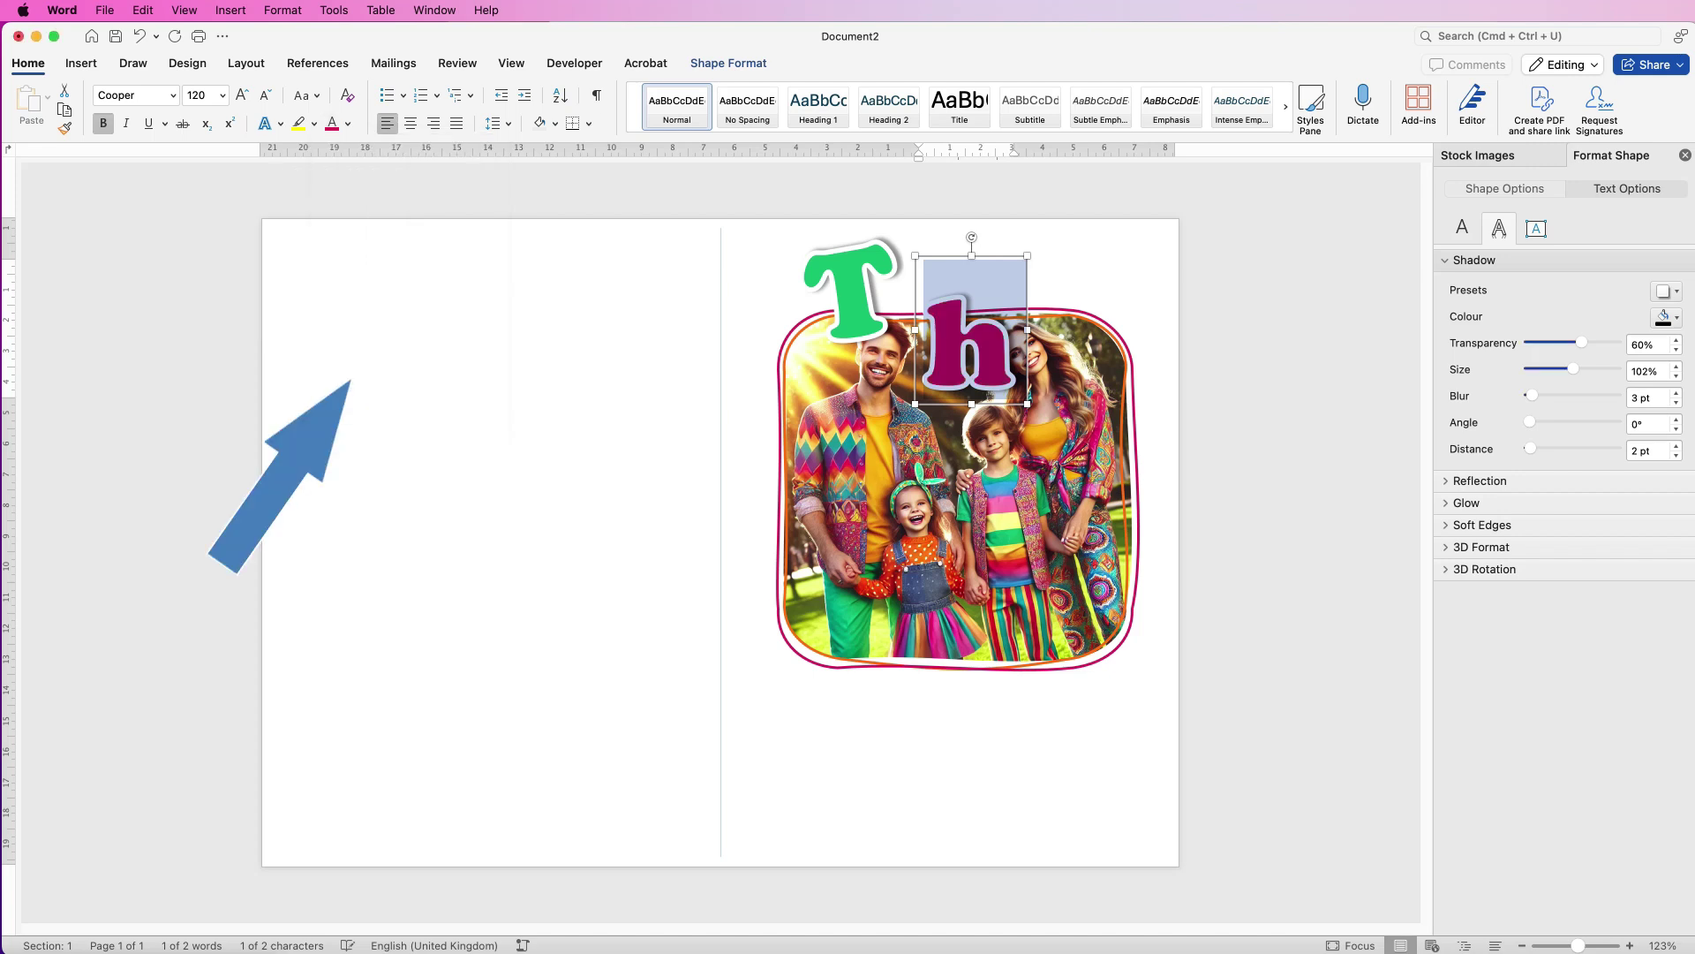
Duplicate the magenta h for the remaining letters, and place the original h, tilted clockwise, right after the T.
click(729, 63)
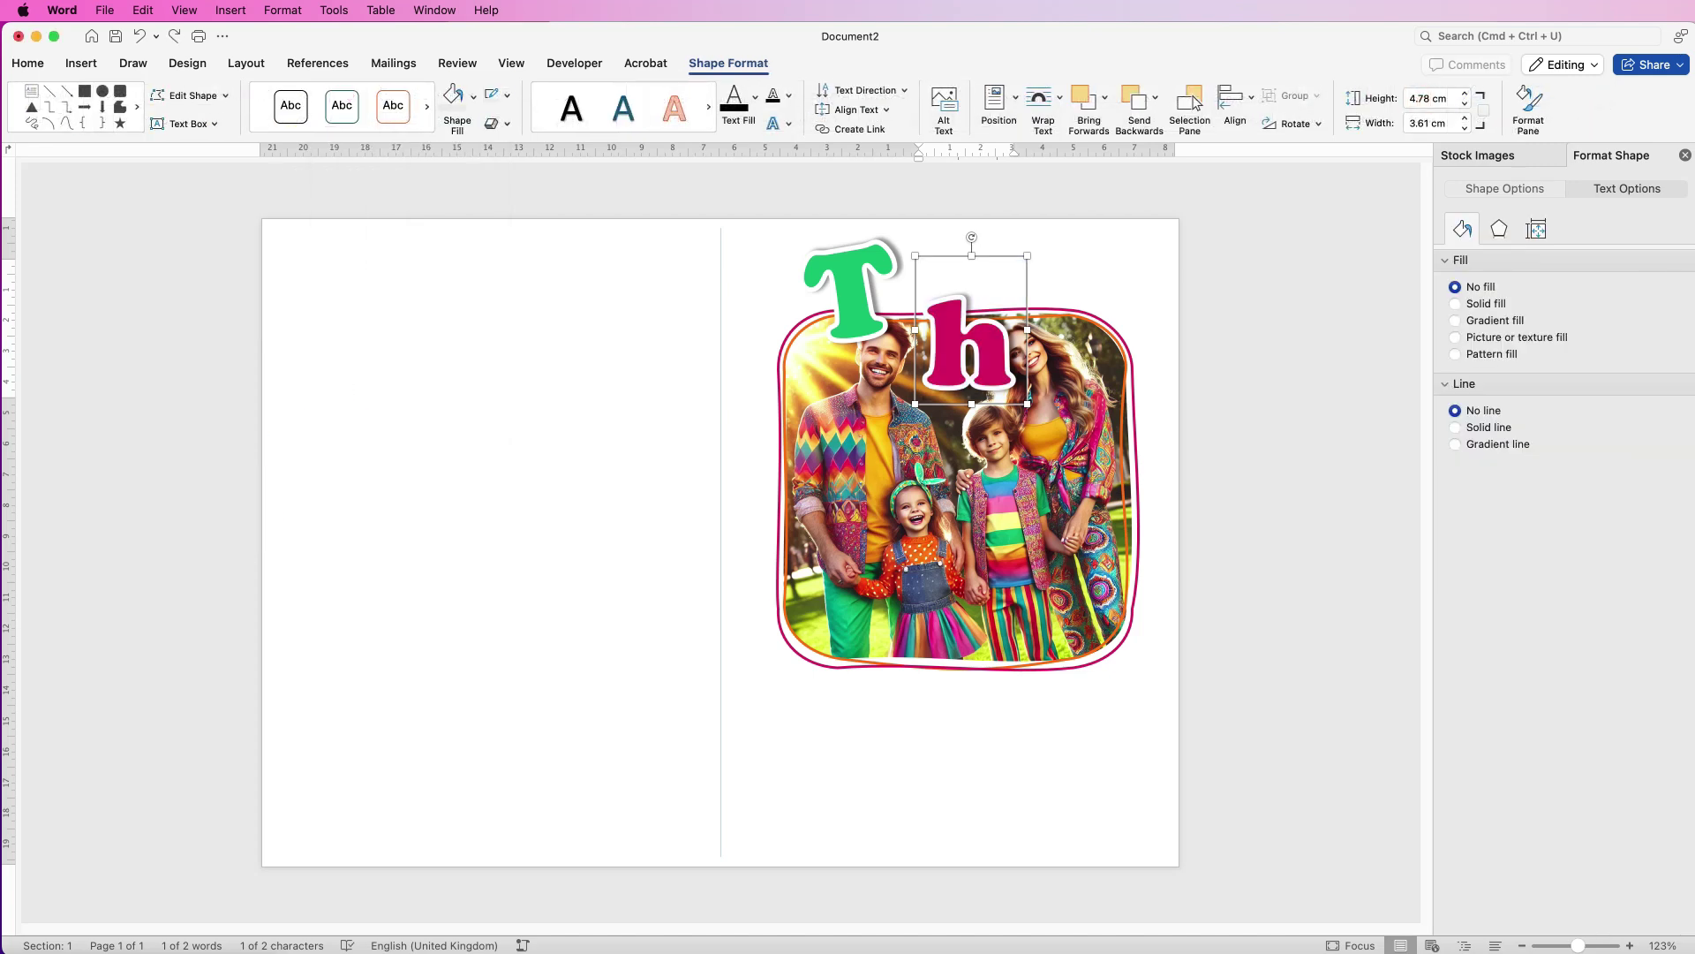
drag(971, 349, 627, 690)
shift+click(907, 514)
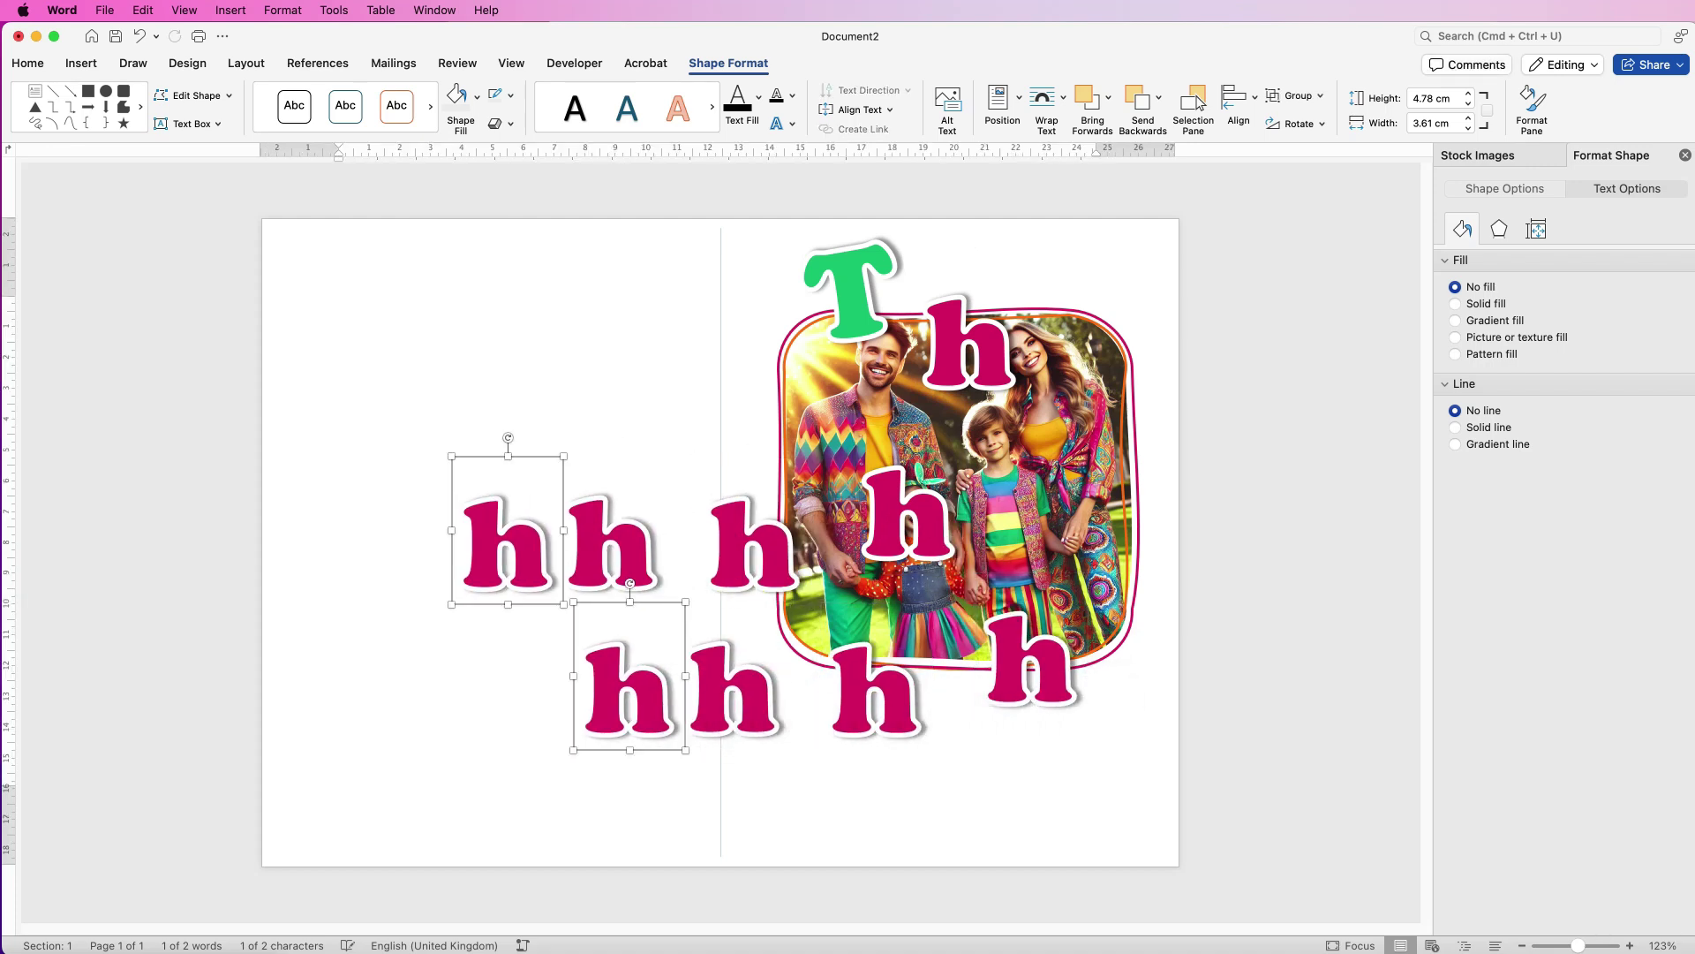
click(971, 353)
drag(971, 353, 916, 291)
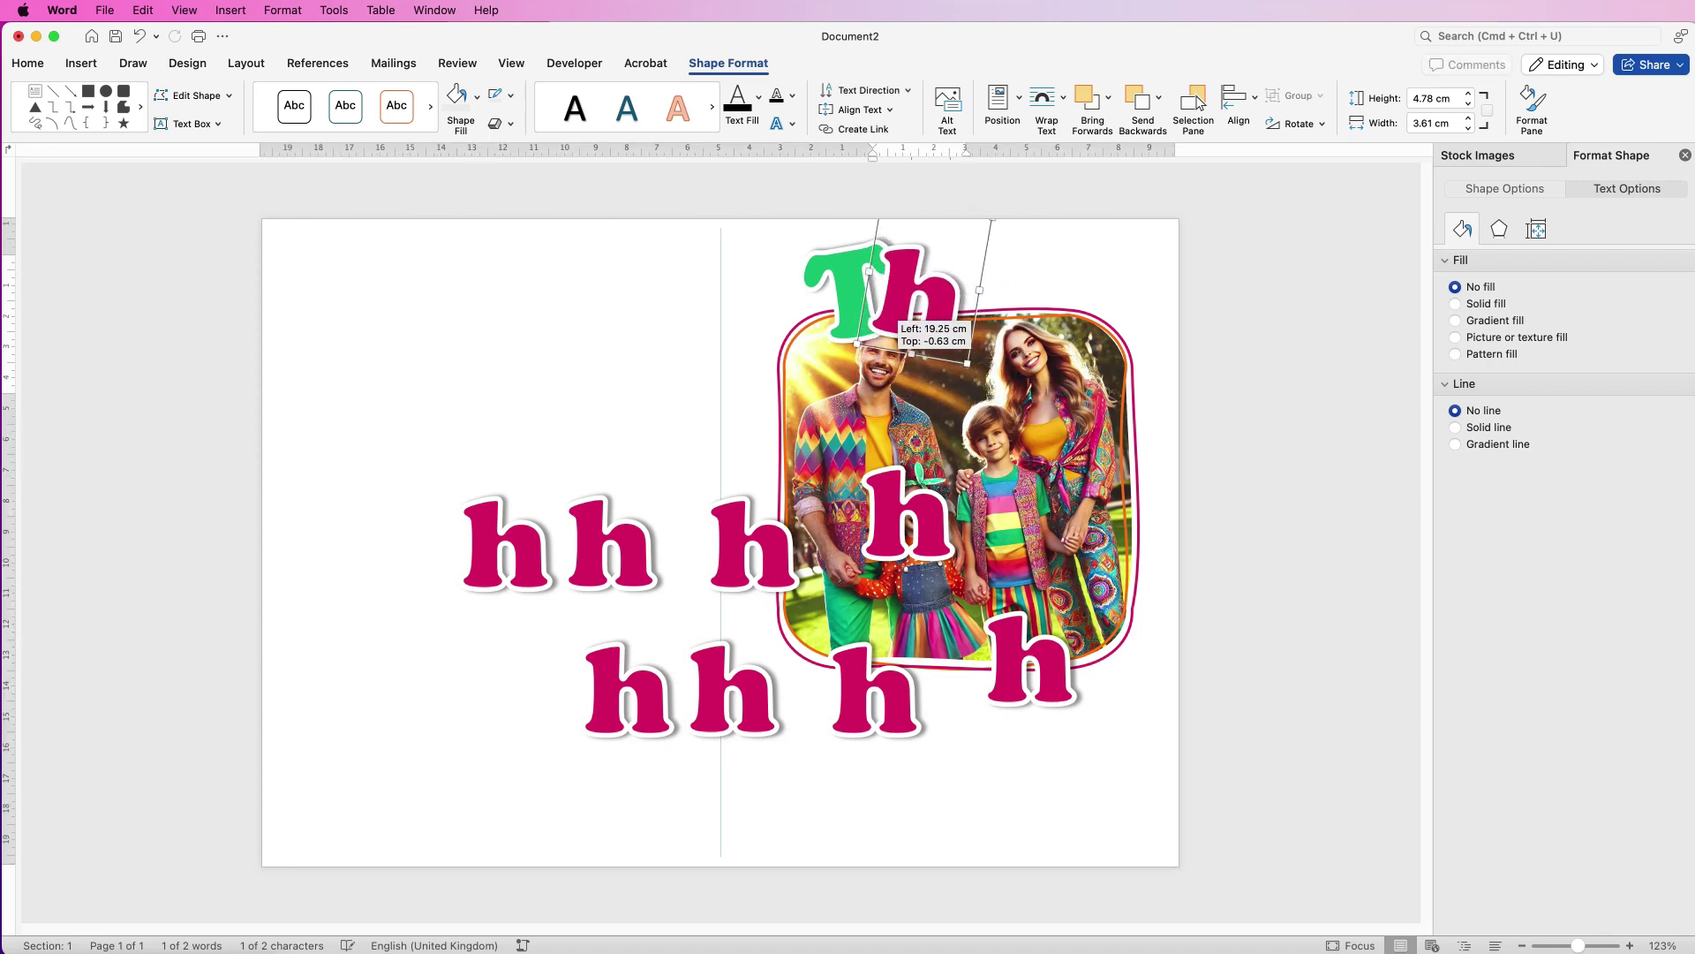
Change one h copy to an orange a, tilted slightly anticlockwise, and place it after the h.
click(508, 530)
click(552, 543)
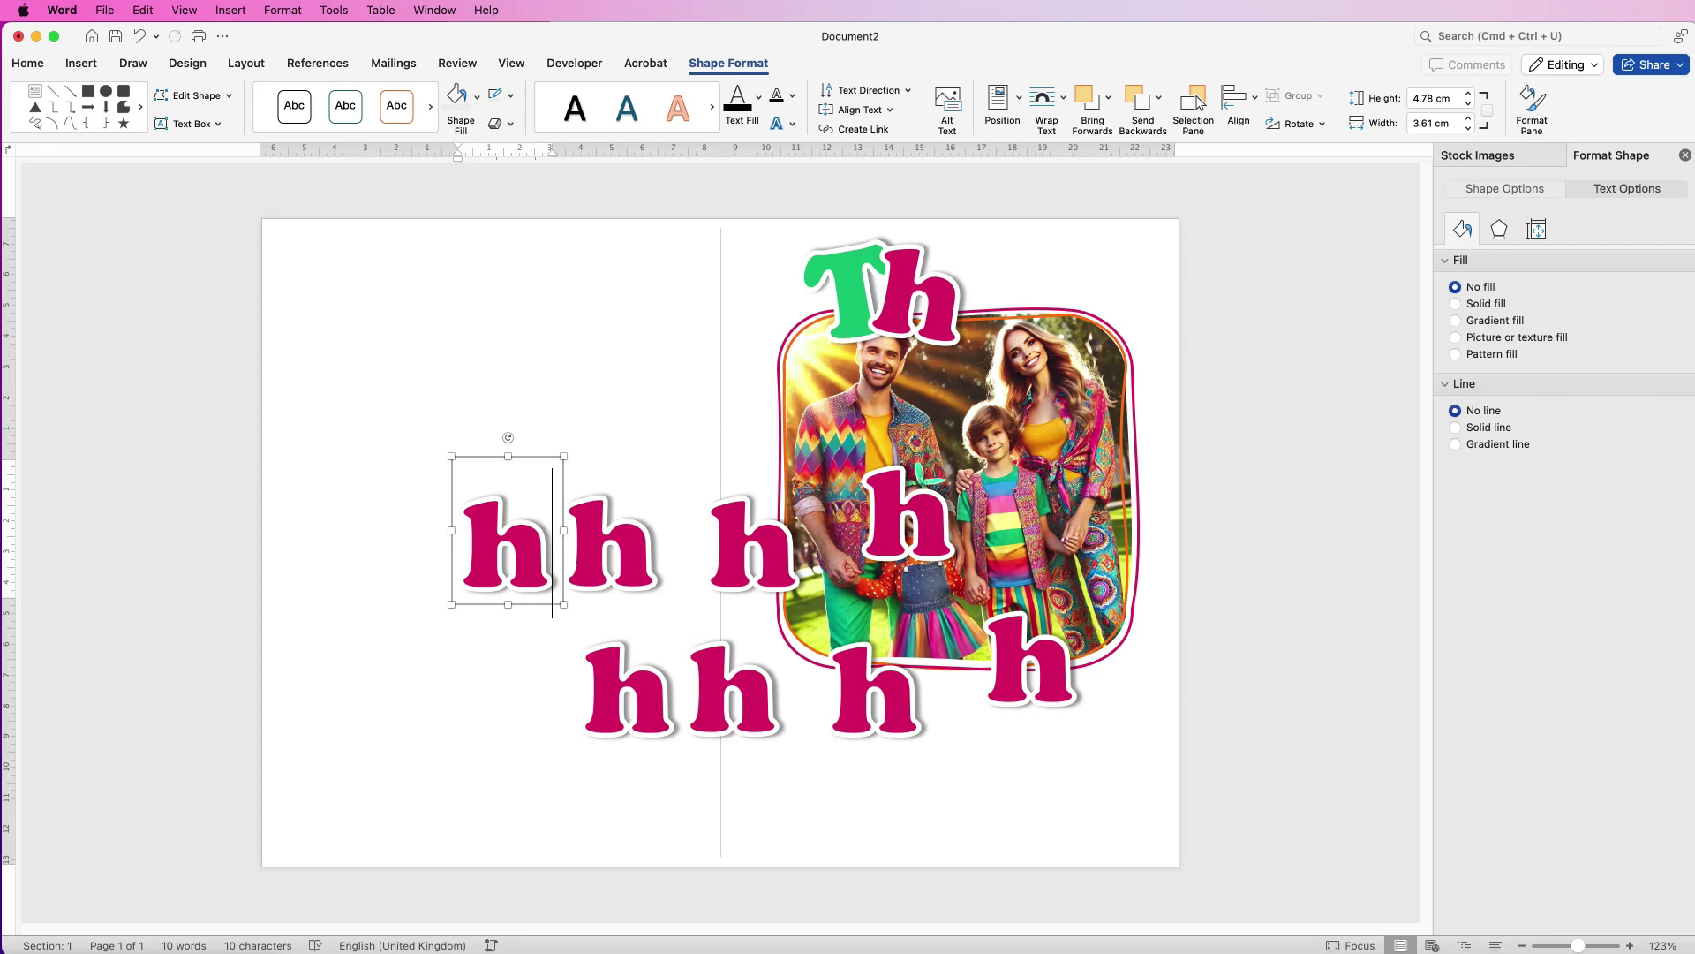
key(super+a)
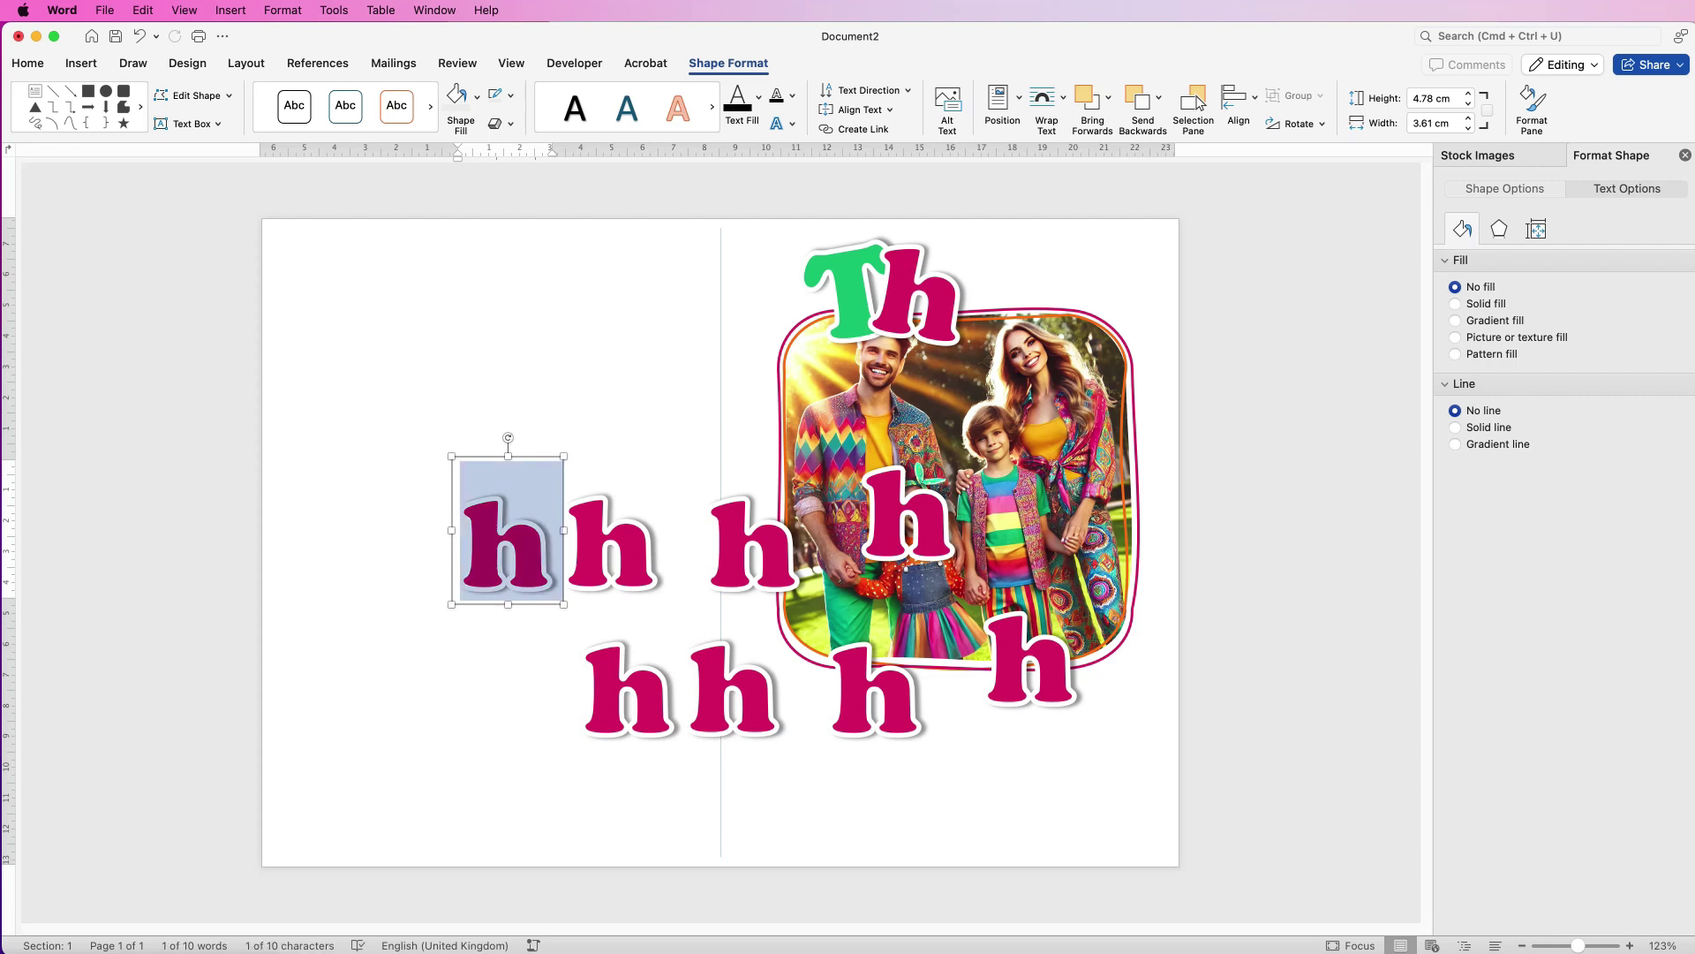
text(a)
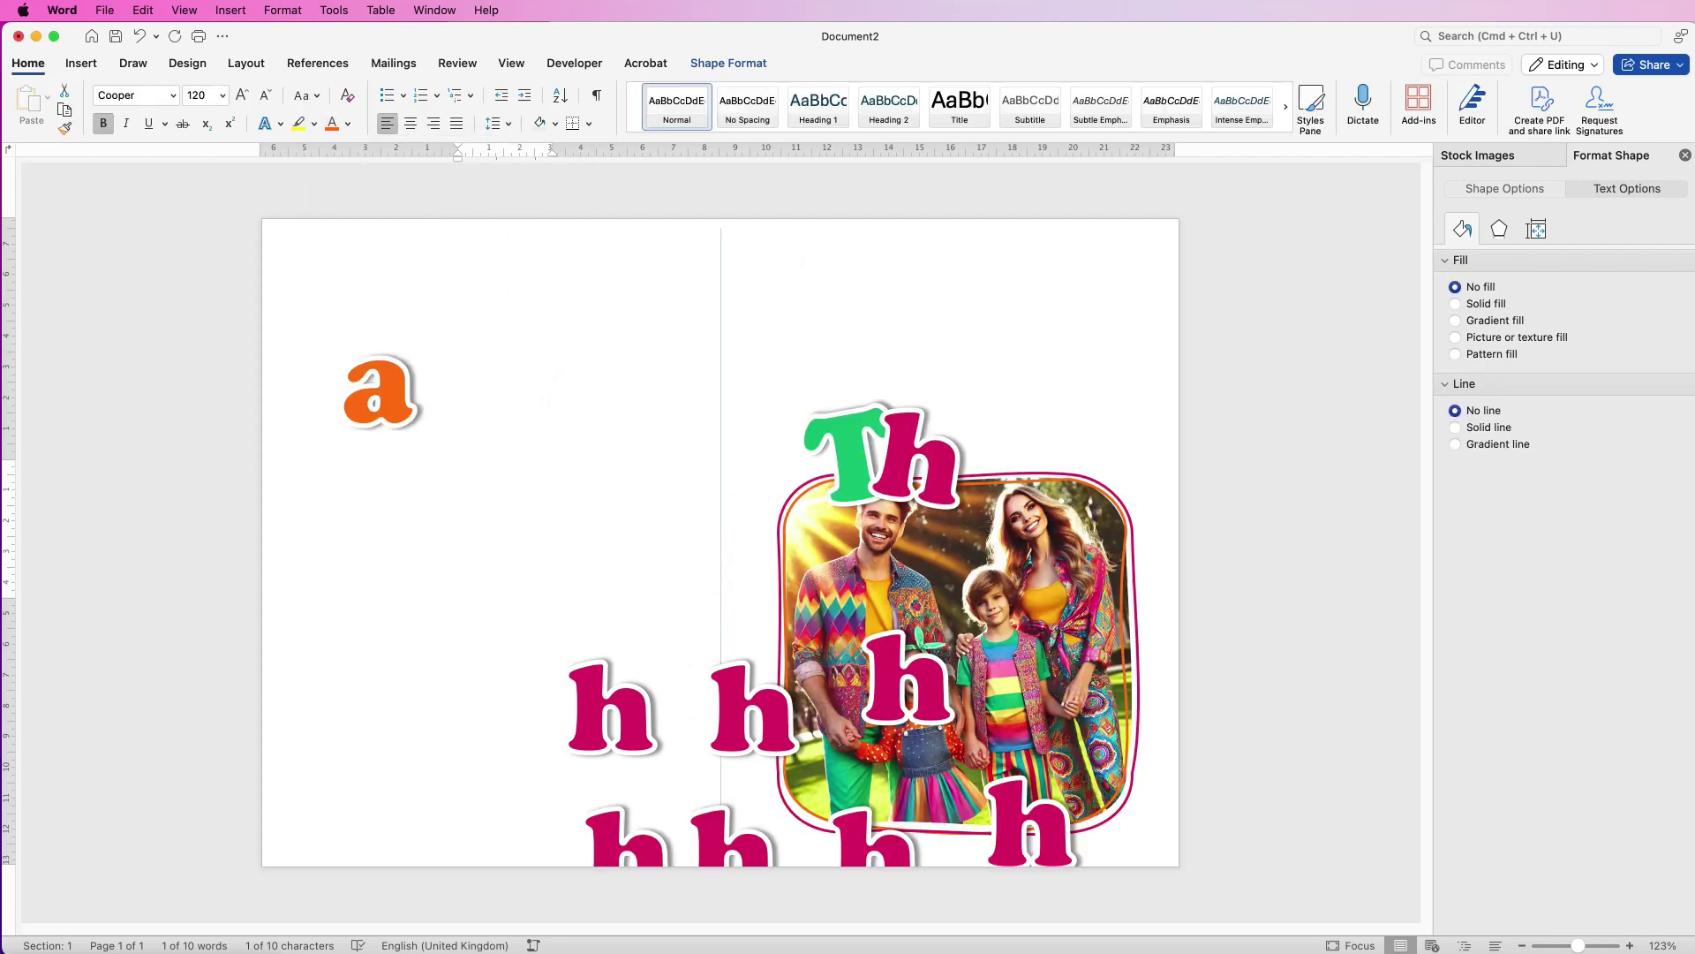
drag(380, 393, 972, 296)
Change the next h copy to a light blue n, tilted clockwise, and place it after the a.
double_click(618, 539)
text(n)
click(348, 123)
click(433, 314)
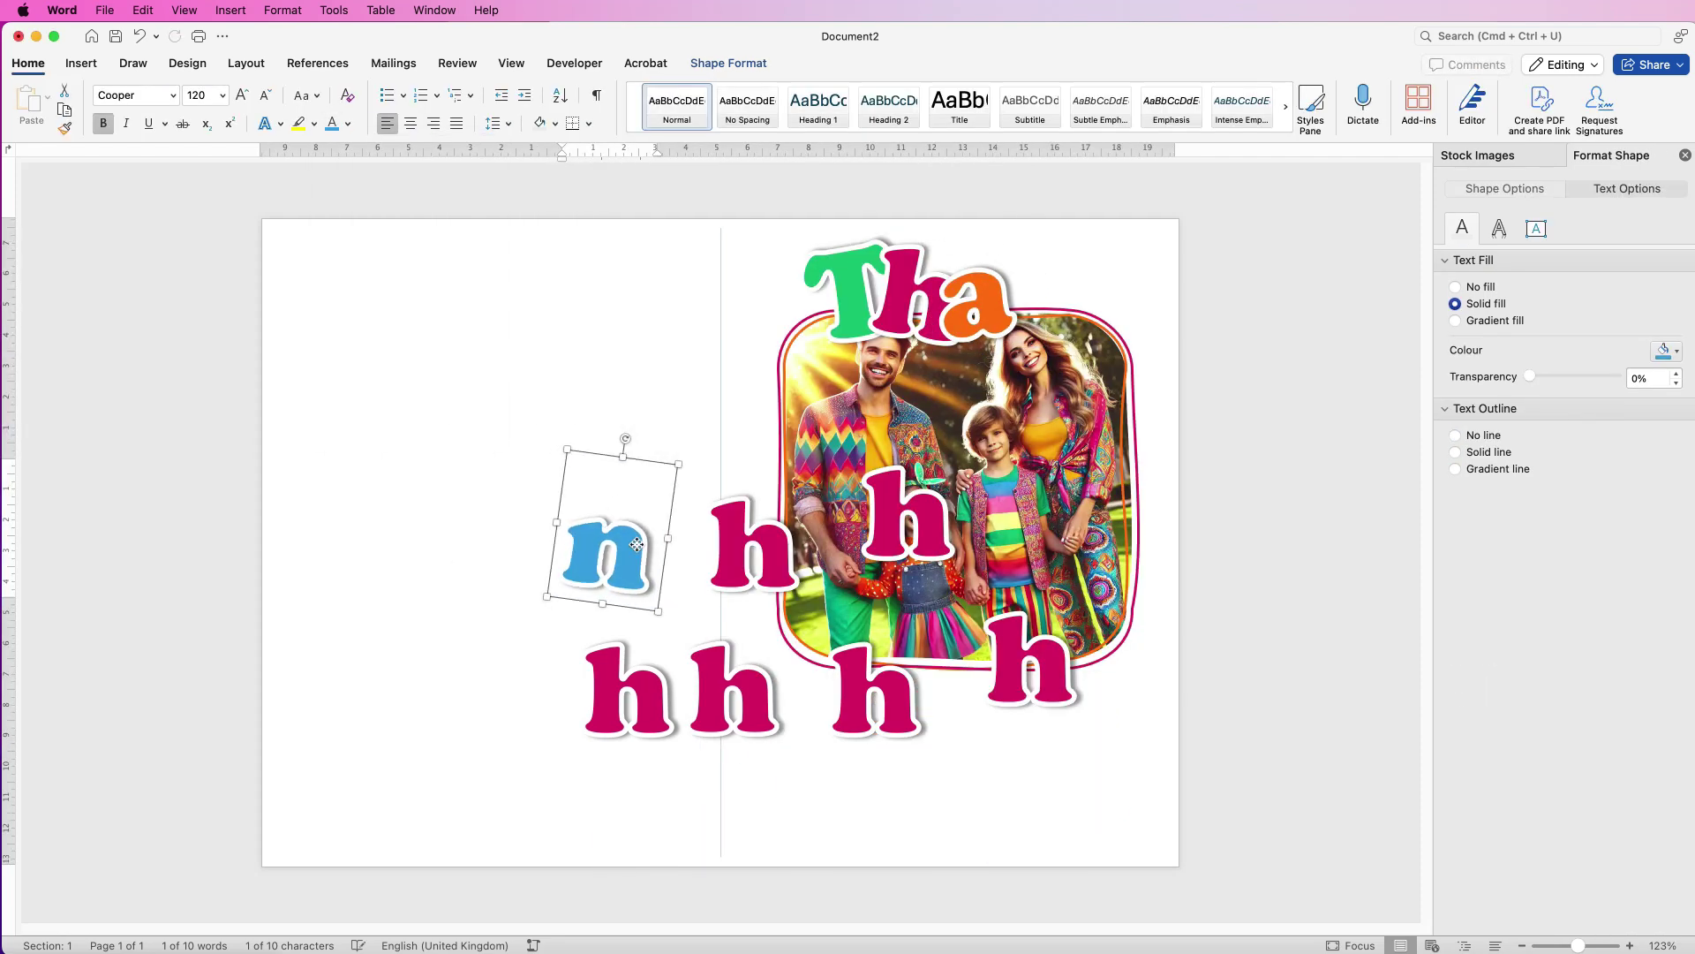
drag(635, 545, 1070, 290)
Change another h copy to a golden yellow k and place it after the n to complete Thank.
double_click(750, 543)
text(k)
click(348, 123)
click(368, 314)
drag(750, 543, 1102, 296)
Change an h copy to a capital Y in green and place it, tilted anticlockwise, over the picture's lower edge.
click(622, 634)
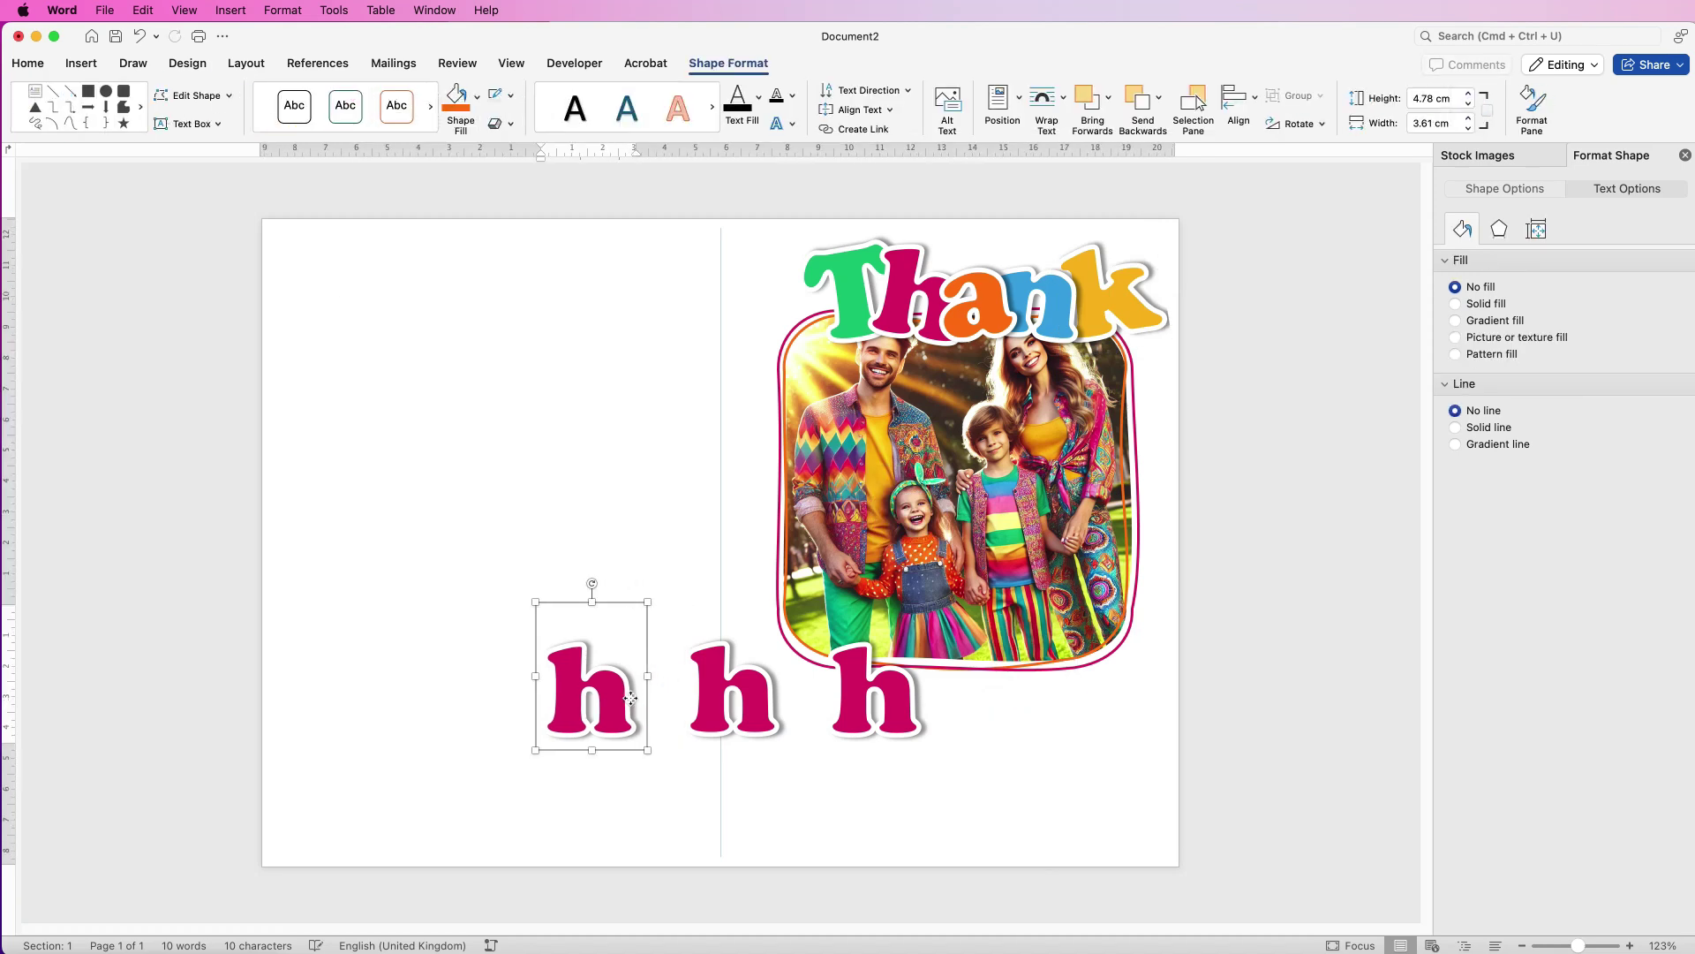
double_click(622, 634)
text(Y)
double_click(622, 634)
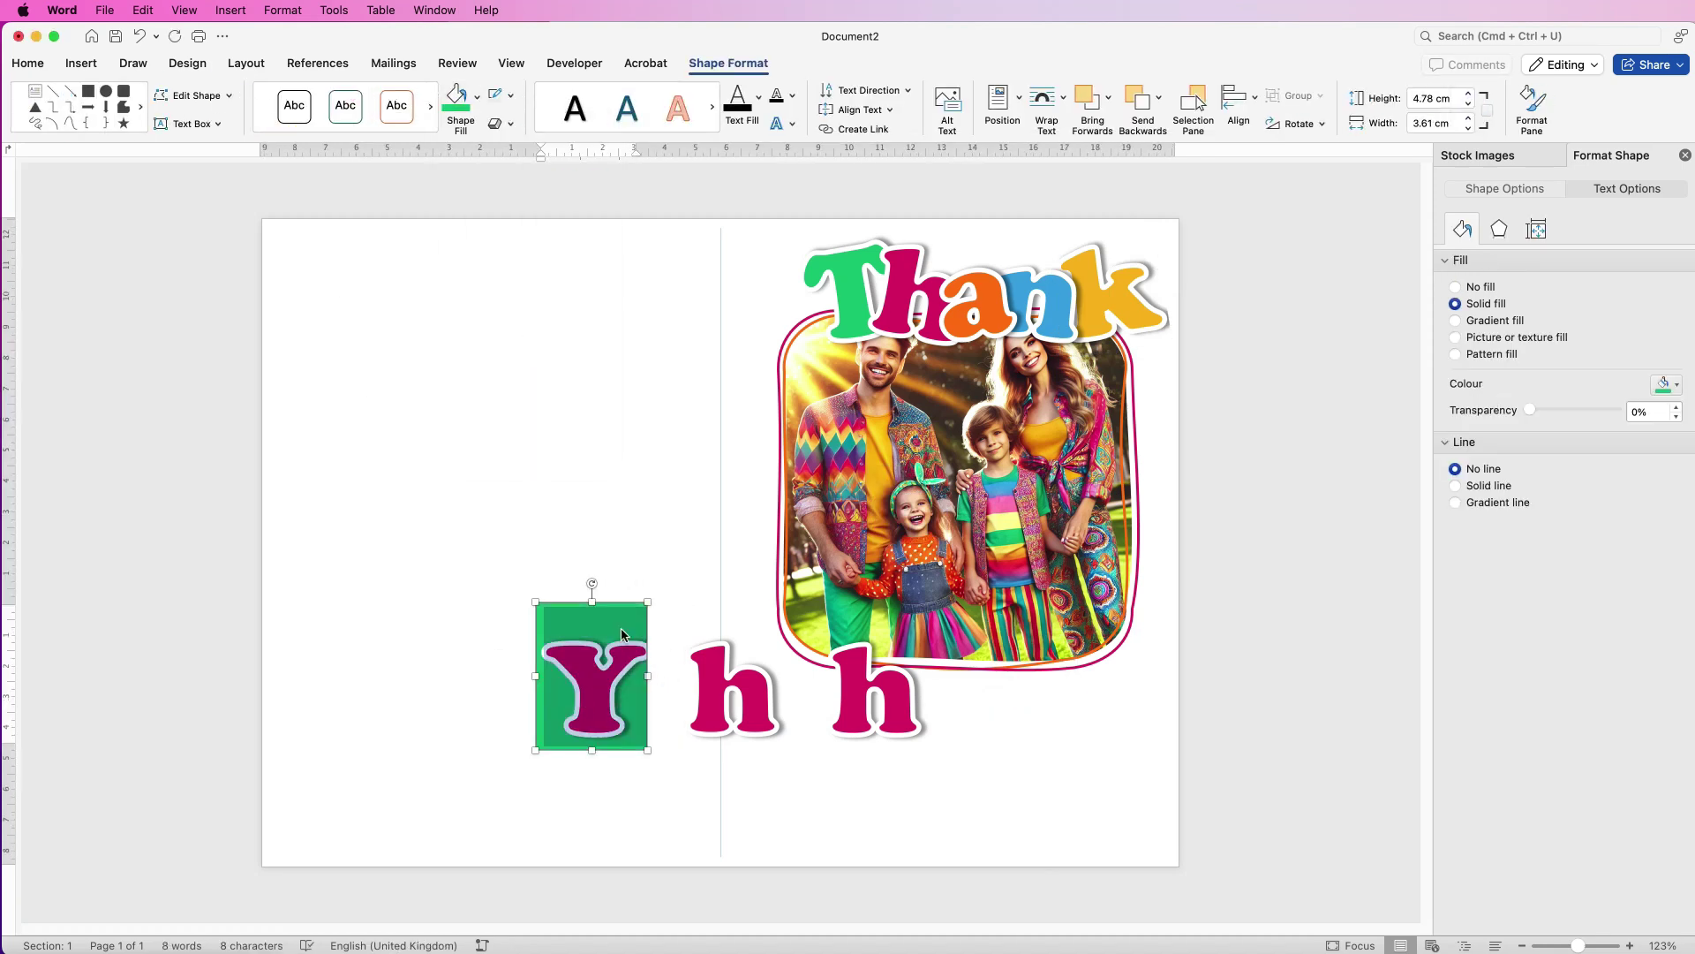
click(738, 688)
drag(600, 671, 883, 640)
Replace another h copy with a magenta o and place it right after the Y.
double_click(737, 688)
text(o)
drag(737, 688, 952, 662)
Change the last h copy to a golden yellow u, tilted clockwise, and place it after the o to complete You.
double_click(606, 700)
text(u)
click(348, 123)
click(369, 314)
drag(635, 712, 1015, 675)
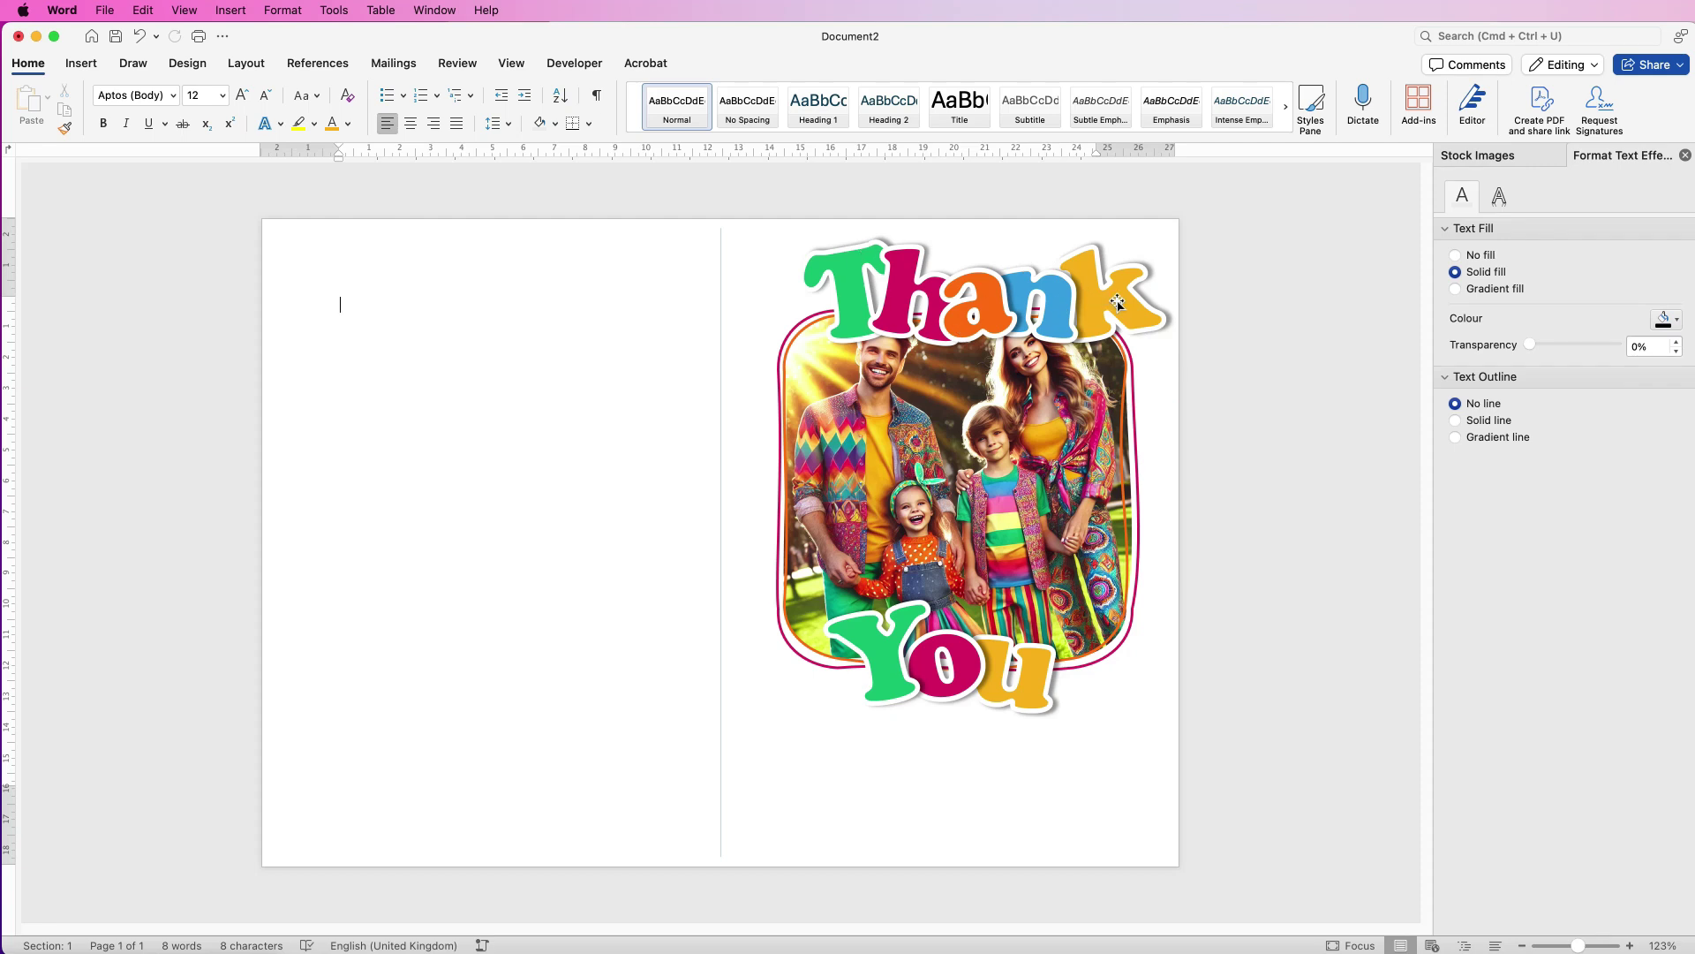
Select all five letters of Thank and reduce their font size.
double_click(1102, 304)
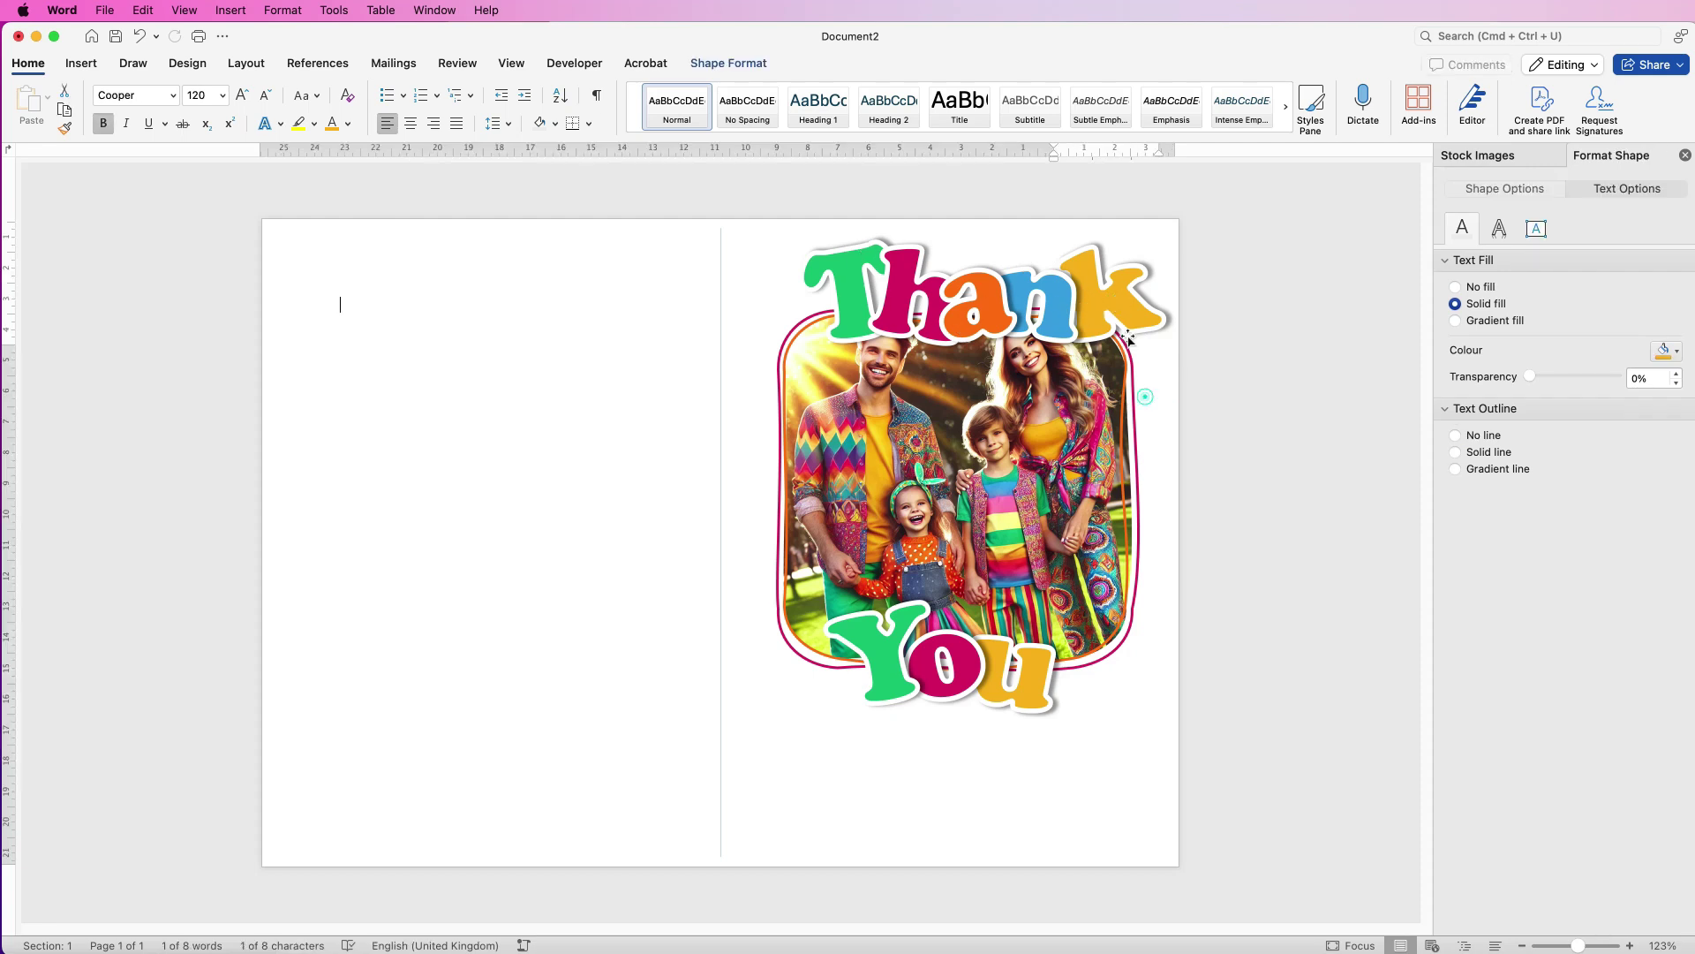
click(1127, 296)
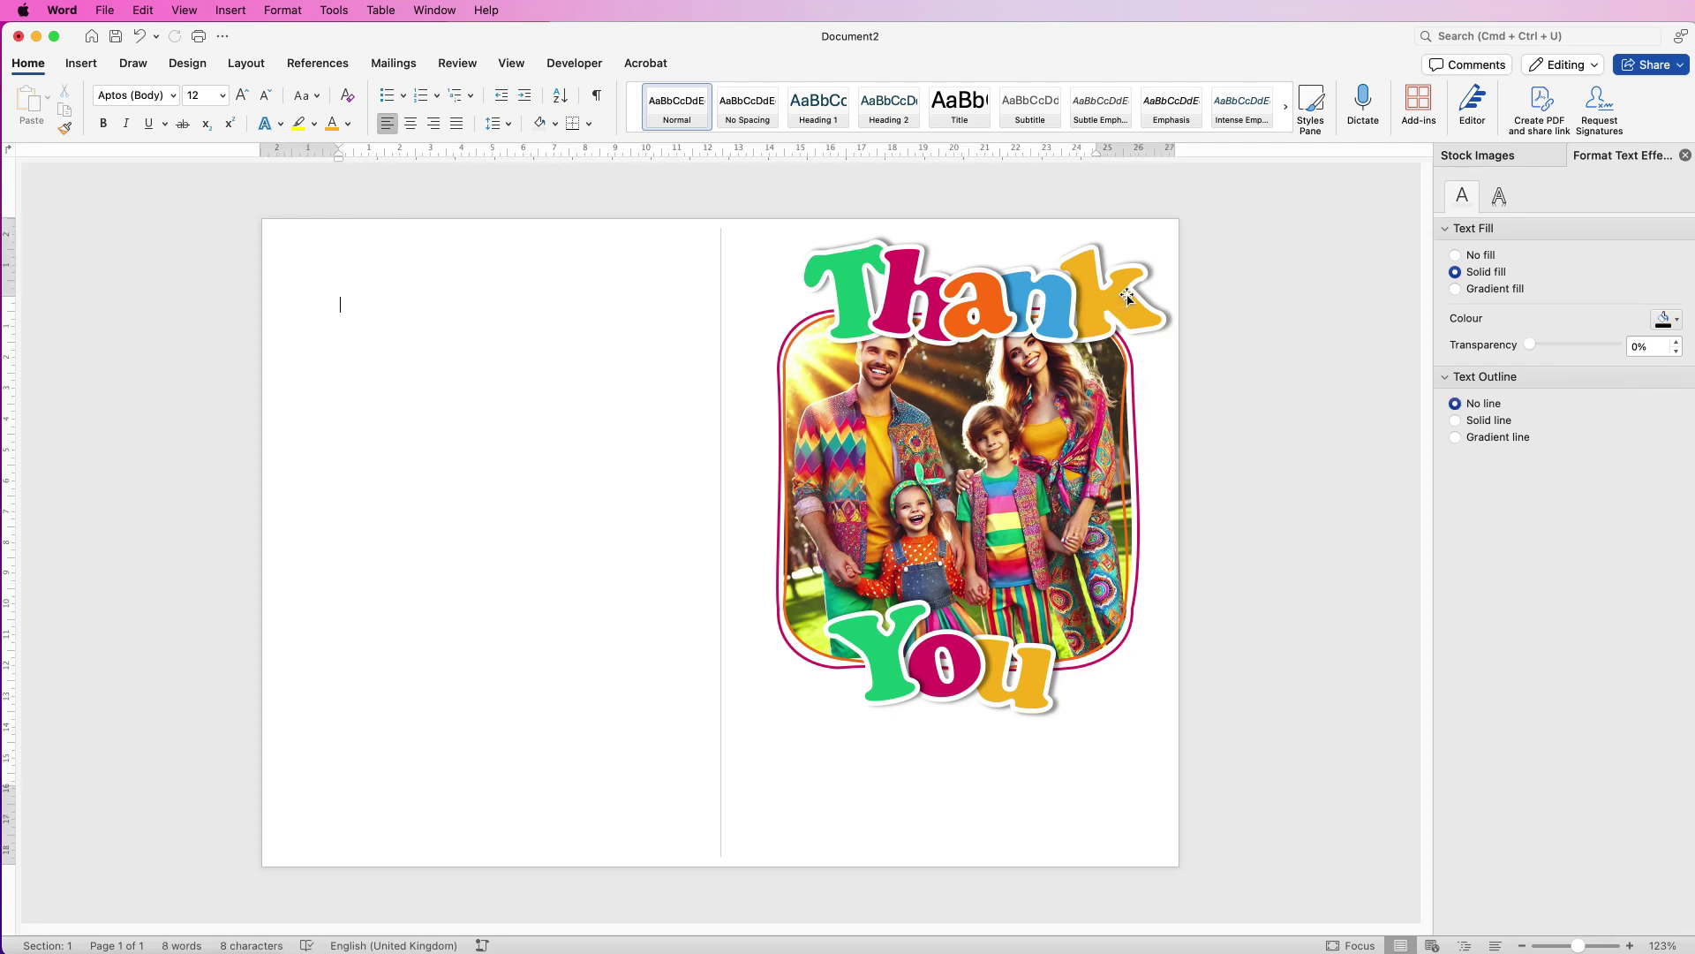
click(1056, 301)
double_click(1127, 308)
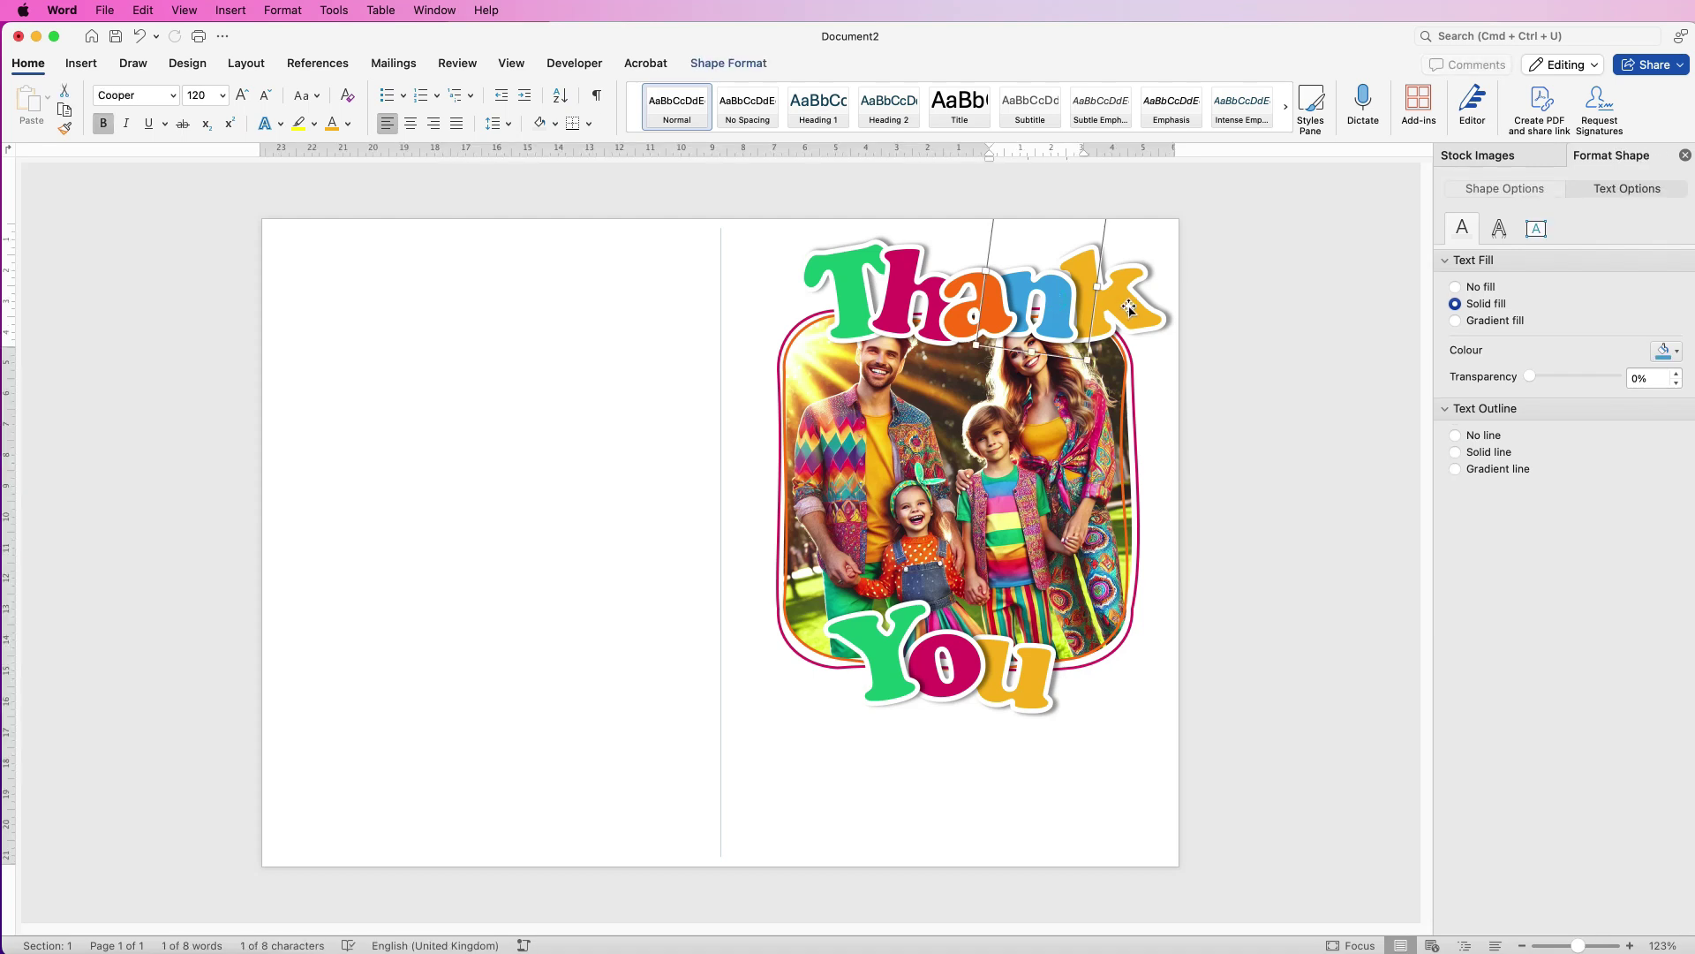
click(1129, 306)
shift+click(894, 324)
shift+click(843, 297)
shift+click(1086, 319)
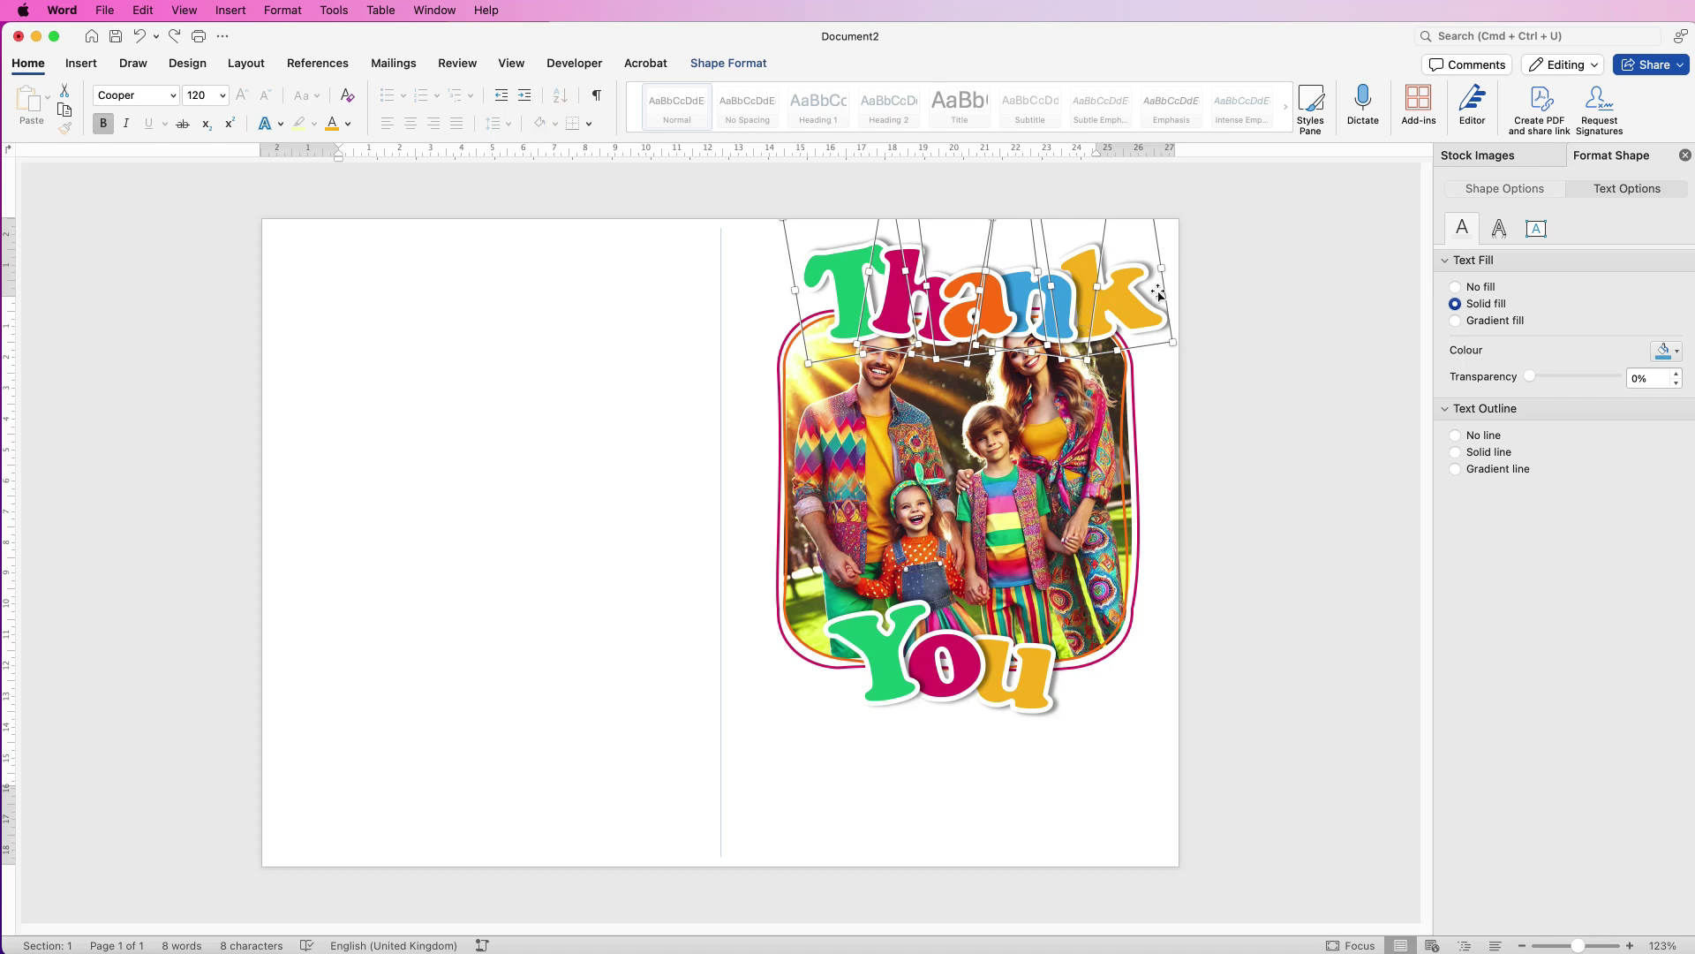
click(206, 95)
click(208, 96)
double_click(204, 96)
key(Escape)
Close up the letters of Thank over the picture's upper edge and group them.
click(1139, 257)
drag(1066, 309, 840, 310)
shift+click(902, 288)
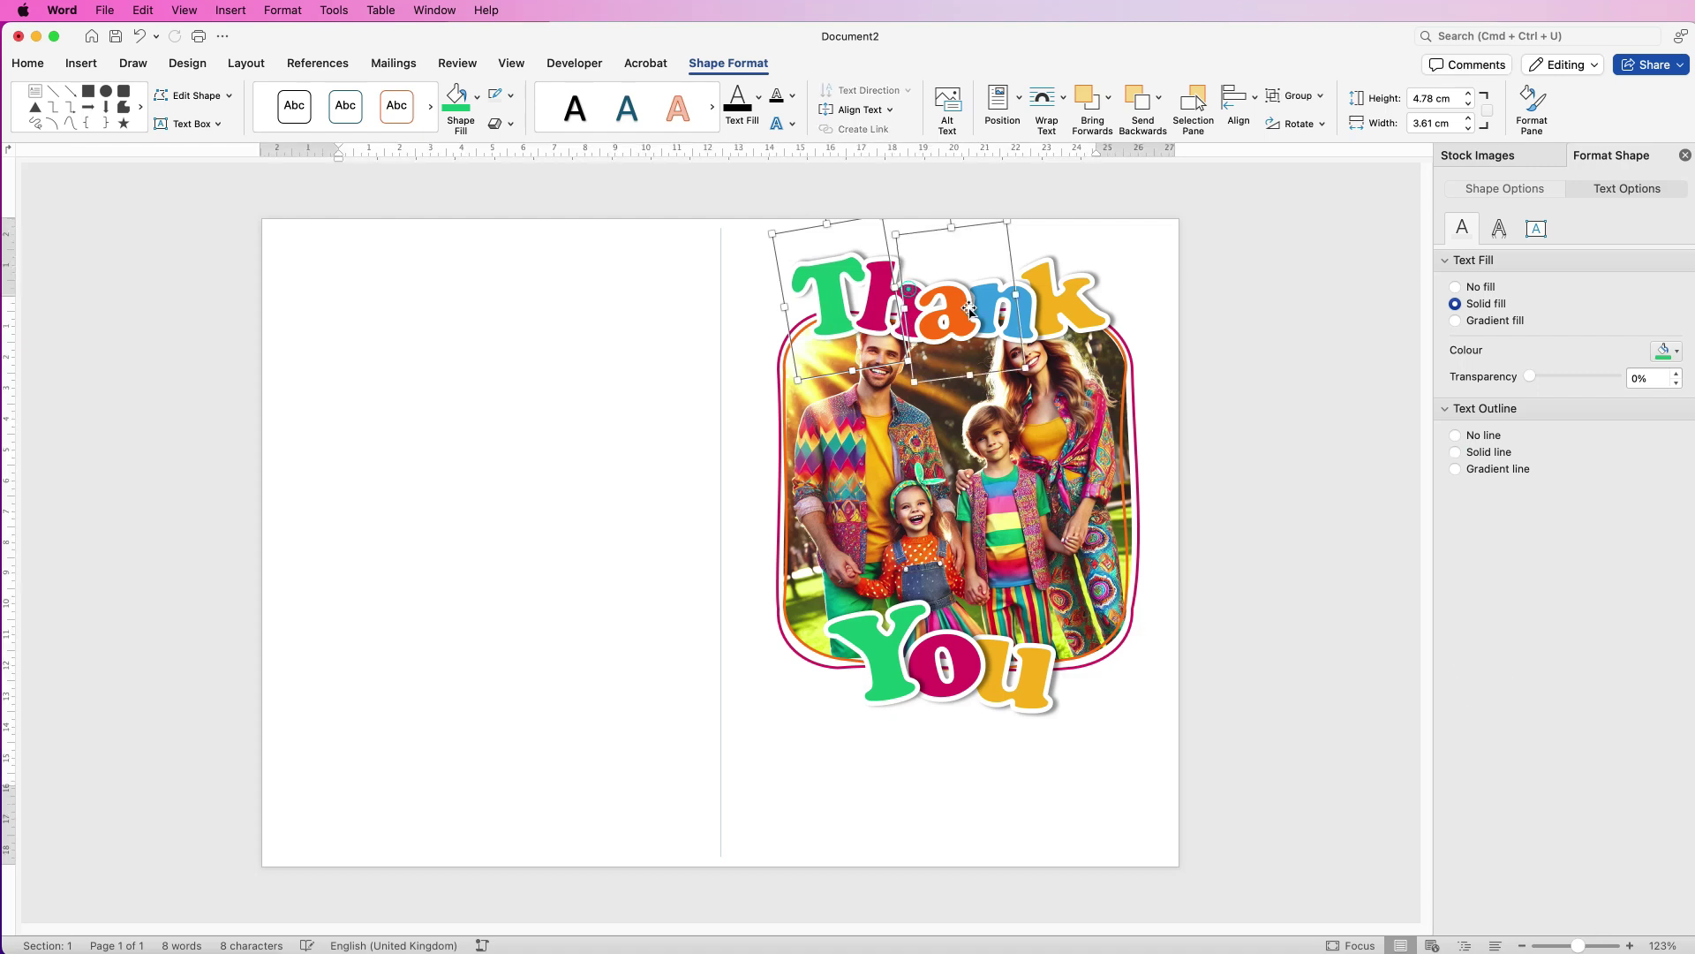
click(1319, 95)
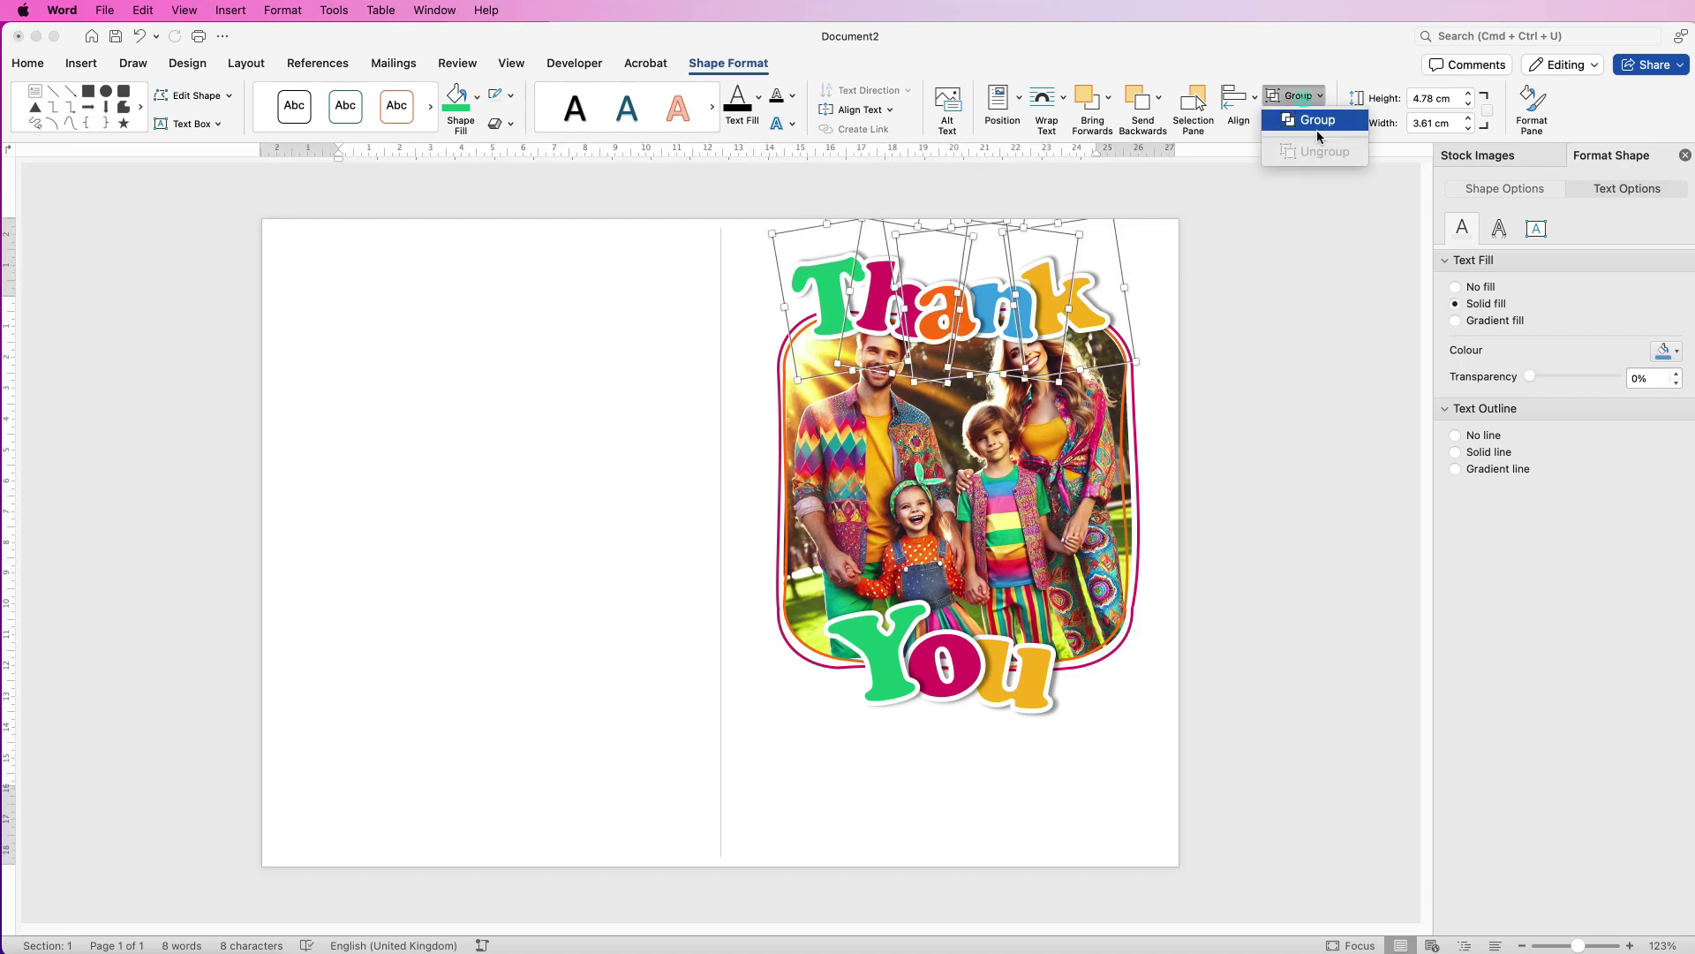
click(1314, 123)
drag(1016, 315, 1013, 310)
Select the three letters of You and set their font size to 100.
click(1000, 702)
click(962, 658)
shift+click(996, 667)
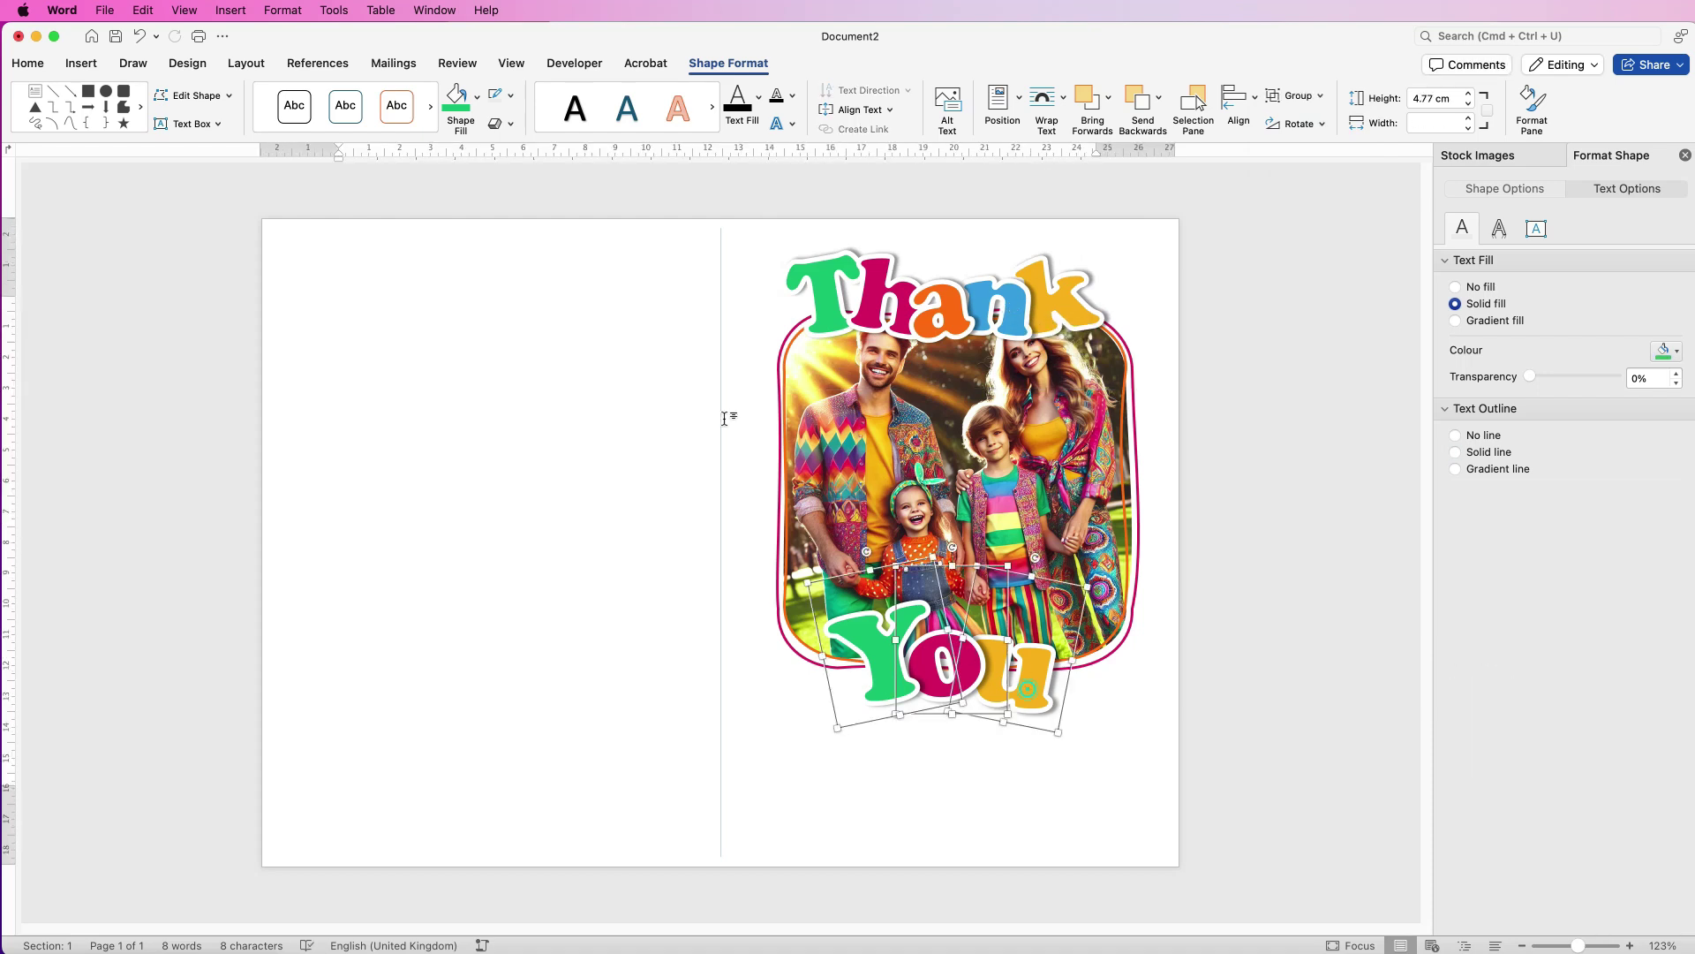
click(28, 62)
click(196, 95)
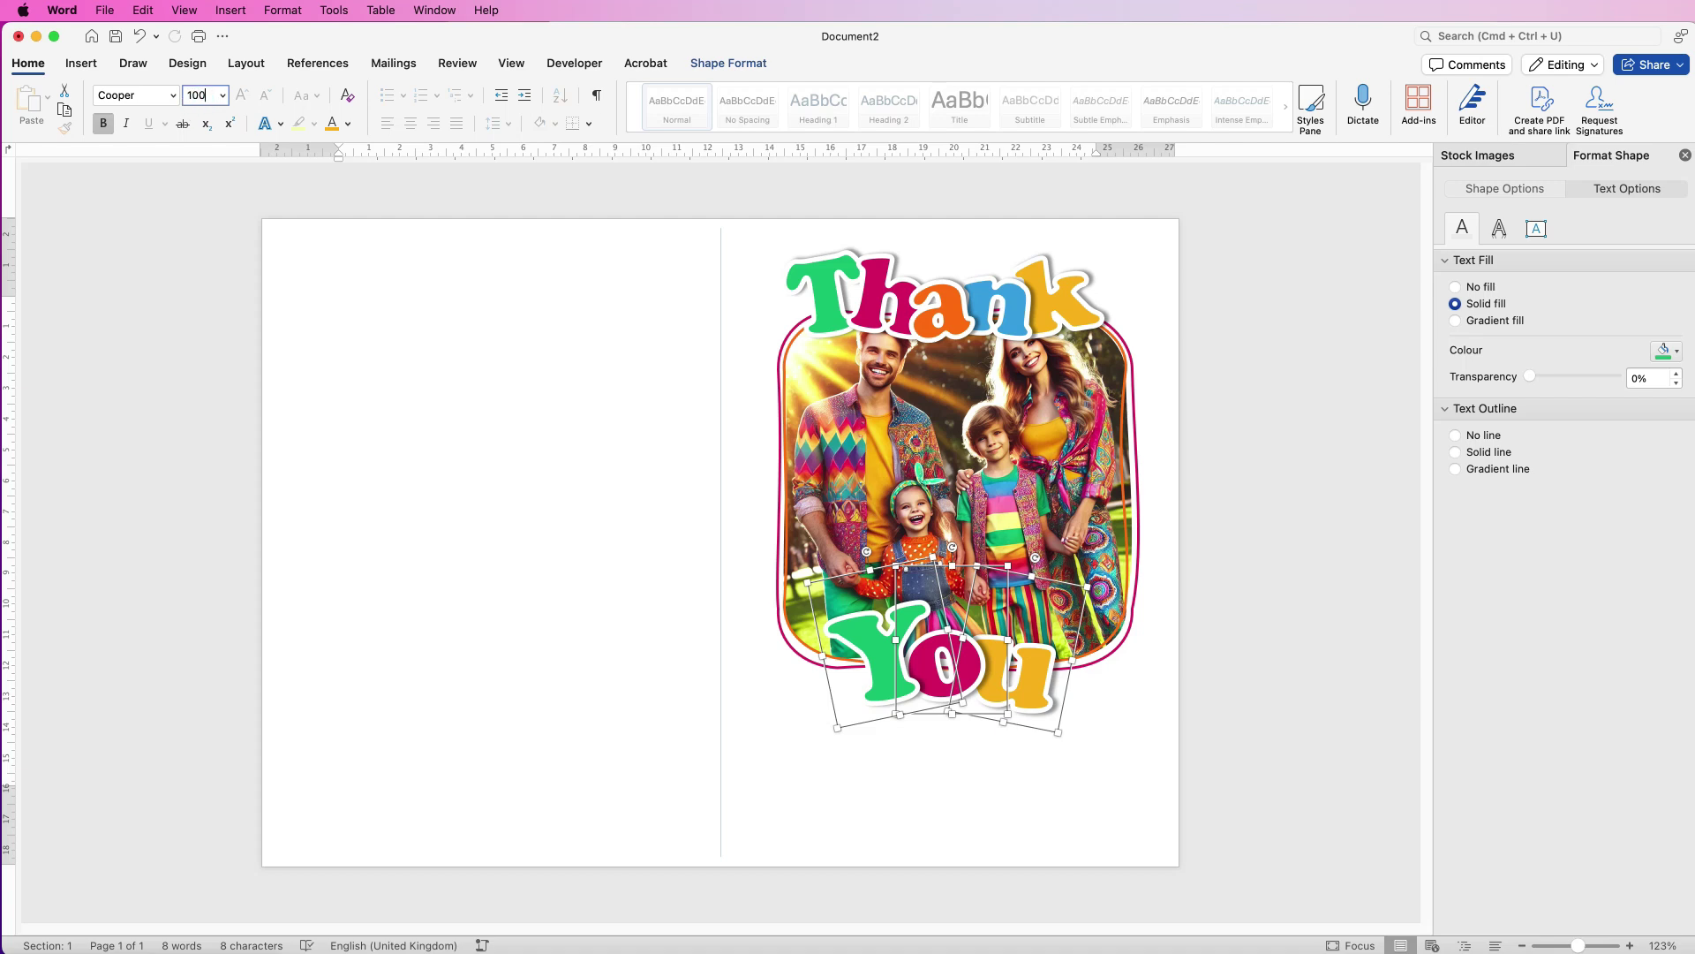
text(100)
key(Return)
Move the letters of You closer together and group them.
click(883, 636)
drag(898, 713, 1002, 653)
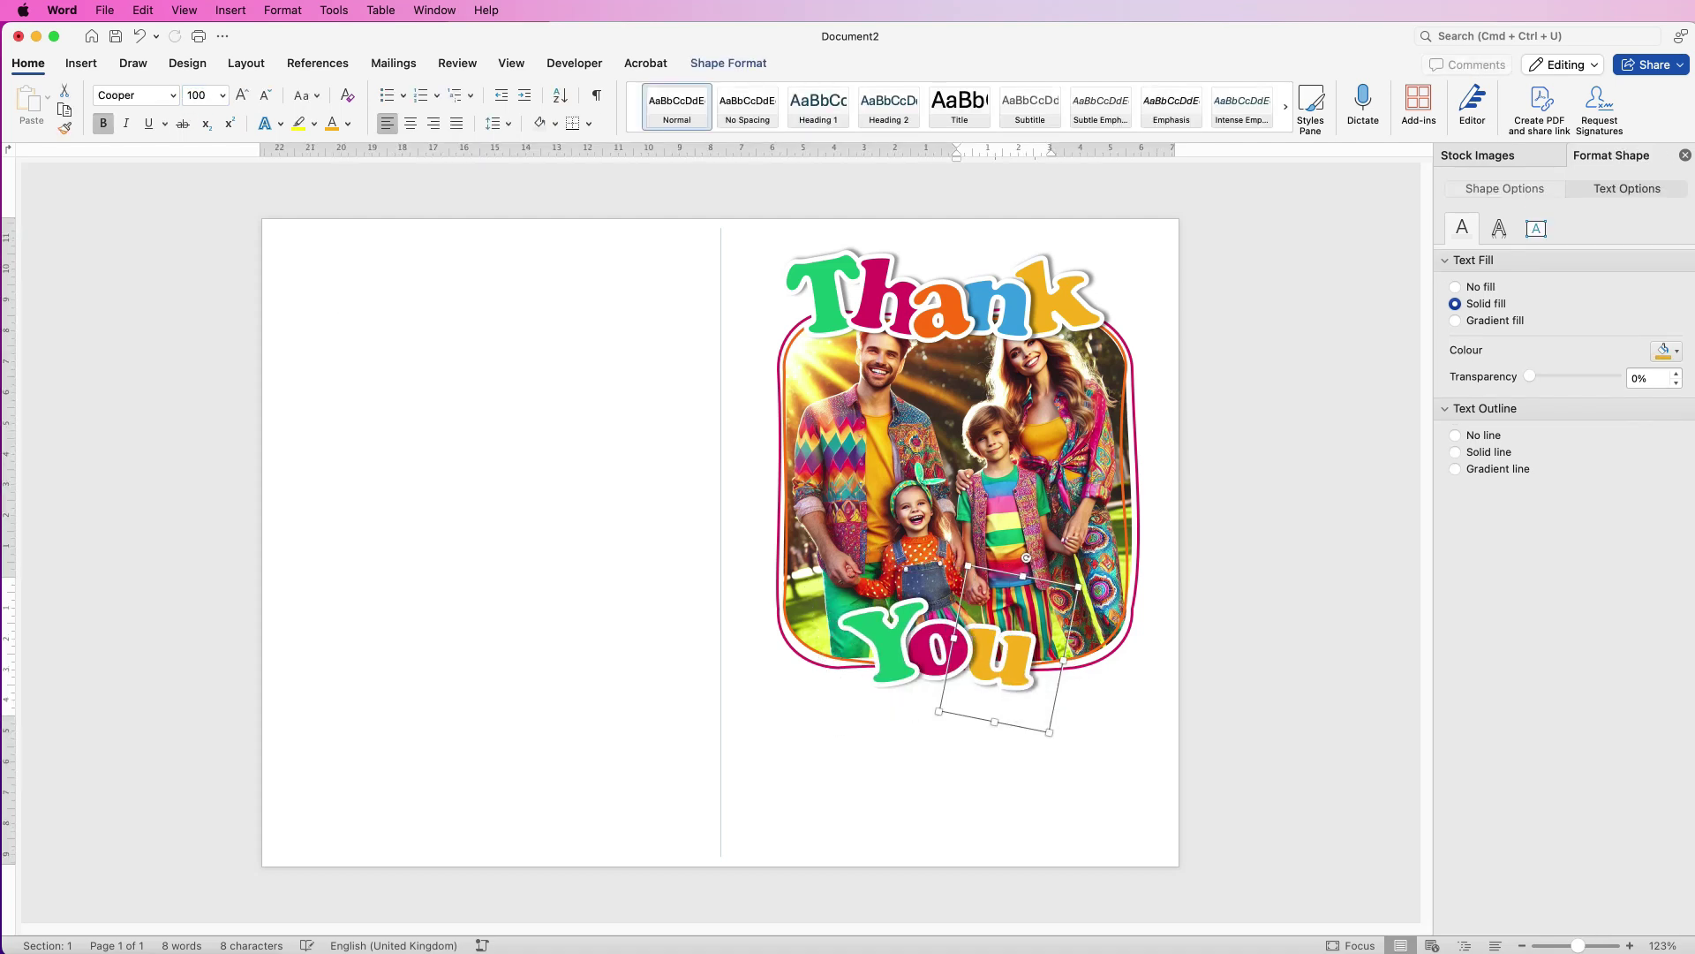
shift+click(883, 636)
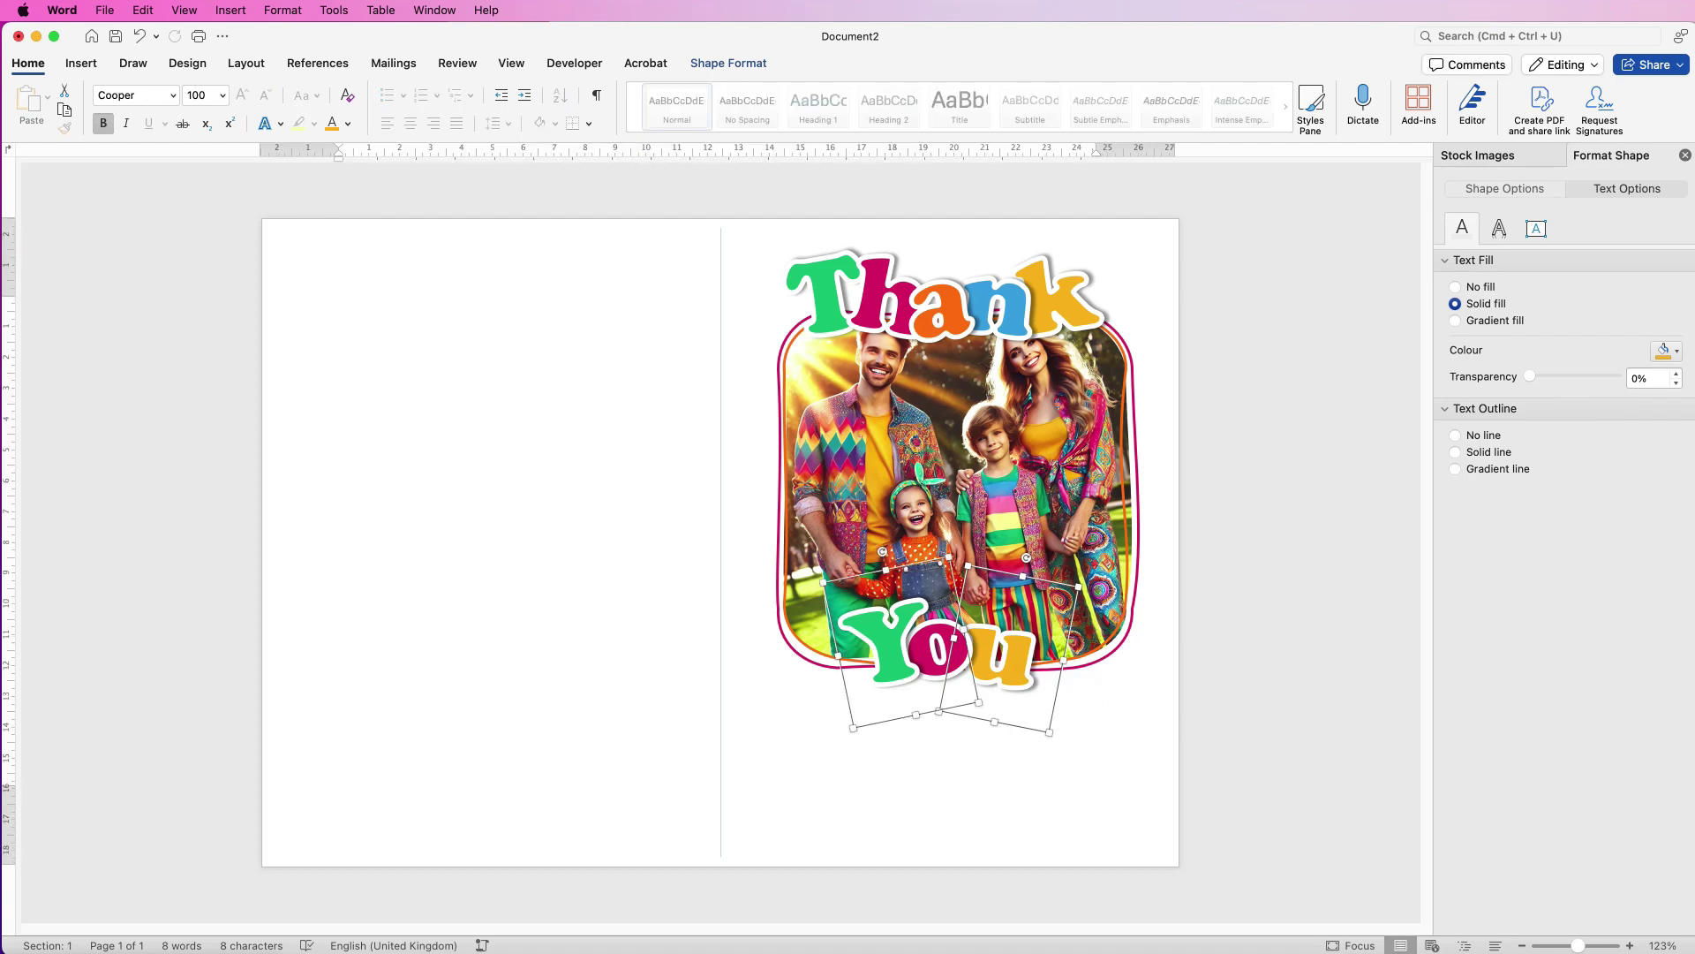
shift+click(938, 649)
click(728, 62)
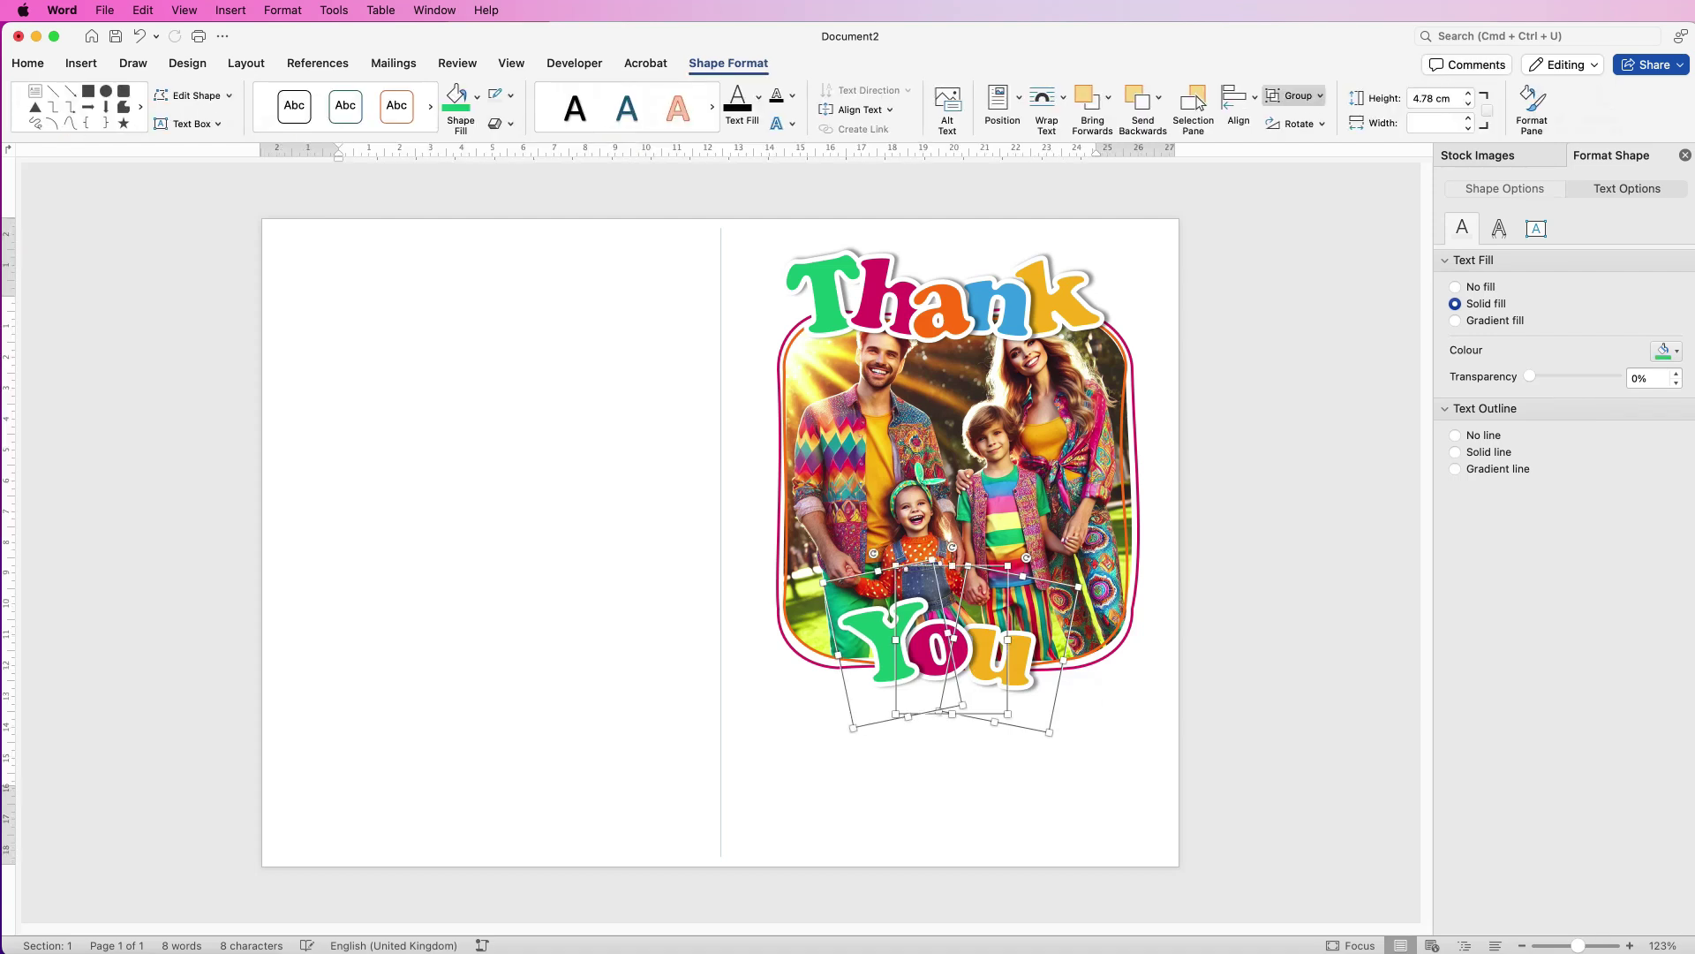
click(1297, 95)
click(1311, 120)
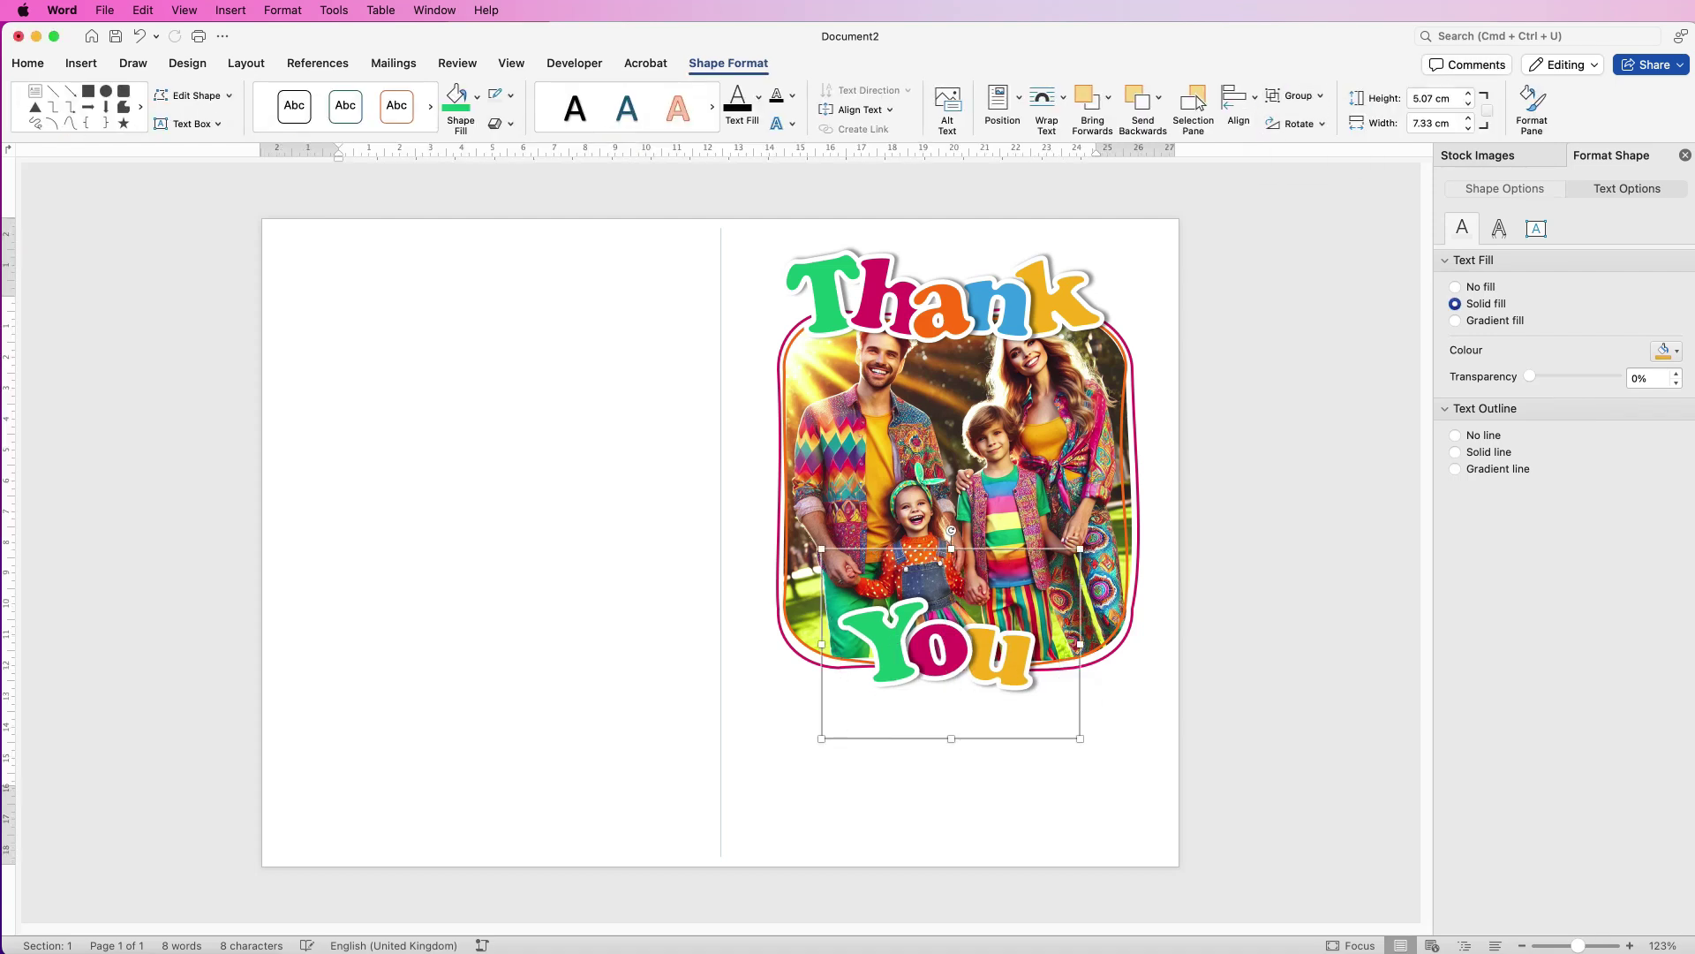
Shift the You group slightly down and to the right, and raise the Thank group a little over the picture.
drag(1026, 327, 1026, 330)
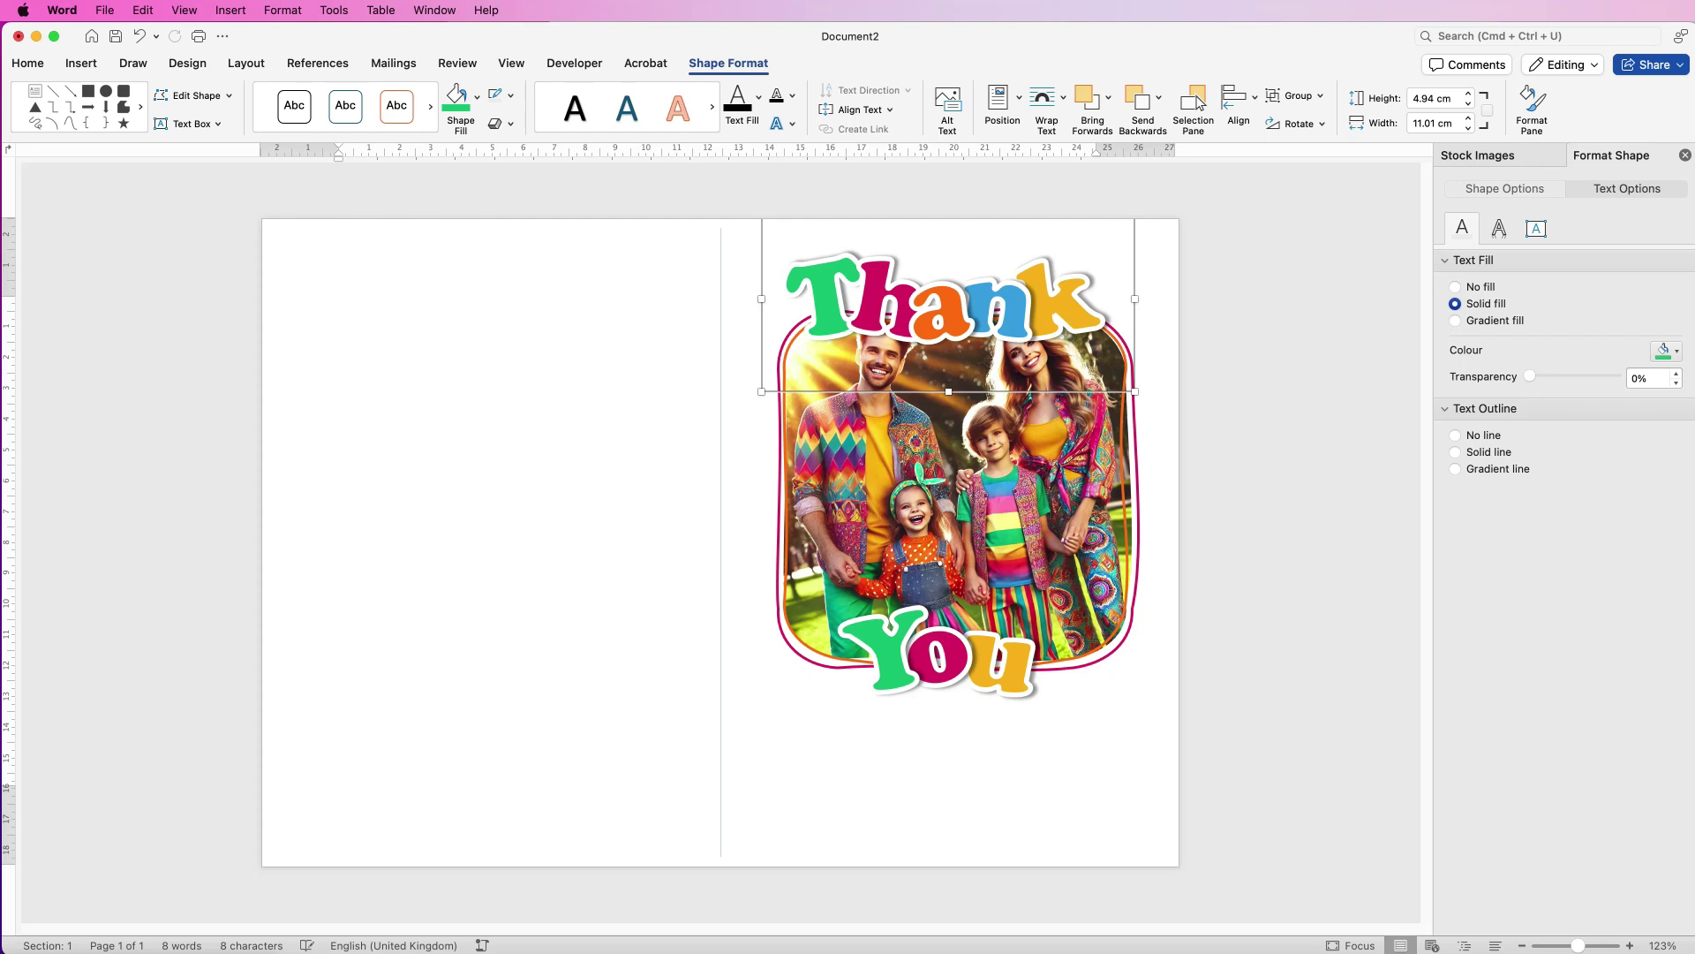
click(936, 654)
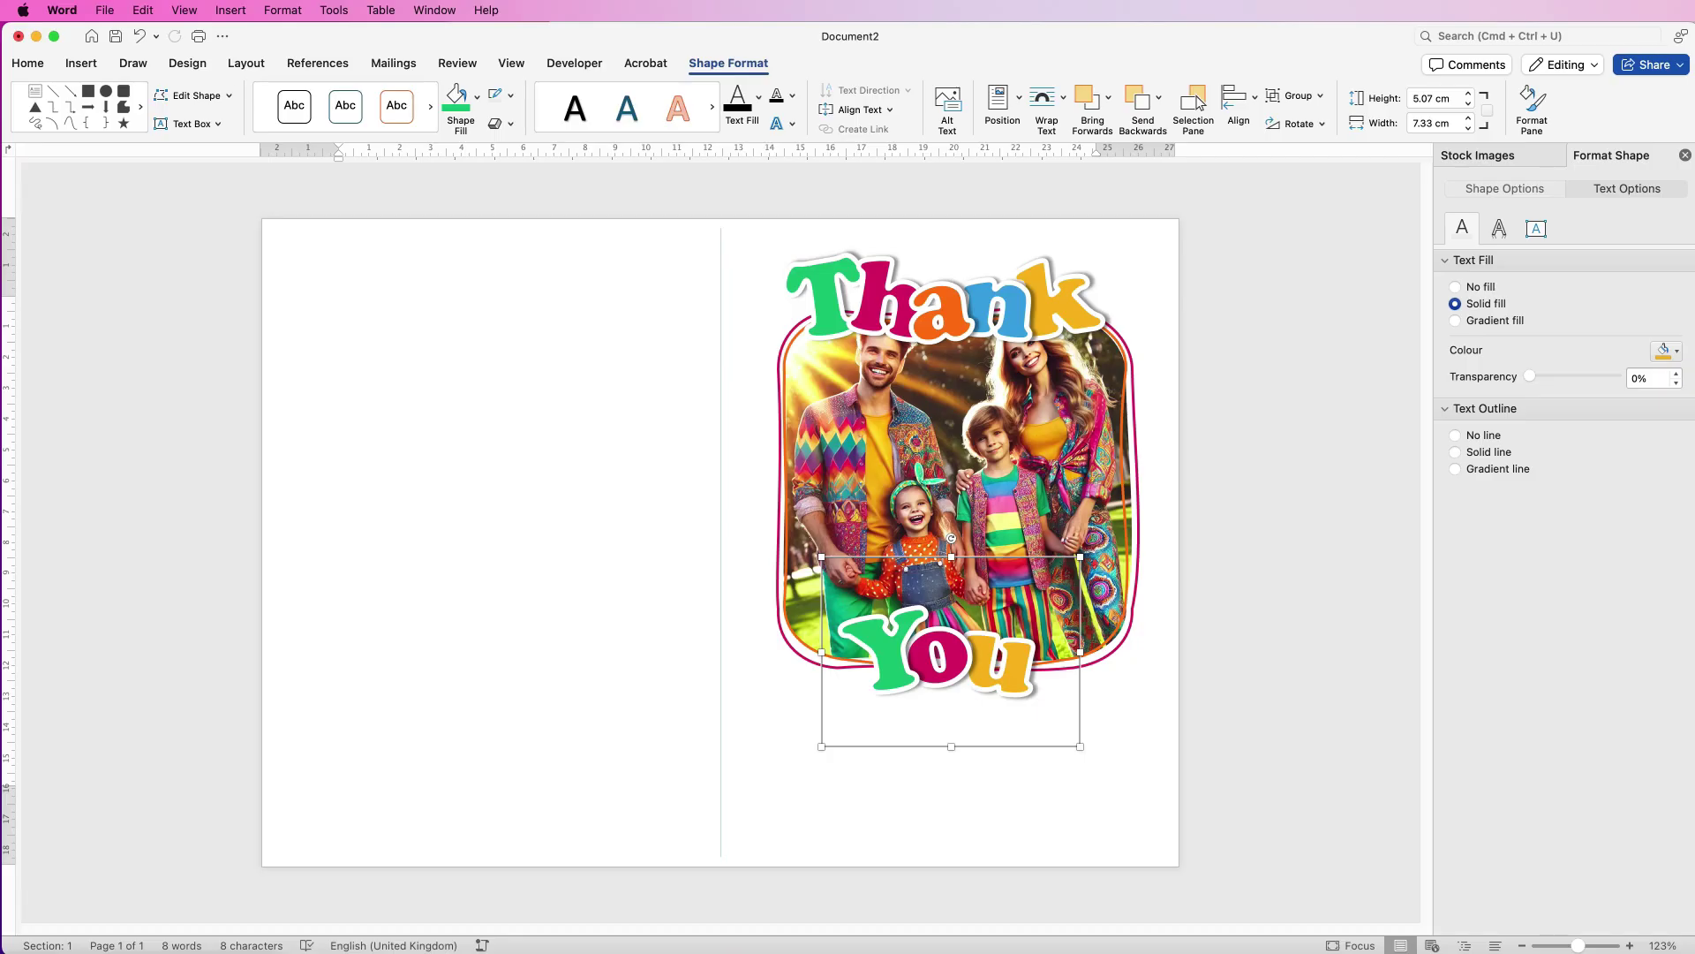
click(29, 63)
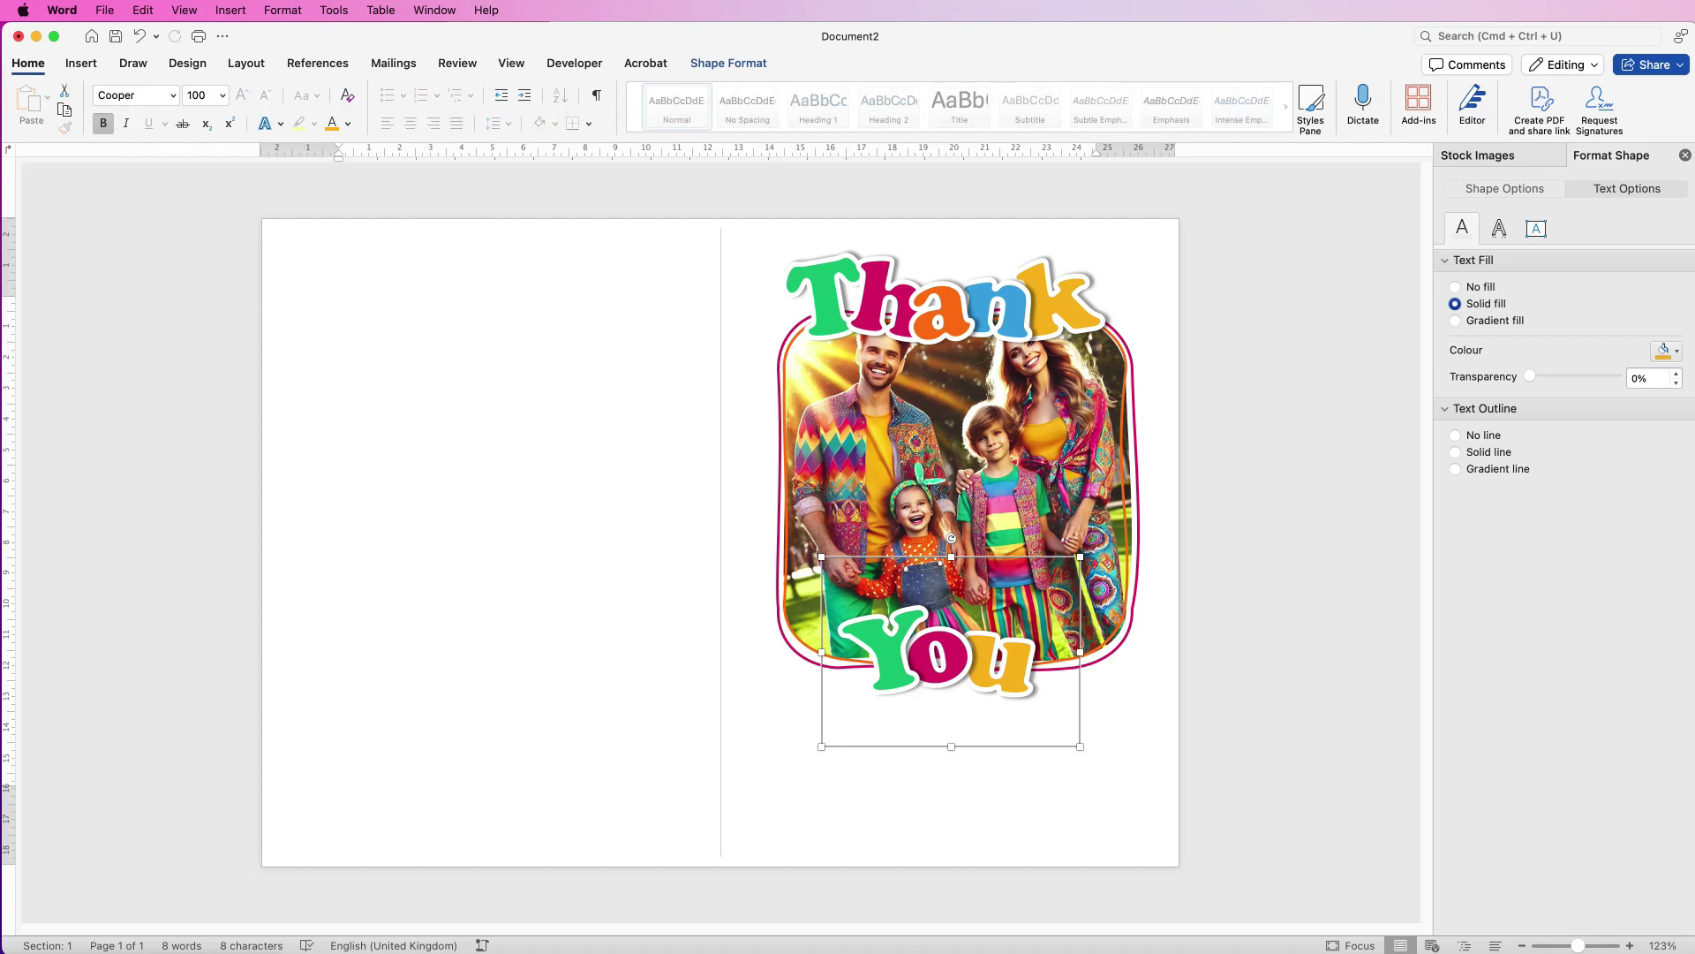
drag(1015, 681, 1027, 686)
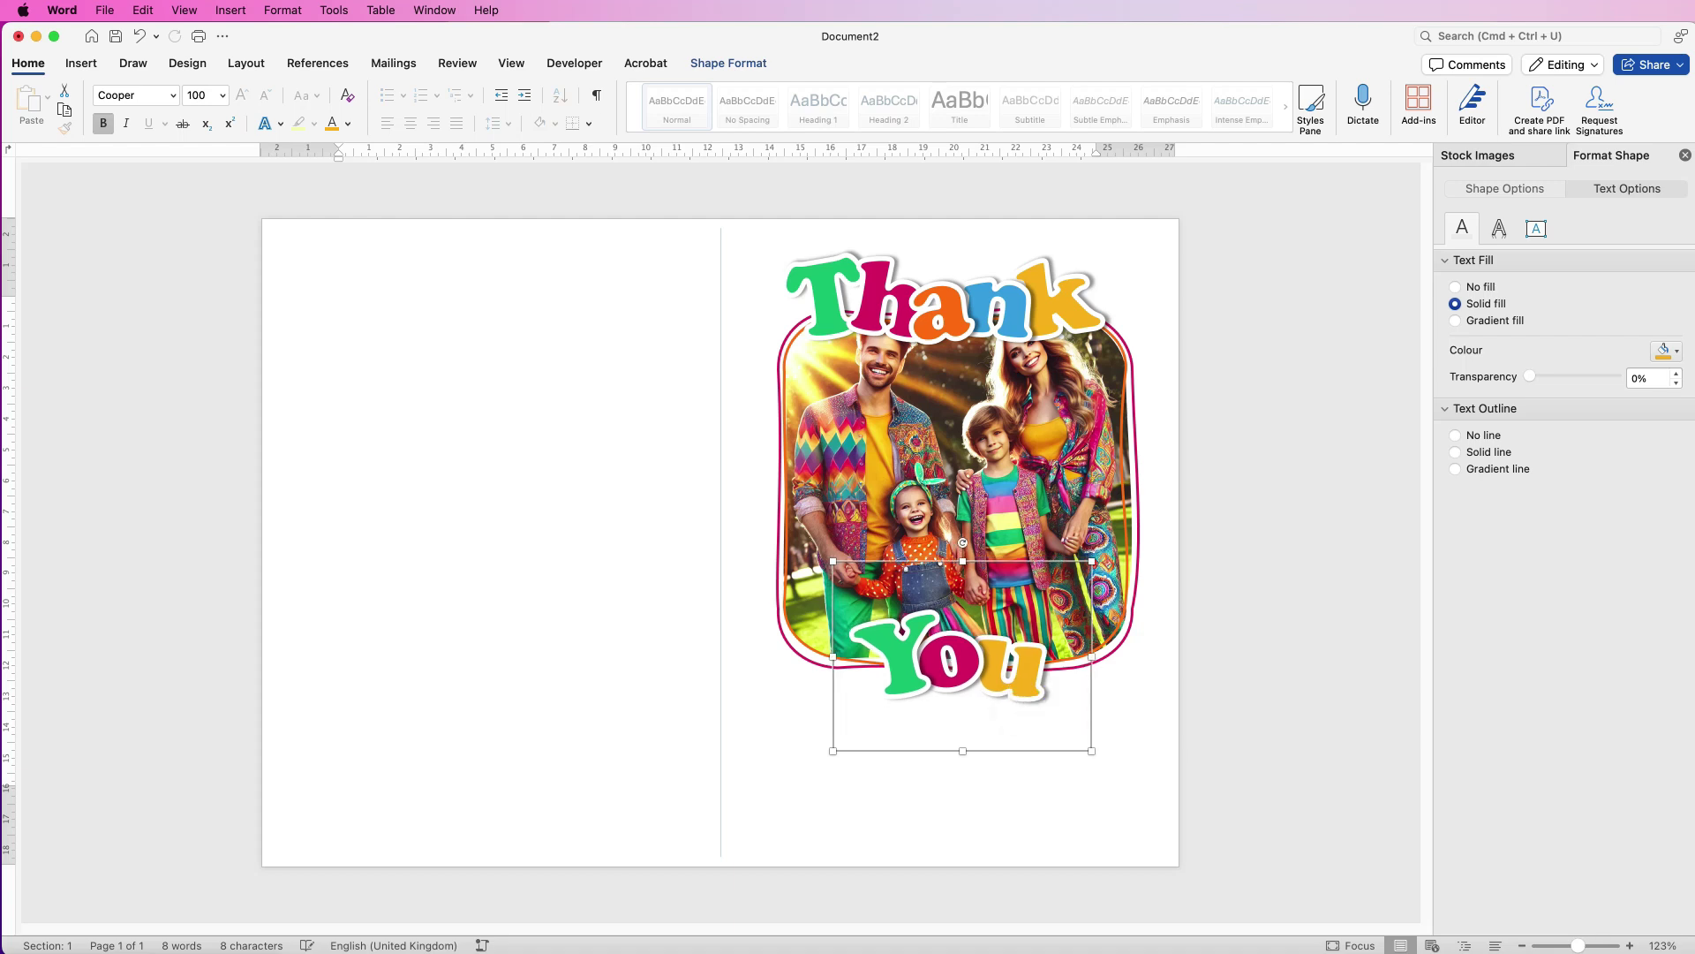
drag(1011, 323, 1005, 310)
Group the Thank lettering, the You lettering and the outlined picture into one object.
shift+click(1005, 353)
shift+click(949, 657)
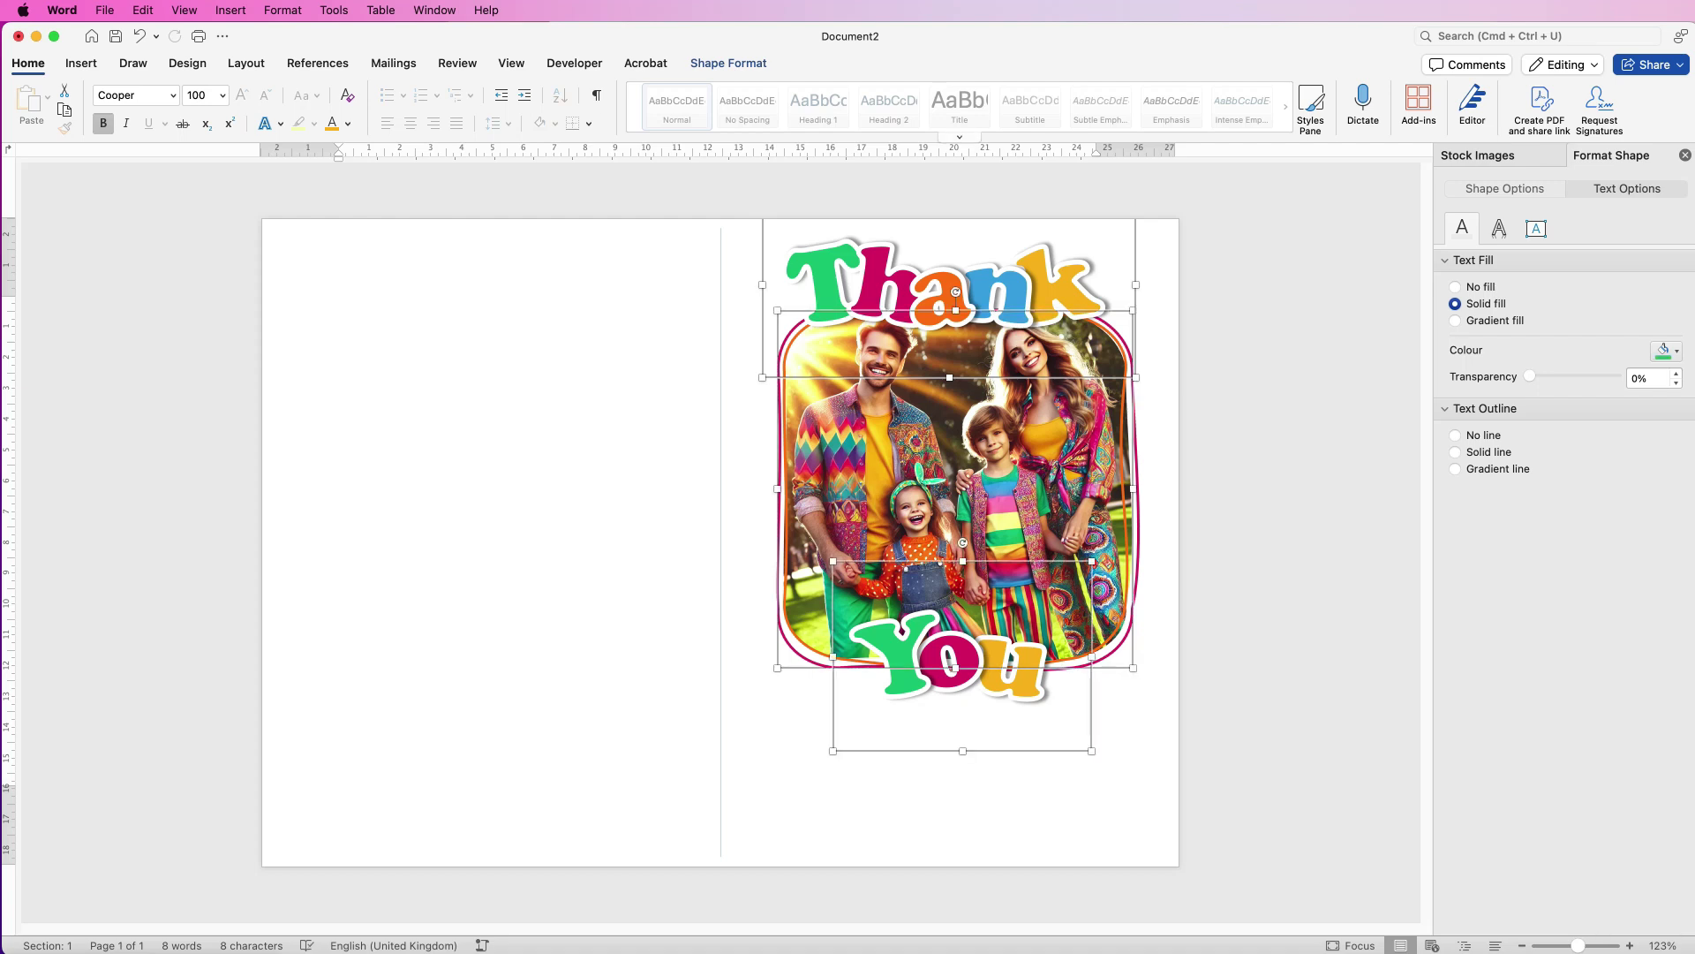
click(728, 63)
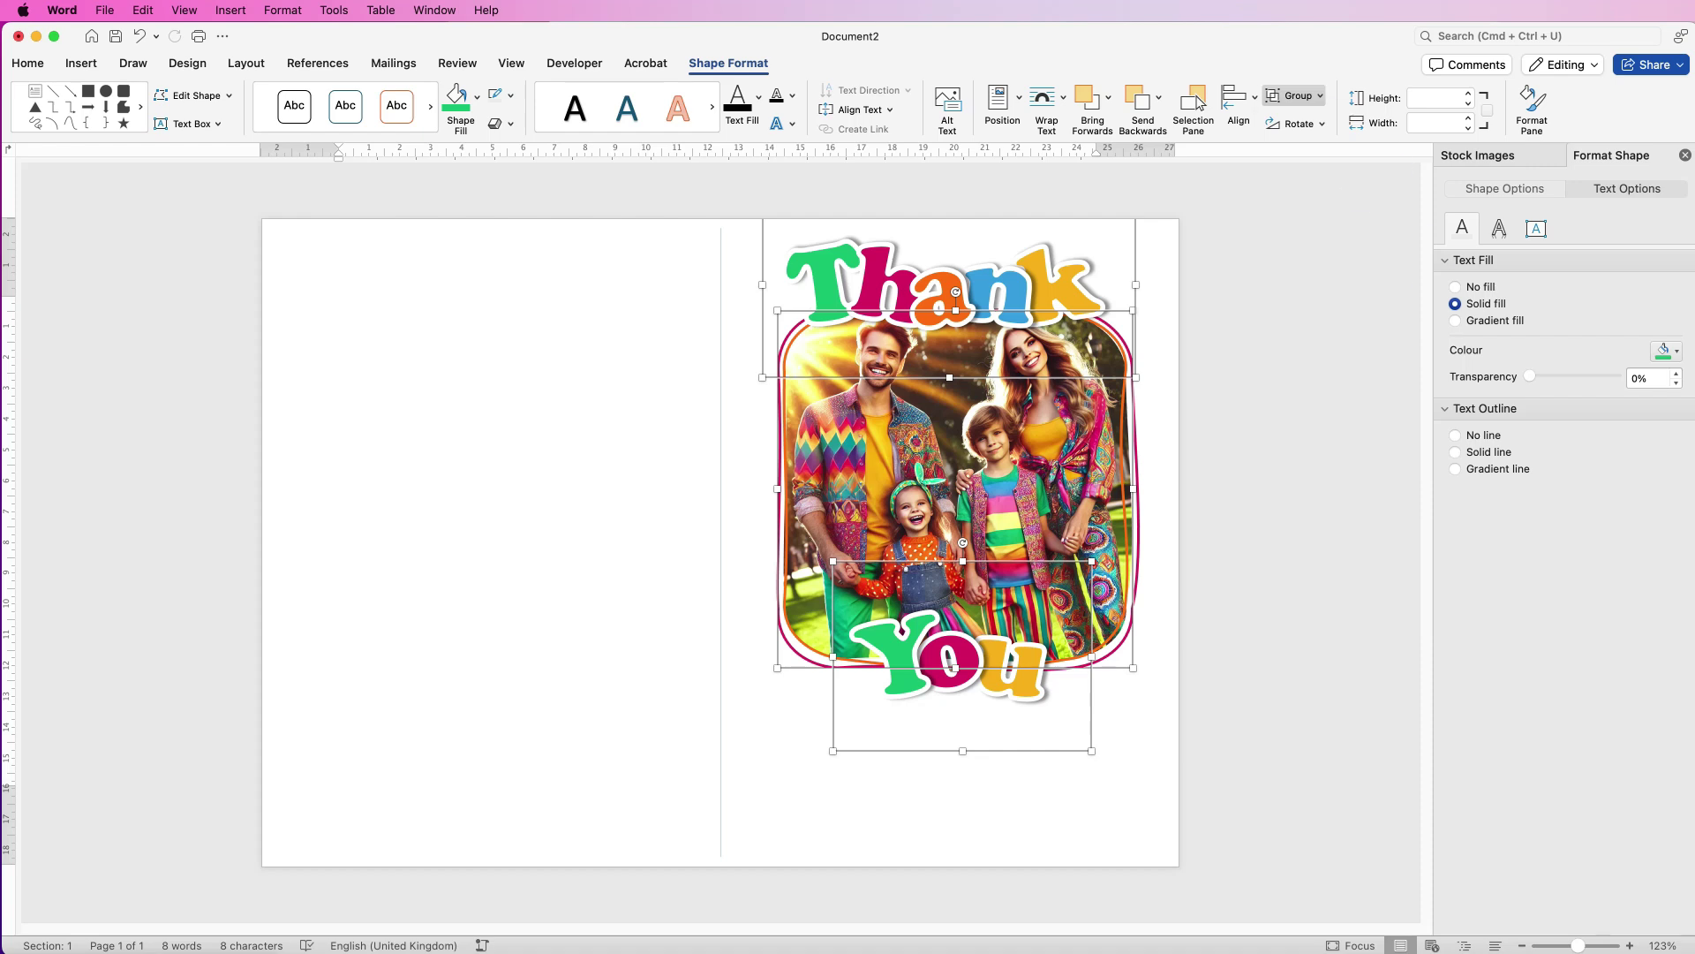
click(1294, 95)
click(1311, 119)
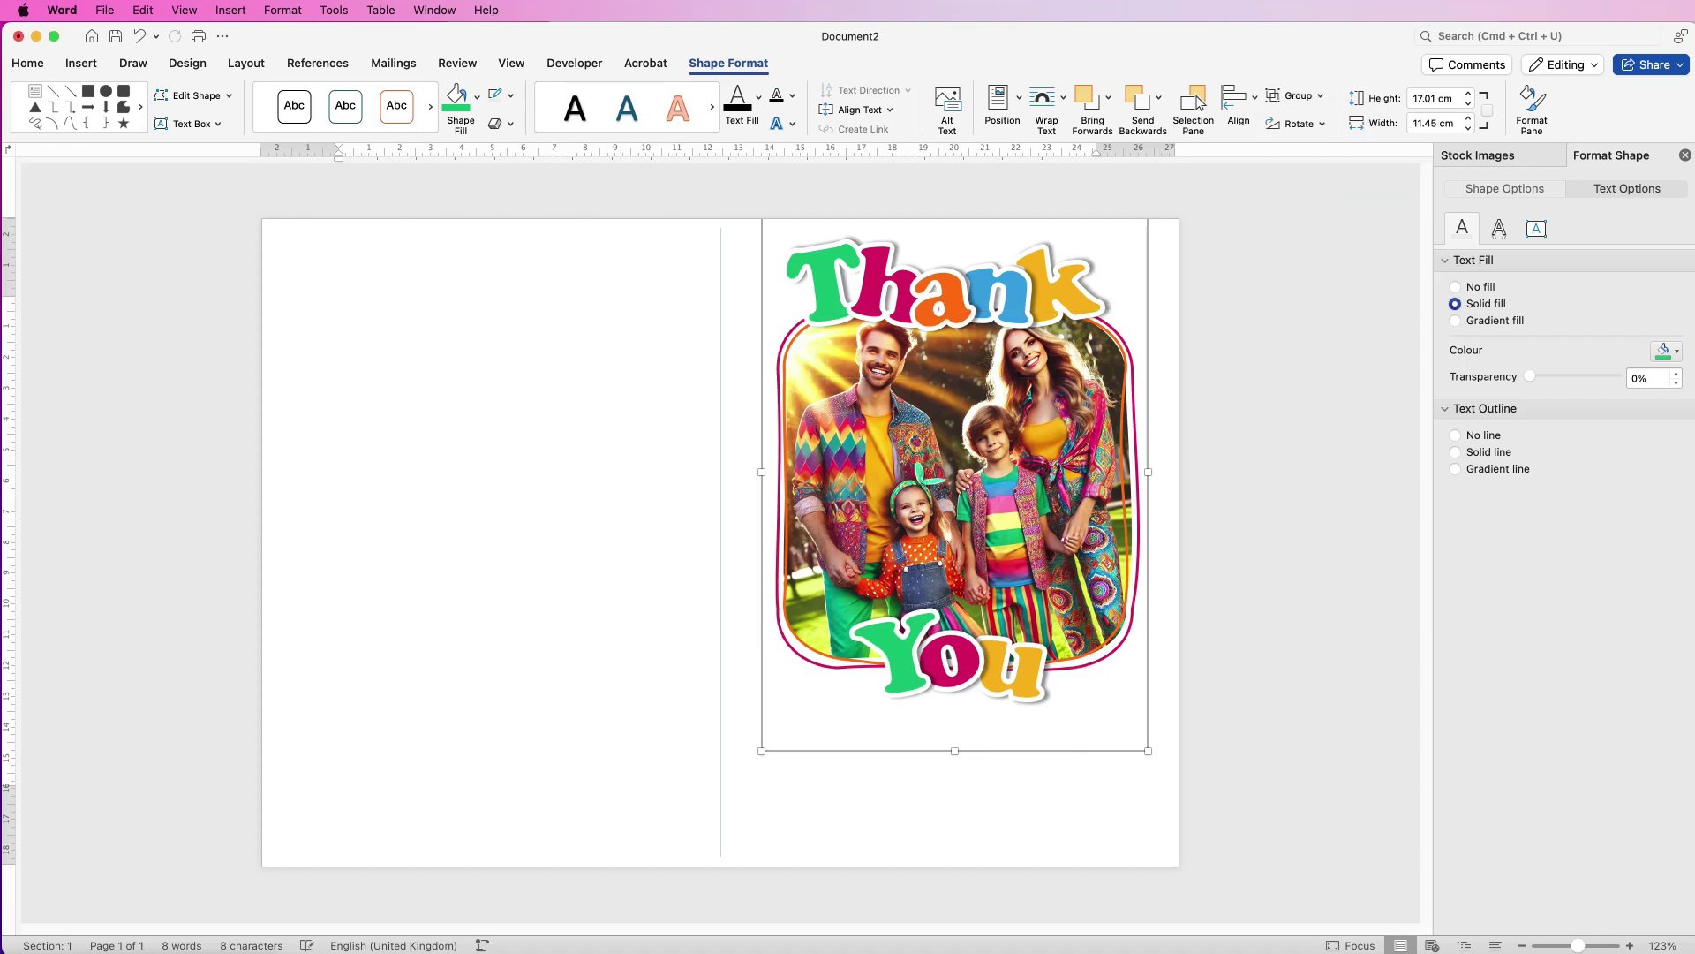
Show the list of page objects and nudge the combined picture and lettering group up and slightly right on the card front.
click(1194, 106)
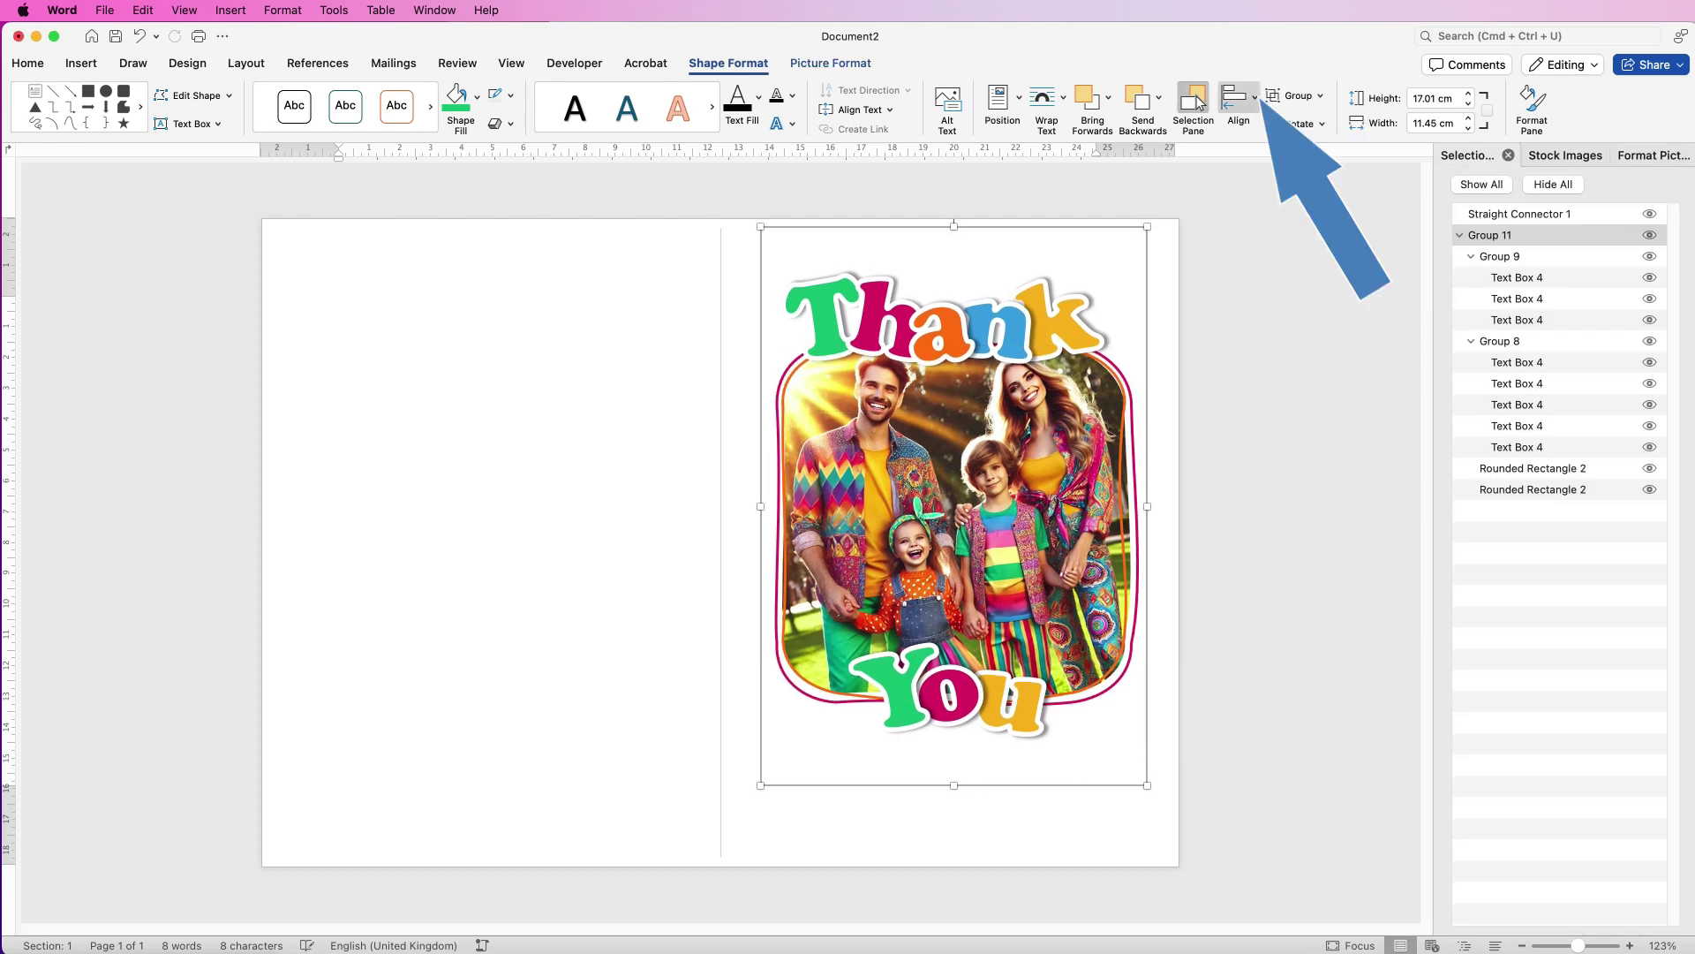
click(1239, 97)
key(Down)
key(Down)
key(Down)
key(Up)
key(Return)
key(Up)
key(Right)
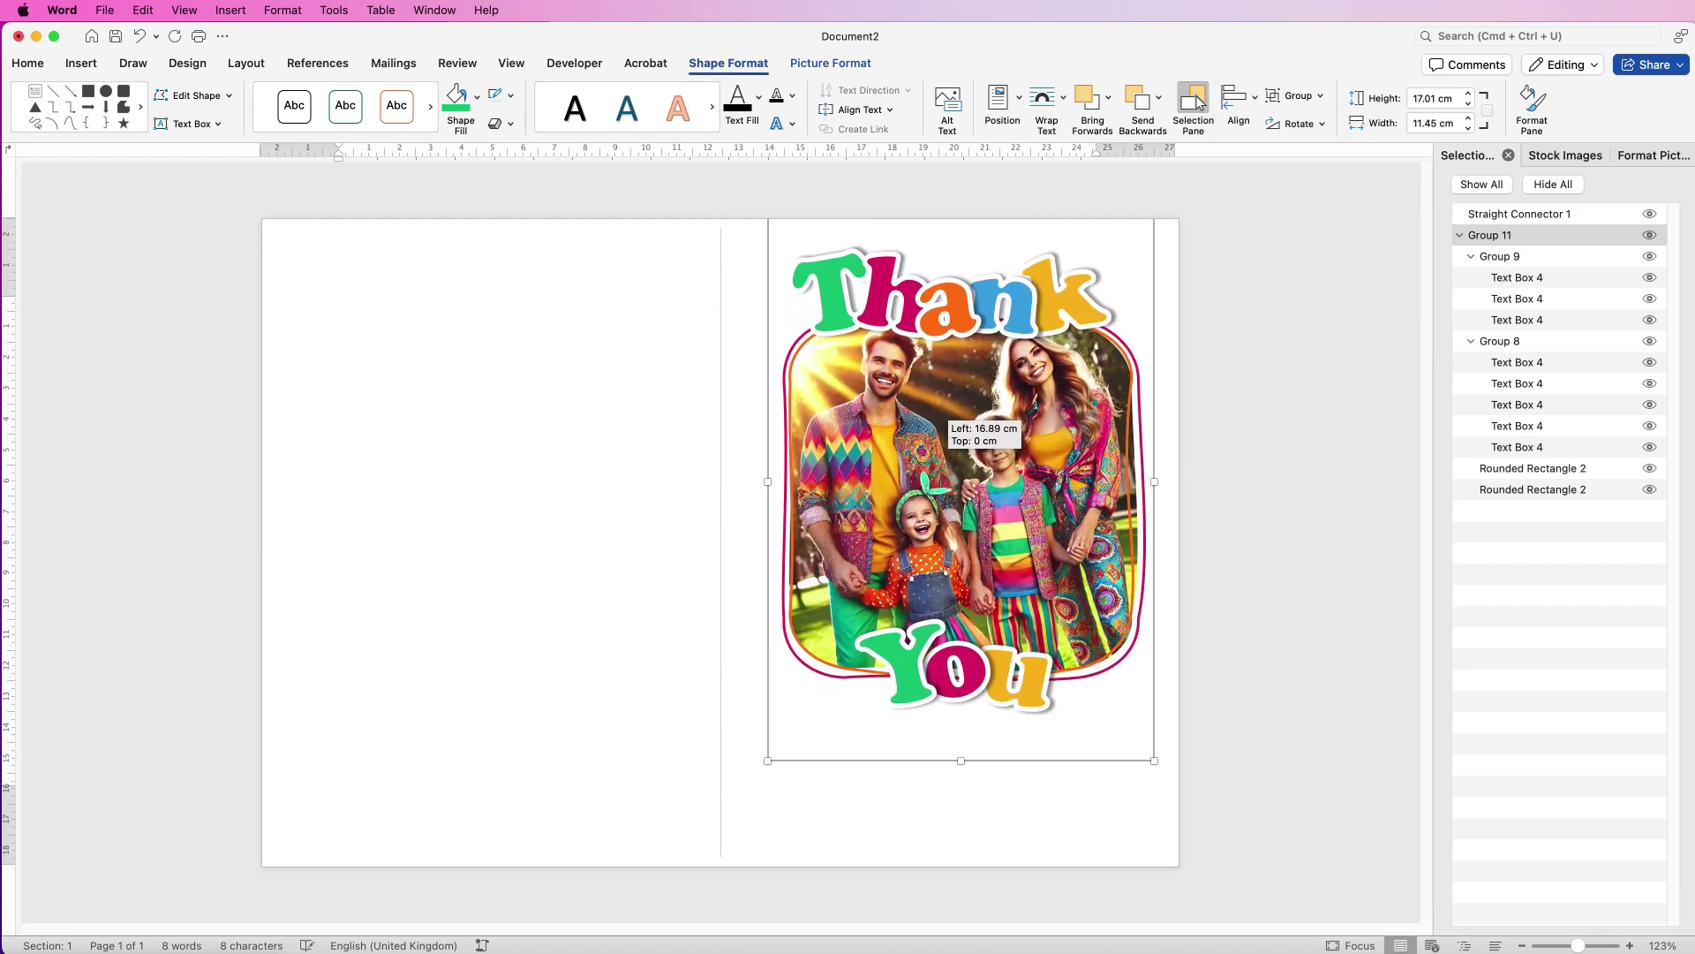
key(Left)
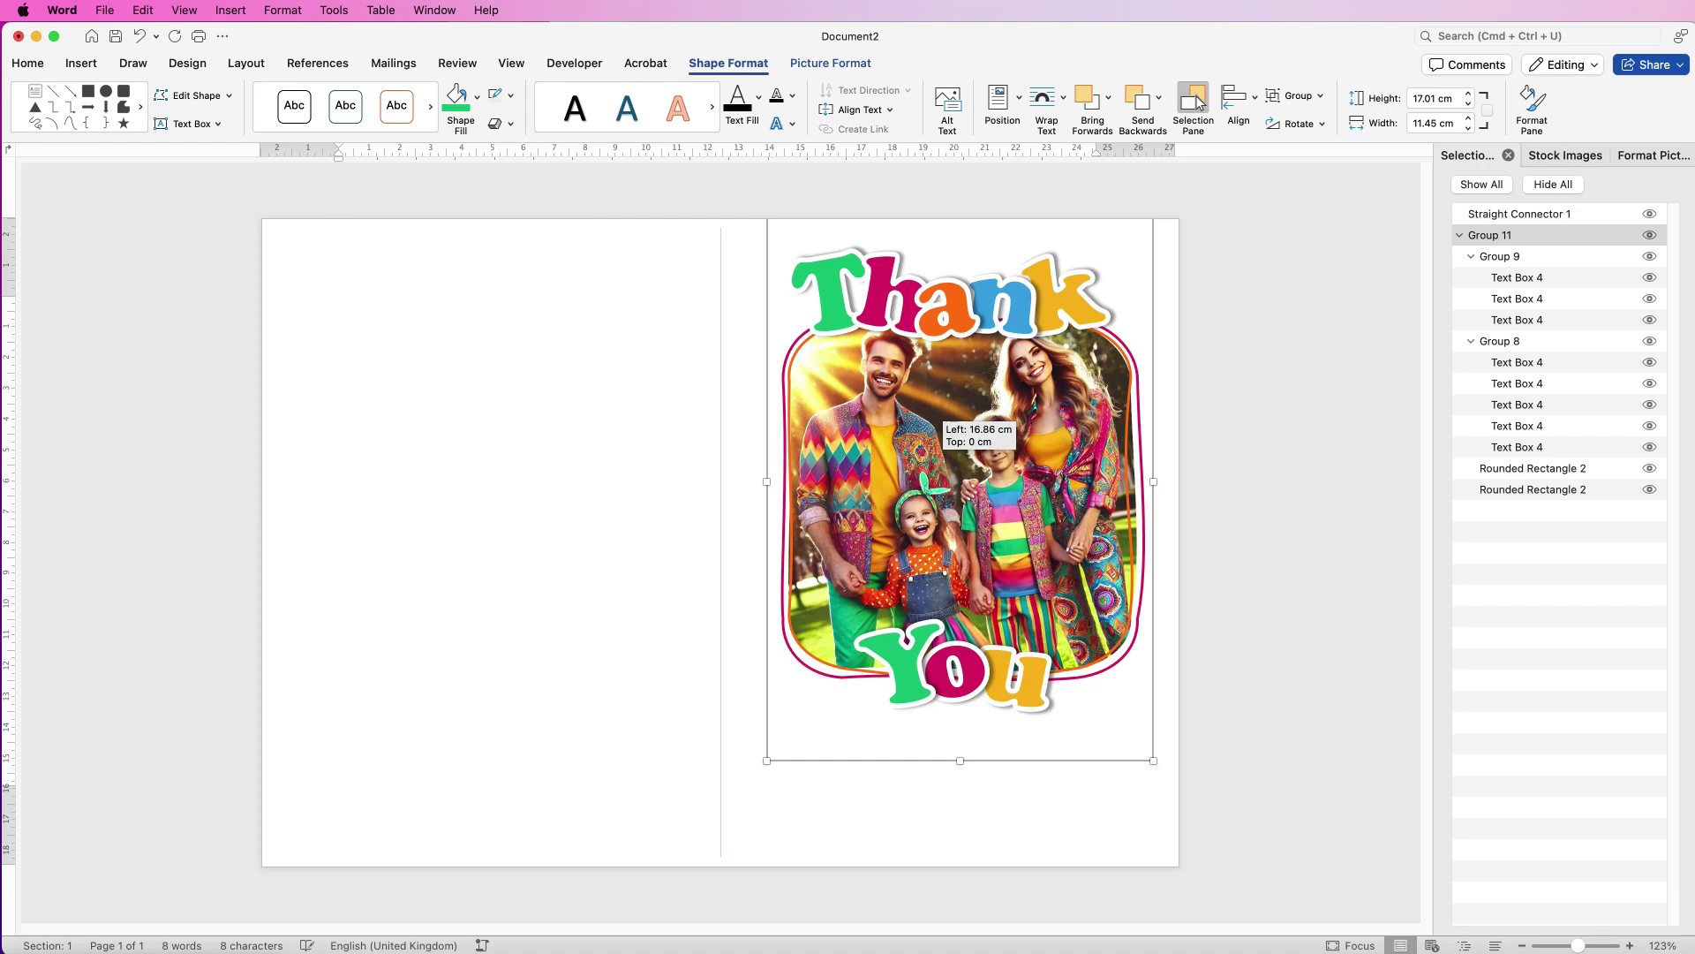
key(Left)
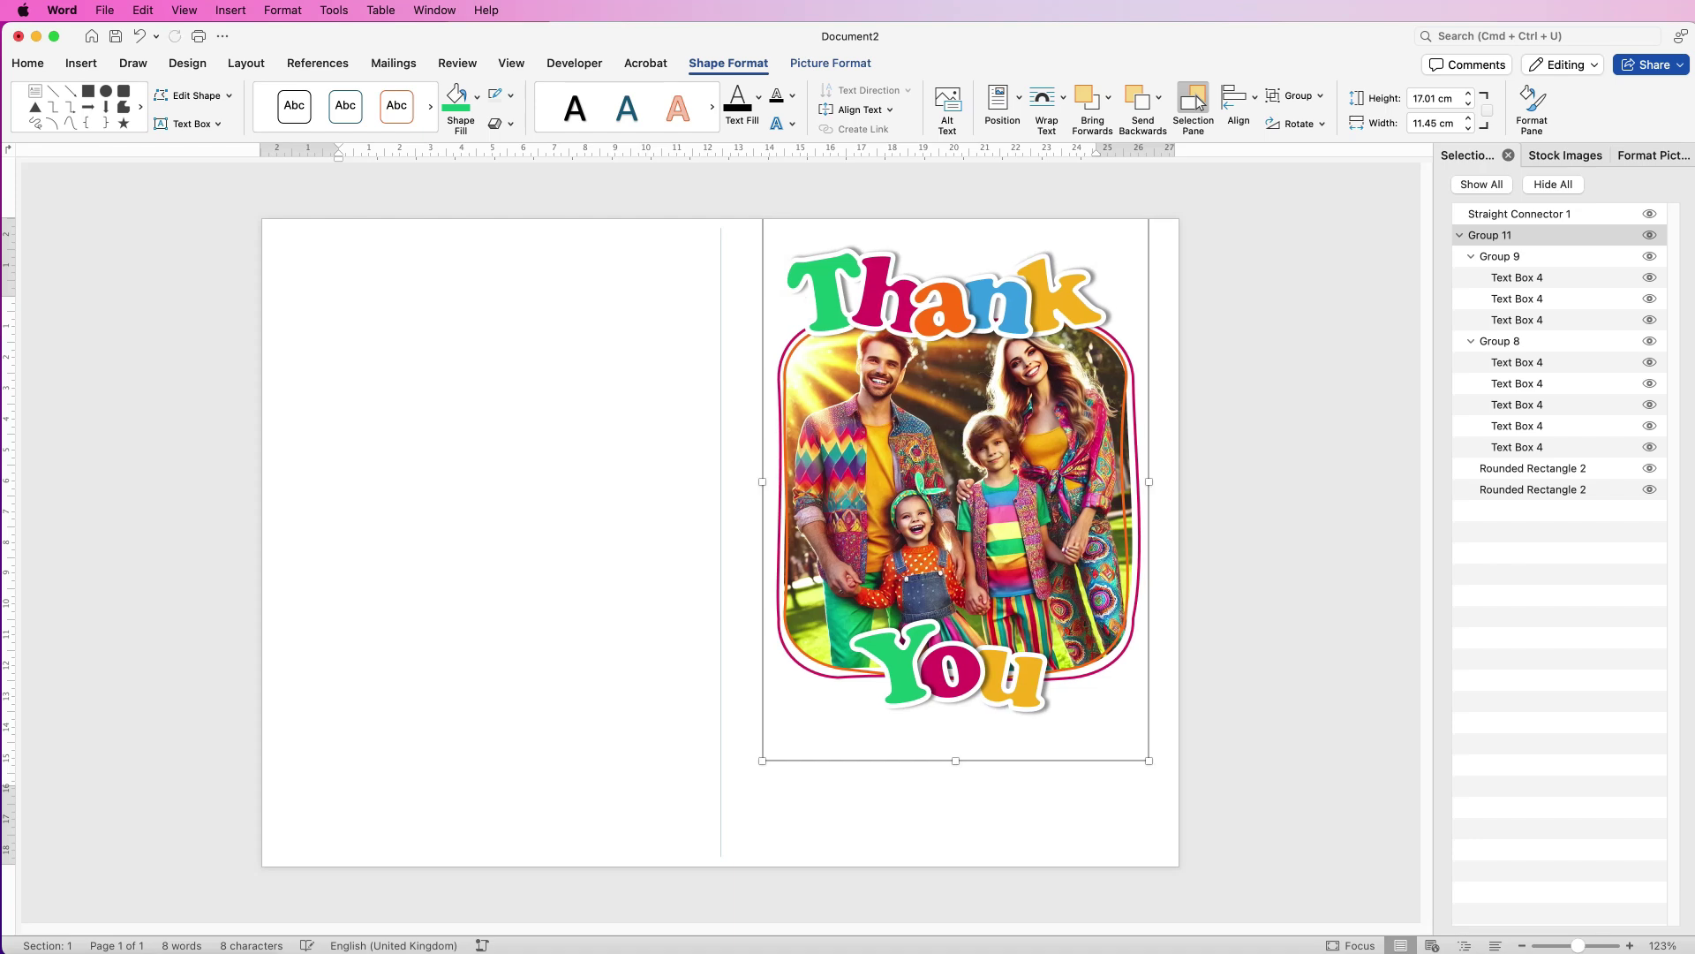
Add a text box about 10.8 cm wide and 2.34 cm high below You, reading "......for all our presents, Grandma".
click(341, 303)
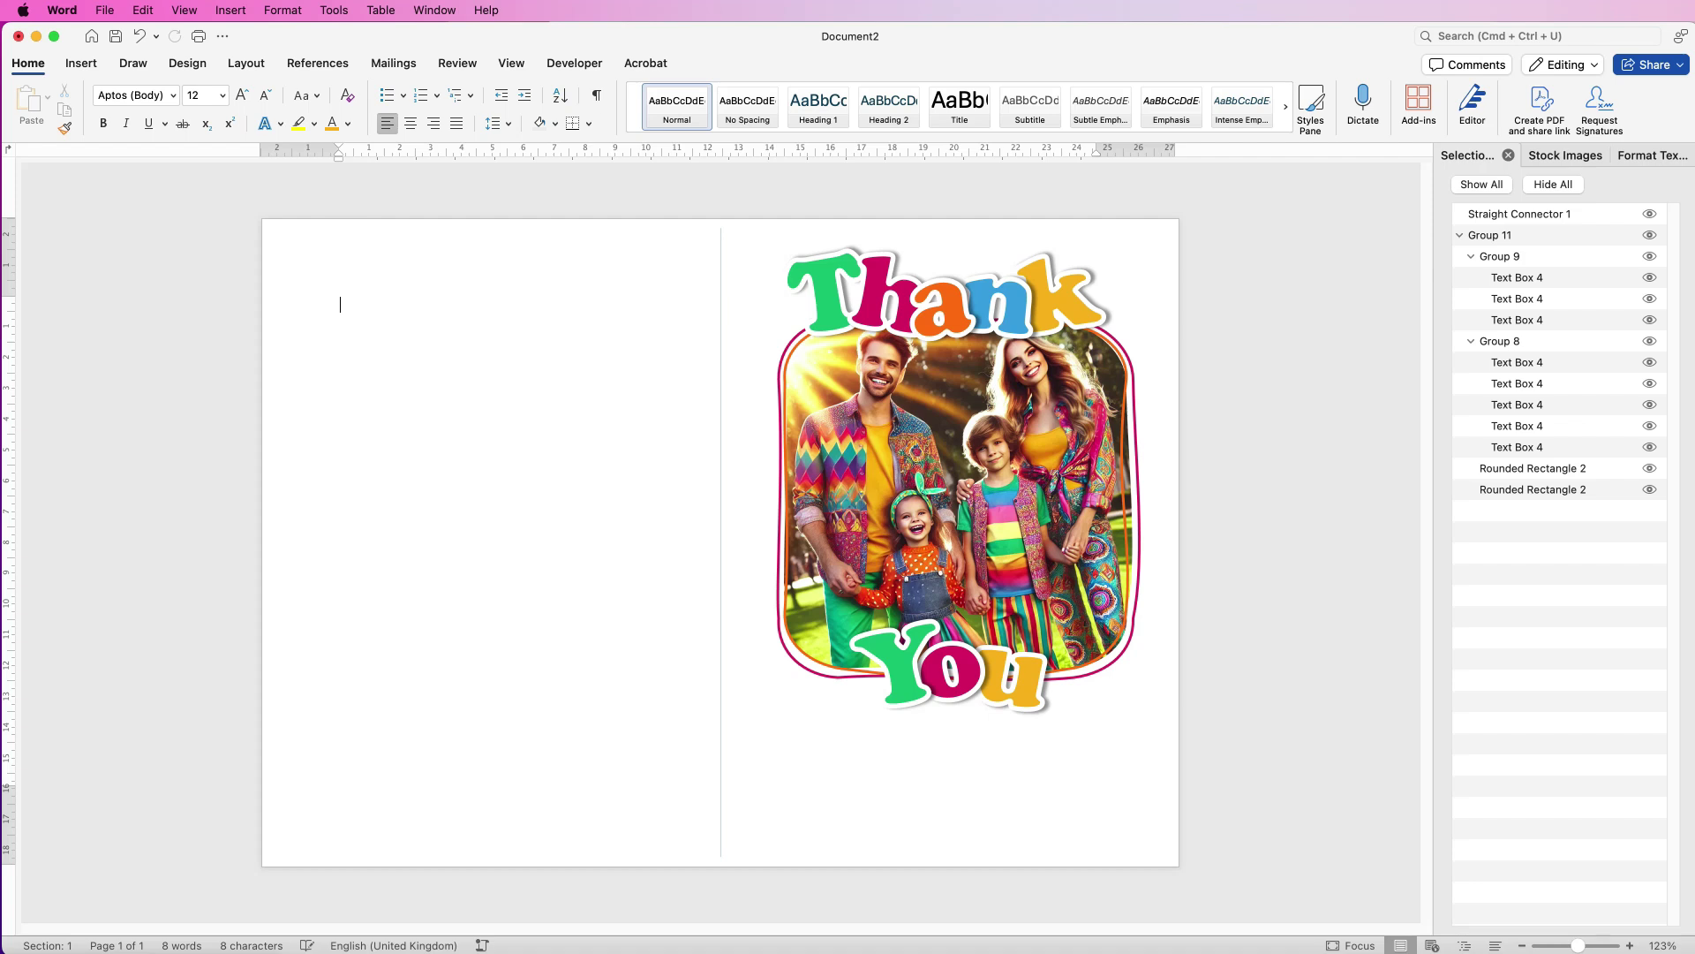
click(81, 63)
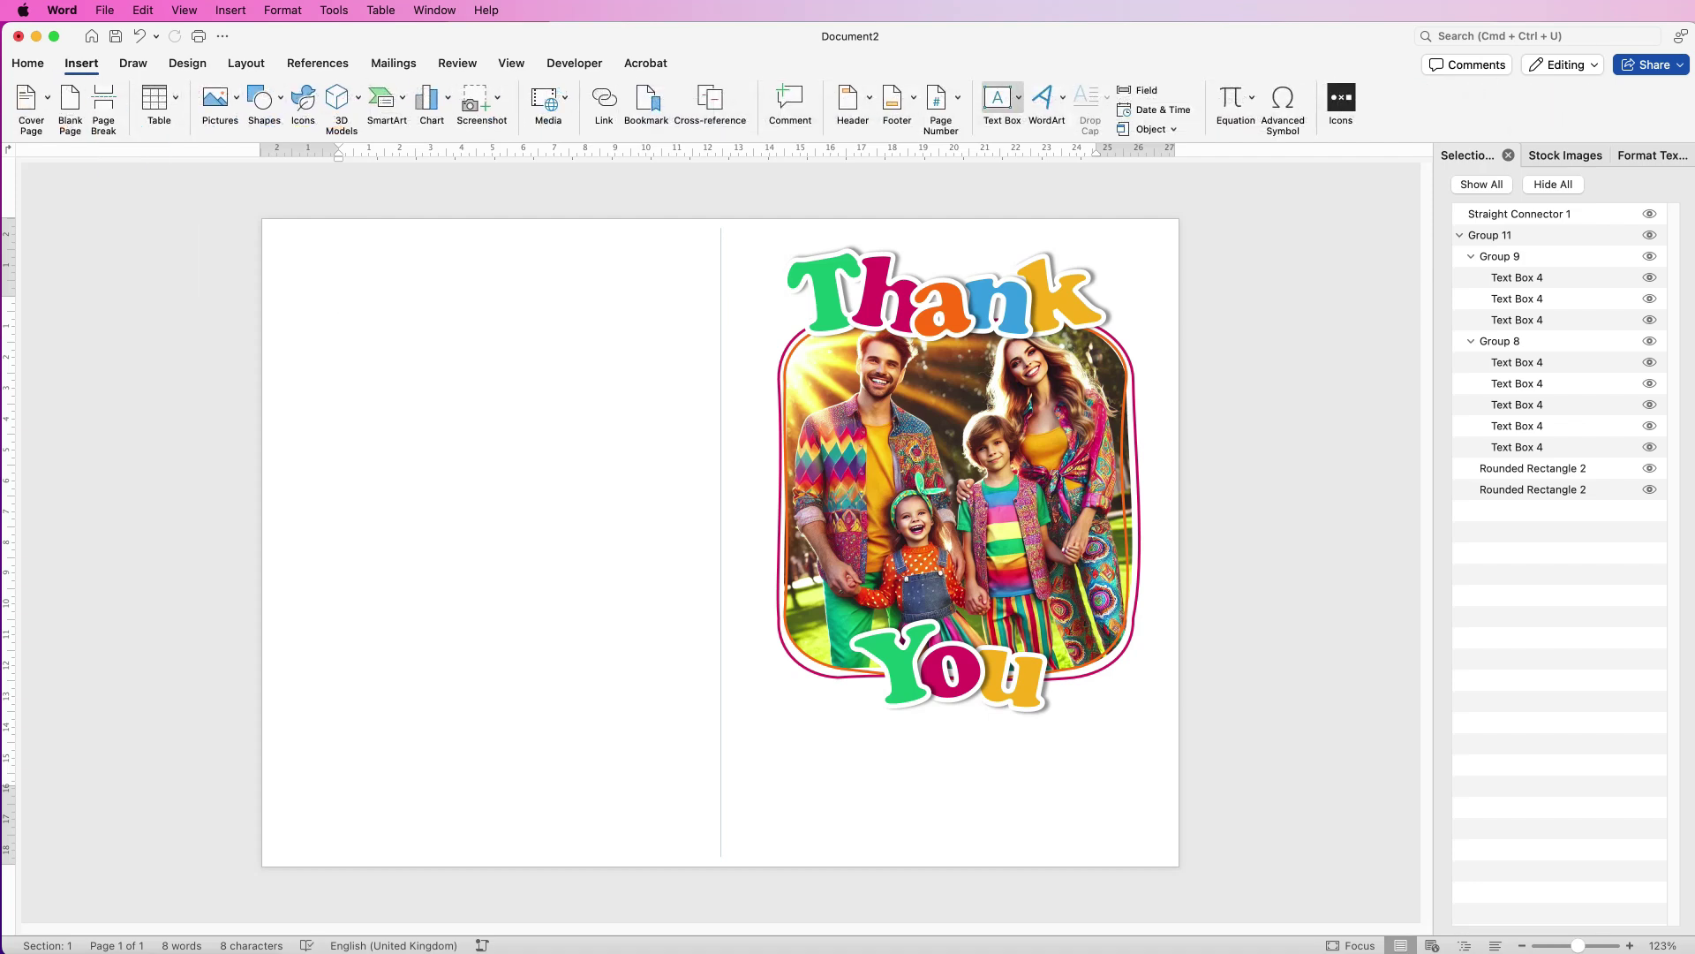
click(1018, 97)
click(1042, 118)
mouse_move(785, 733)
mouse_down()
mouse_move(825, 787)
mouse_move(1119, 808)
mouse_up()
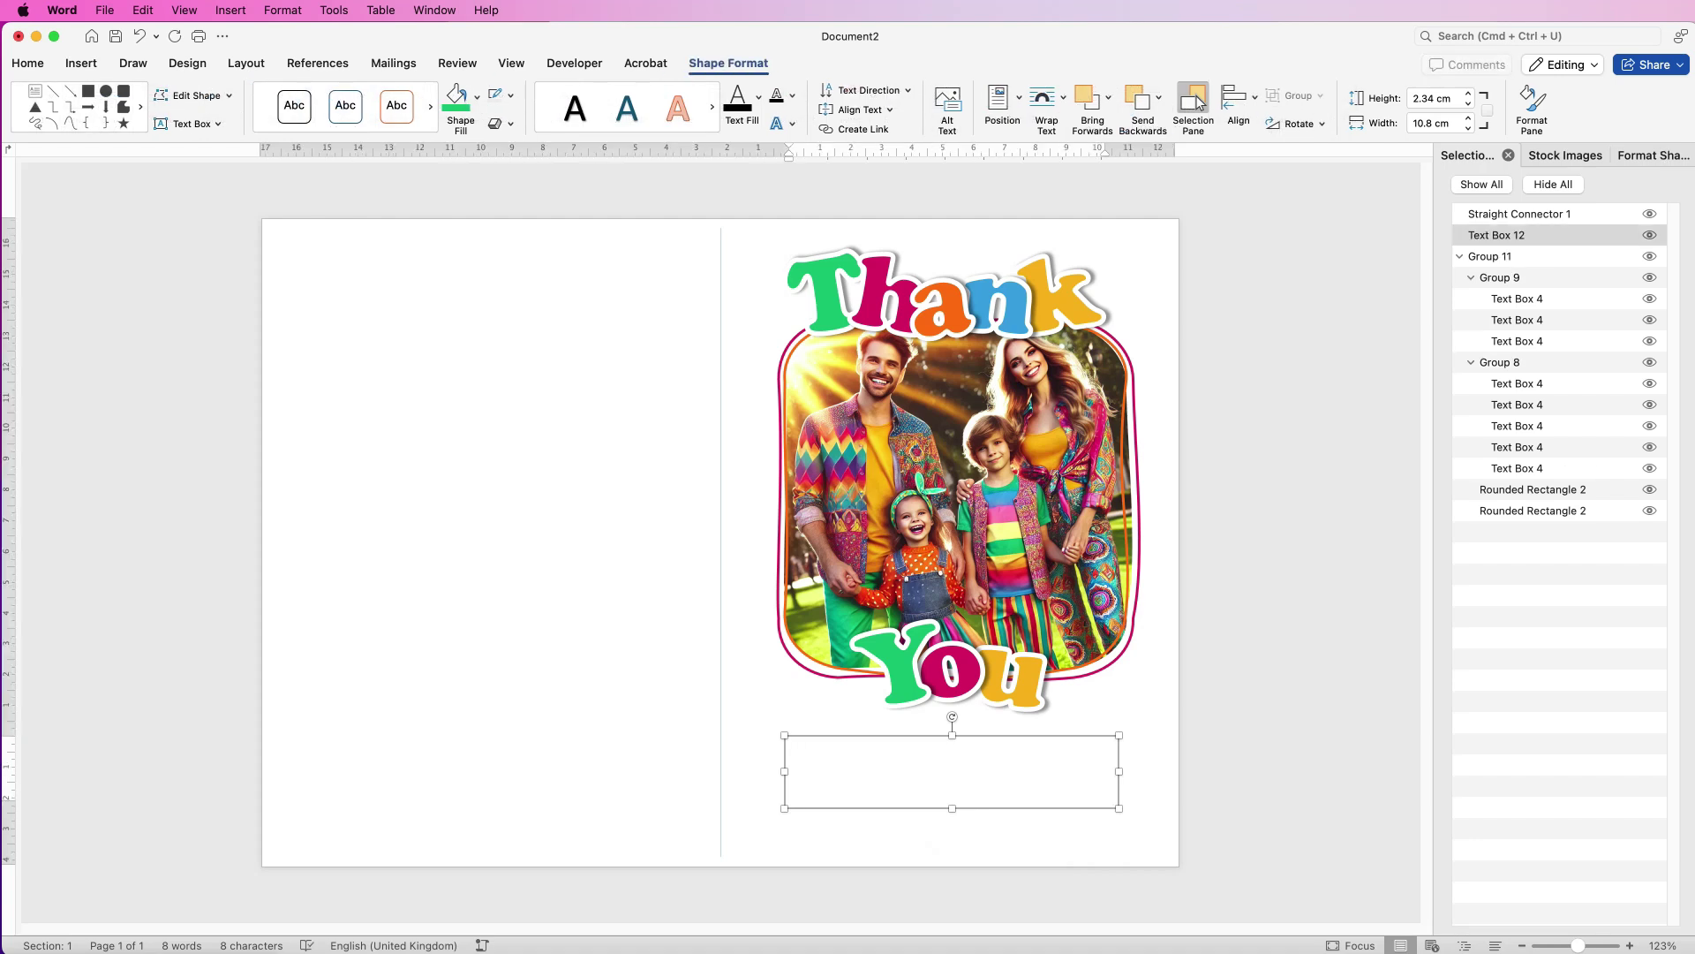
text(...for all our presents, Grandma)
Set the caption text to the Atma font at size 22.
drag(983, 751, 800, 750)
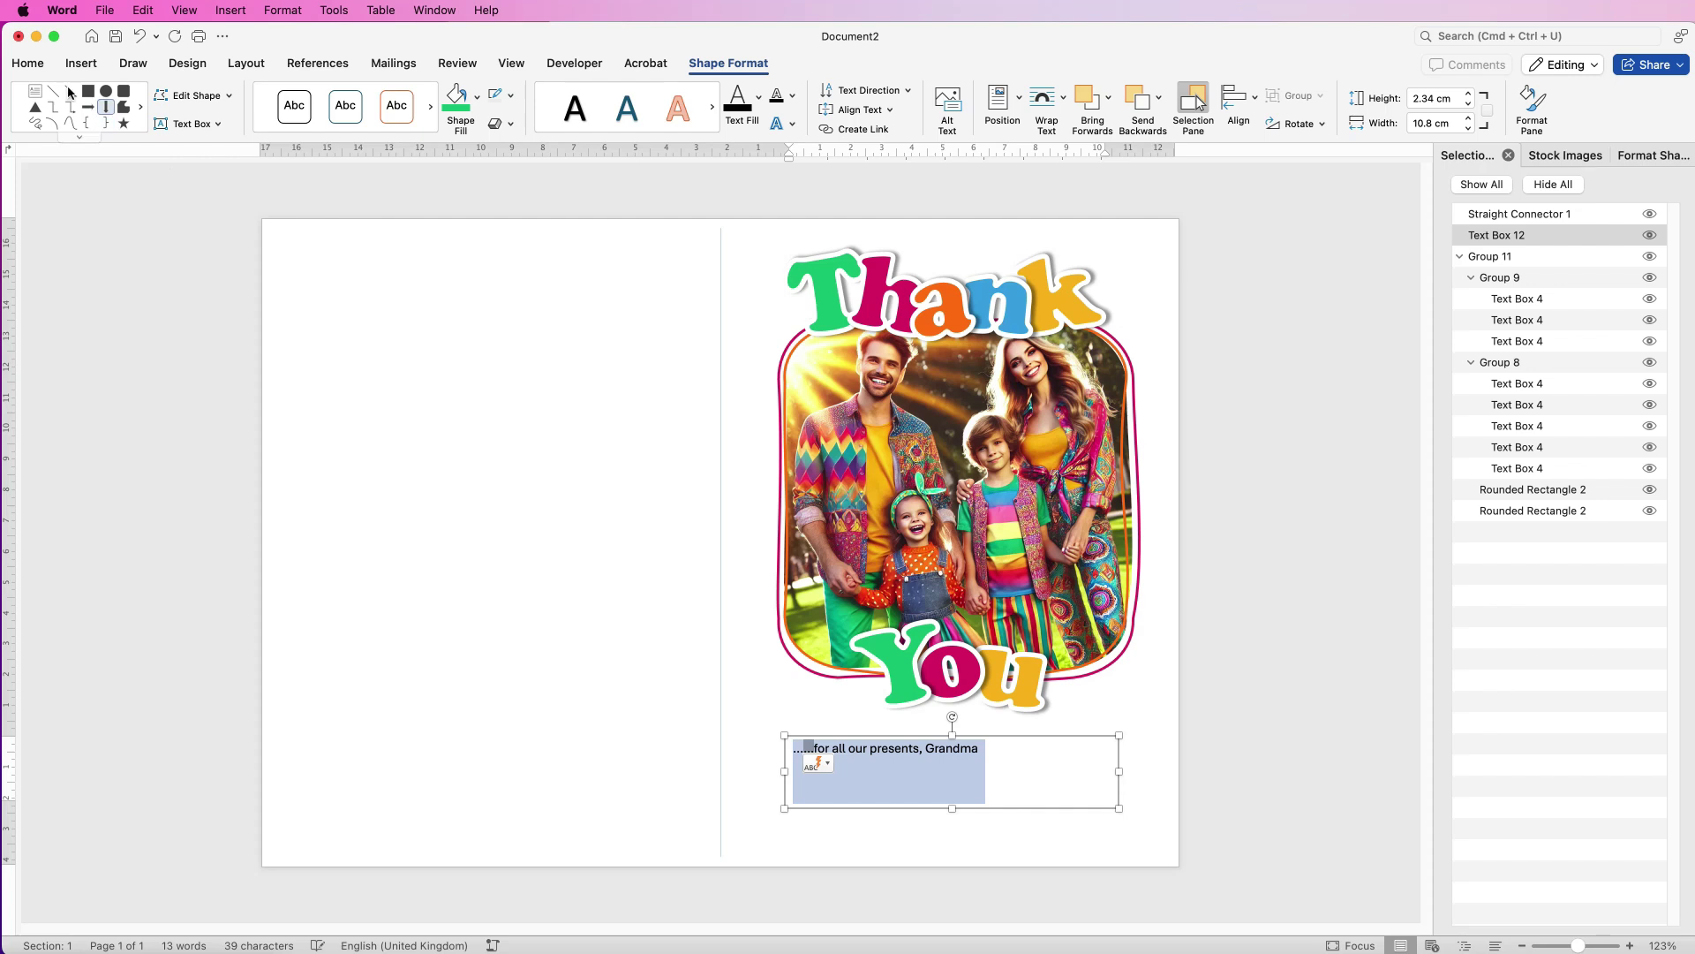
click(36, 68)
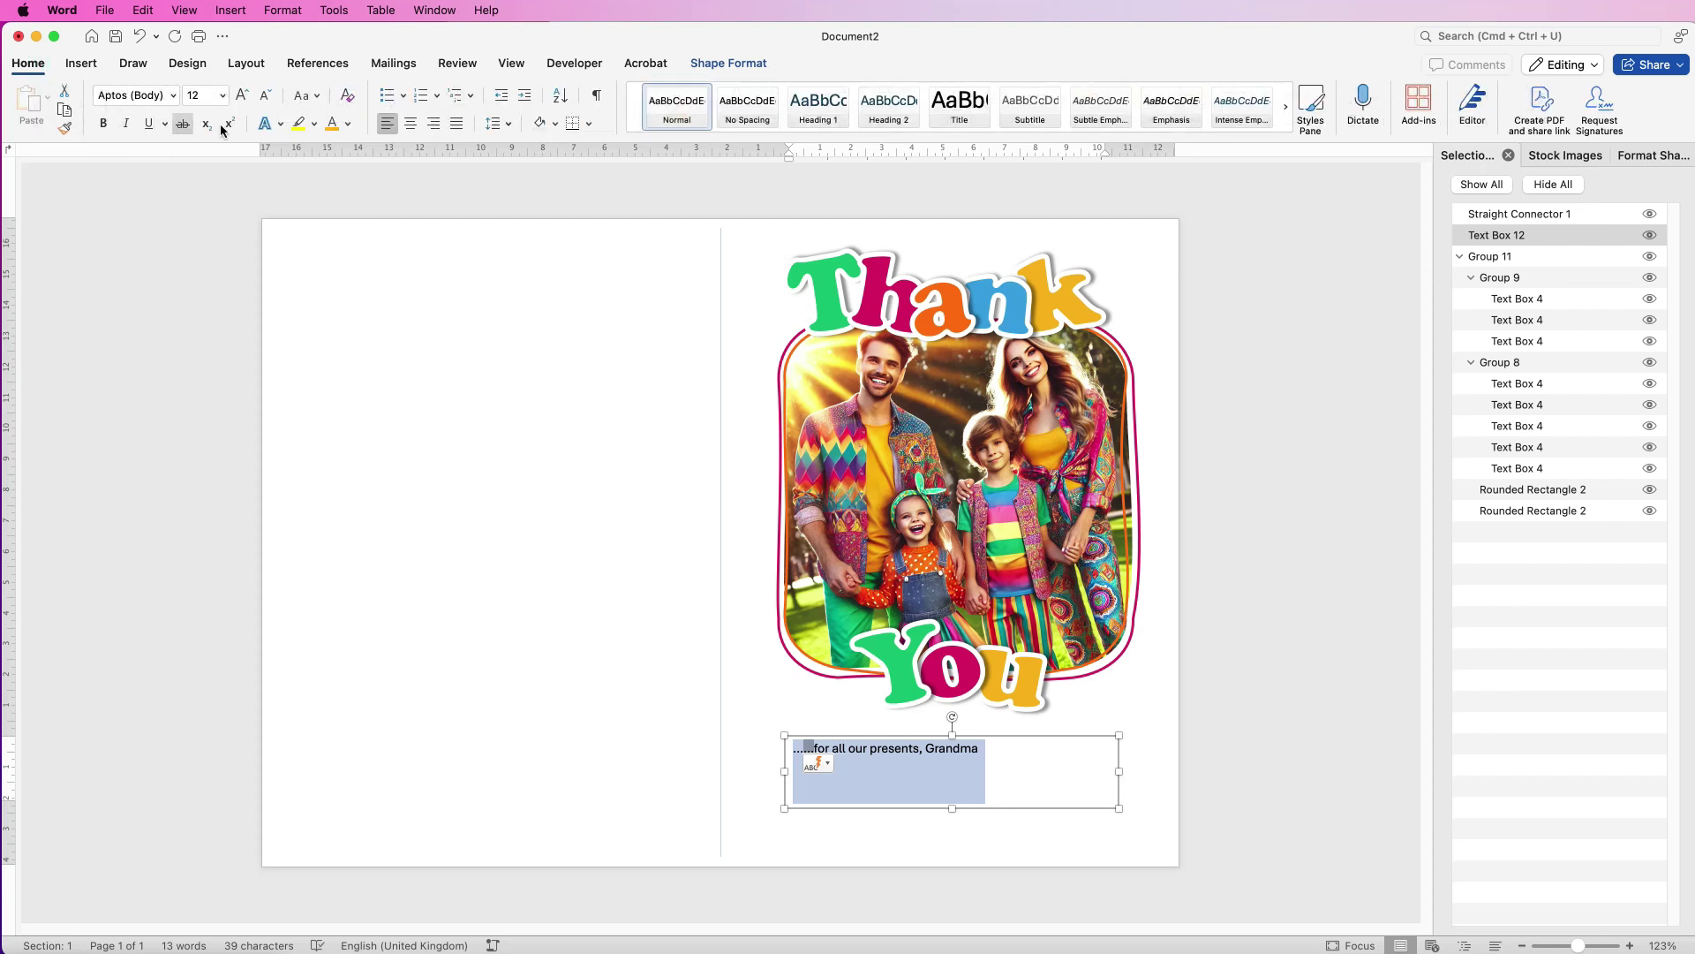
click(173, 96)
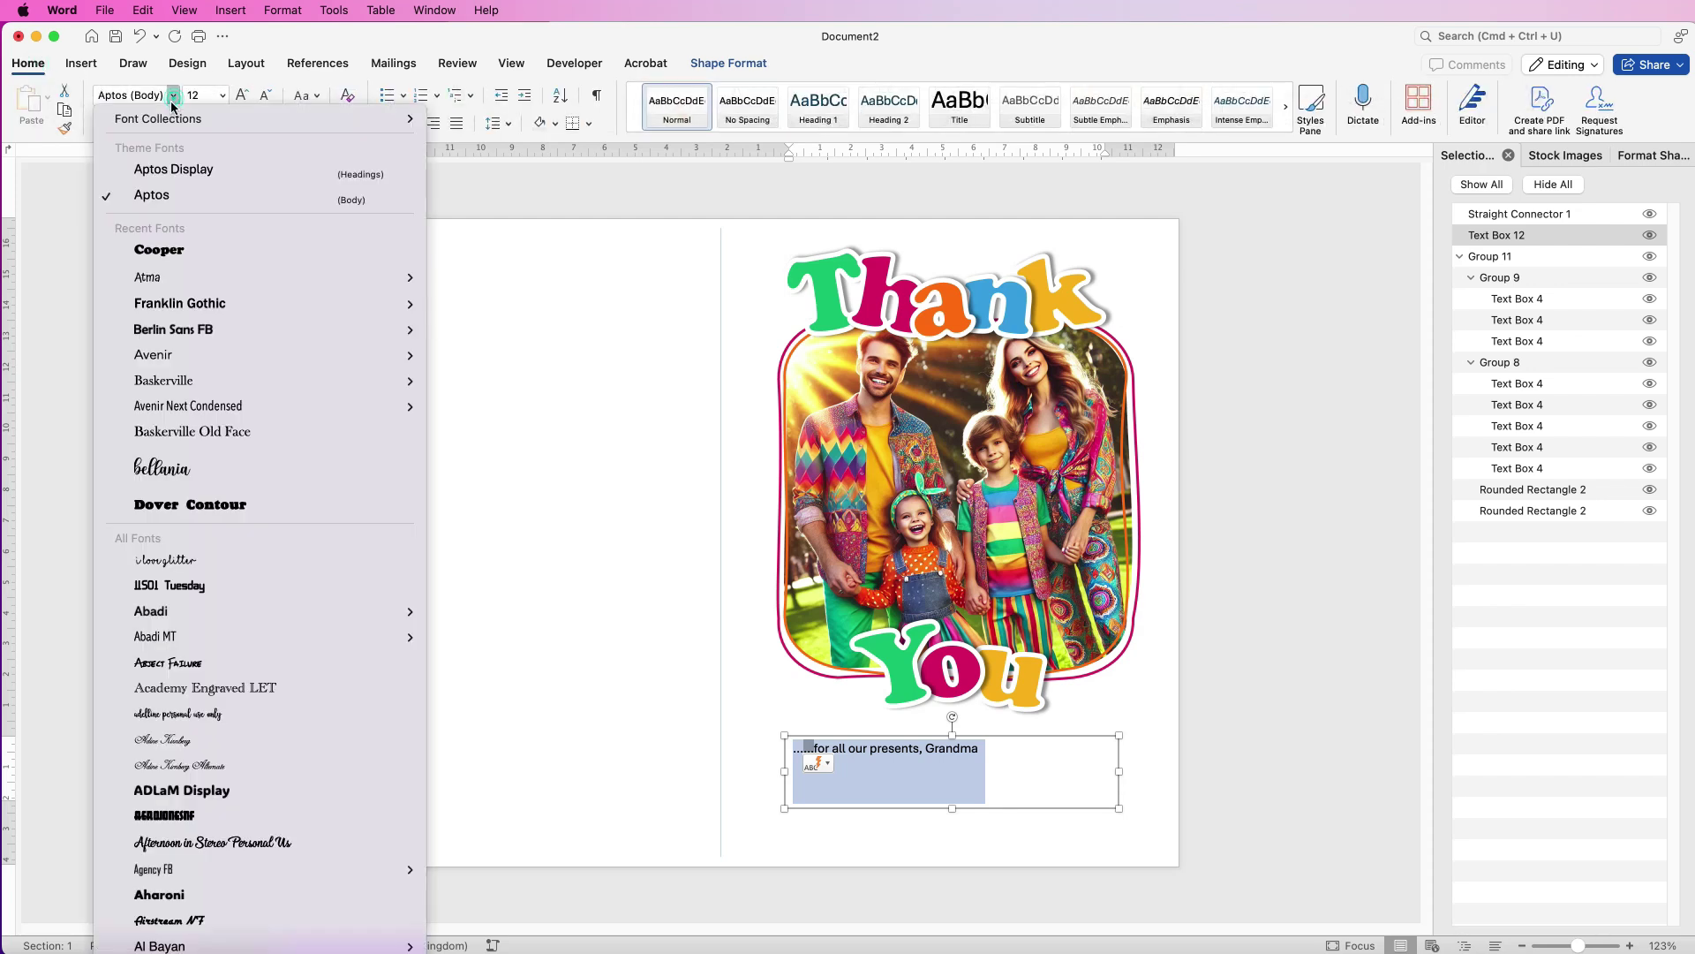
click(146, 279)
click(241, 100)
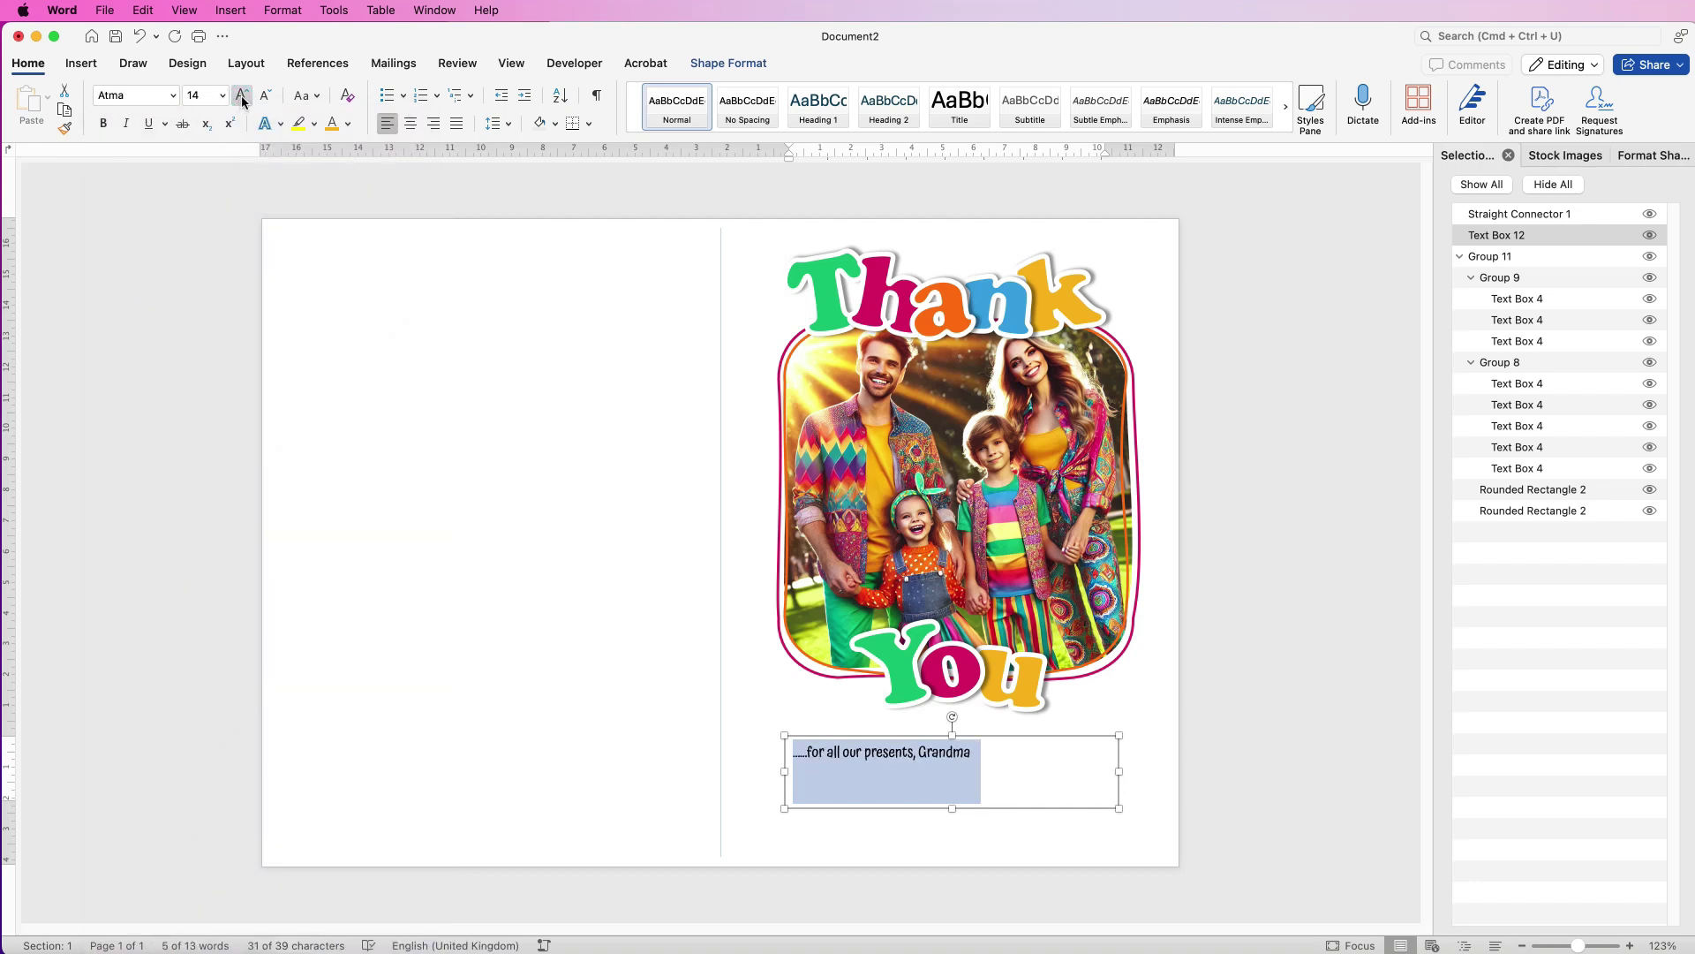
click(242, 99)
click(242, 100)
click(242, 100)
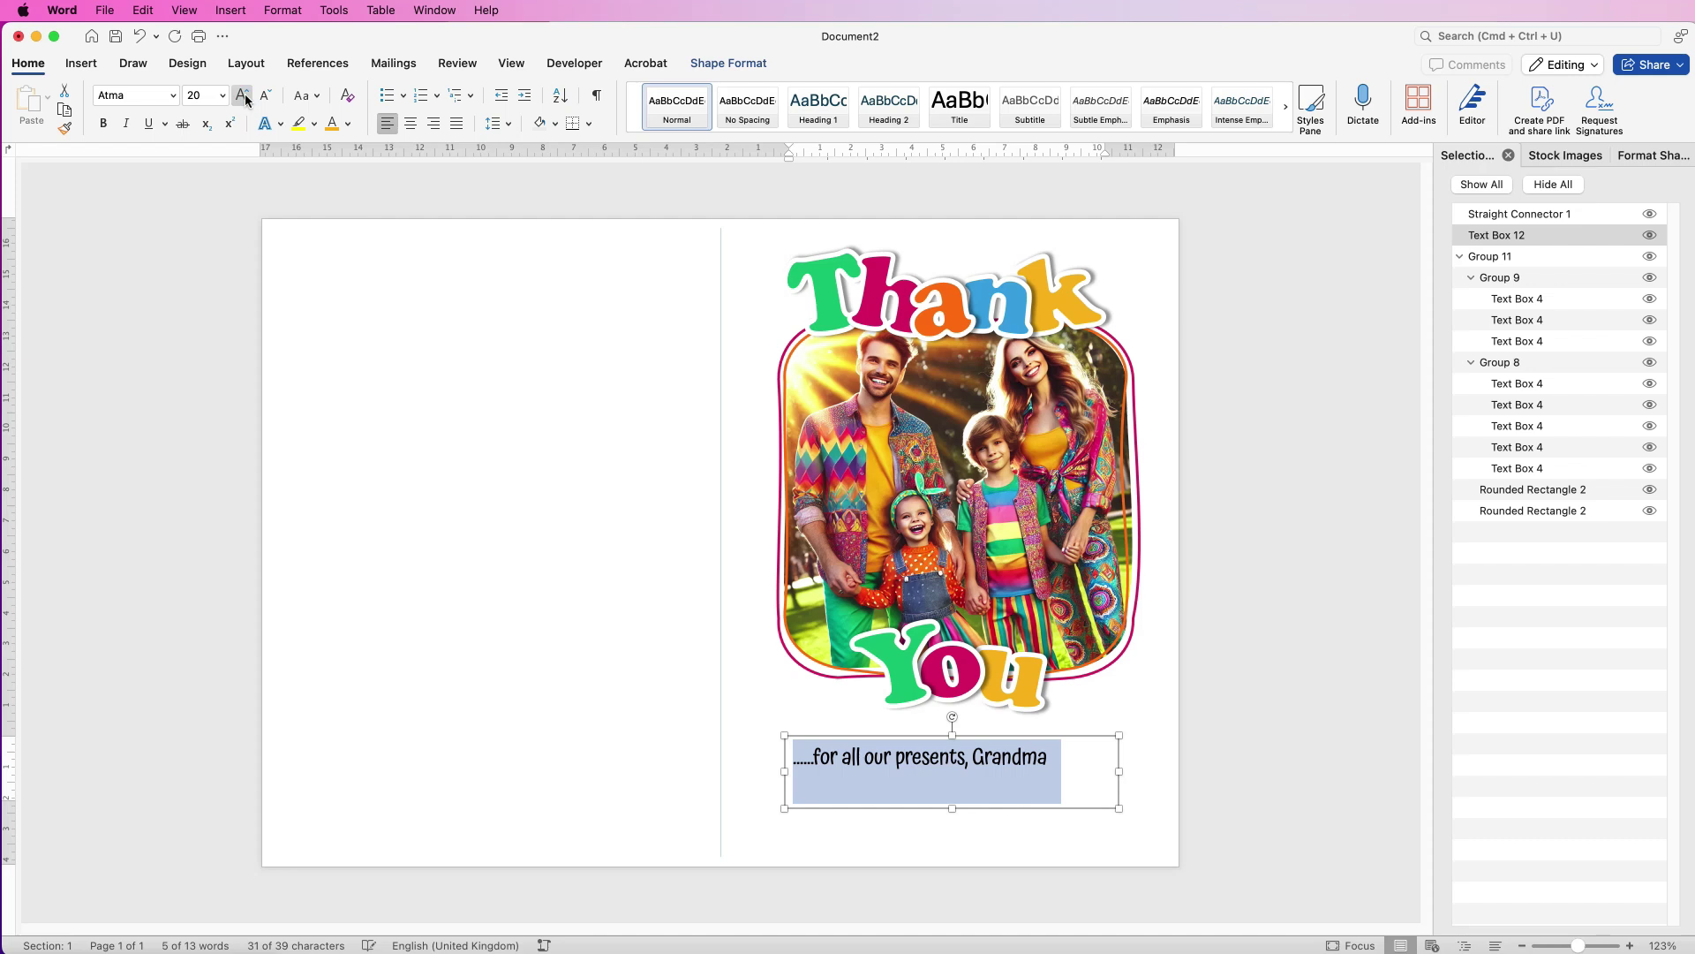
click(242, 100)
Colour the caption text with the recently used magenta and centre it in its text box.
click(348, 124)
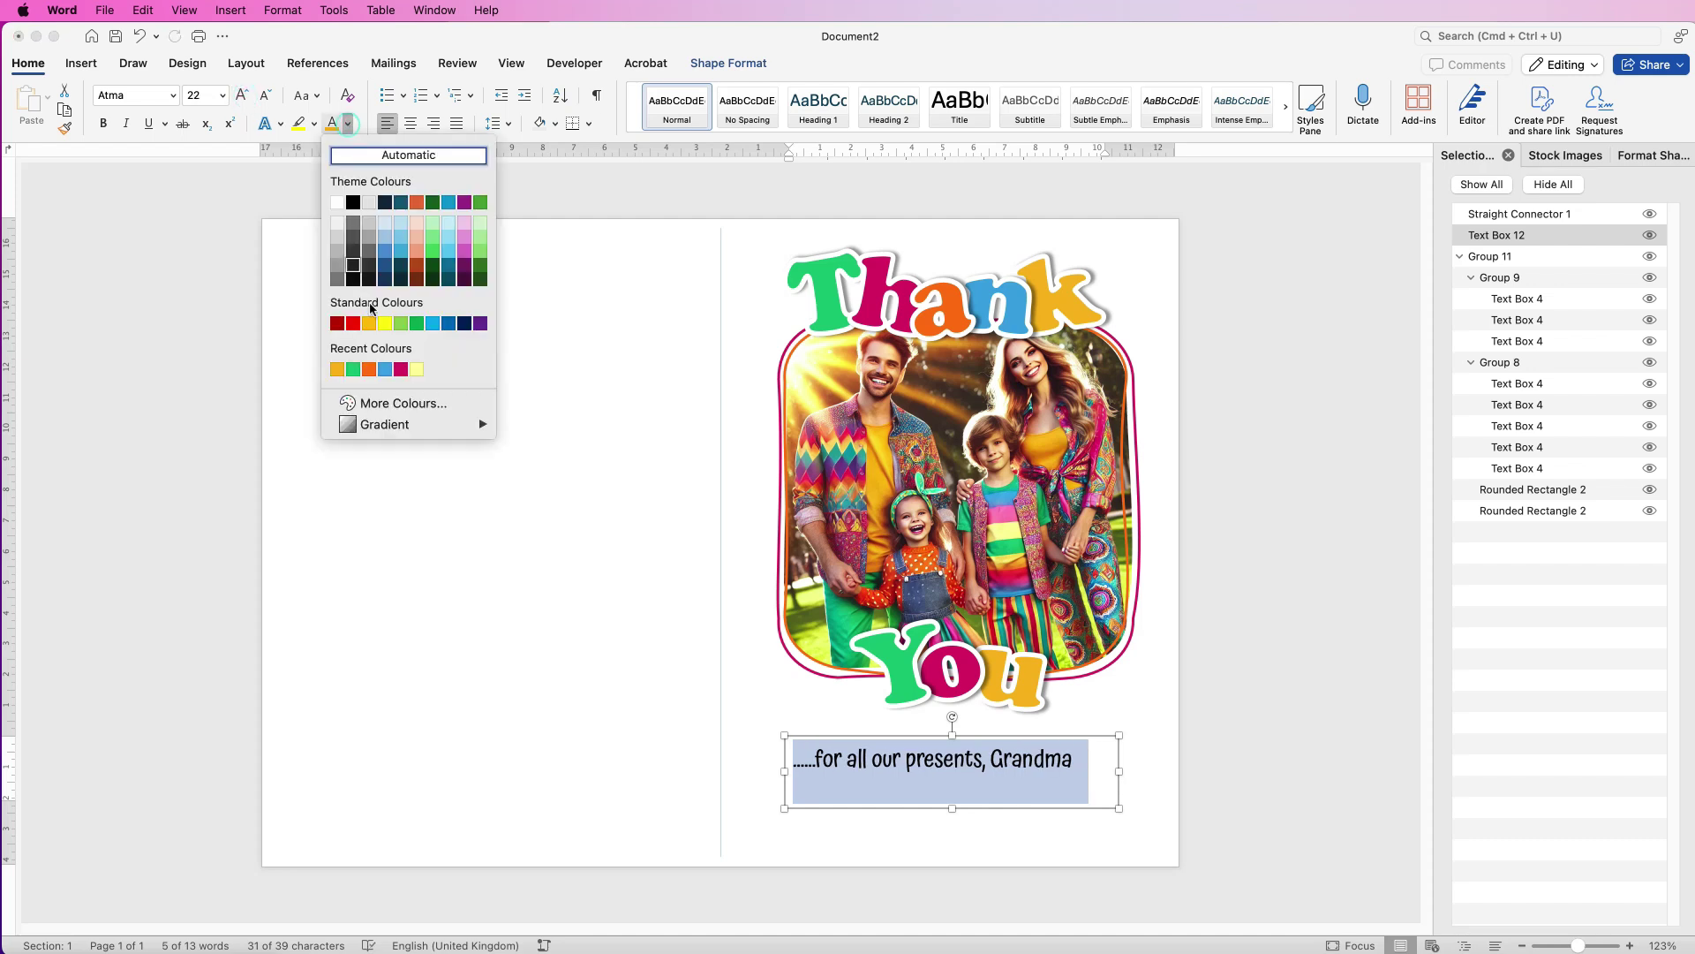
click(401, 370)
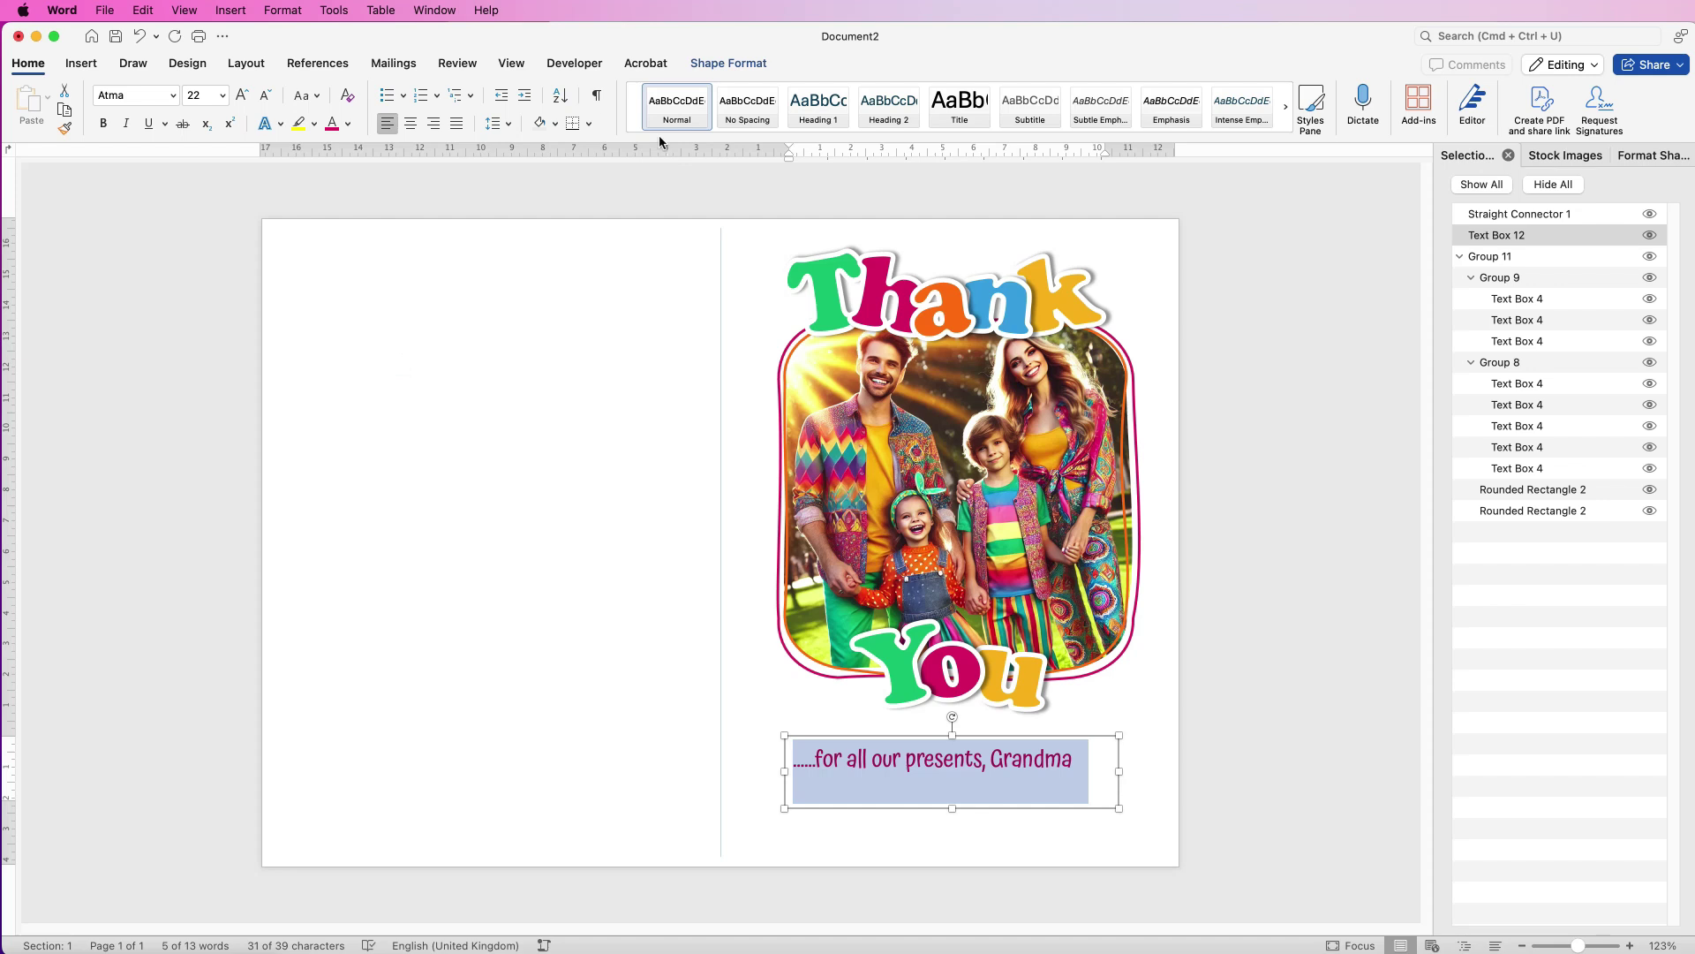
click(412, 125)
Shift the caption box slightly down and remove its outline and fill.
click(1146, 776)
mouse_move(1090, 783)
mouse_down()
mouse_move(1060, 604)
mouse_move(1108, 767)
mouse_up()
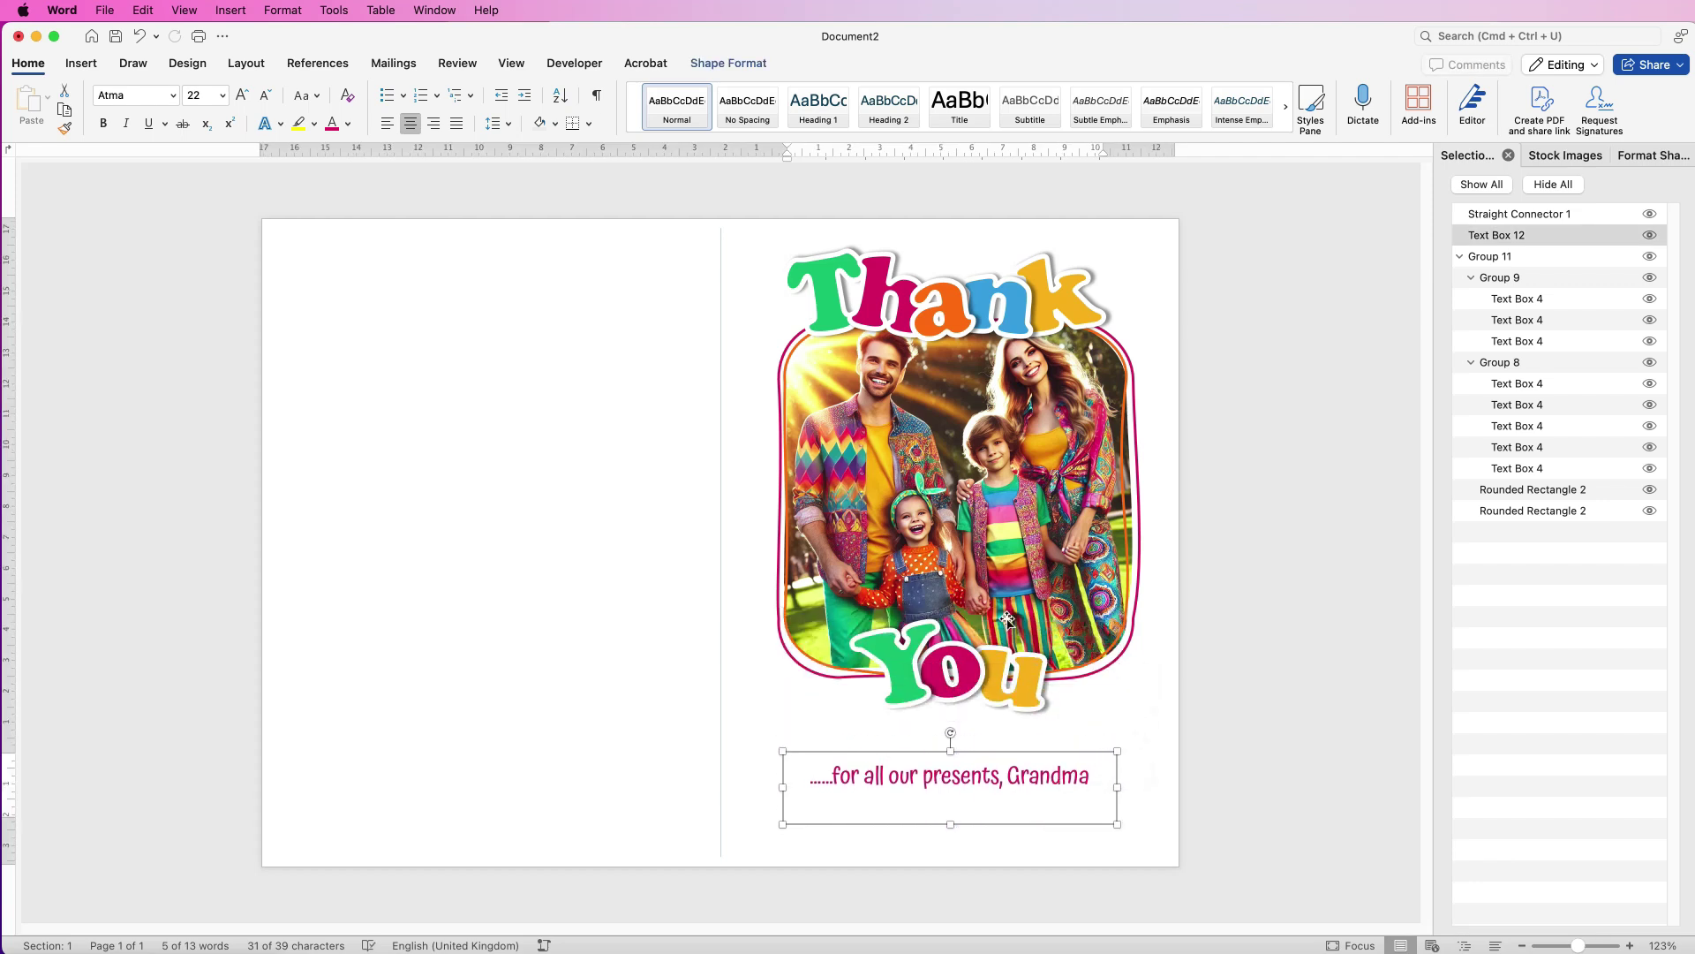
click(733, 63)
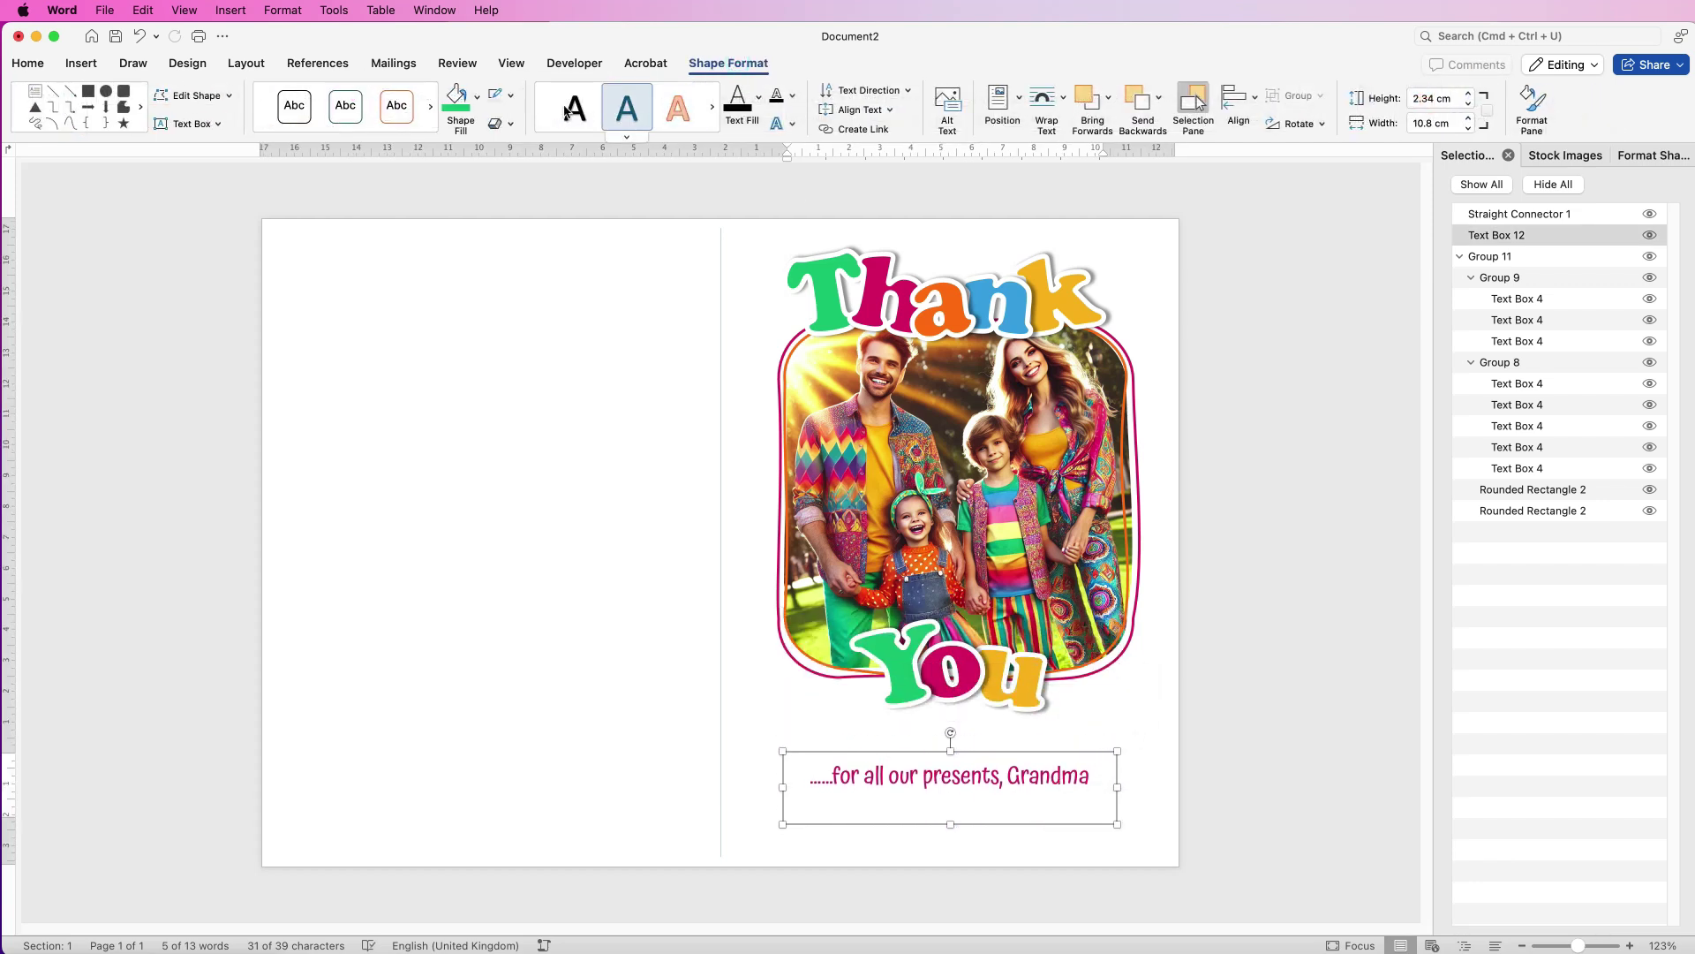
click(511, 104)
click(570, 126)
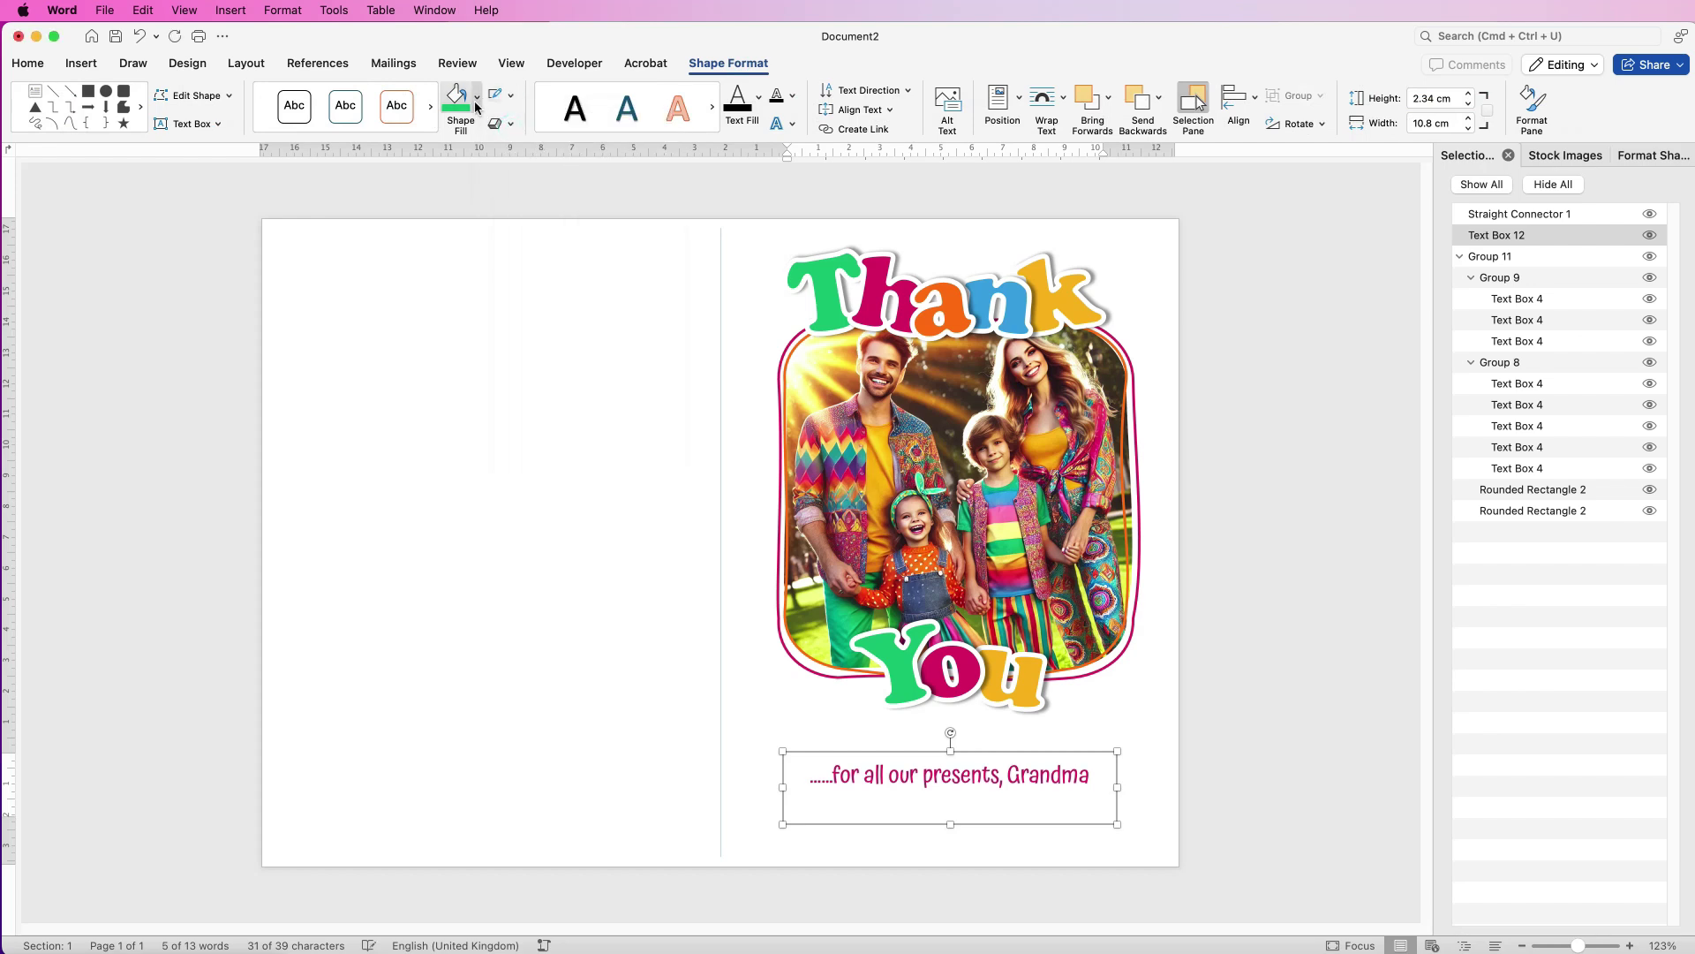
click(475, 108)
click(477, 134)
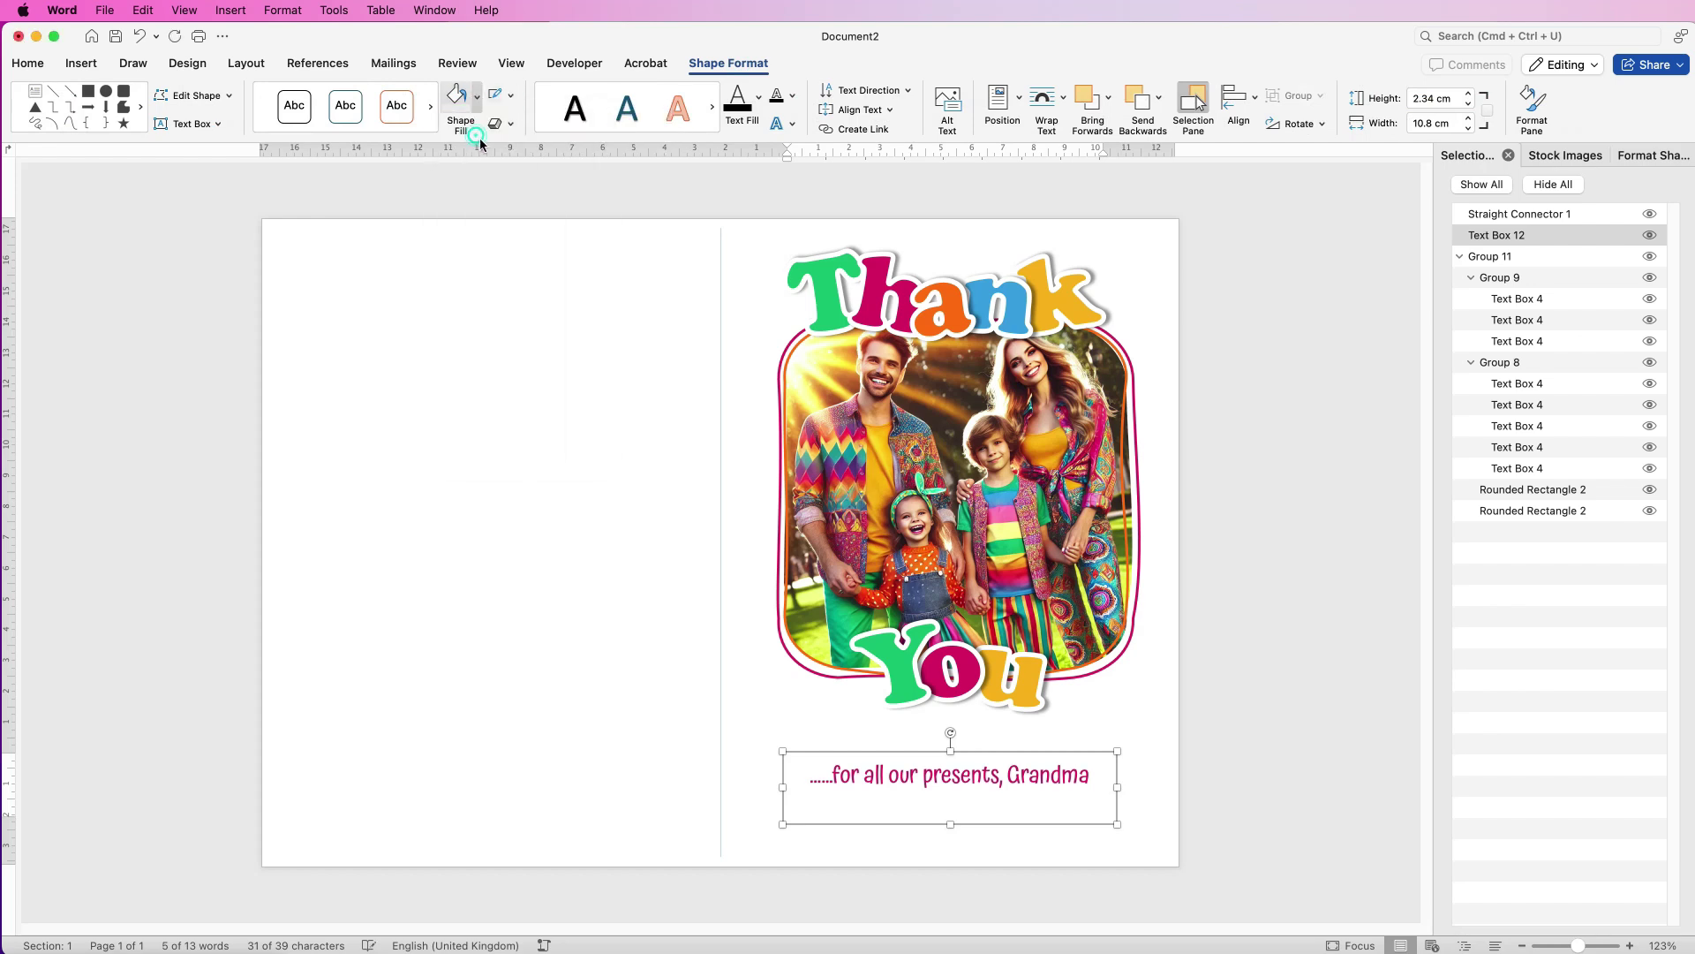
Adjust the caption box below You and align it horizontally to the centre of the picture and lettering group.
click(1049, 778)
drag(993, 781, 984, 772)
shift+click(1007, 611)
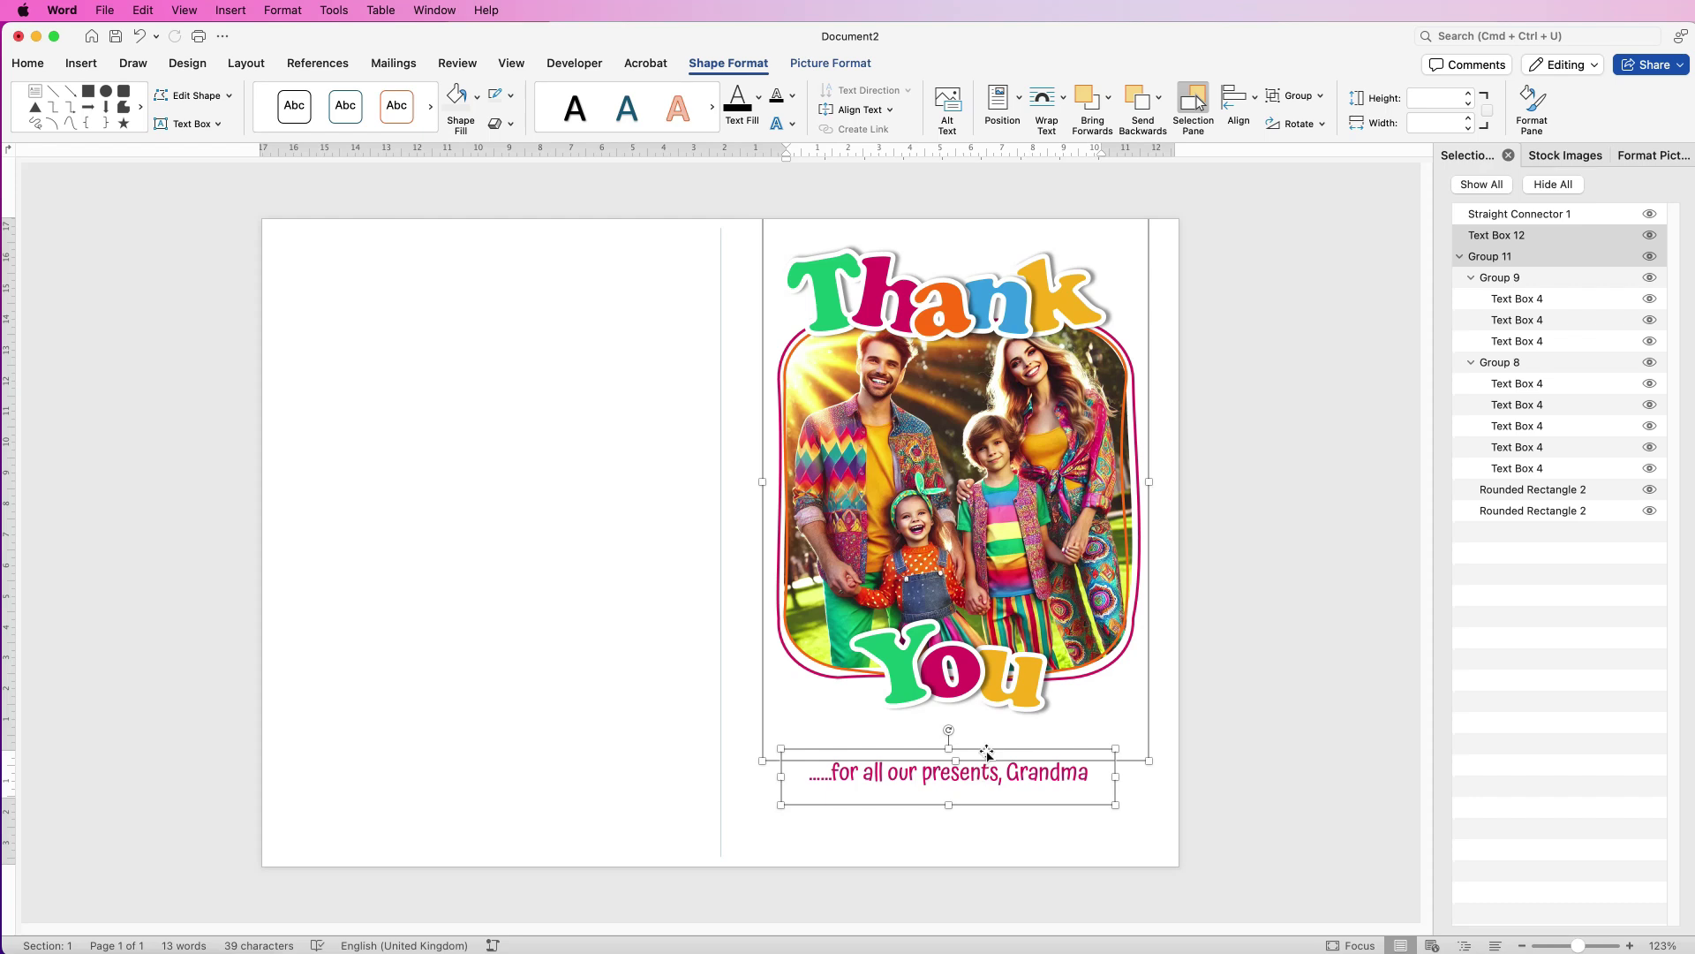
click(1254, 102)
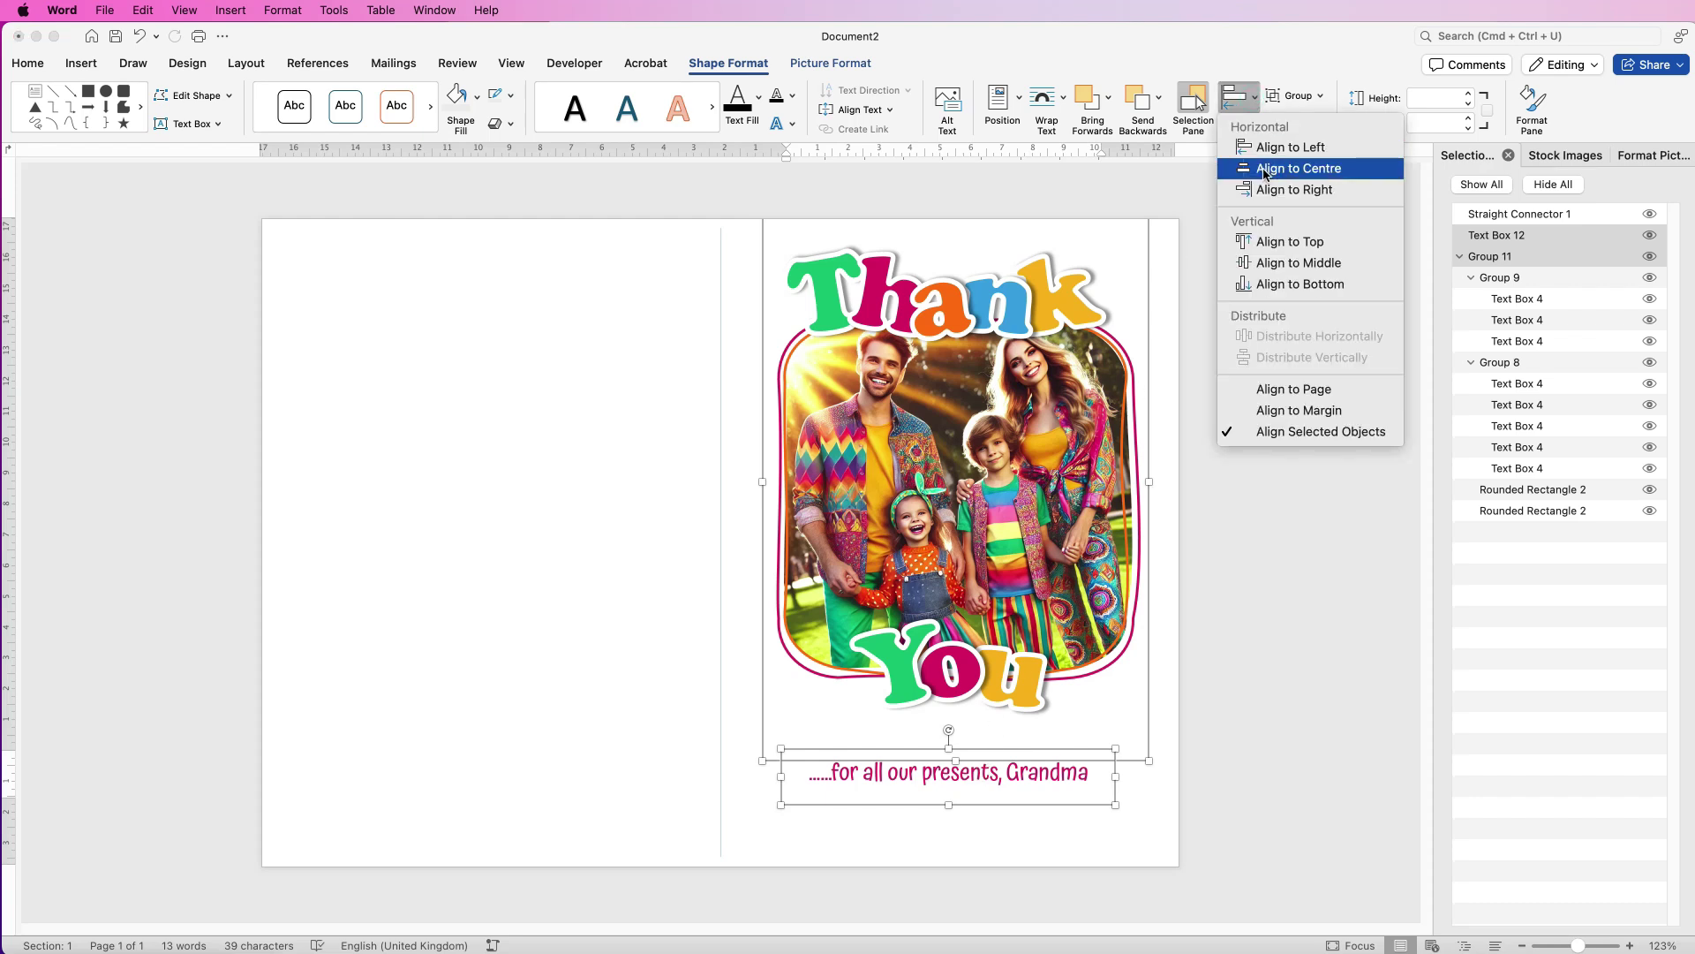
click(1268, 173)
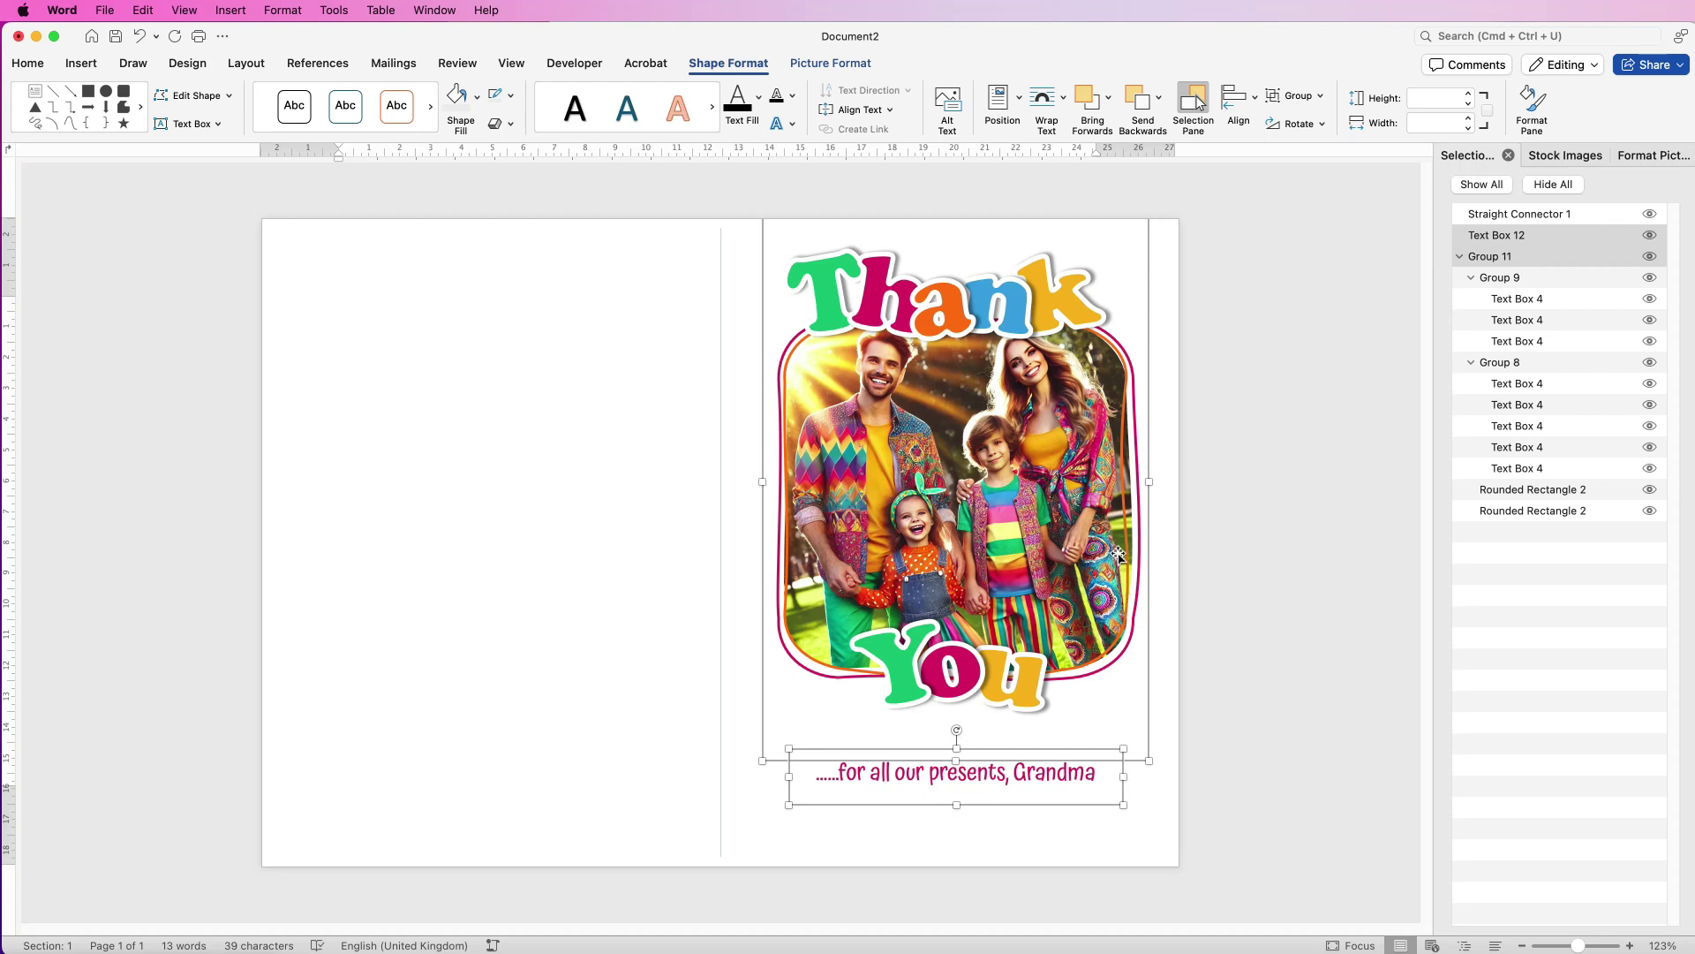
Group the caption with the picture and lettering, and shift the new group slightly down and to the right.
click(1322, 98)
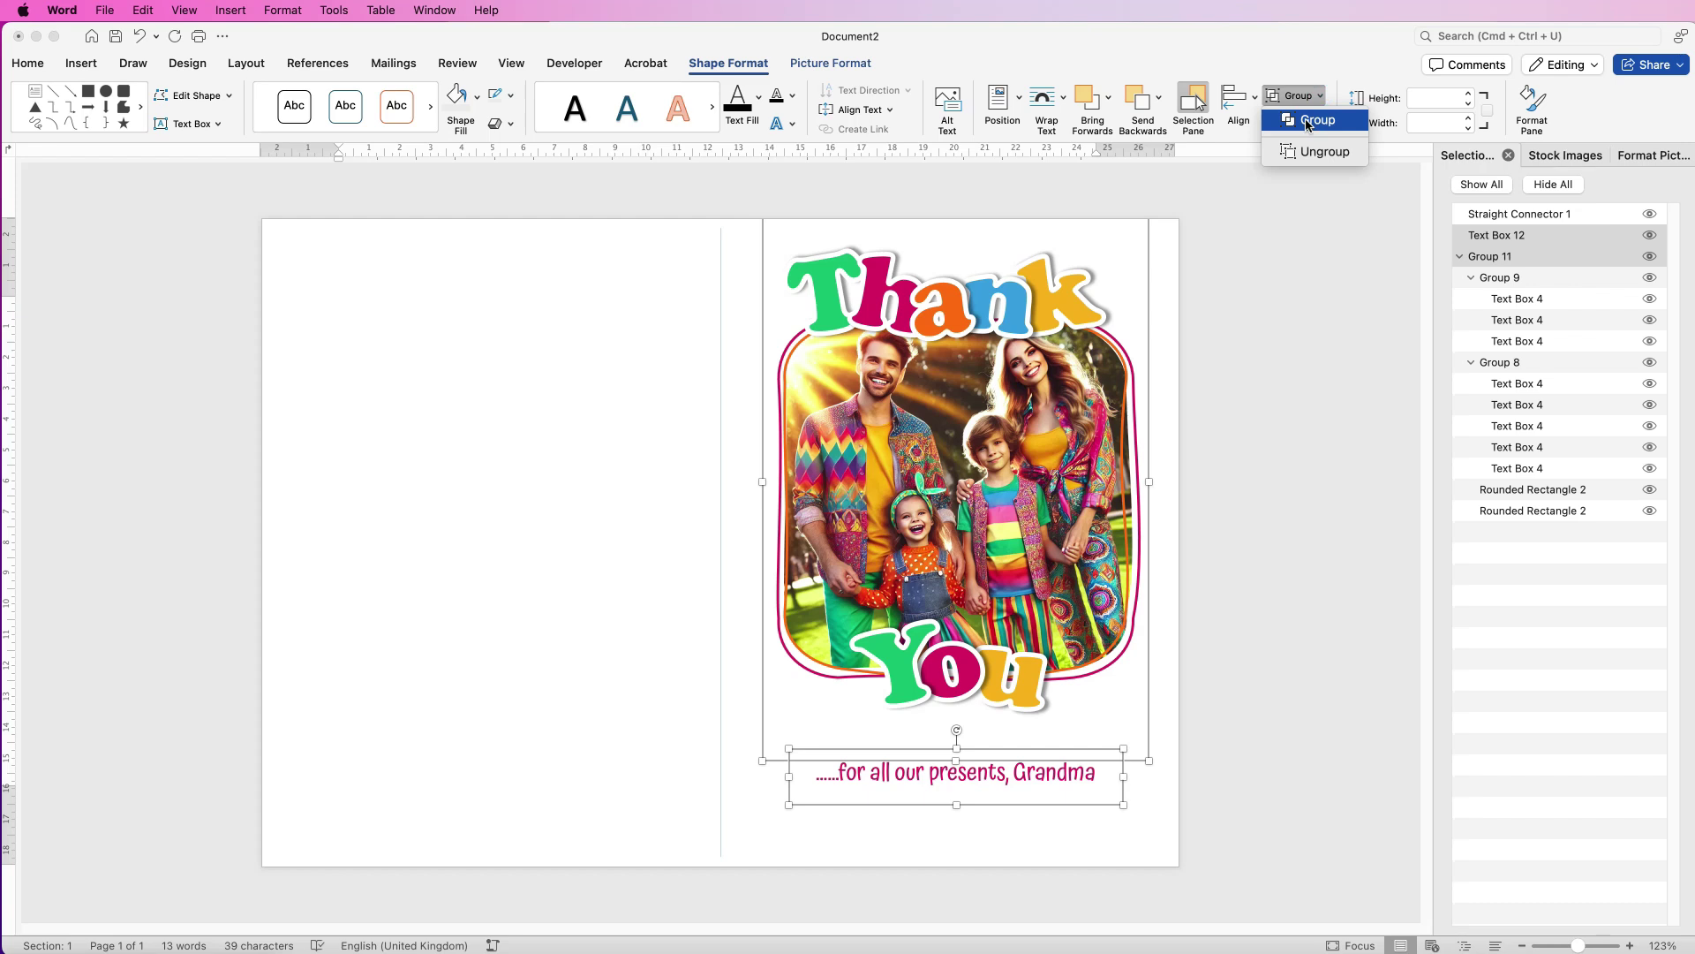
click(1308, 122)
mouse_move(1006, 505)
mouse_down()
mouse_move(942, 490)
mouse_move(1010, 504)
mouse_move(1015, 522)
mouse_up()
click(1226, 491)
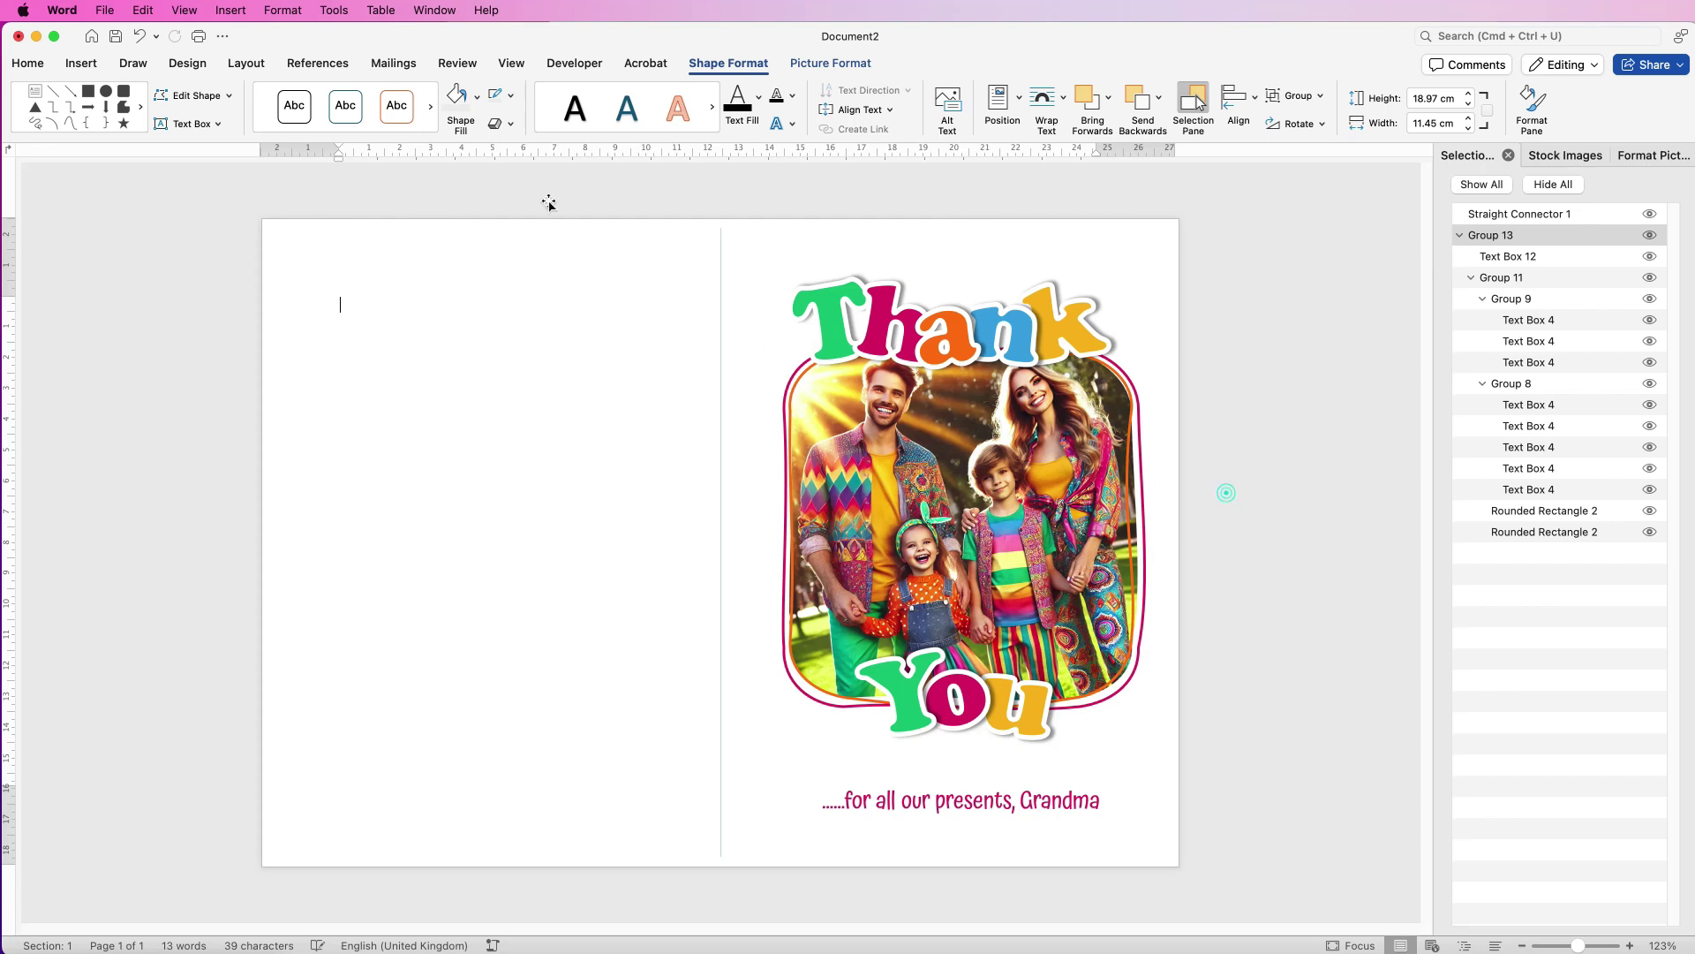
Draw a rectangle about 14.78 cm wide and 20.96 cm high over the card's right half and send it to the back.
click(80, 63)
click(279, 102)
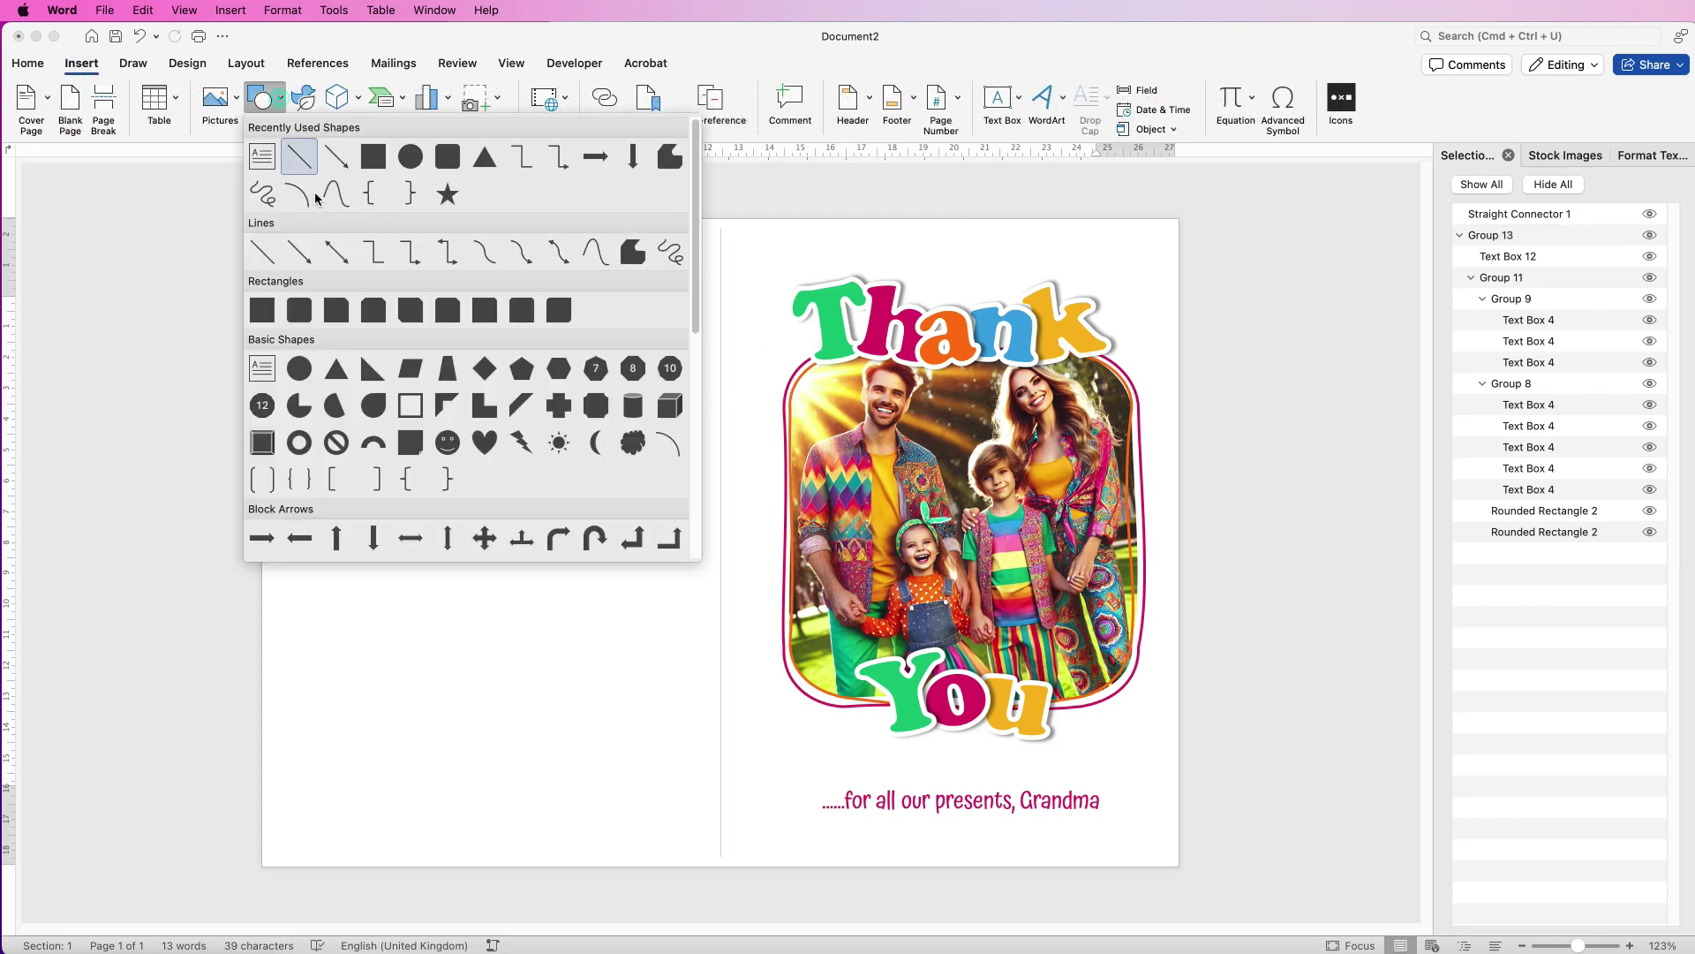
click(262, 308)
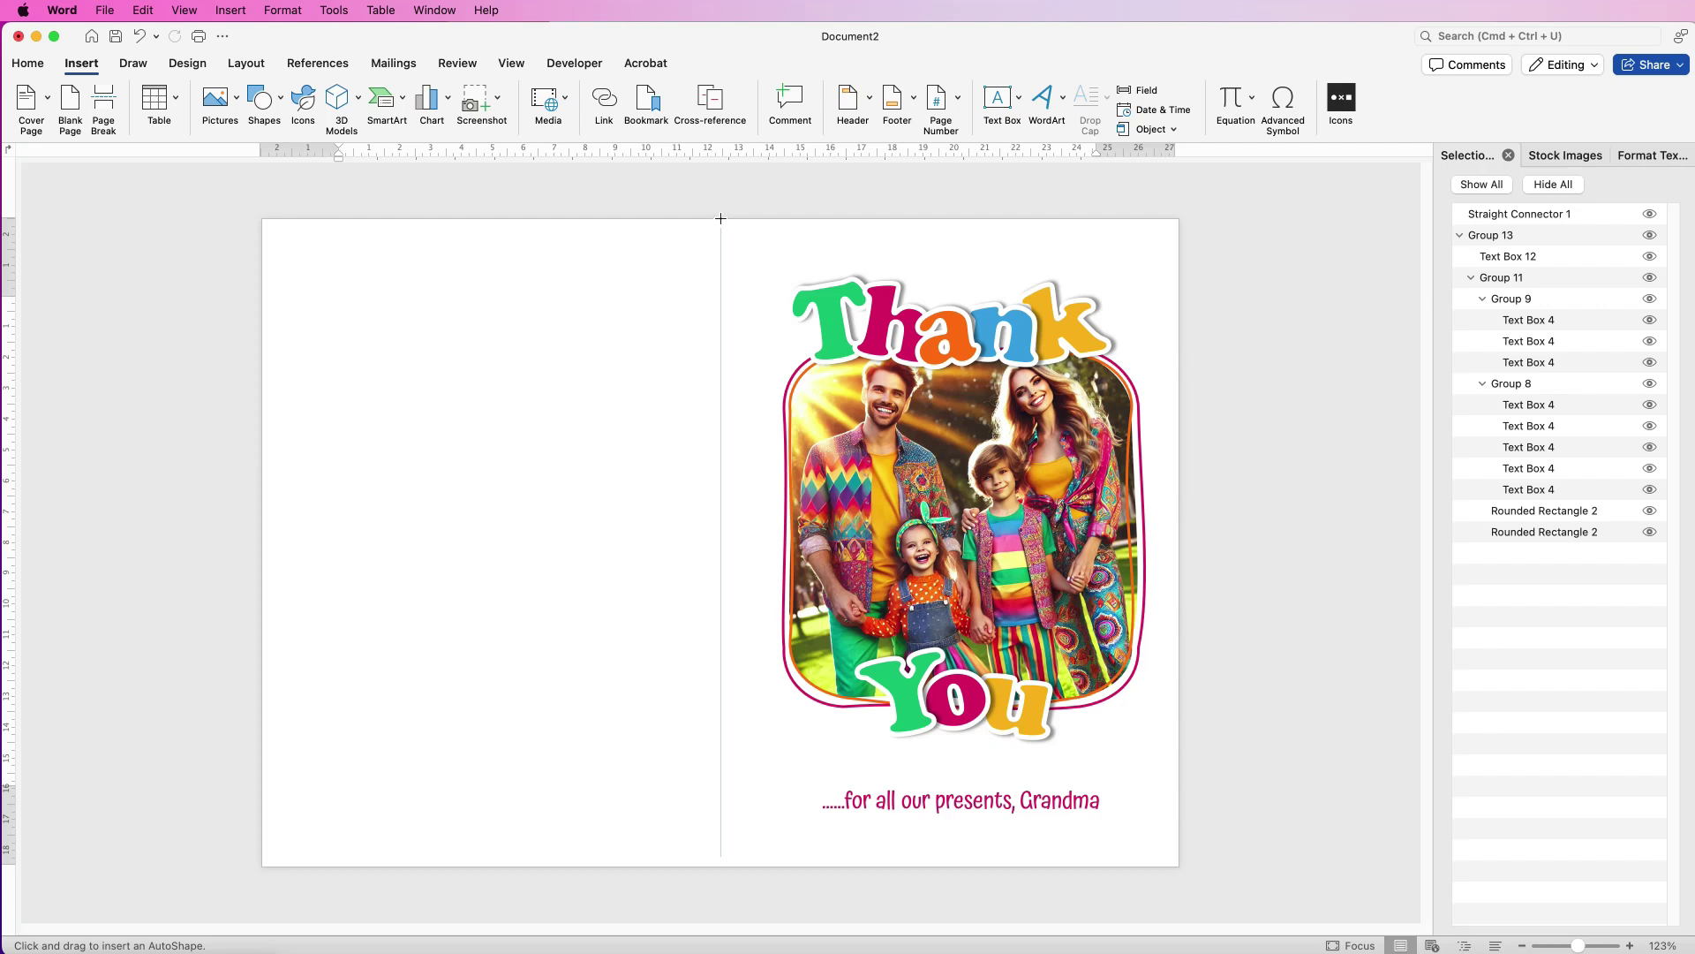
drag(721, 218, 1177, 863)
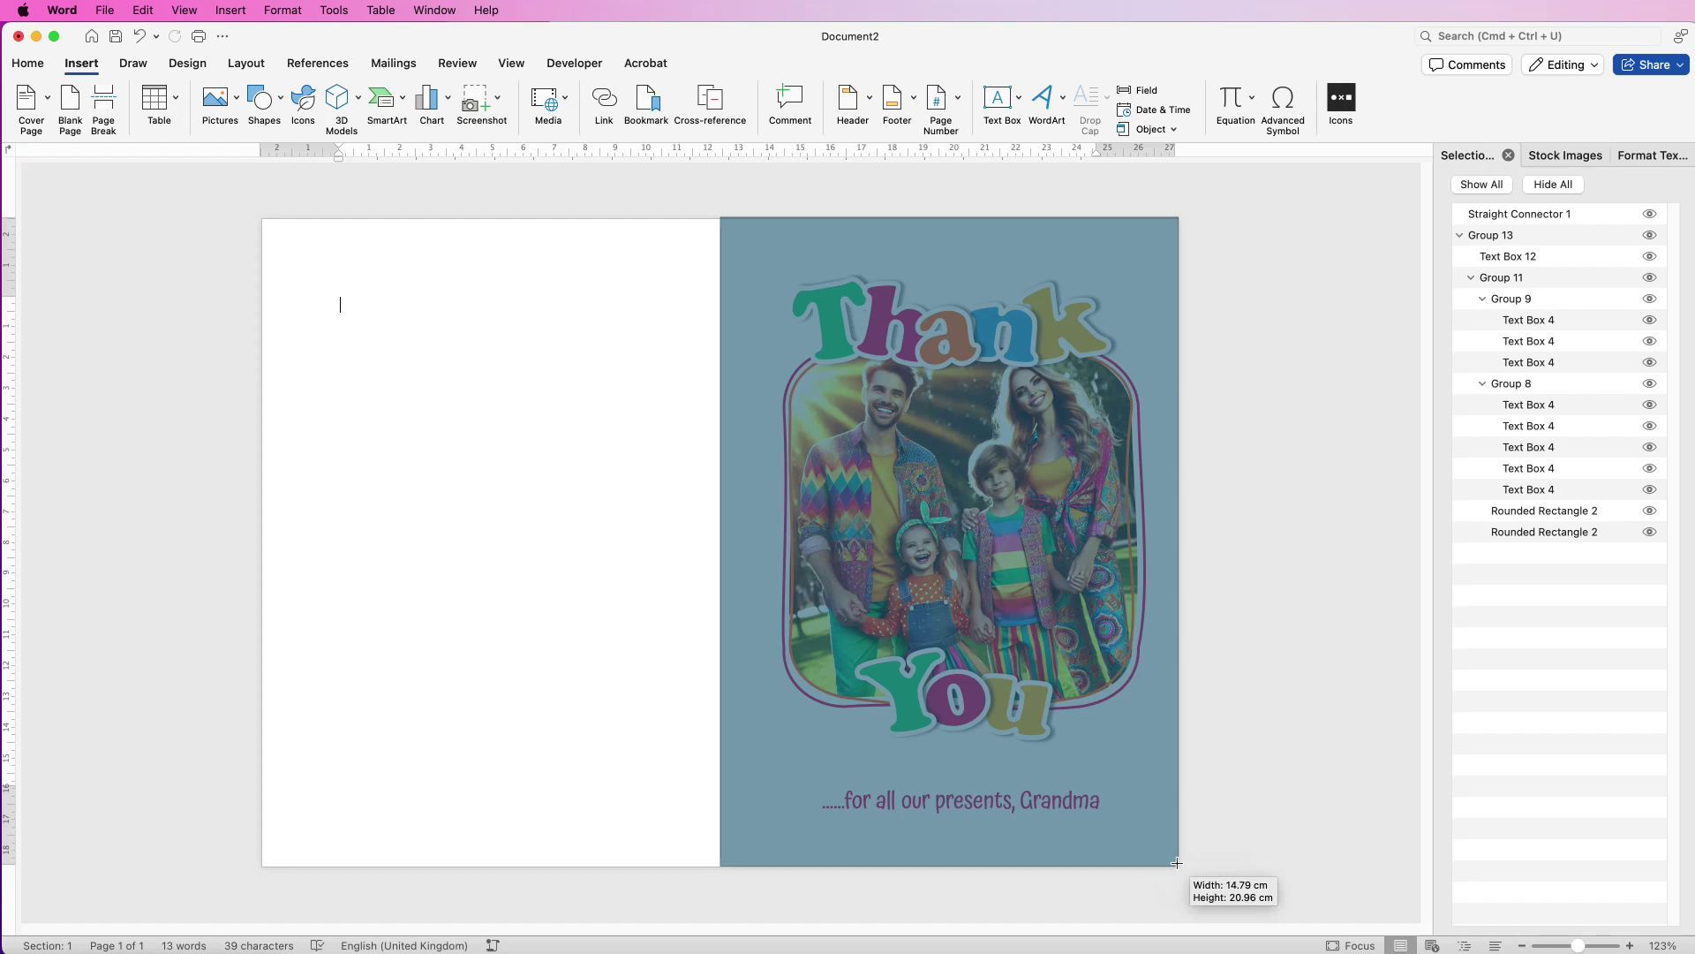
drag(1158, 632, 1158, 632)
drag(950, 219, 949, 221)
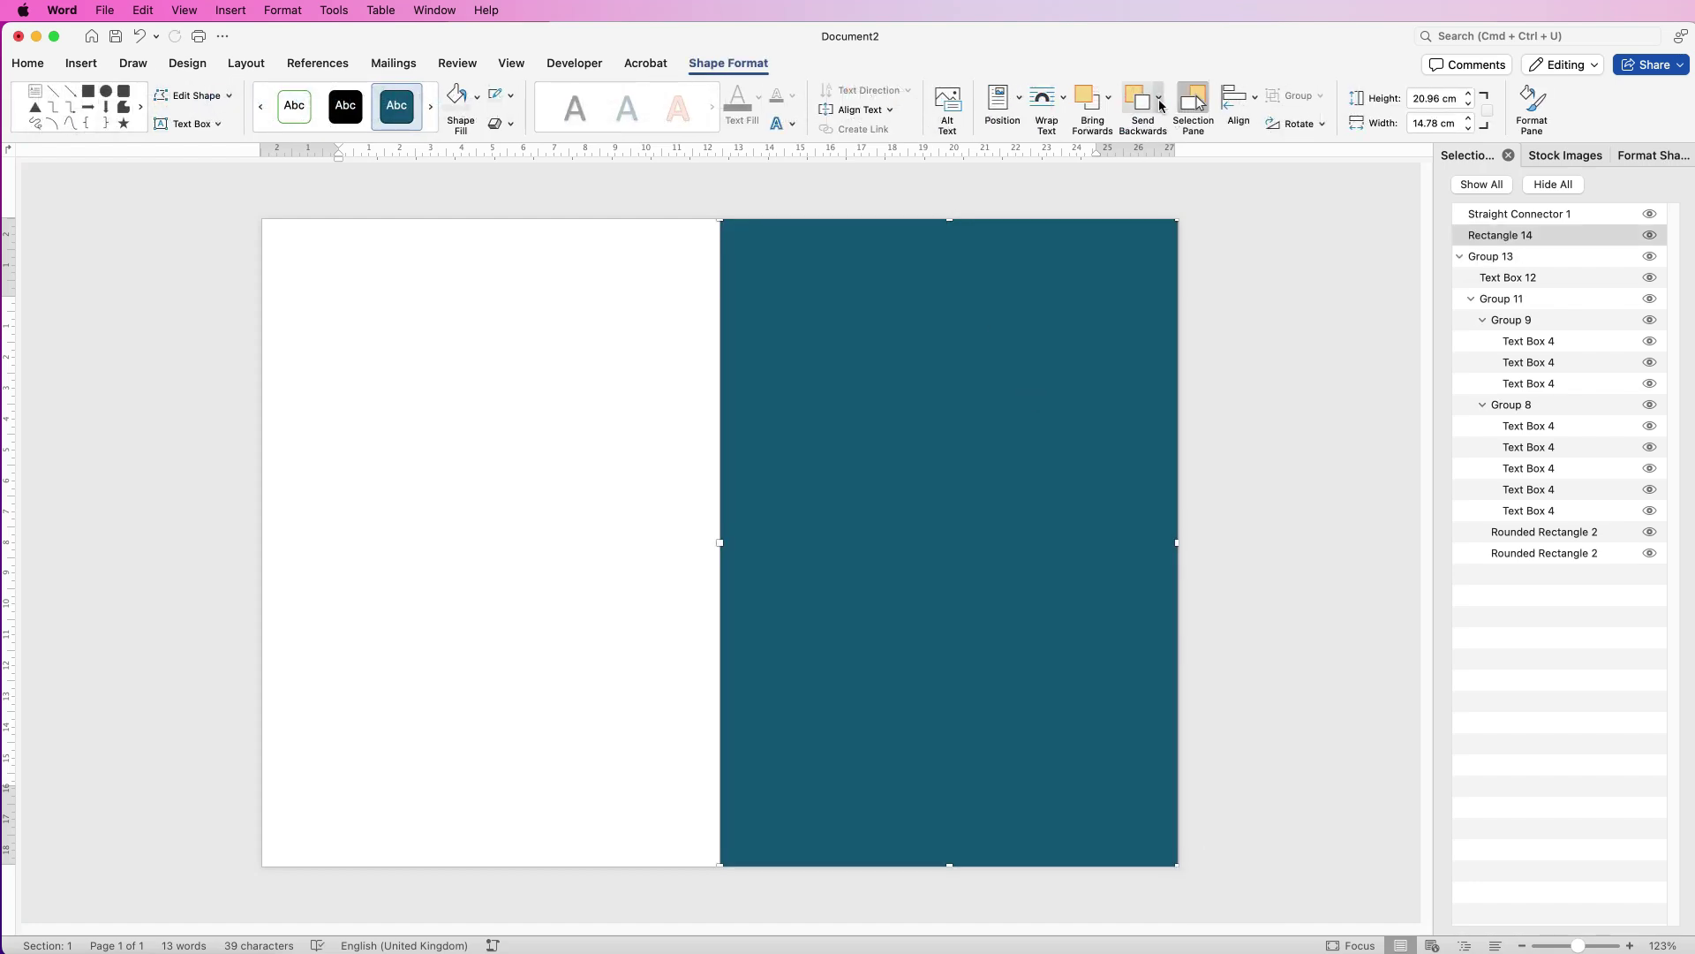
click(1160, 103)
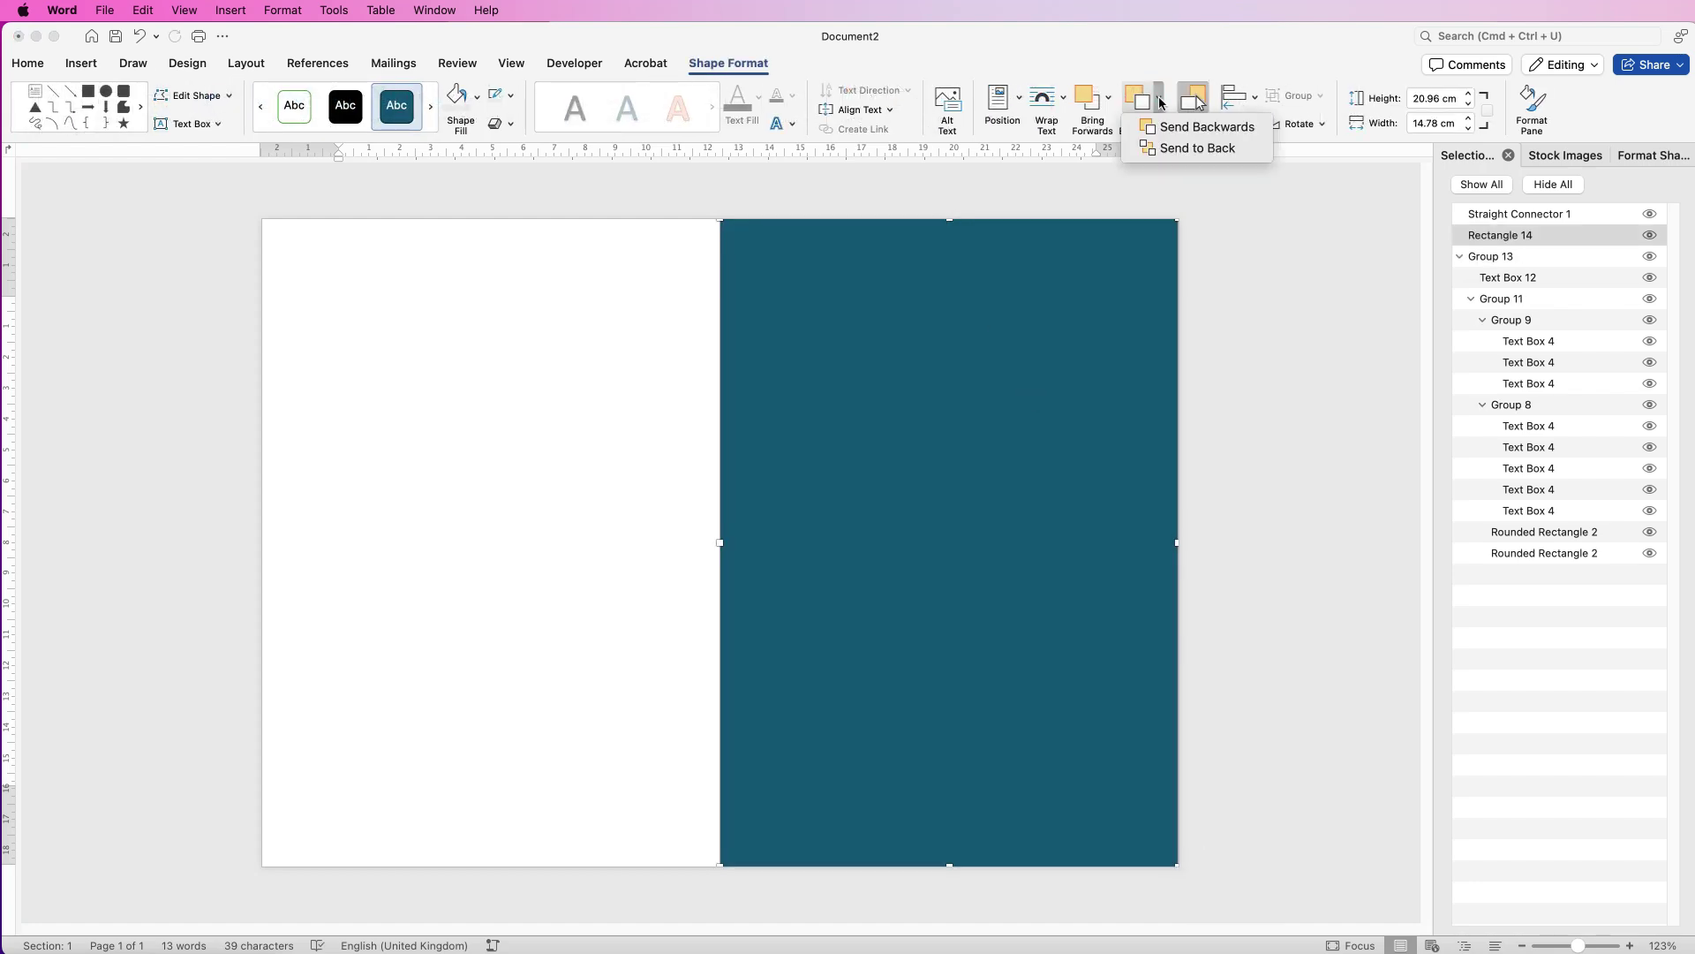
click(1175, 150)
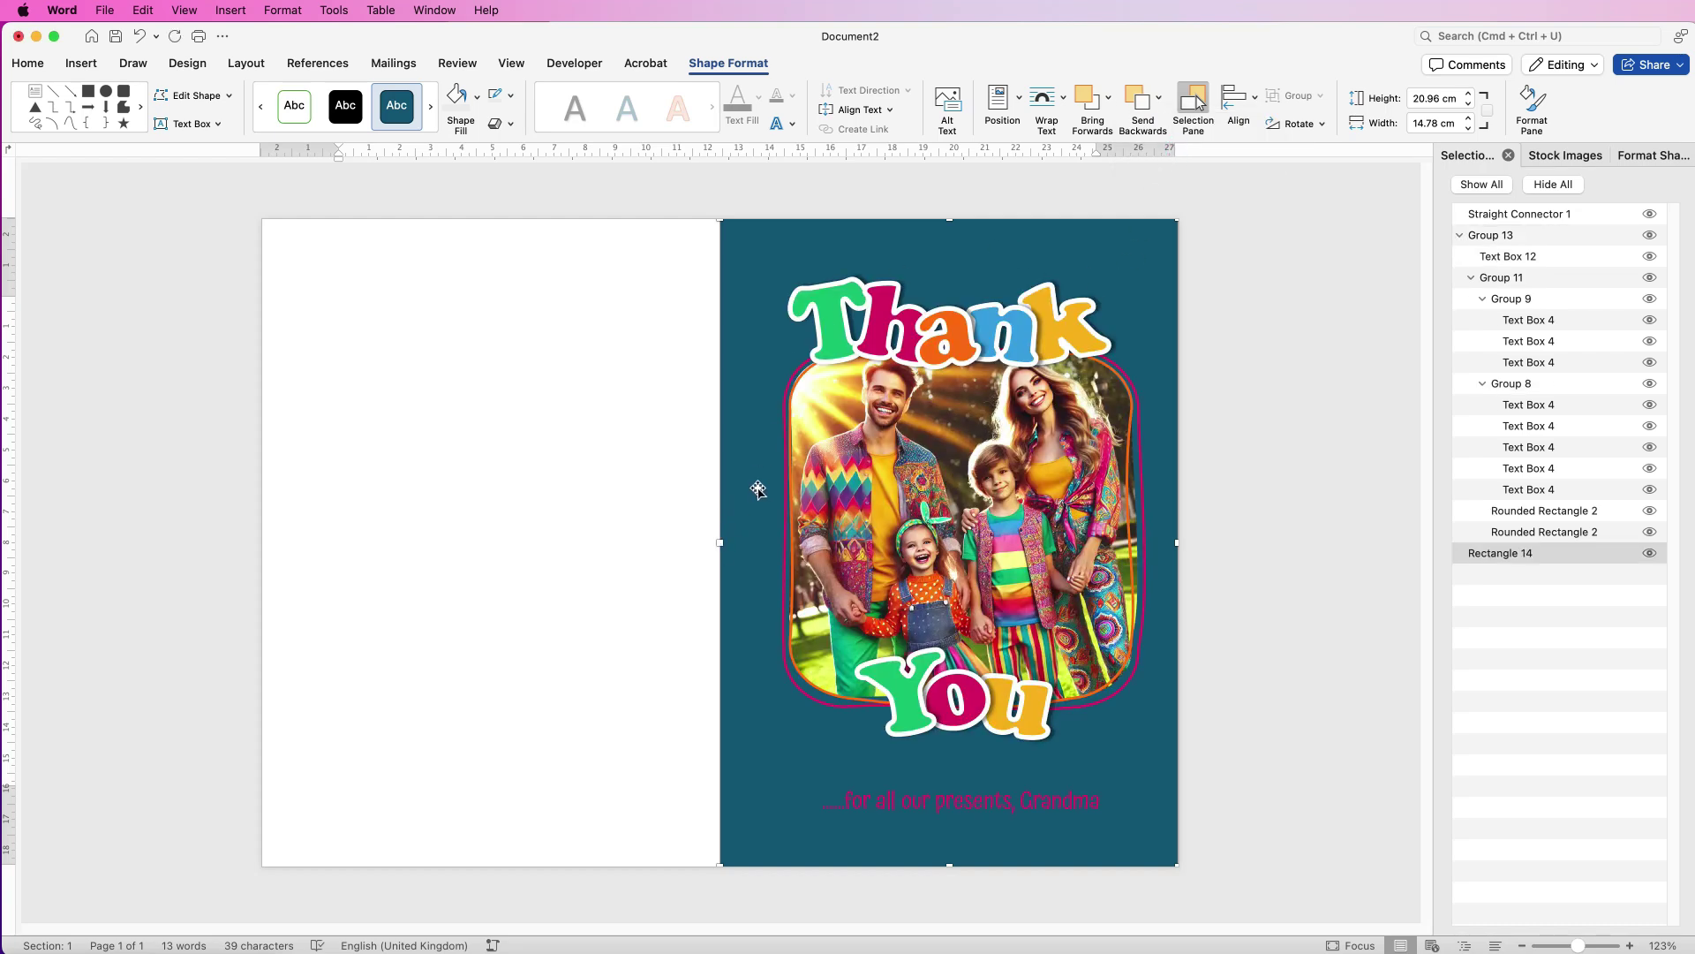
Align the card design group horizontally to the centre of the background rectangle.
click(975, 453)
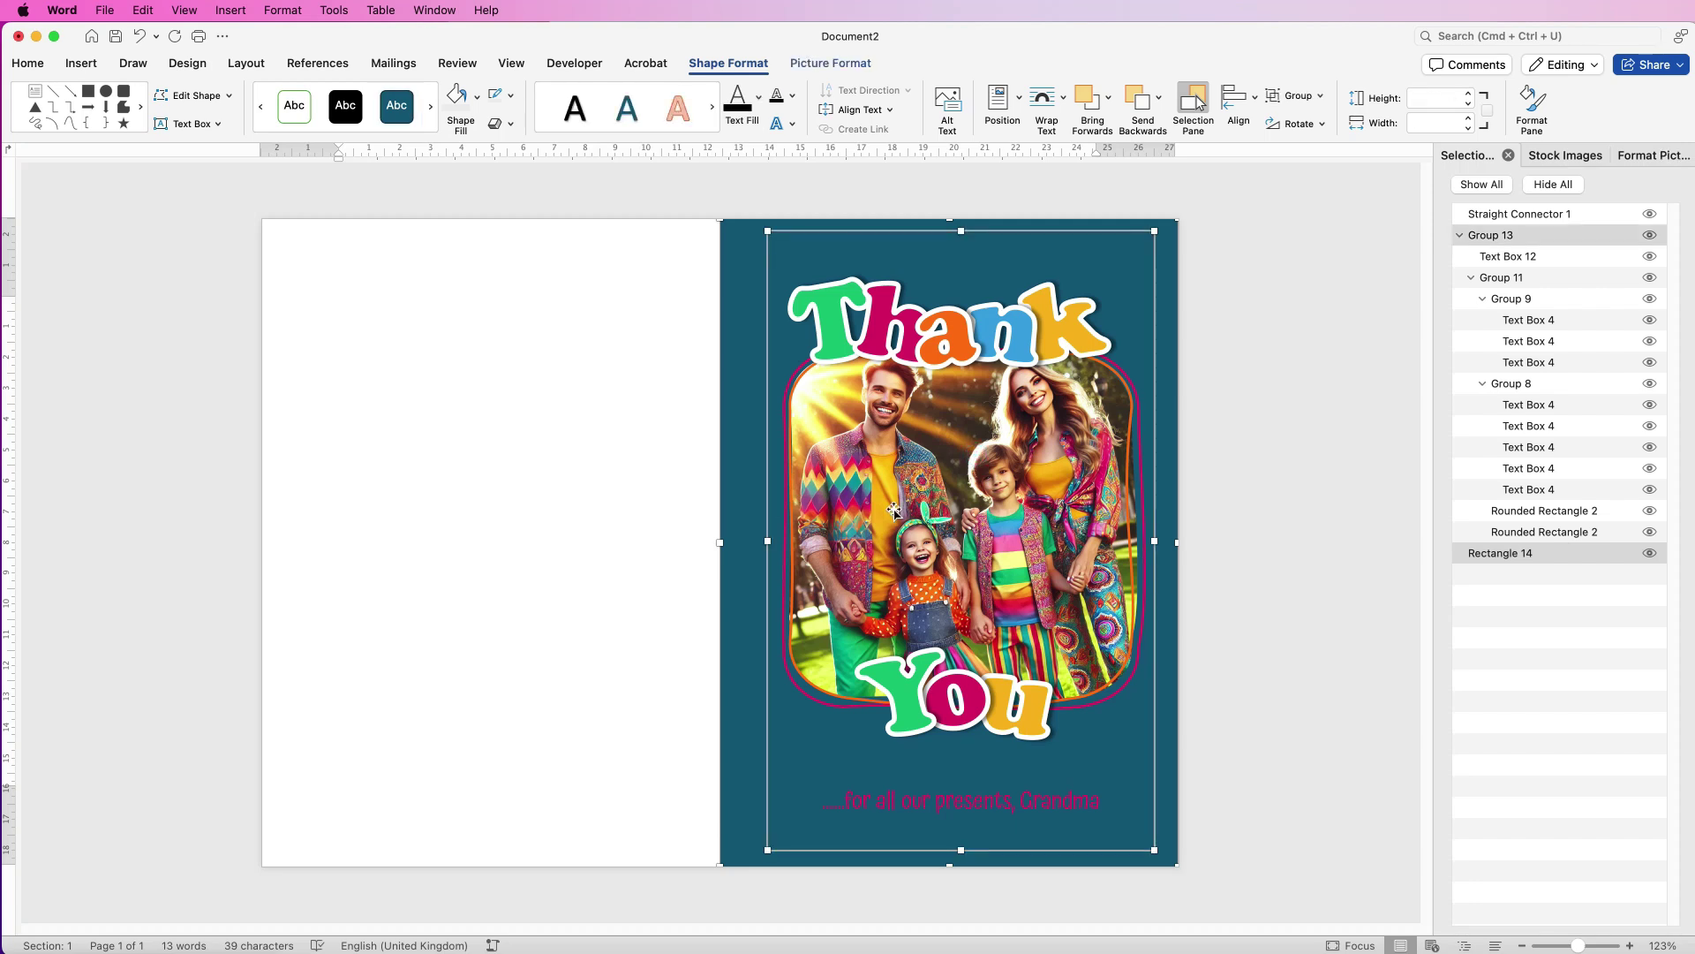
click(1256, 102)
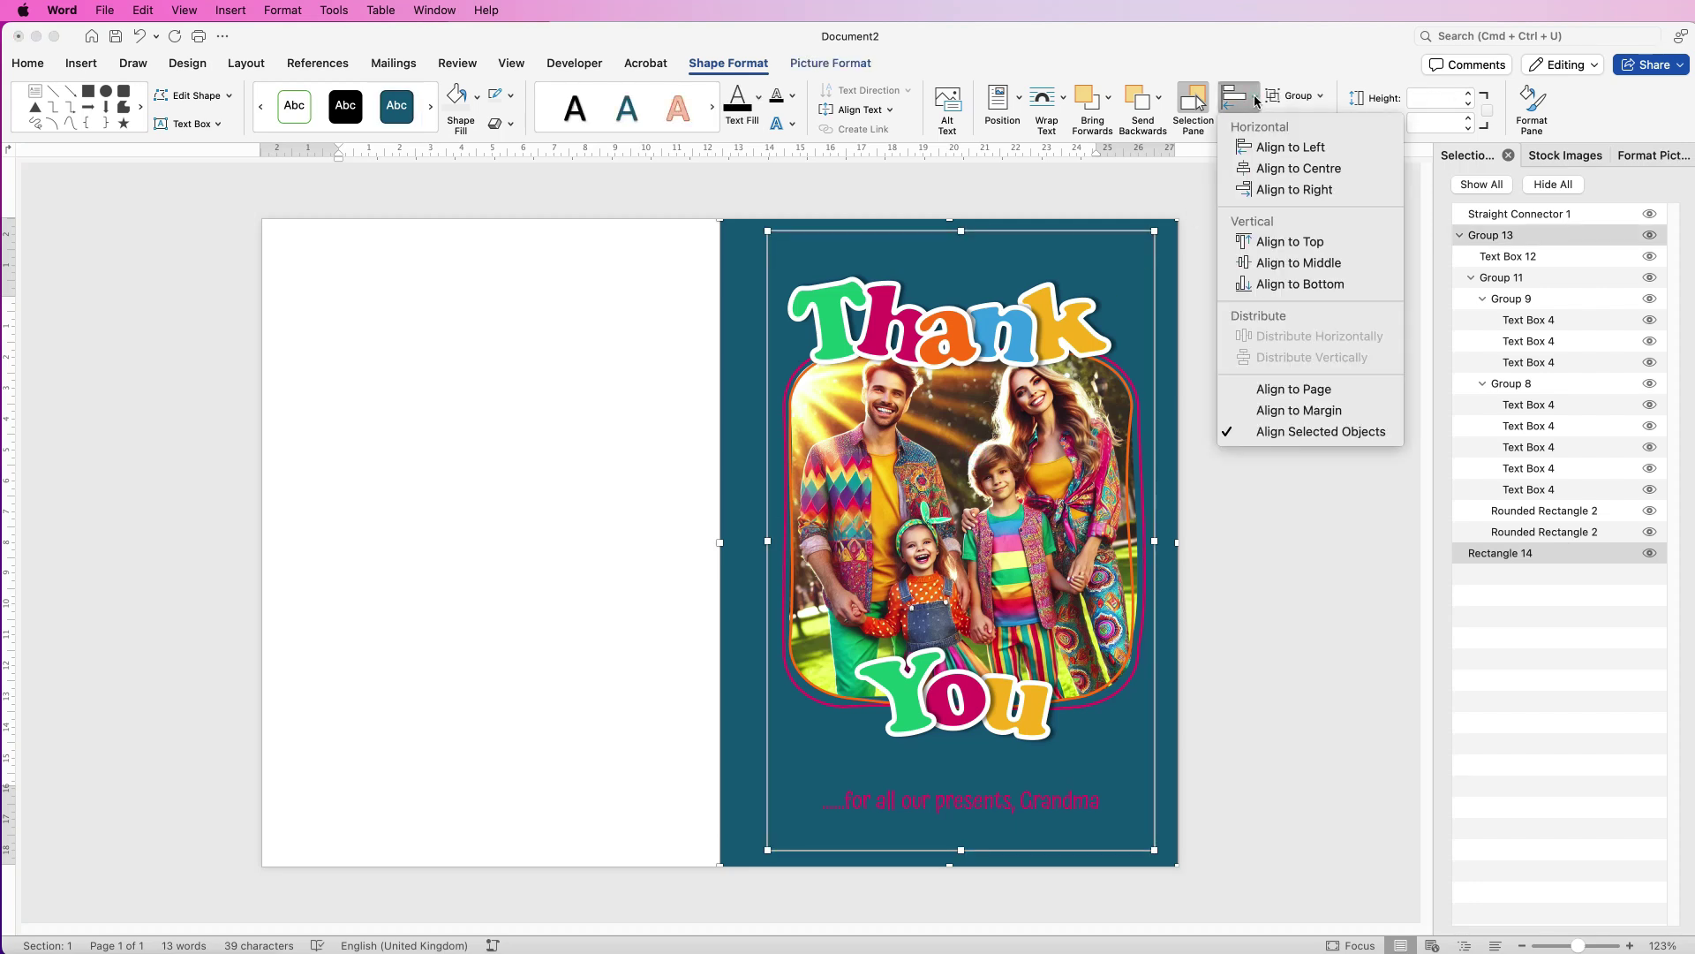
click(1277, 170)
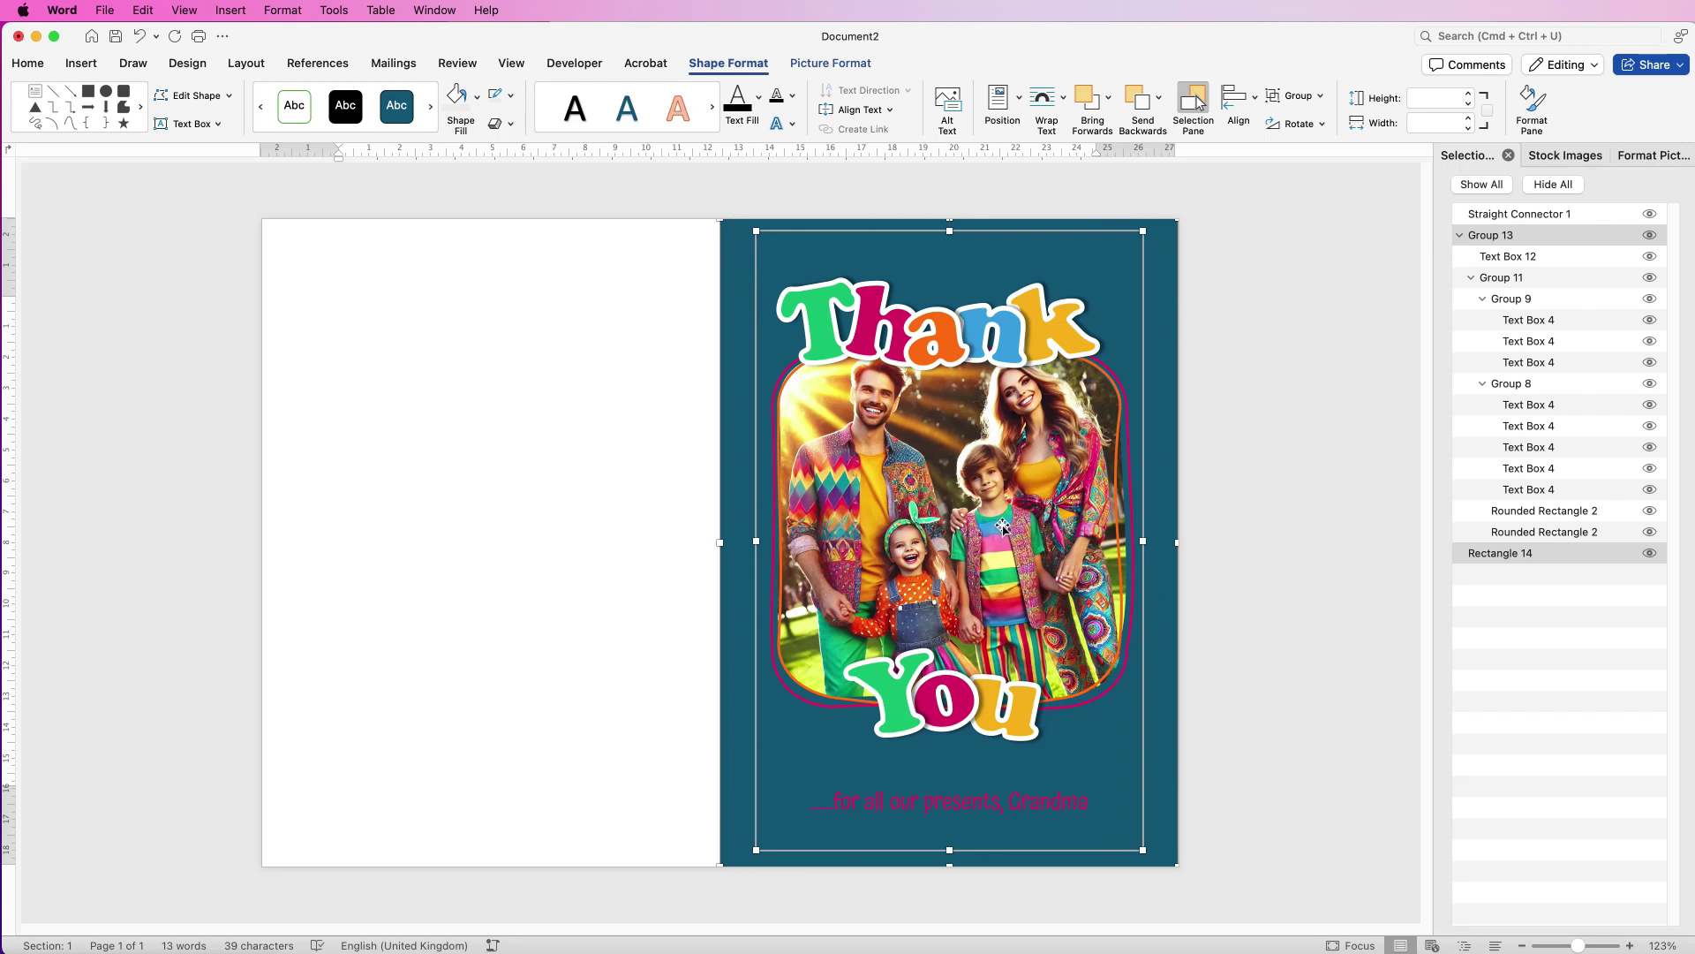
Delete the teal background rectangle behind the card design.
click(1278, 384)
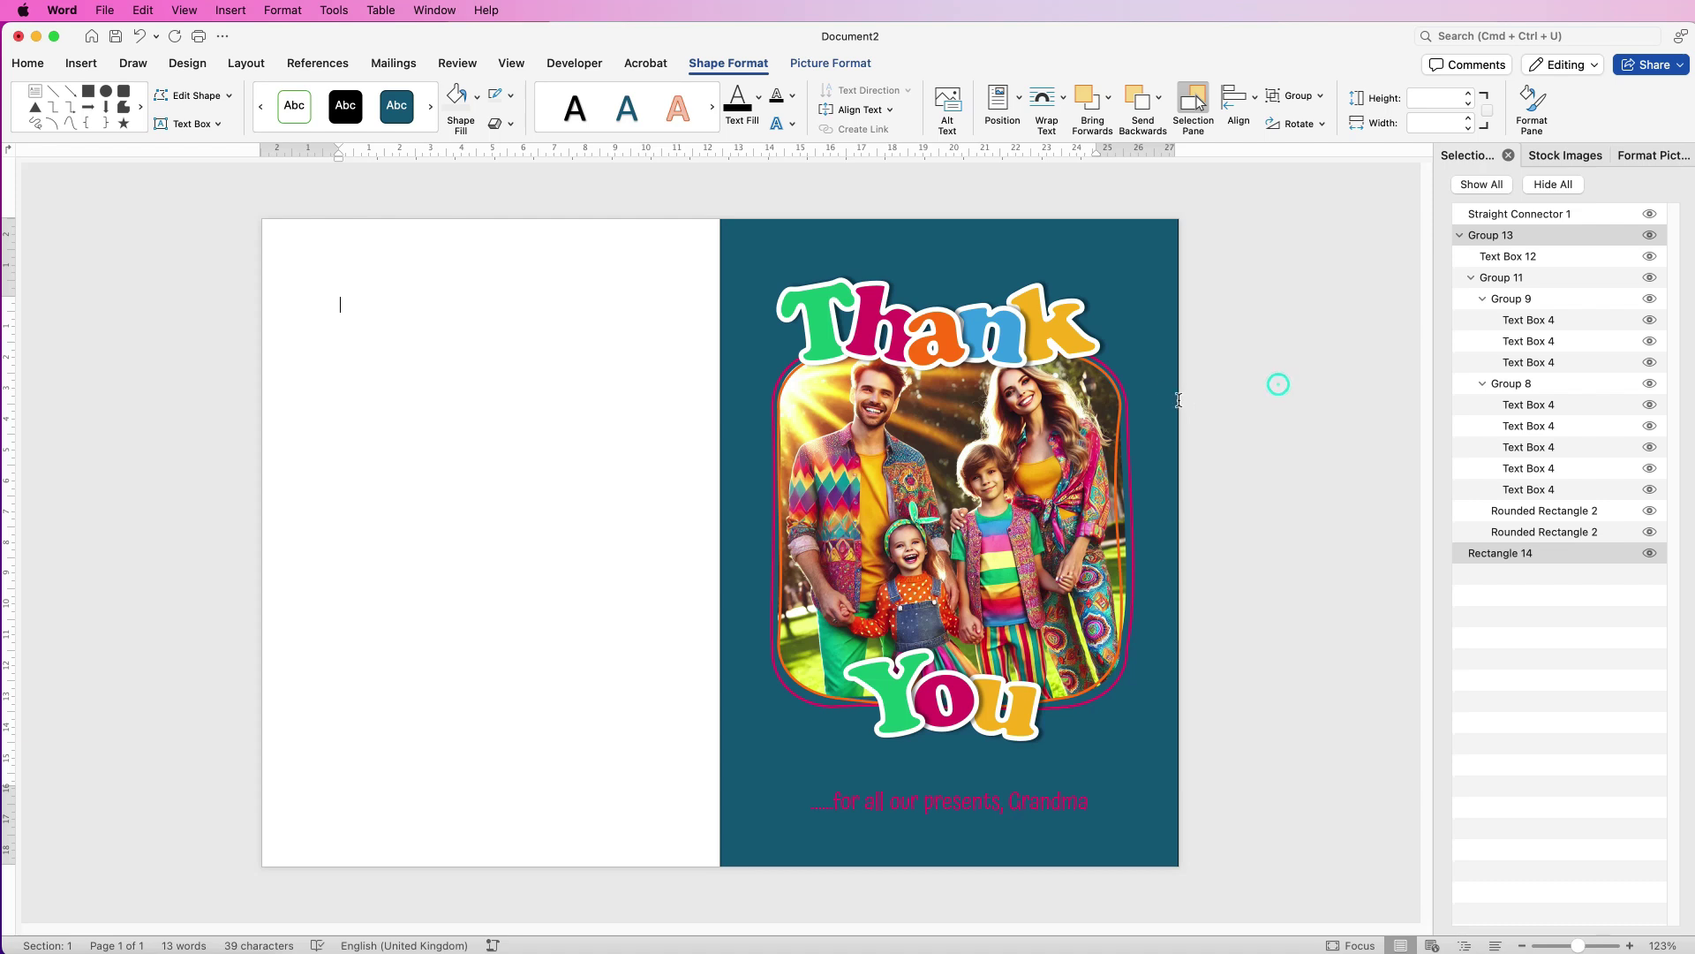
click(1173, 397)
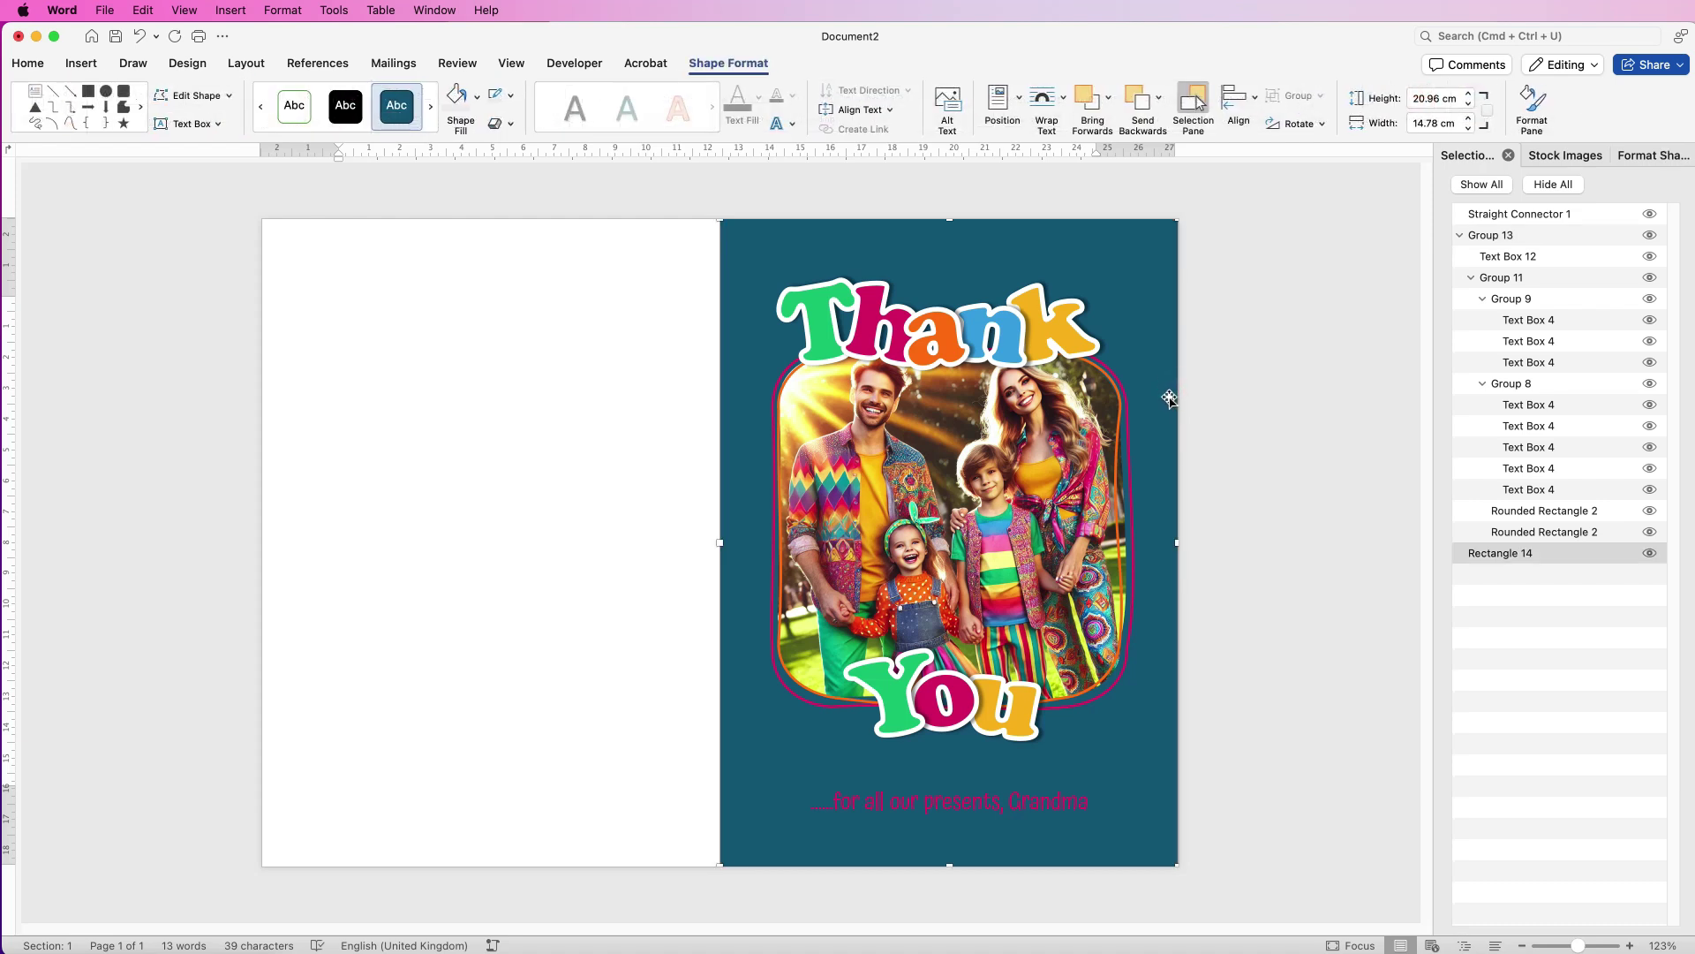
key(Delete)
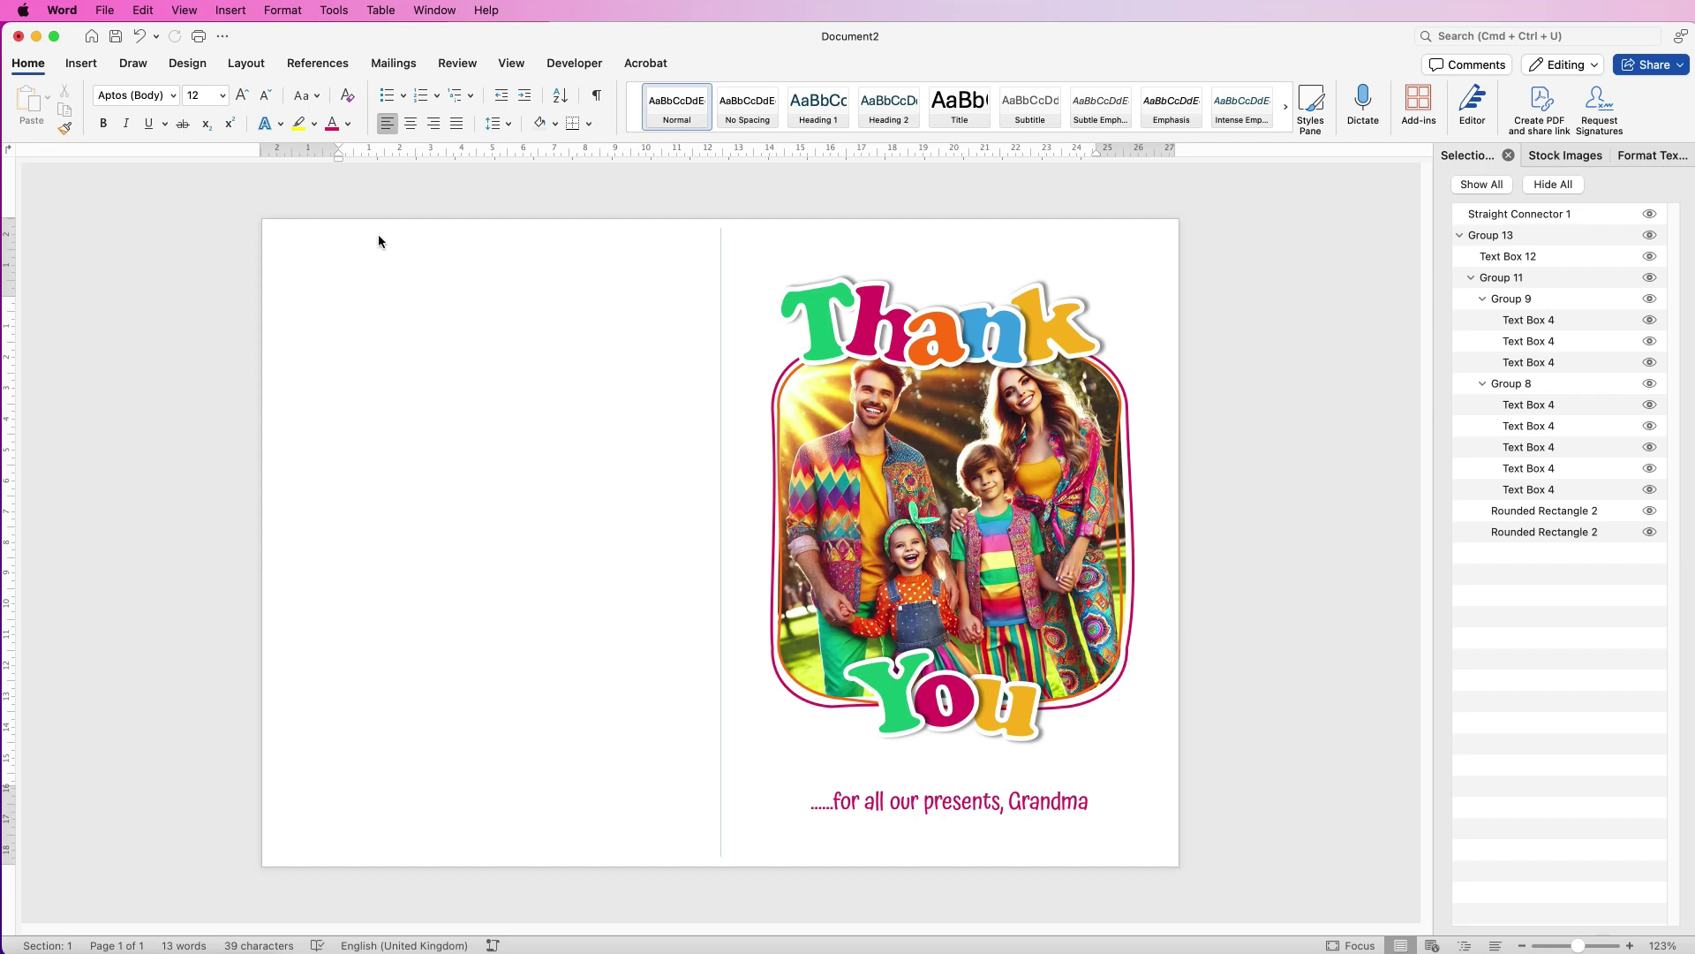
Insert a page break before the card design so it moves to a second page, and review both pages.
click(81, 64)
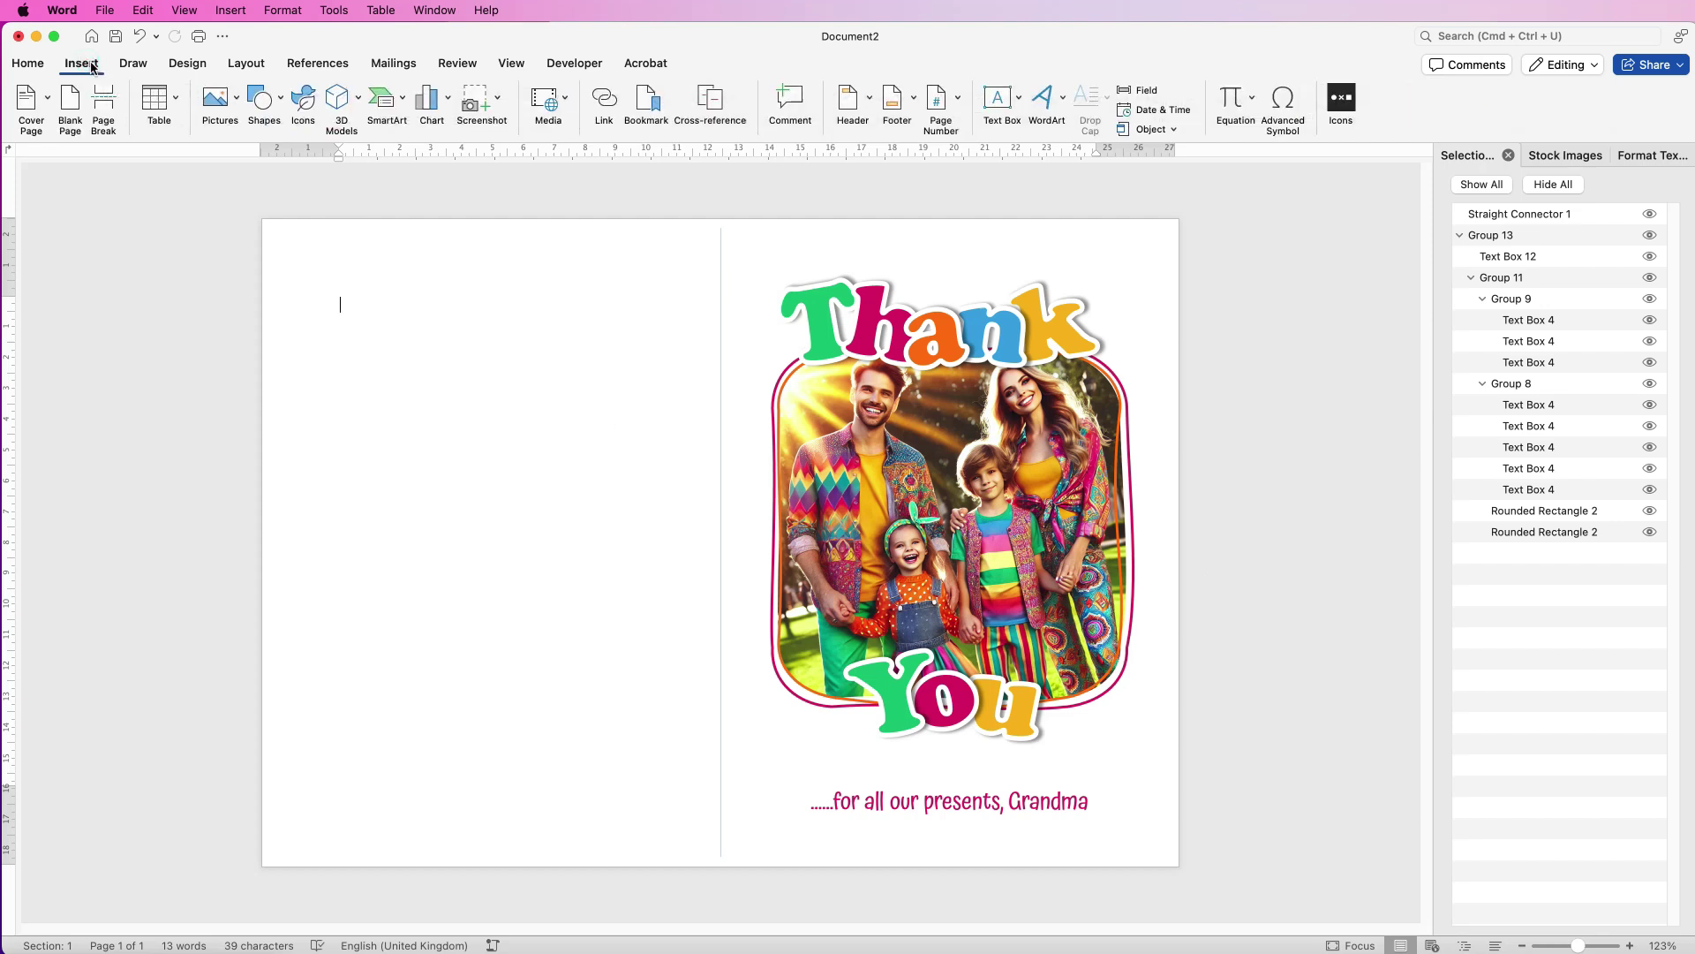
click(104, 99)
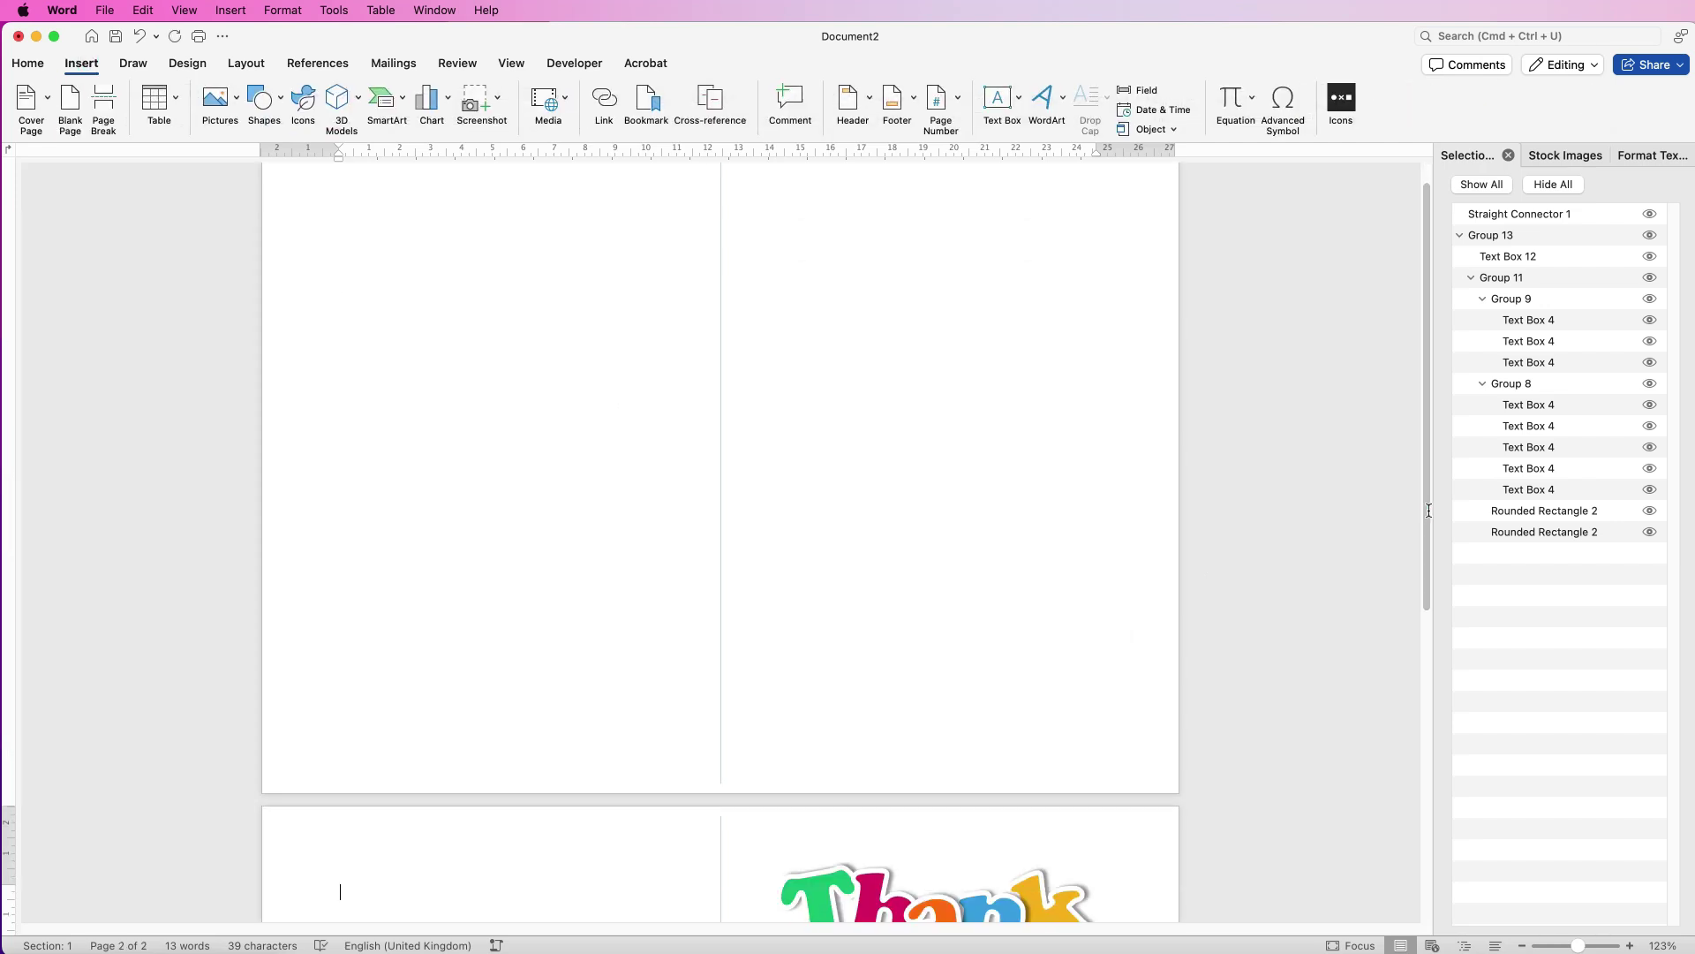
scroll(1427, 508, down, 10)
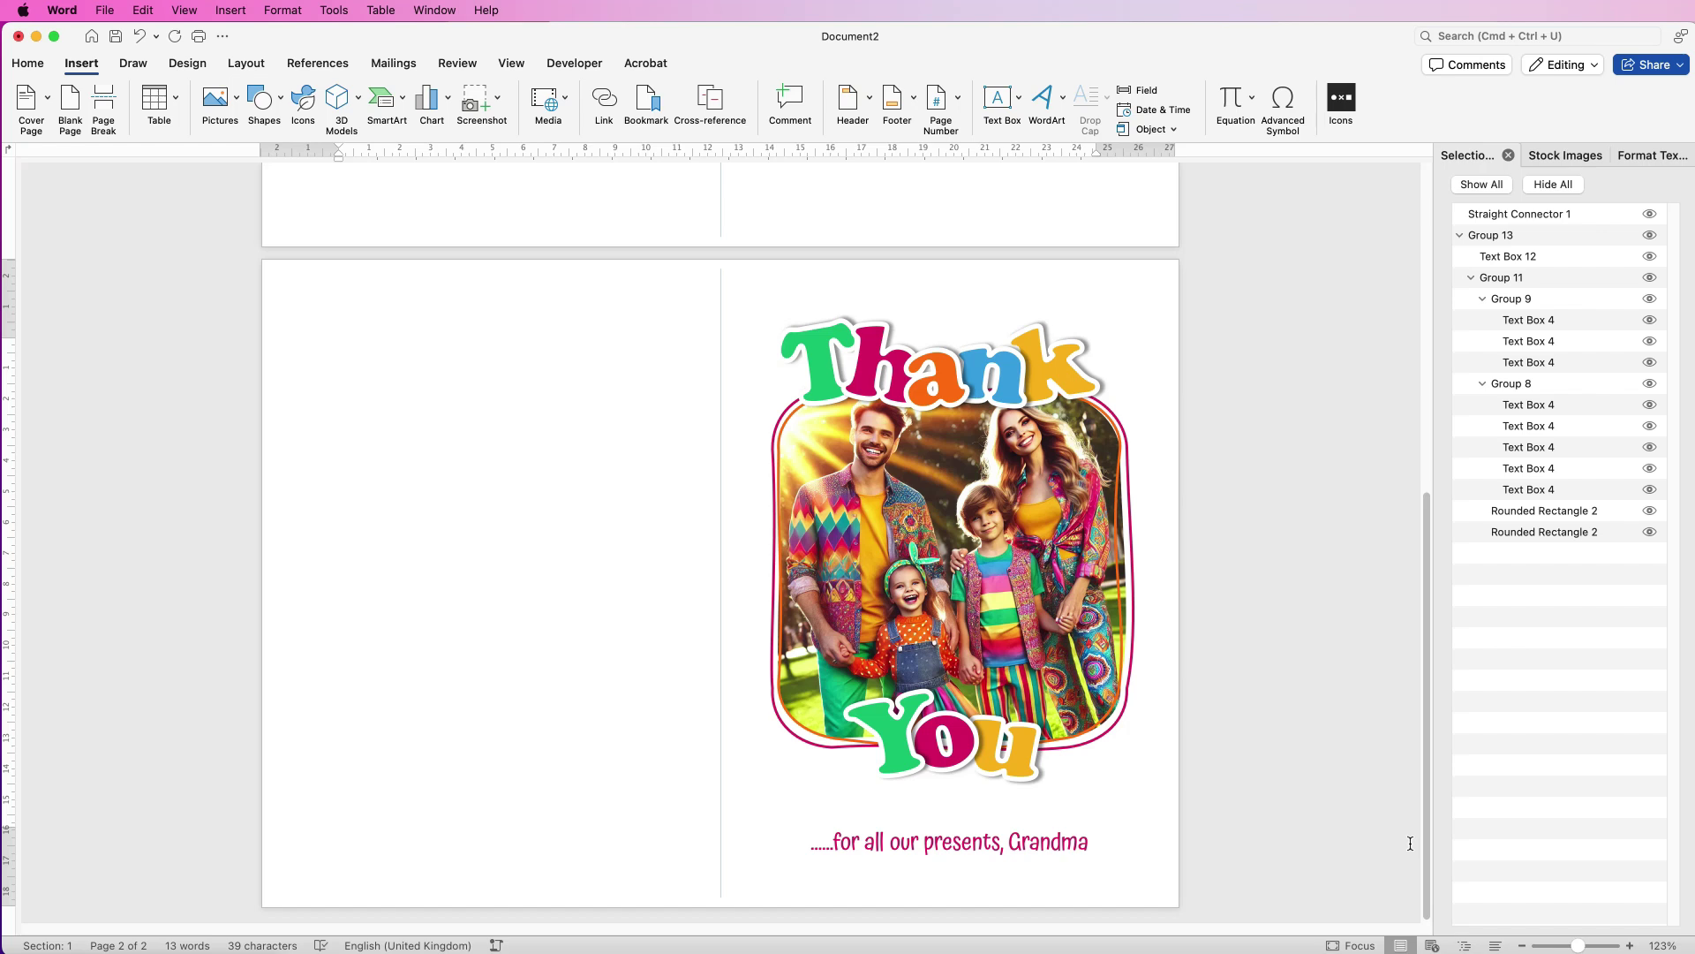
scroll(1417, 843, up, 1)
scroll(1424, 858, down, 1)
scroll(1427, 820, up, 10)
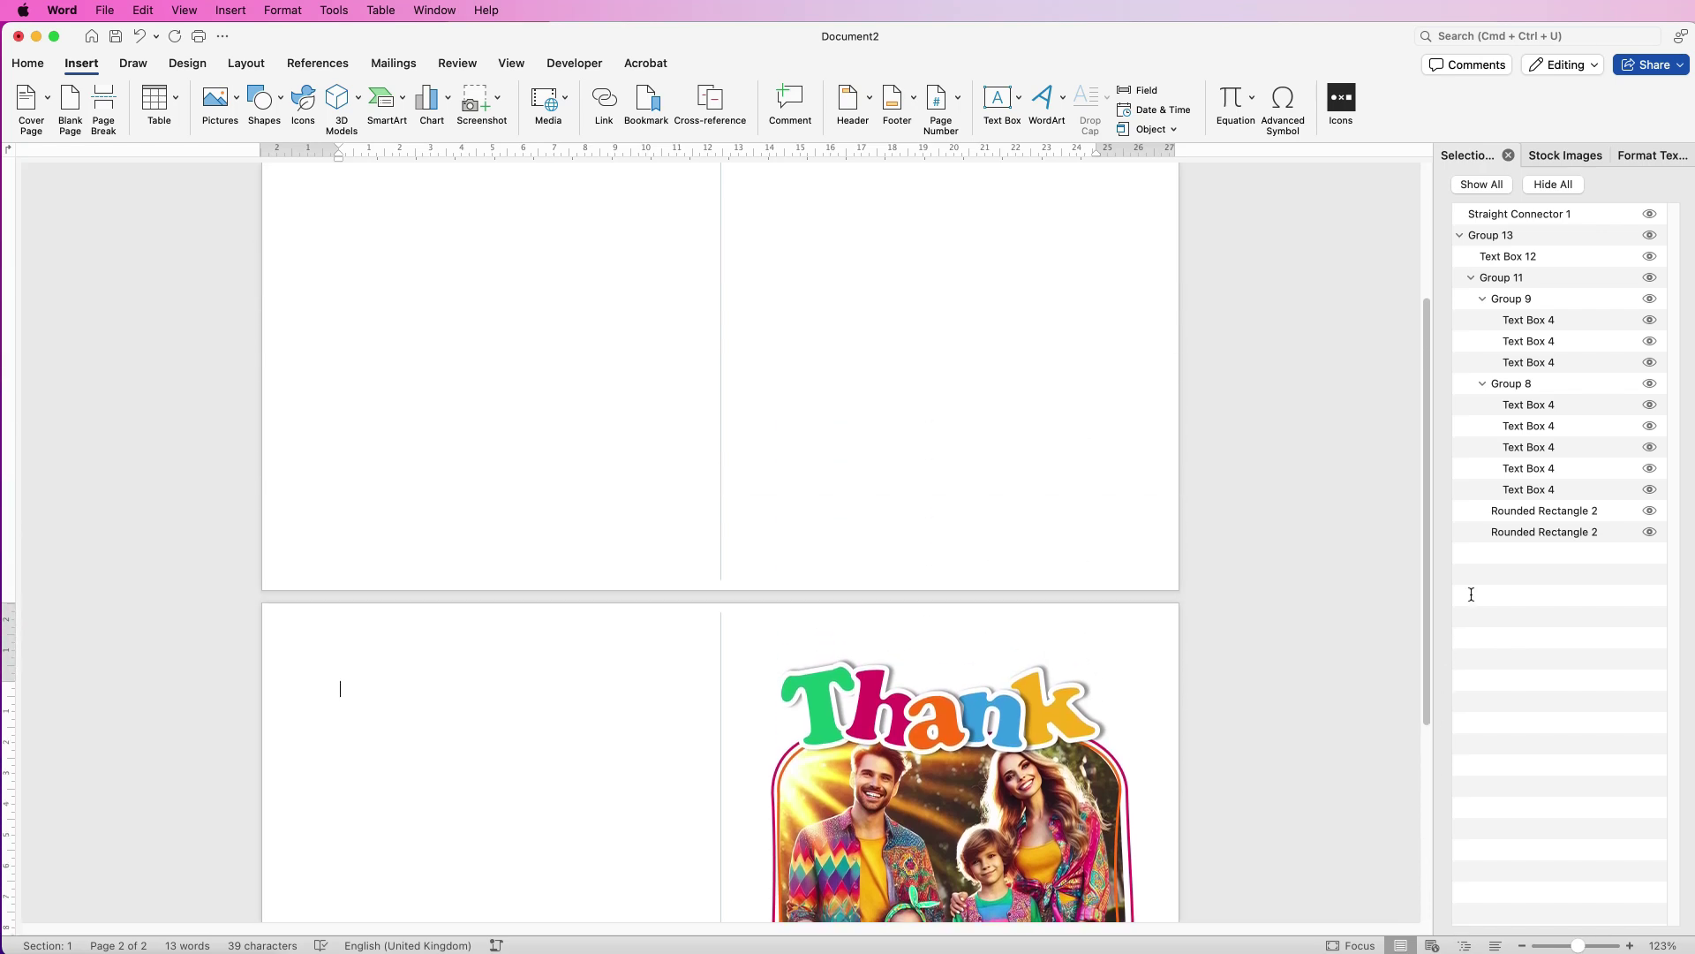
Draw a text box about 10.59 by 6.68 cm on page 1's right half reading "Thank you for all the gifts you sent us for the holidays".
click(965, 425)
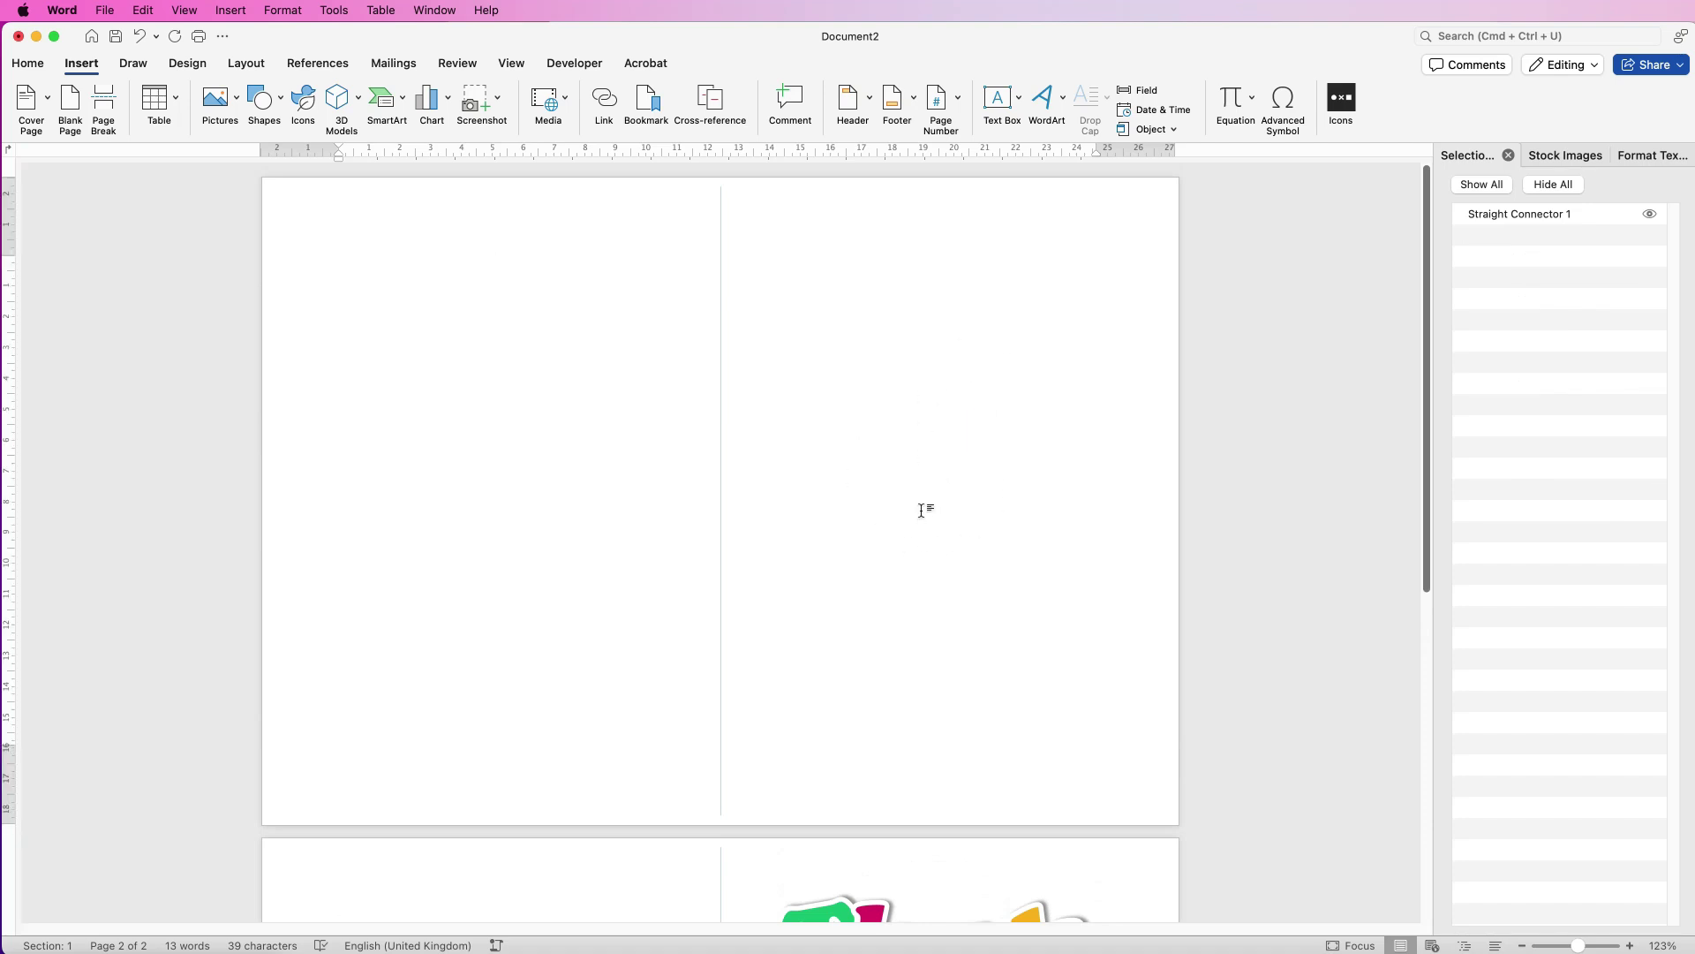
click(1019, 101)
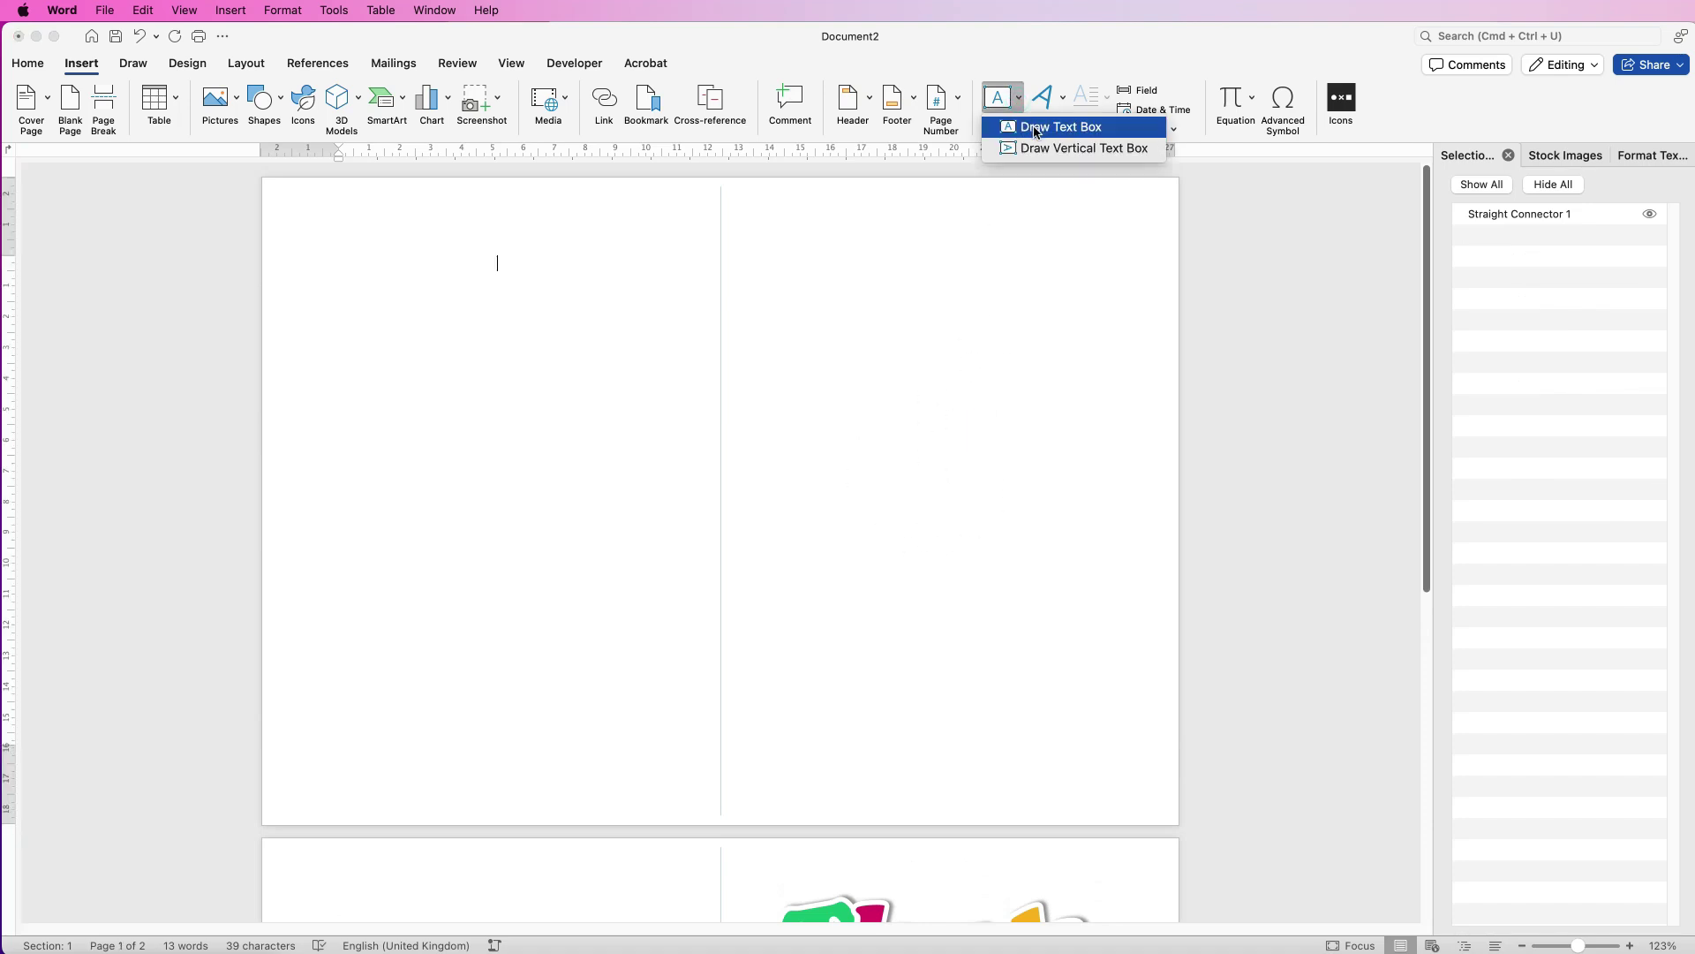
click(1035, 128)
drag(771, 355, 1101, 560)
text(Thank you for all the gifts you sent us for the holidays)
Set the inside message's font to Atma at 22 pt.
drag(1078, 370, 796, 348)
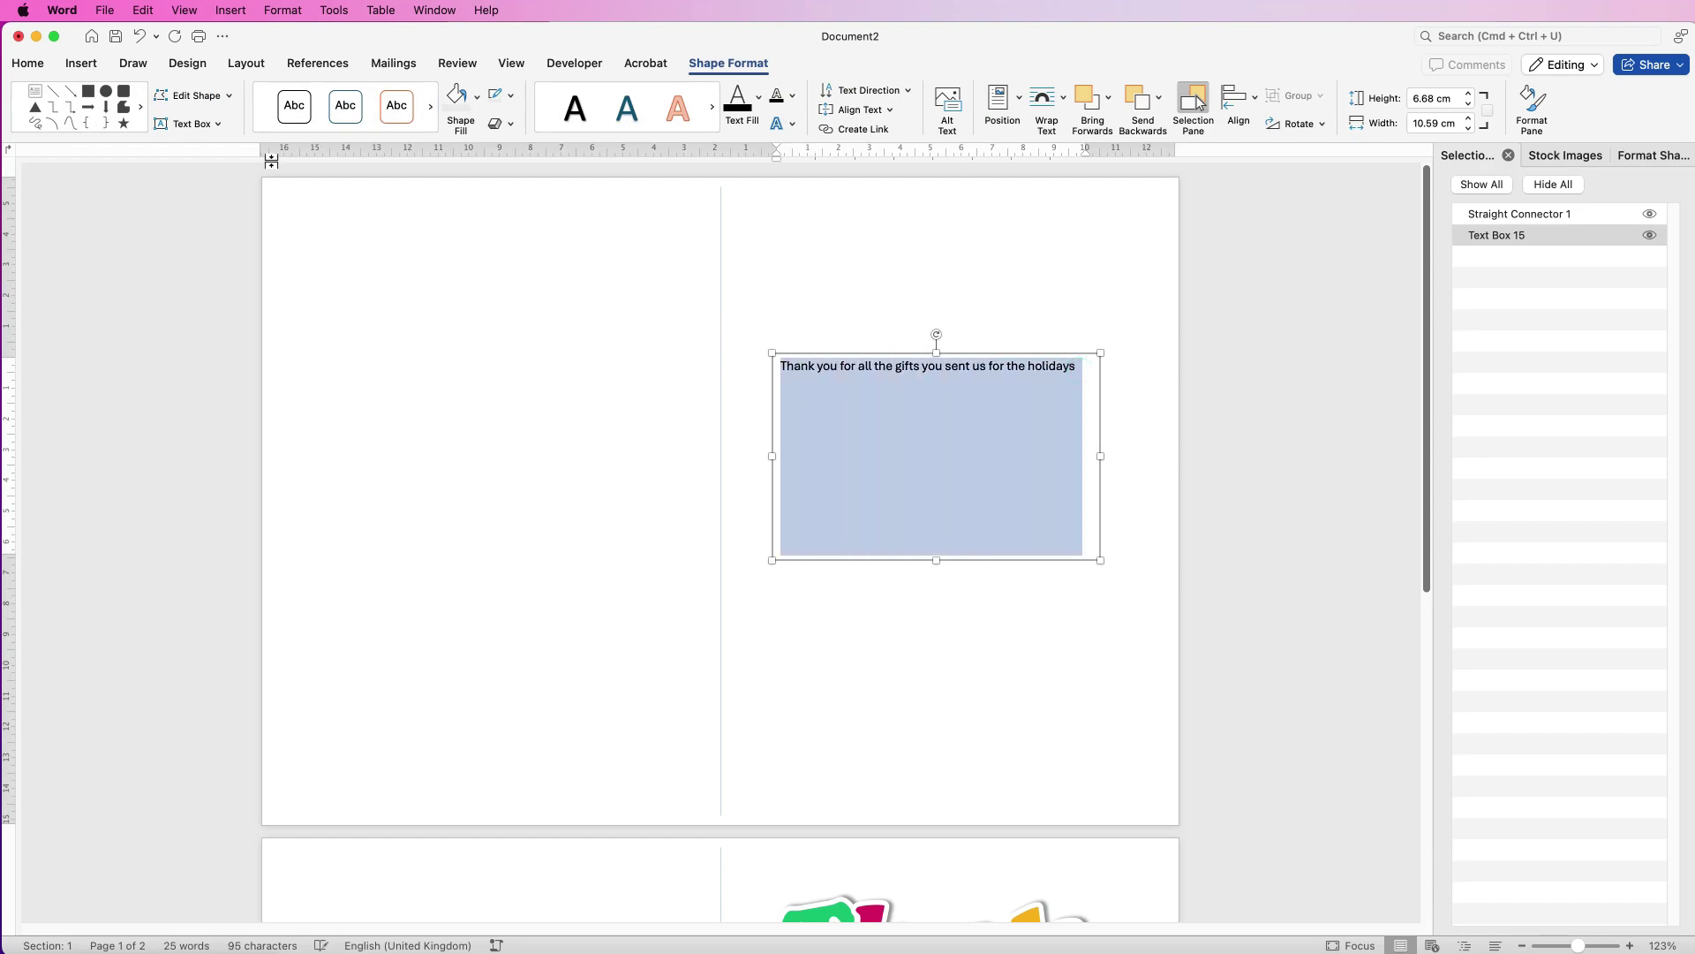
click(27, 63)
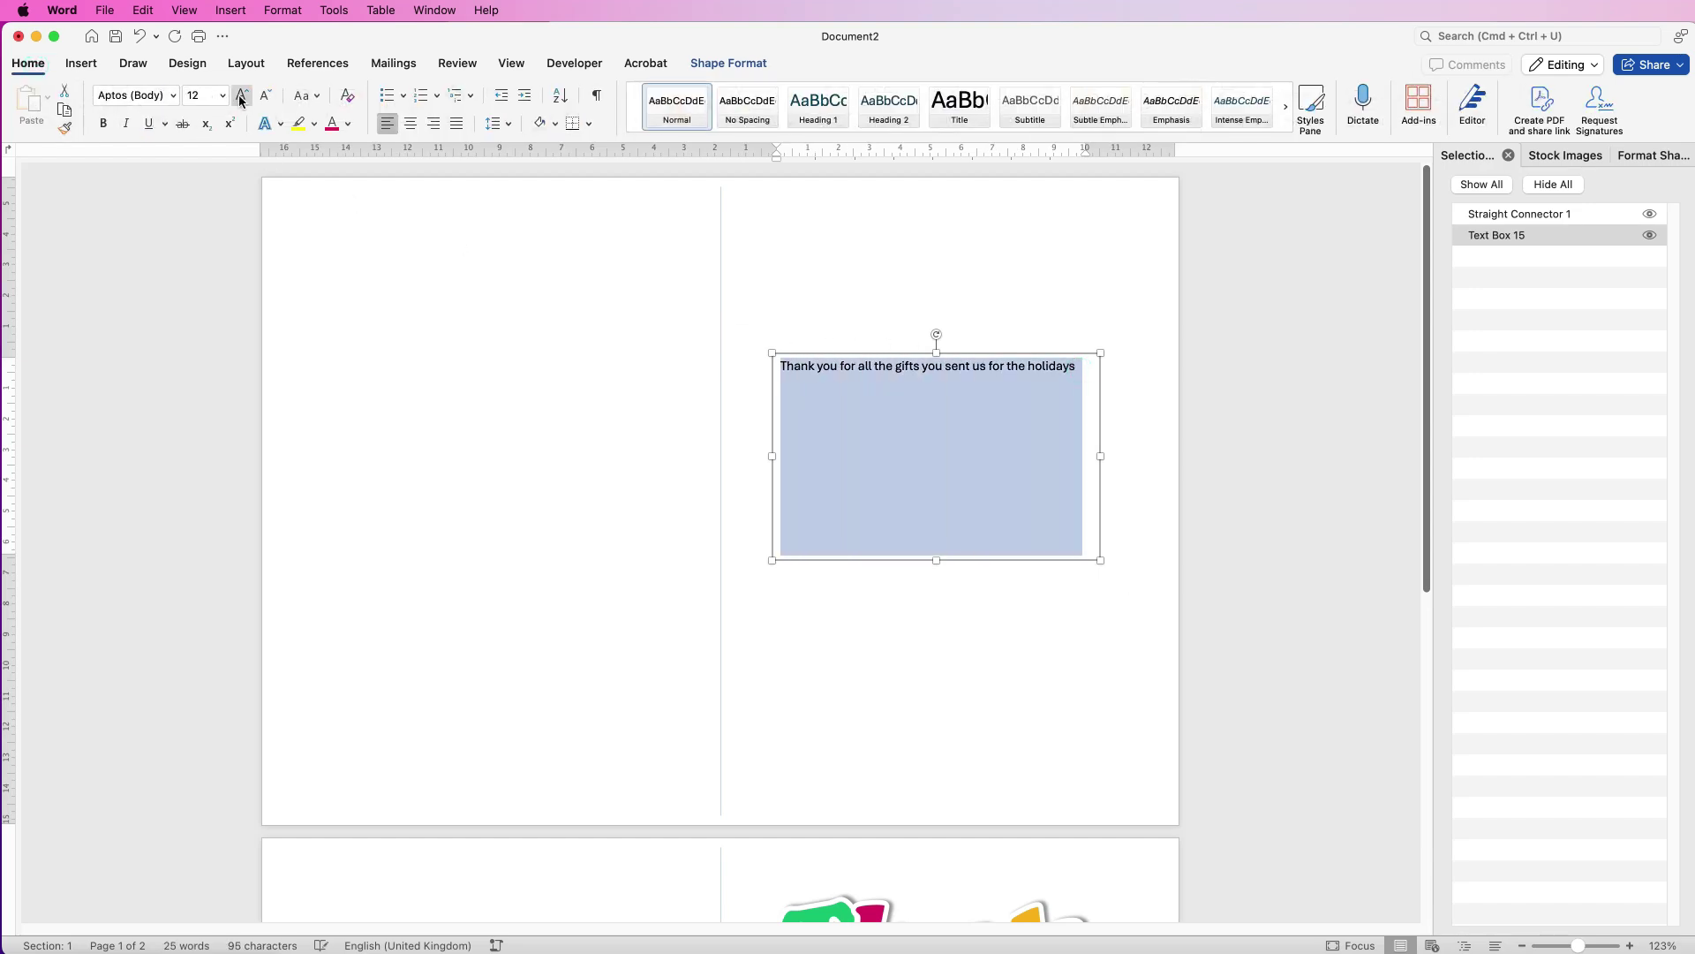
click(241, 94)
click(241, 95)
click(241, 95)
click(241, 94)
click(242, 94)
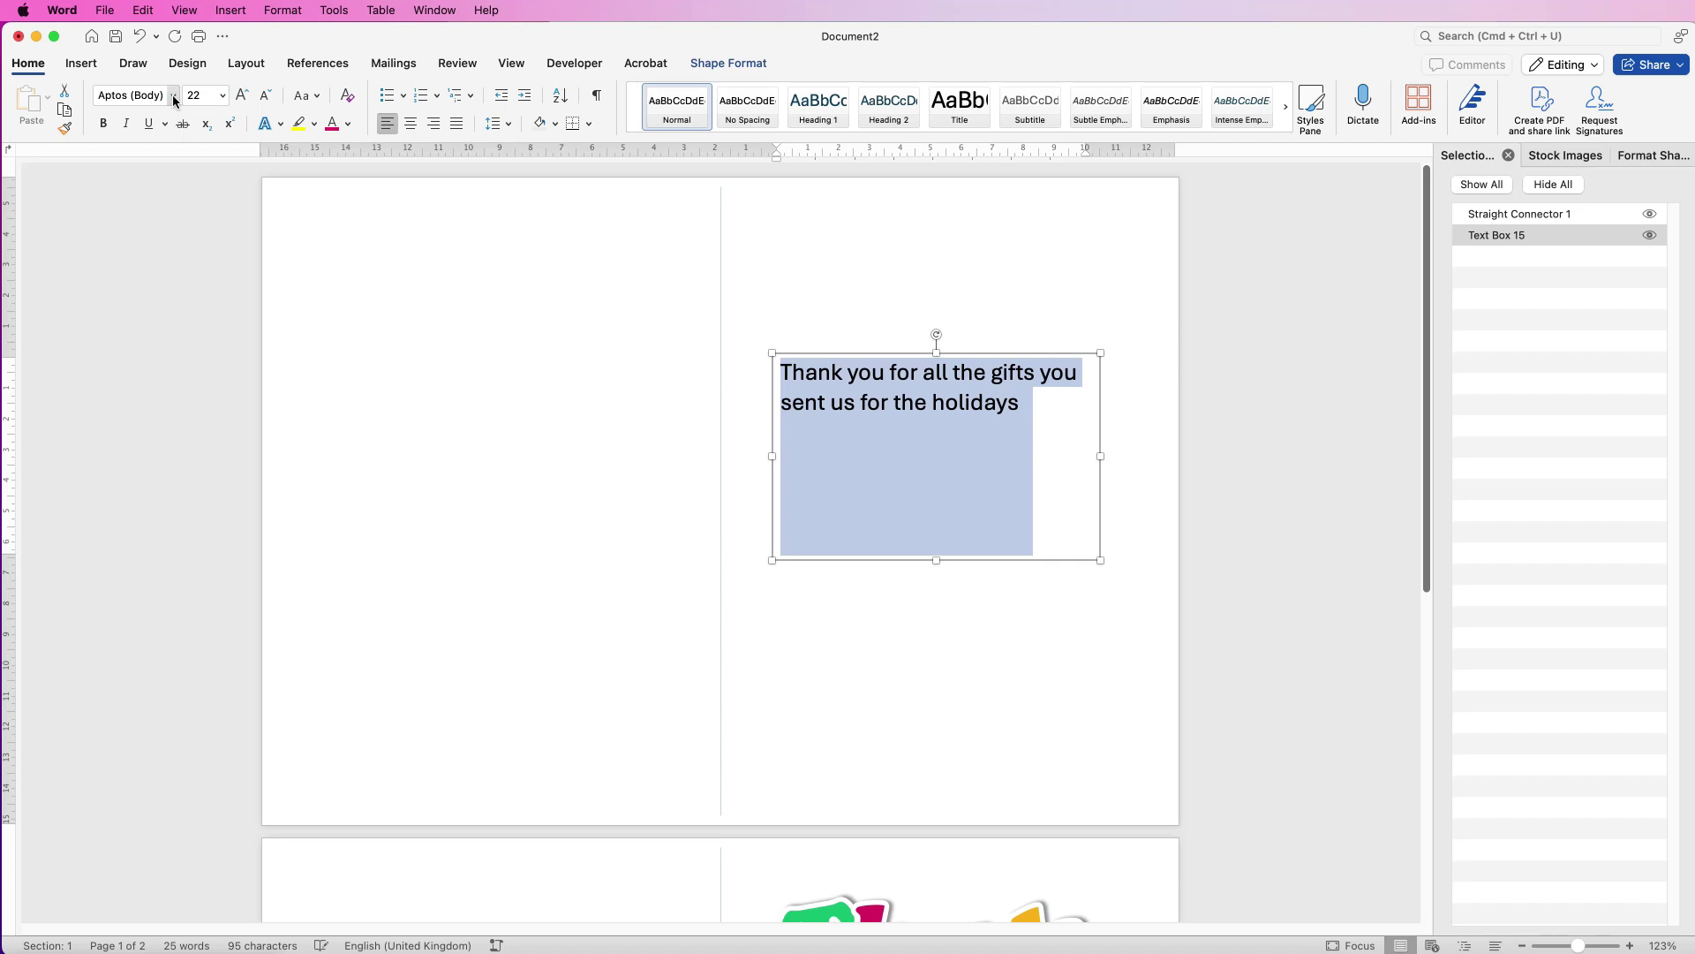
click(173, 96)
click(150, 253)
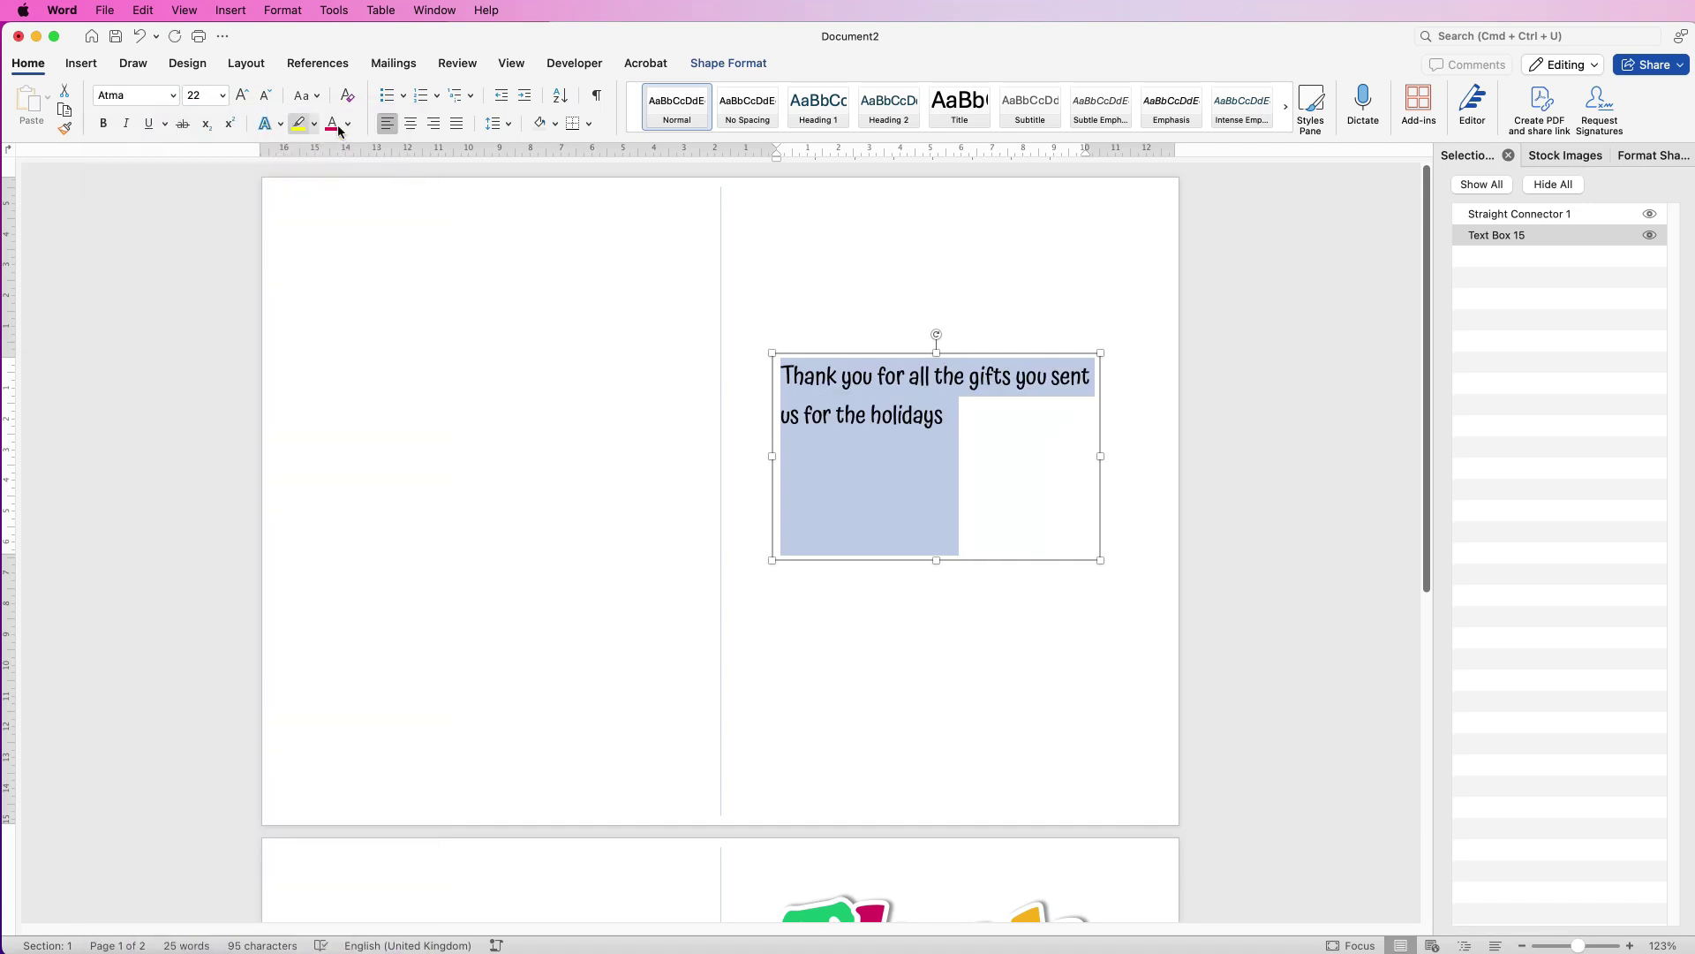
Centre the inside message and format it in magenta at 24 pt.
click(411, 123)
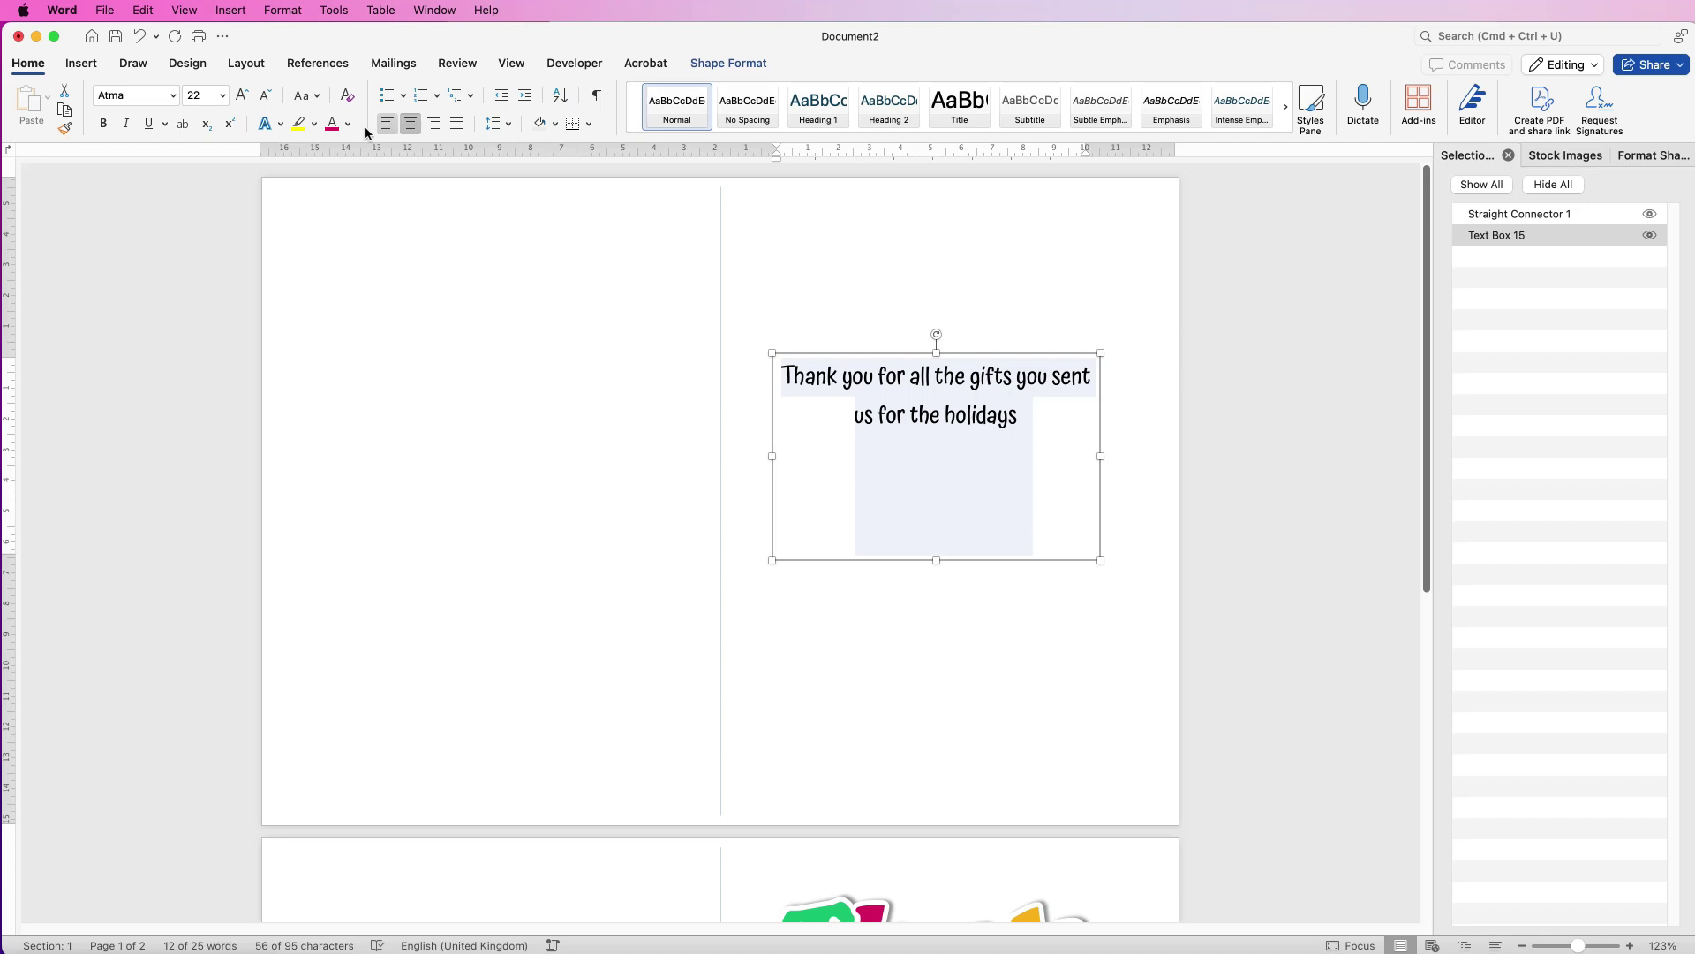
click(332, 128)
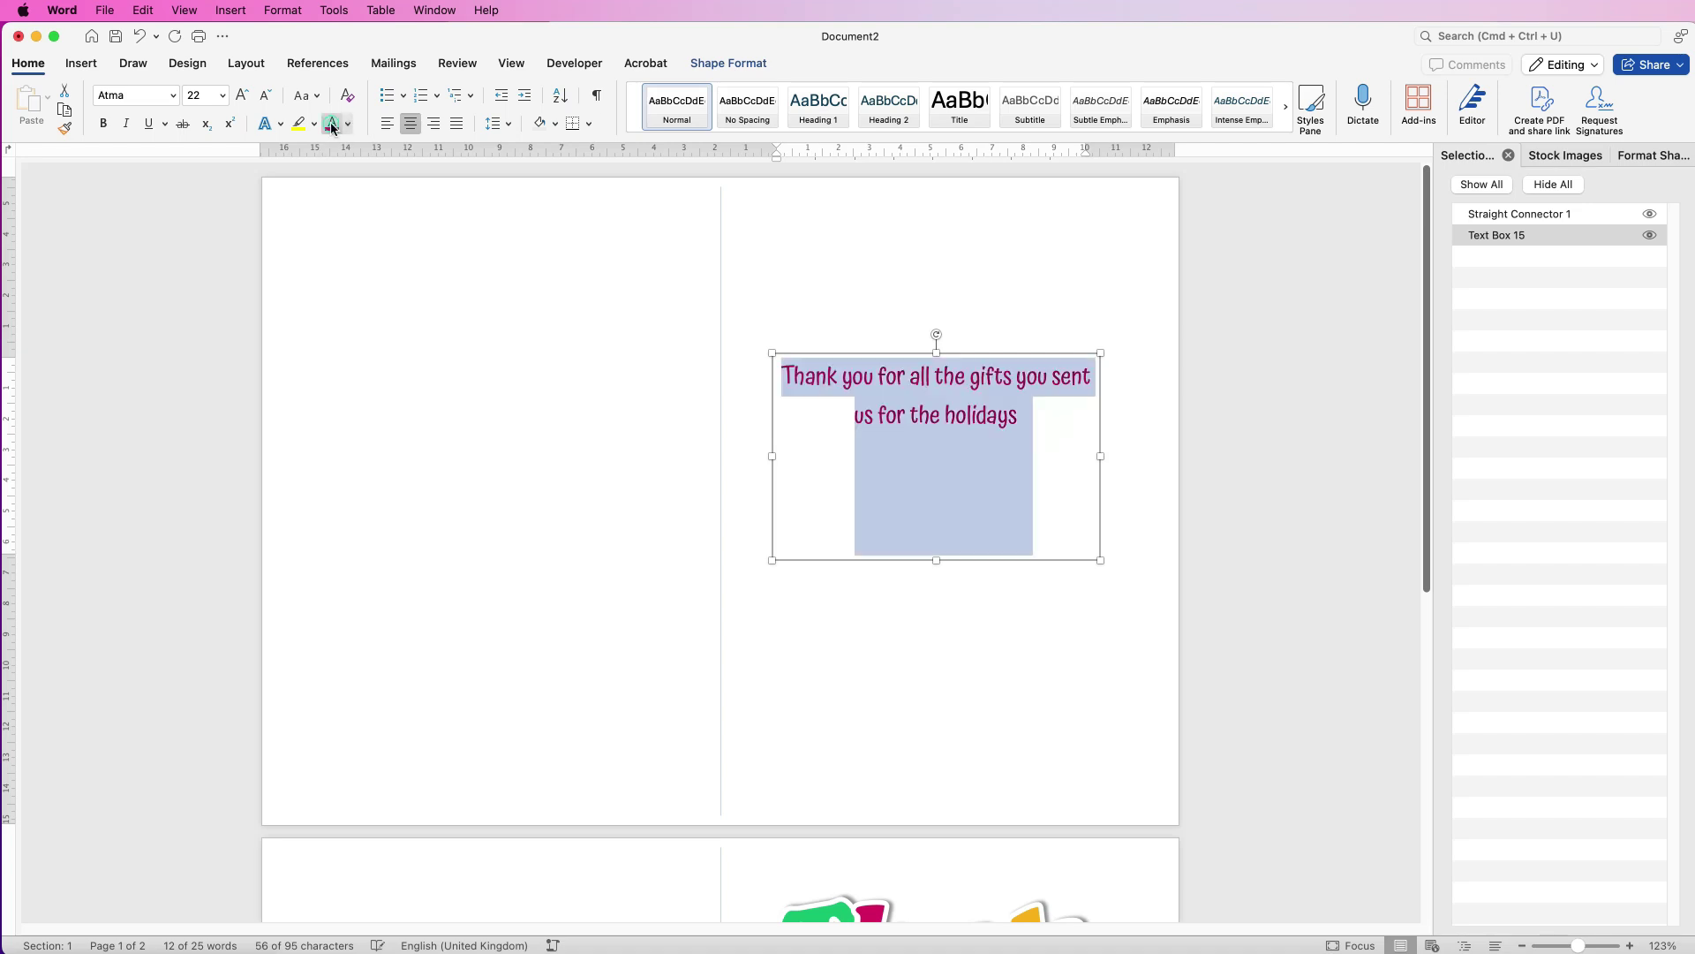
click(980, 306)
click(936, 395)
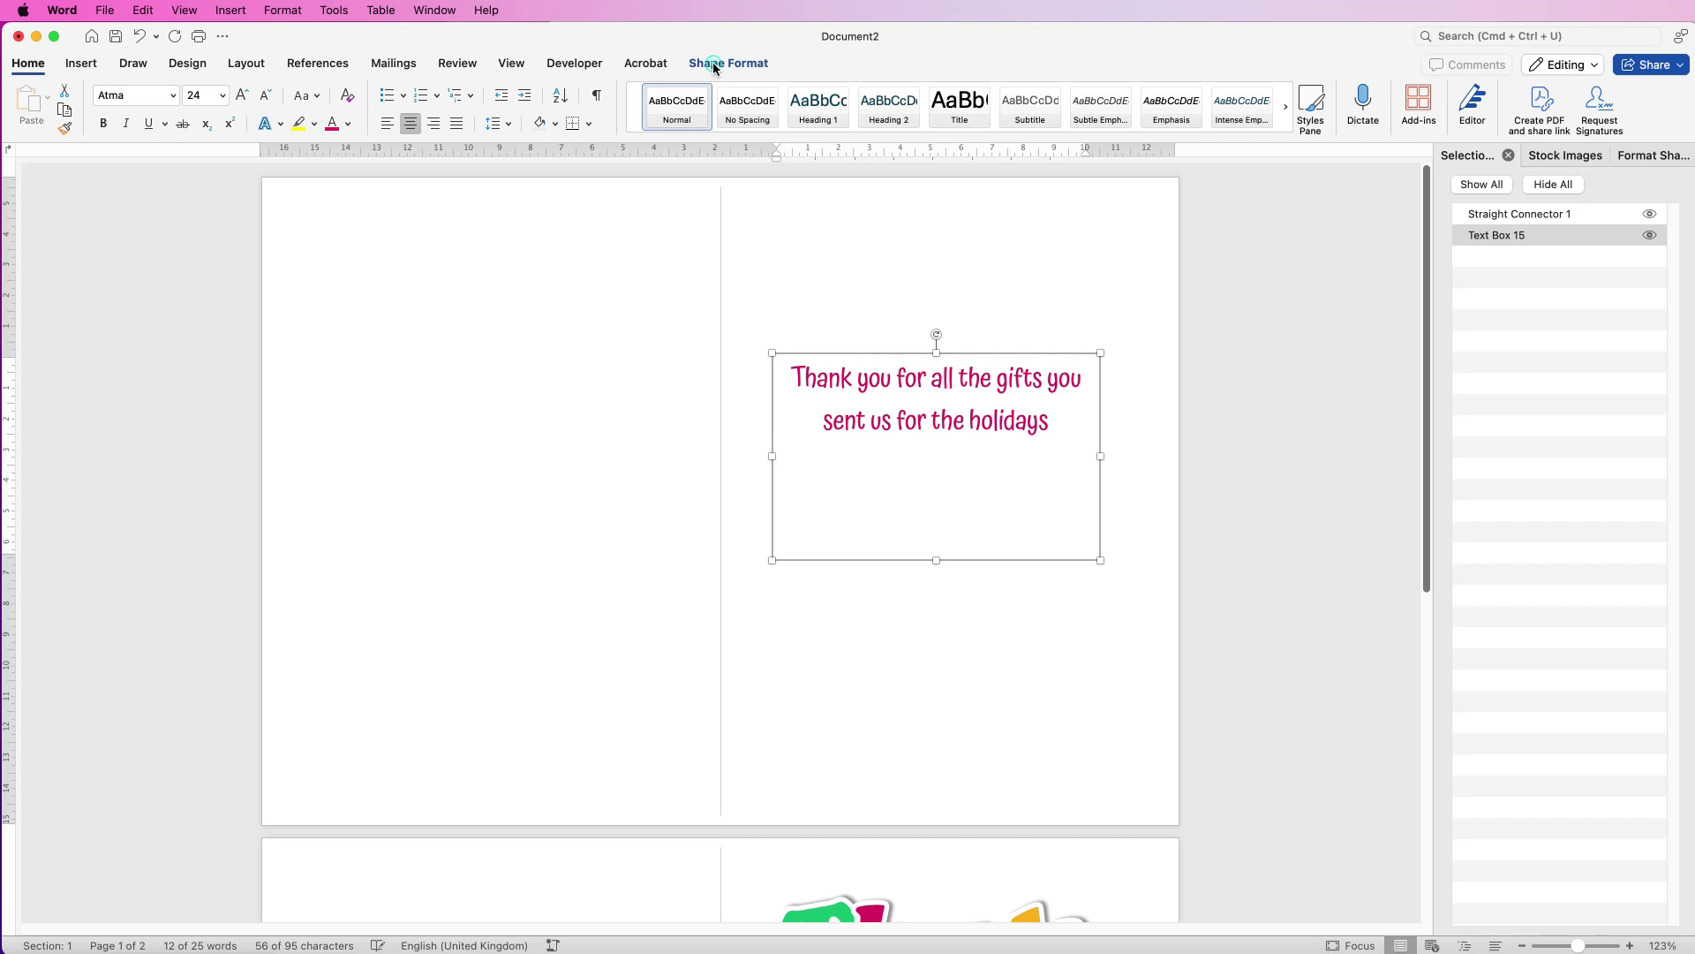
Remove the fill and outline from the inside message's text box.
click(714, 68)
click(477, 96)
click(574, 125)
click(477, 108)
click(685, 329)
Shorten the message box to about 3.5 cm high and centre it across the card's right half, slightly lower.
drag(936, 559, 936, 460)
drag(974, 415, 982, 474)
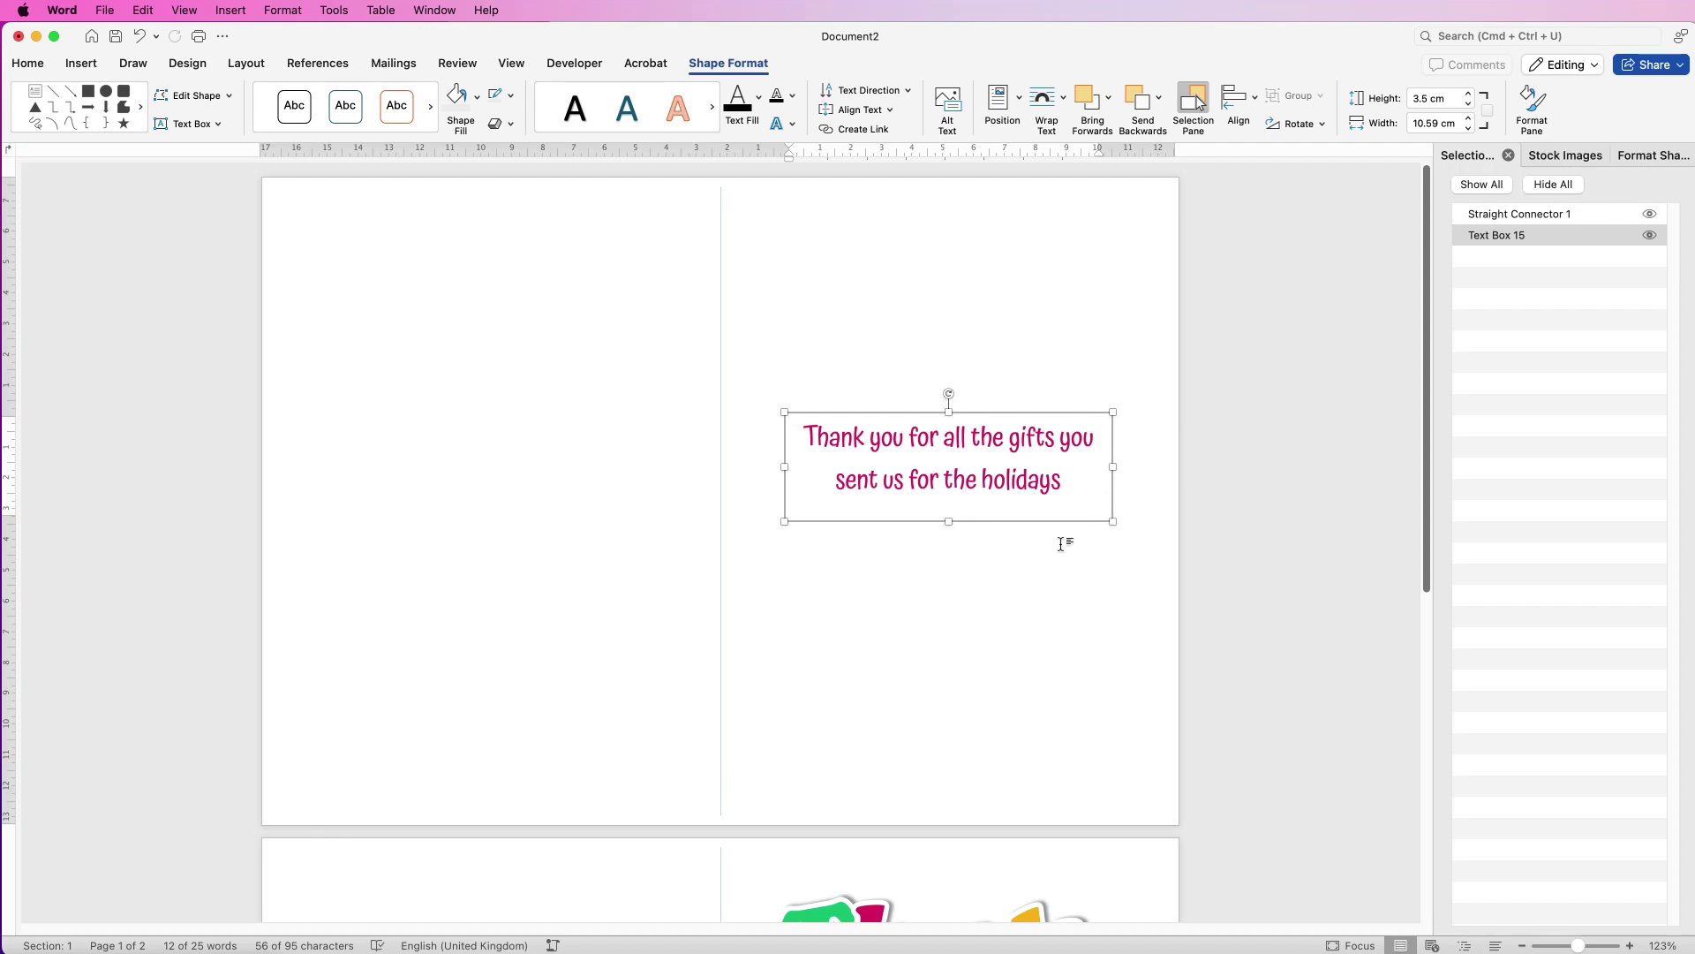
click(950, 592)
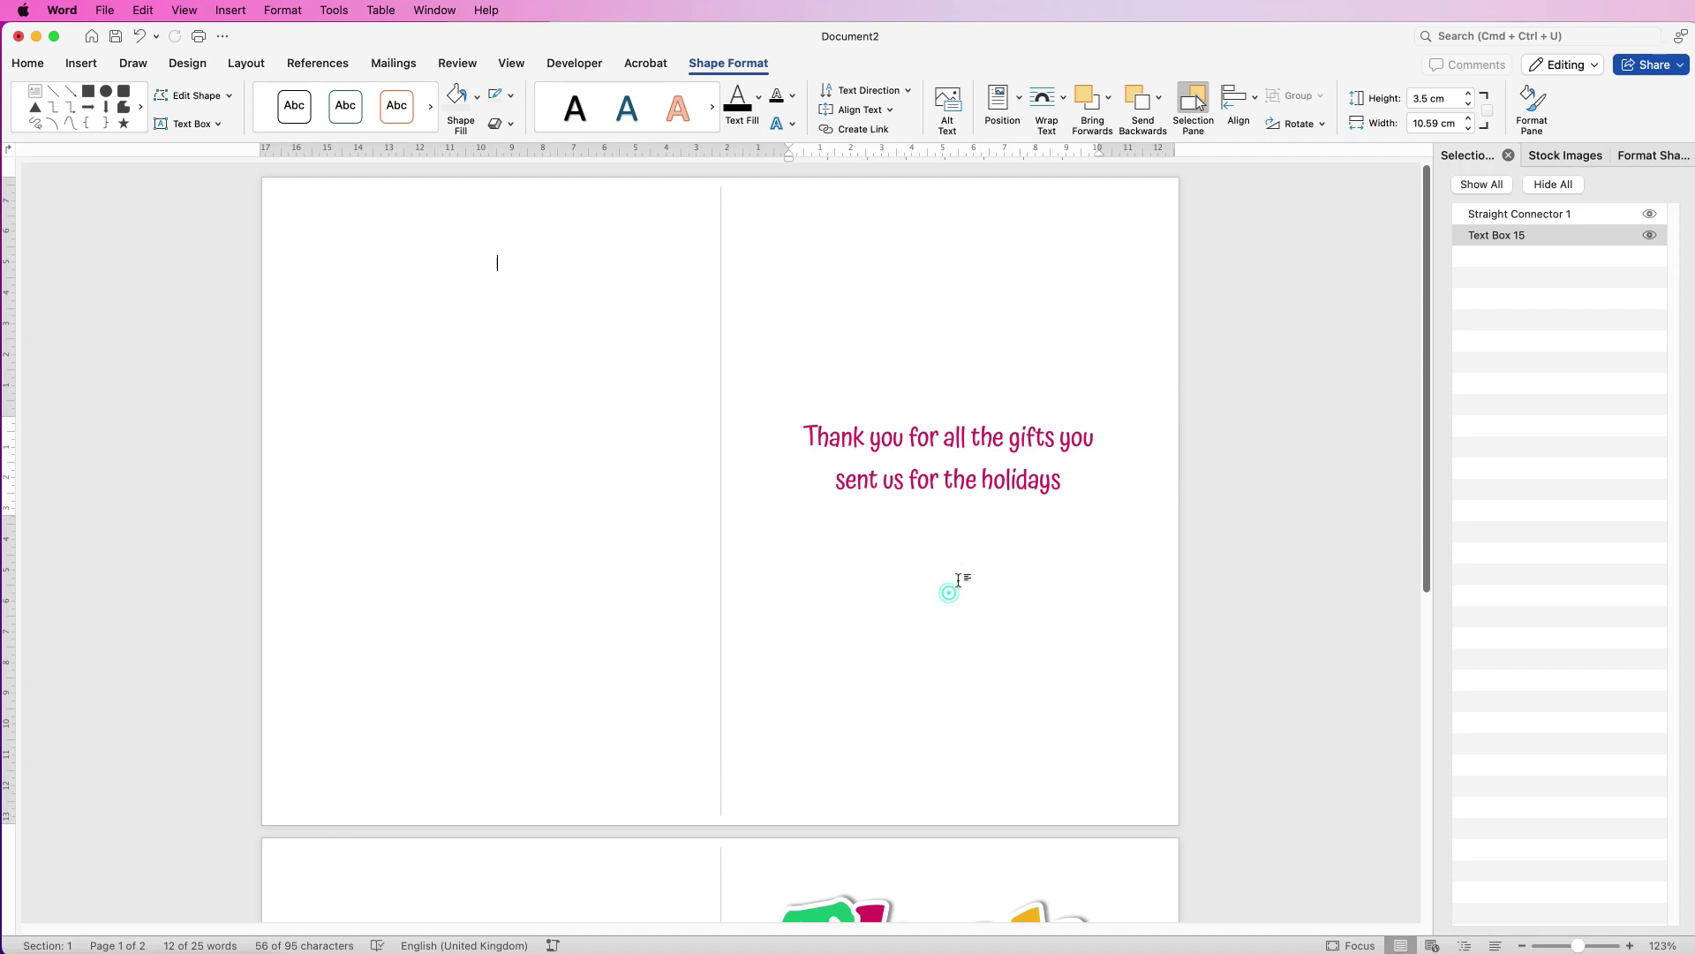
click(945, 482)
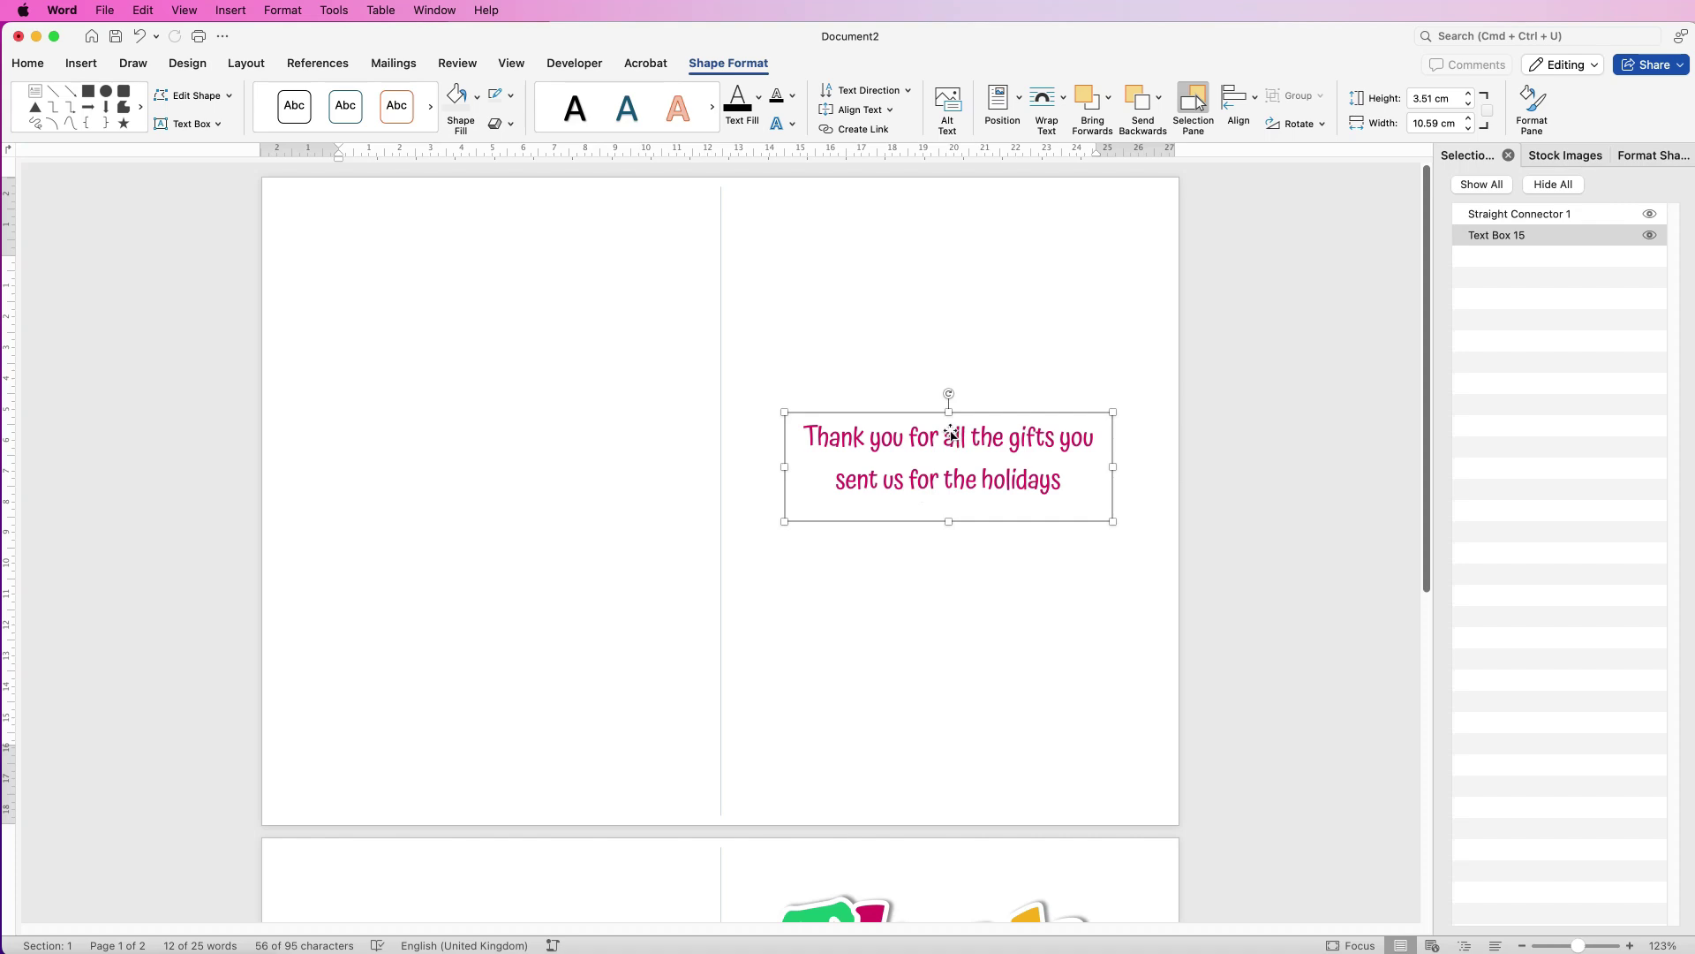
drag(937, 460, 922, 274)
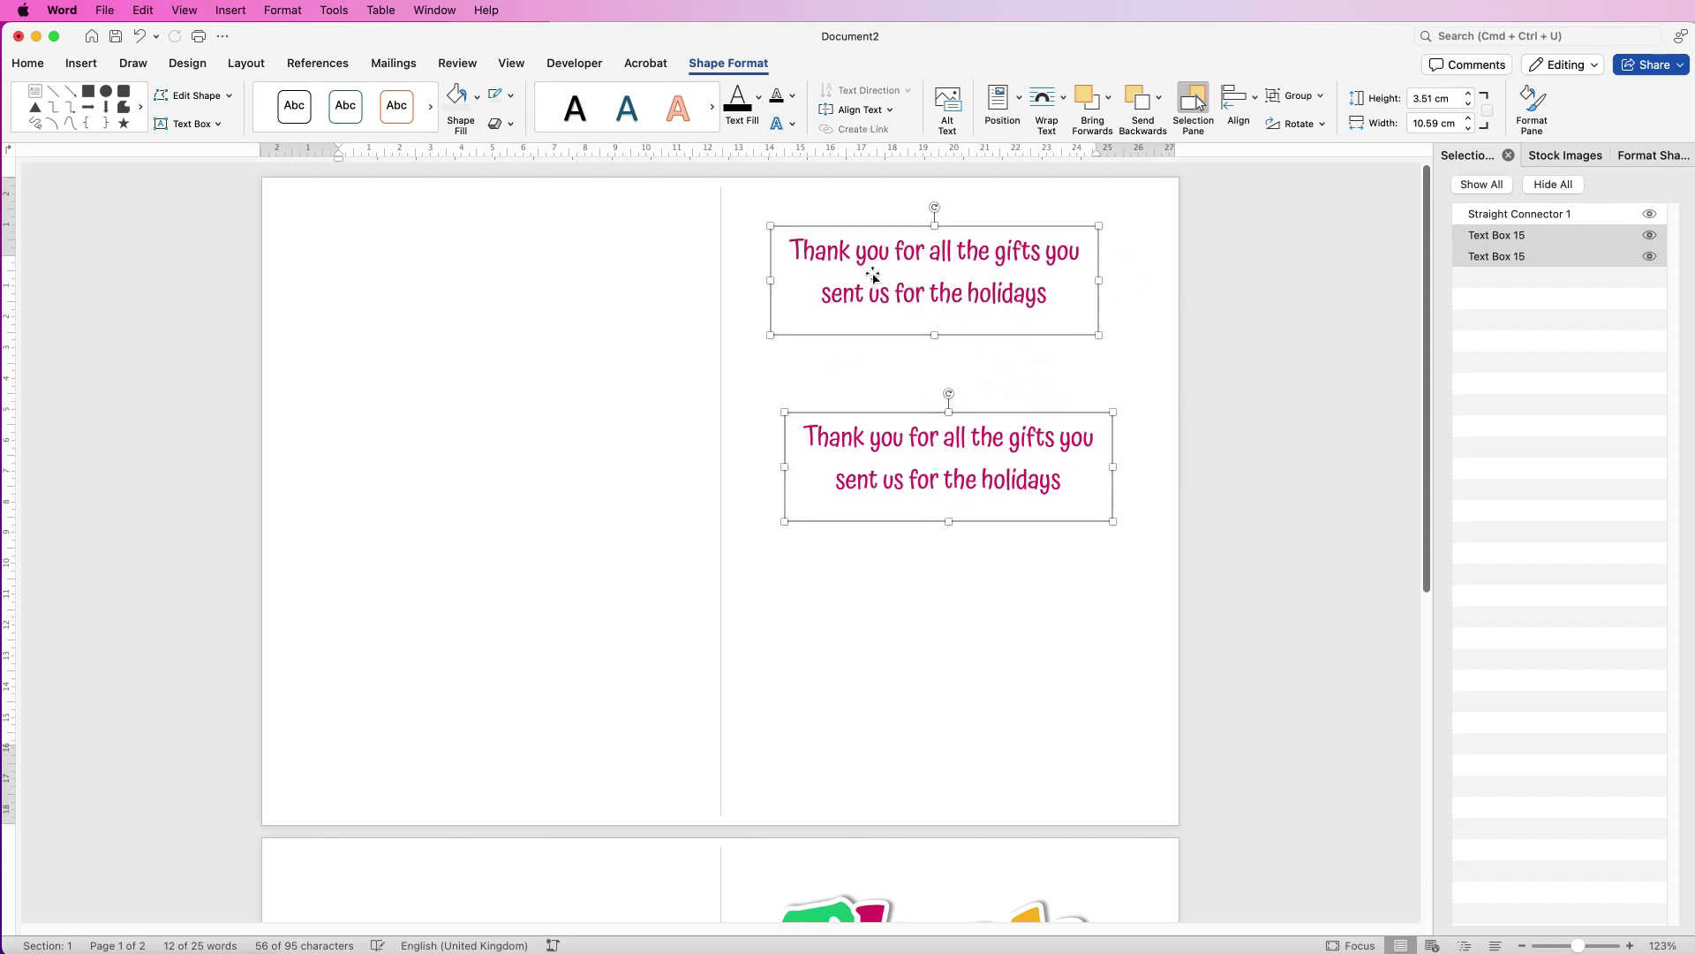
key(super+z)
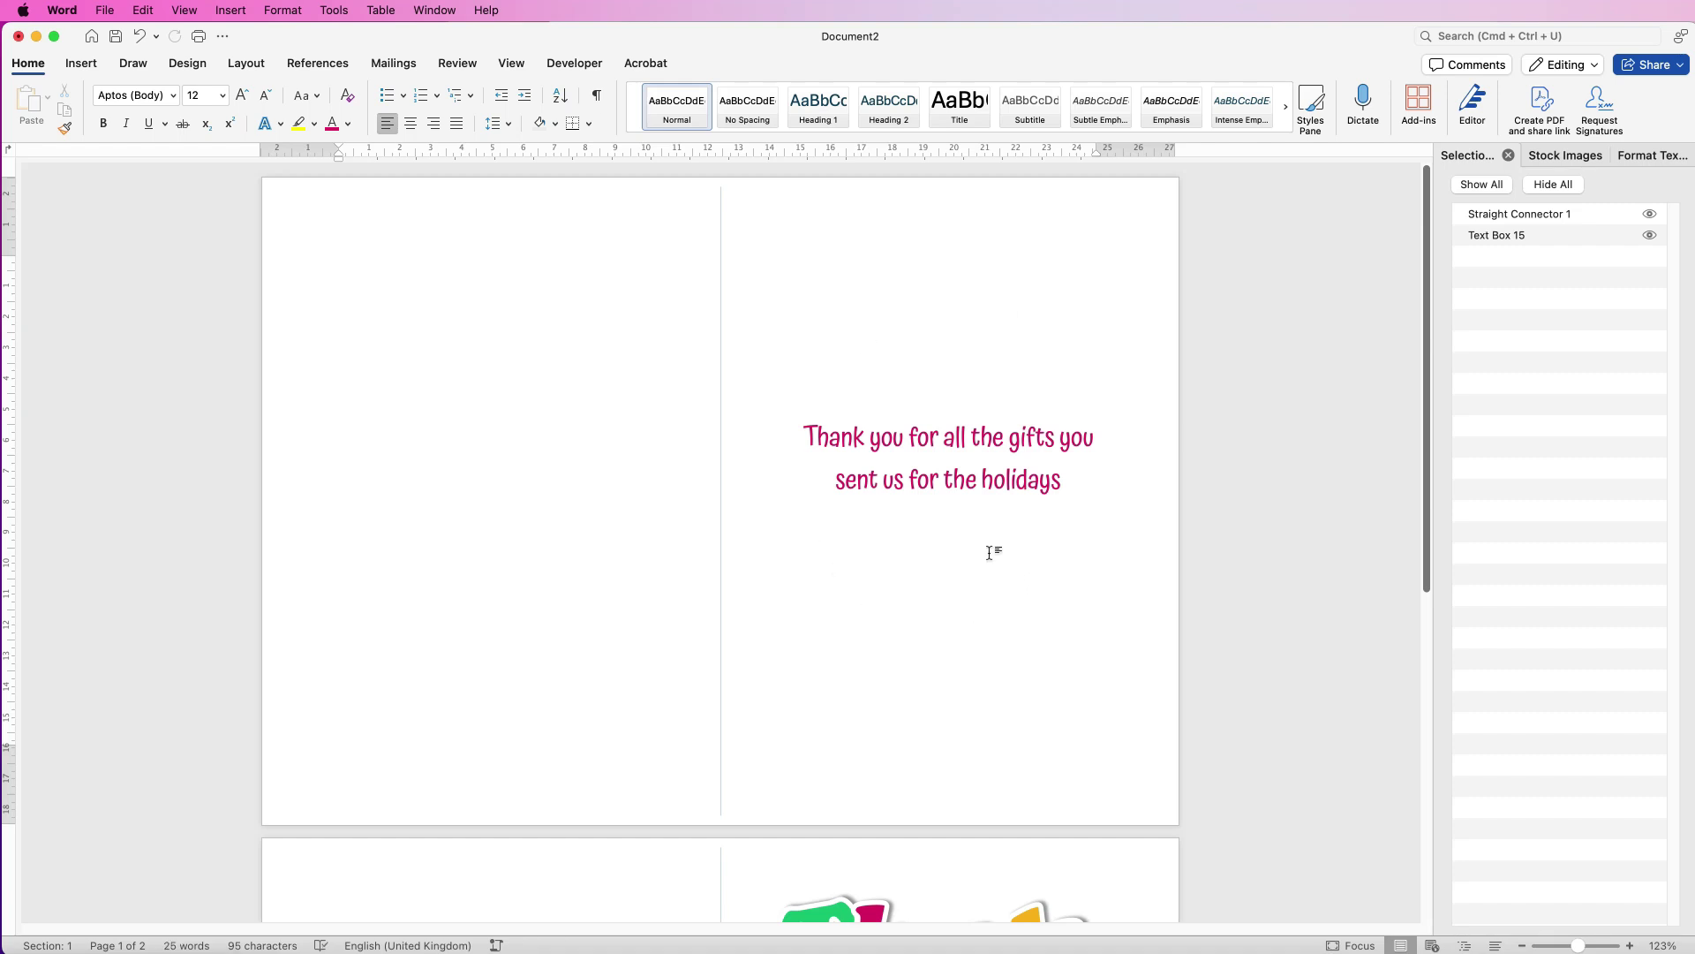
Delete the vertical fold line from the page header, return to the document body and check both pages.
drag(1427, 577, 1404, 943)
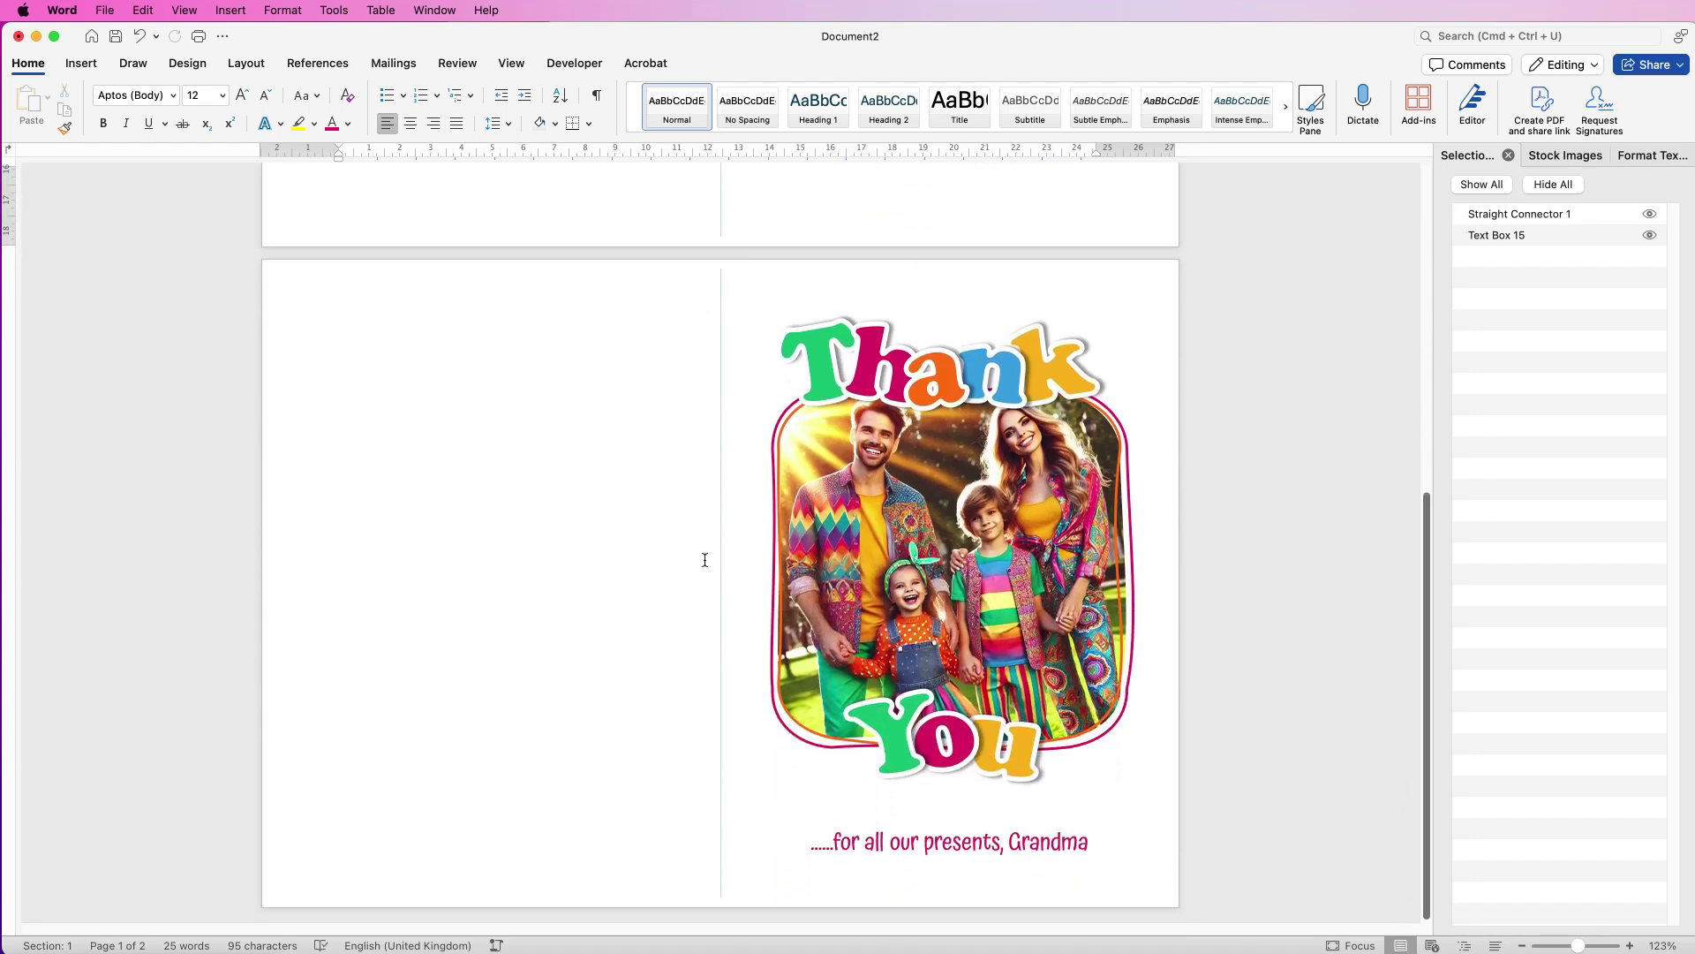
double_click(735, 279)
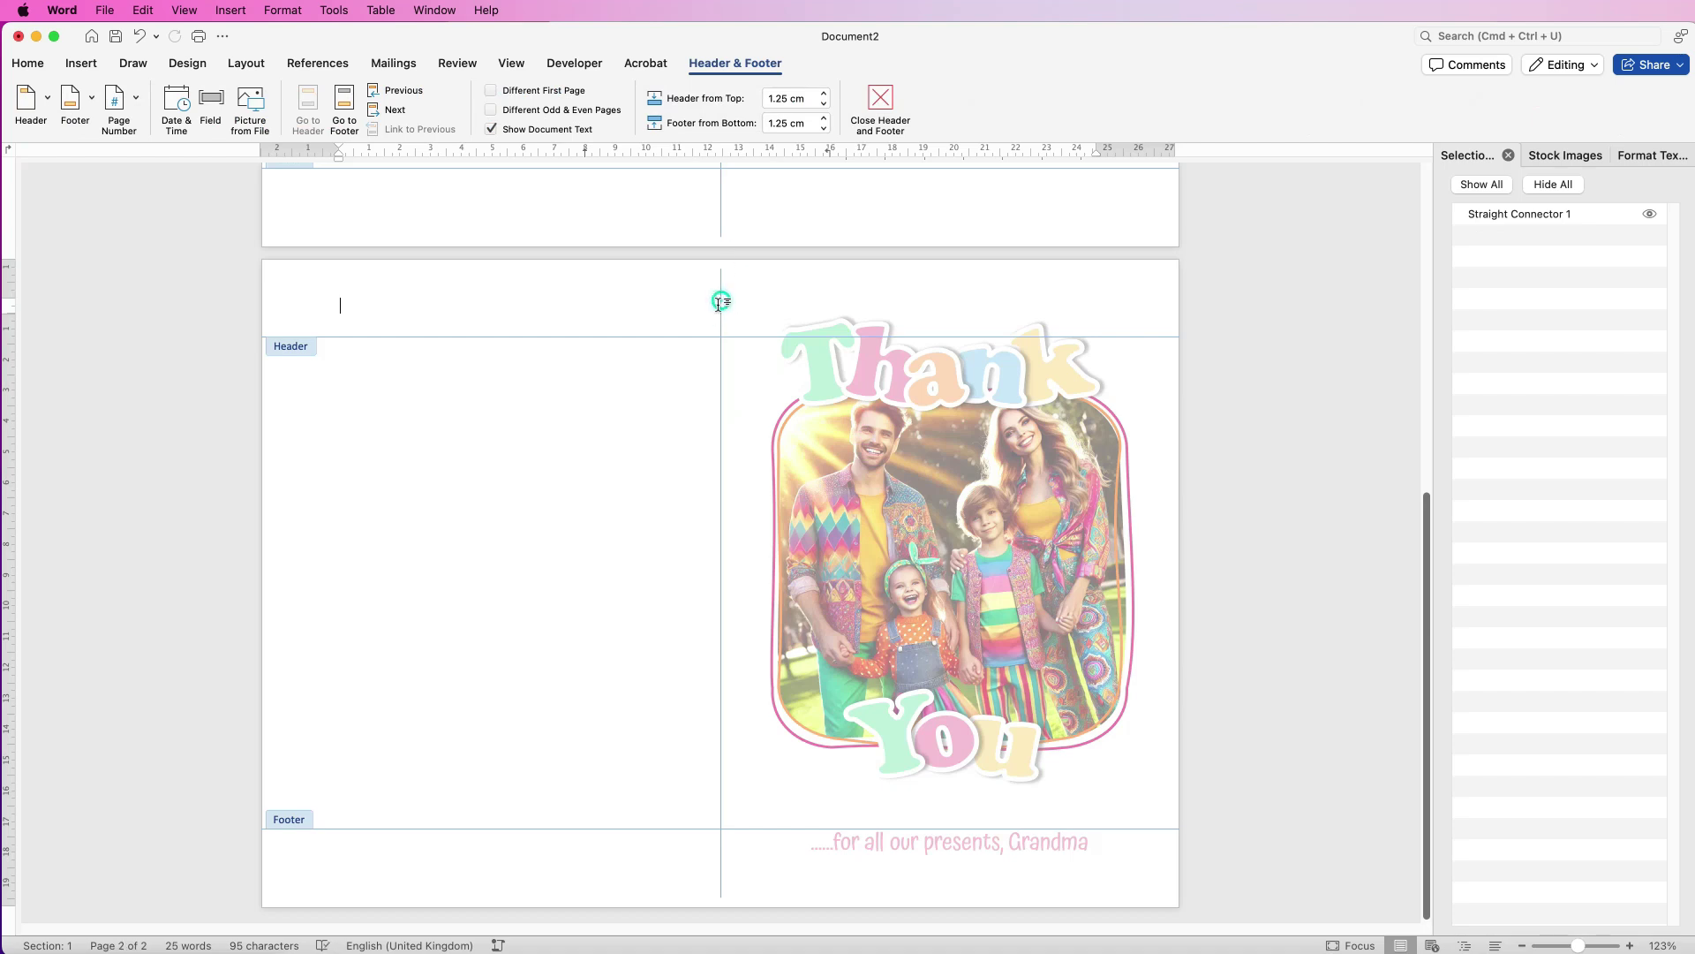
click(720, 291)
key(Delete)
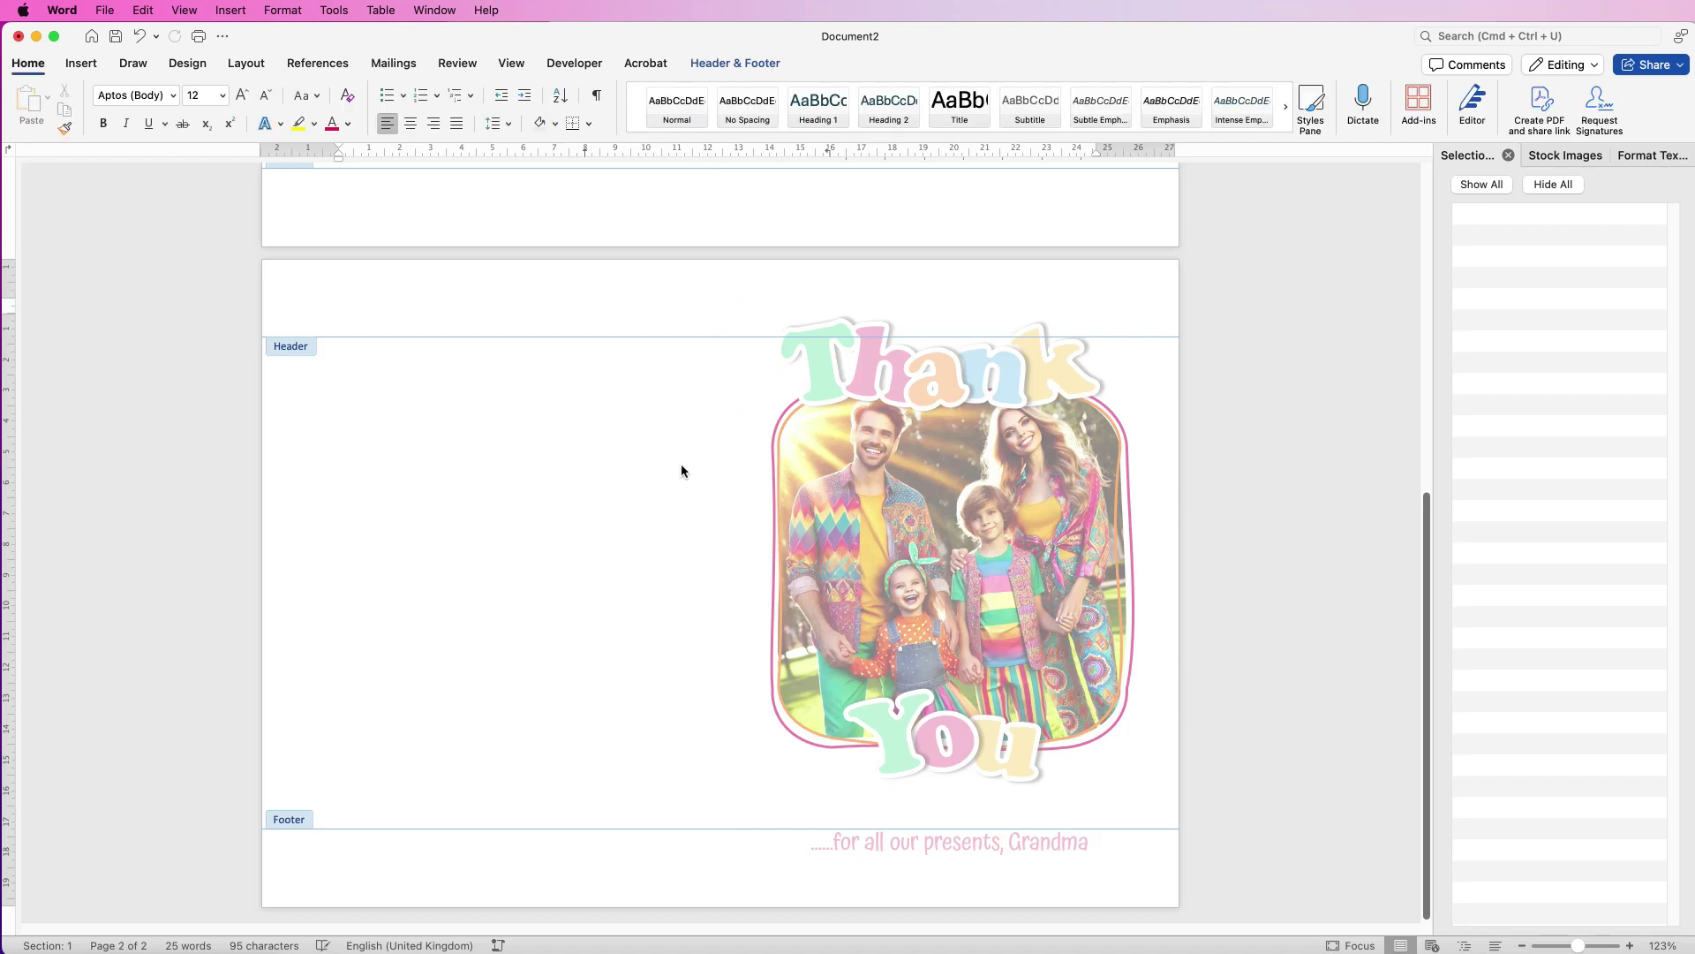
double_click(687, 452)
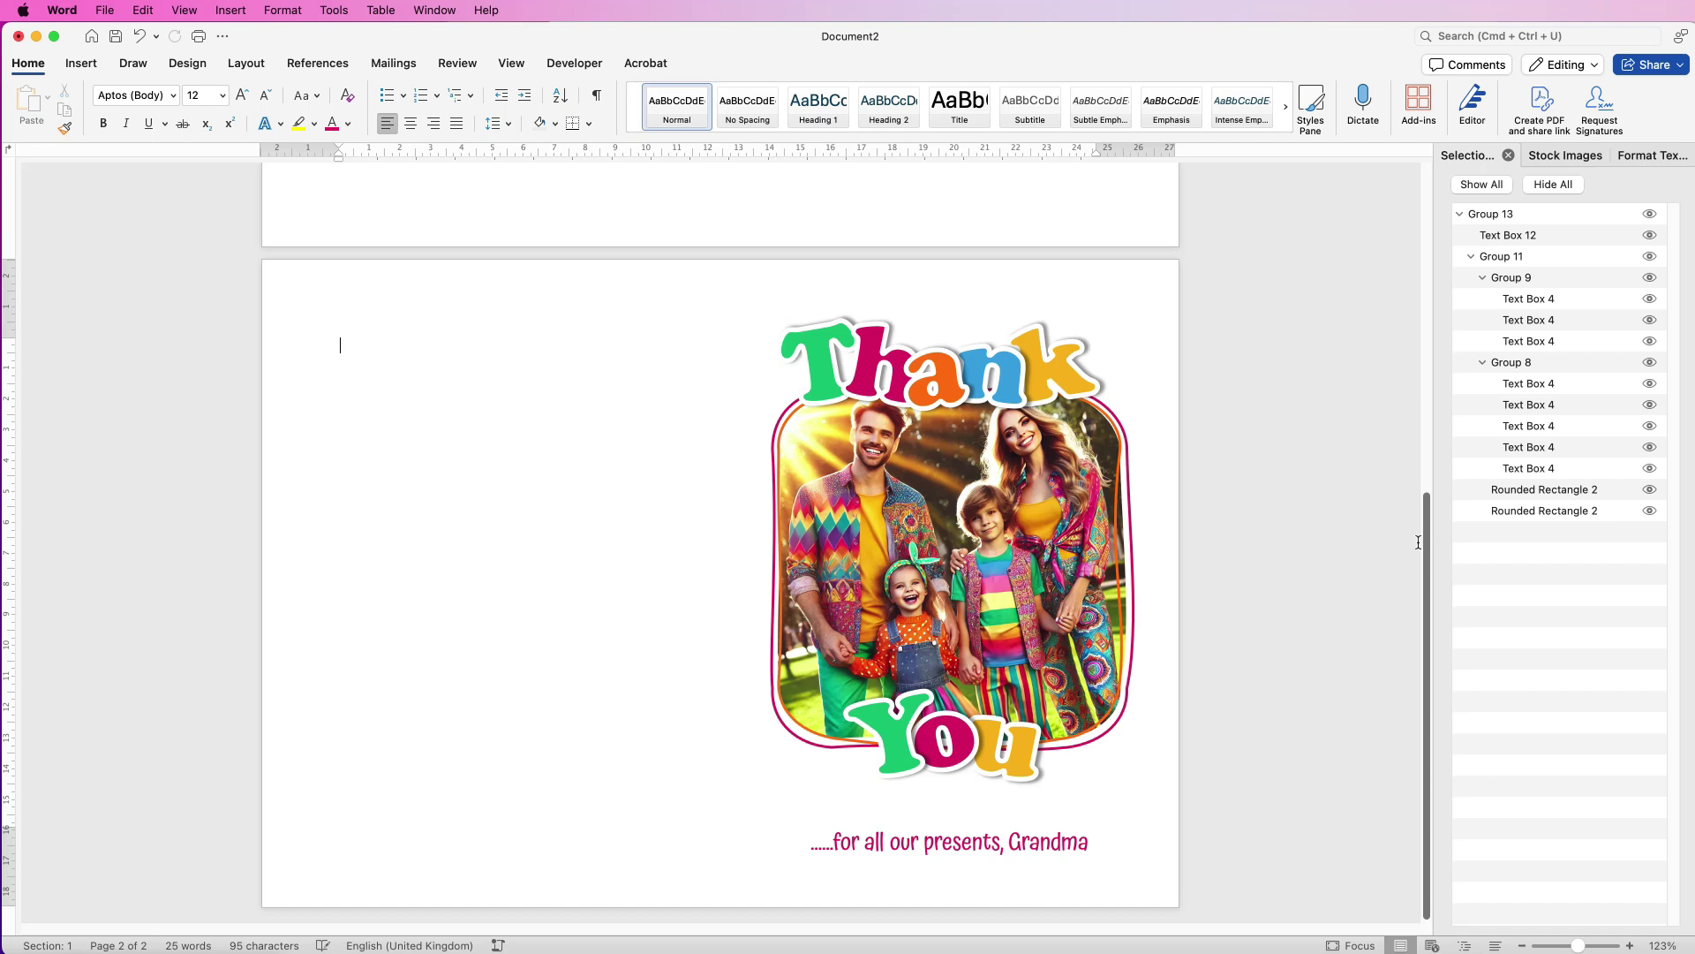
scroll(1418, 542, up, 10)
scroll(1434, 549, down, 10)
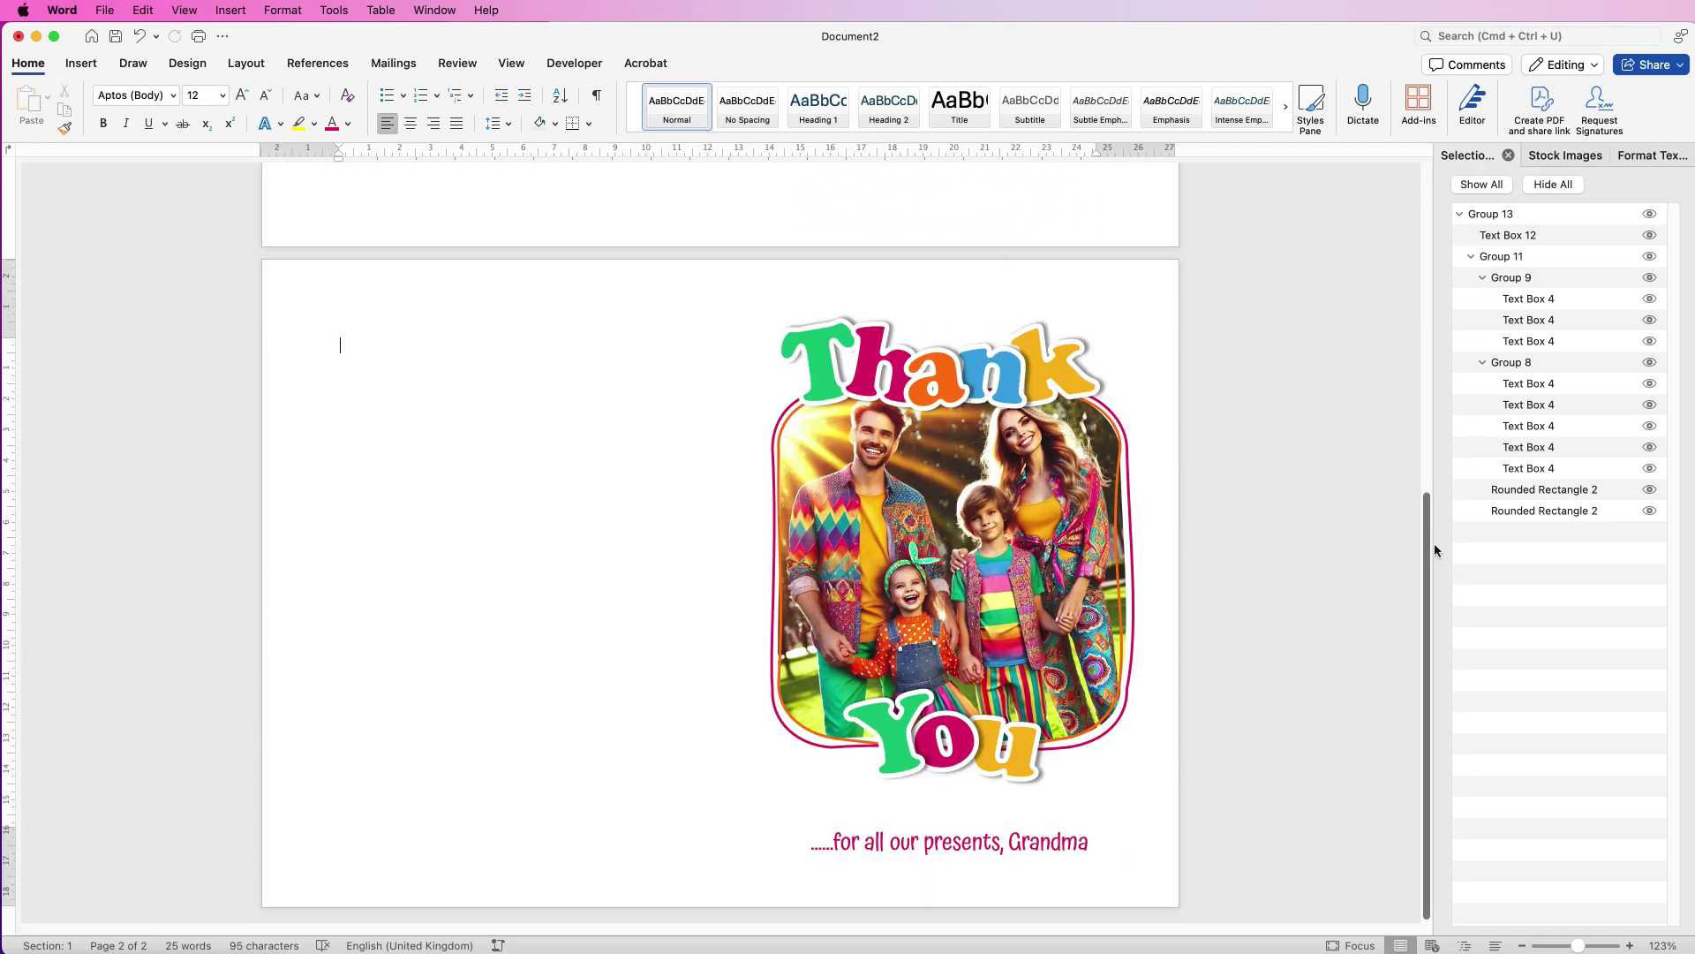